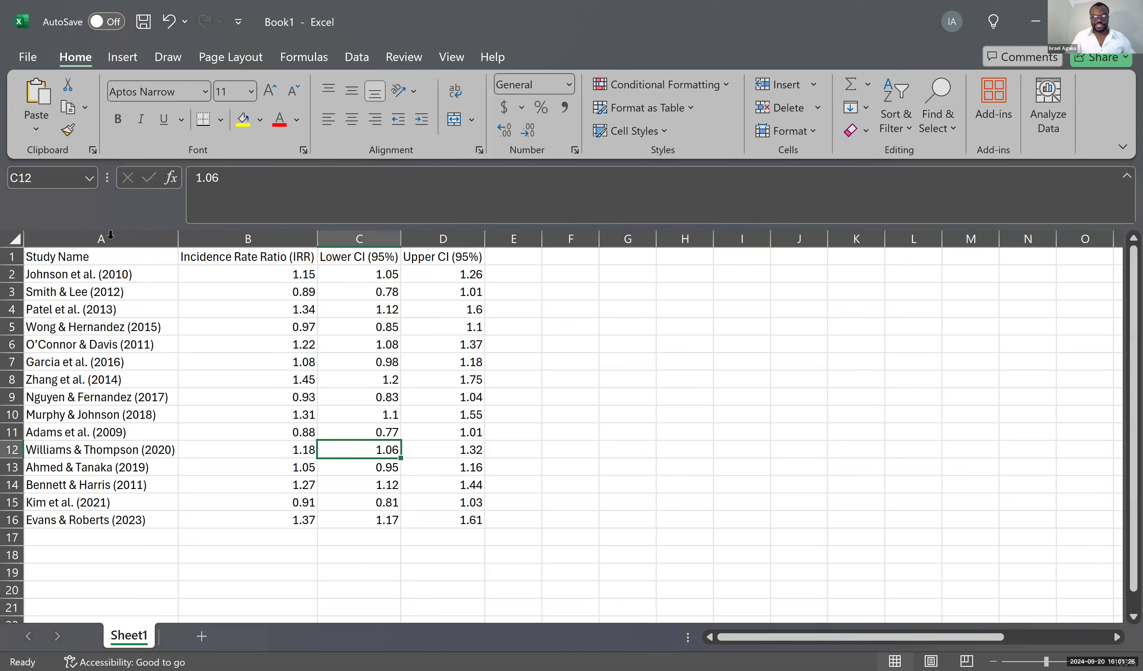
Review the study name and incidence rate ratio columns of the dataset
click(60, 270)
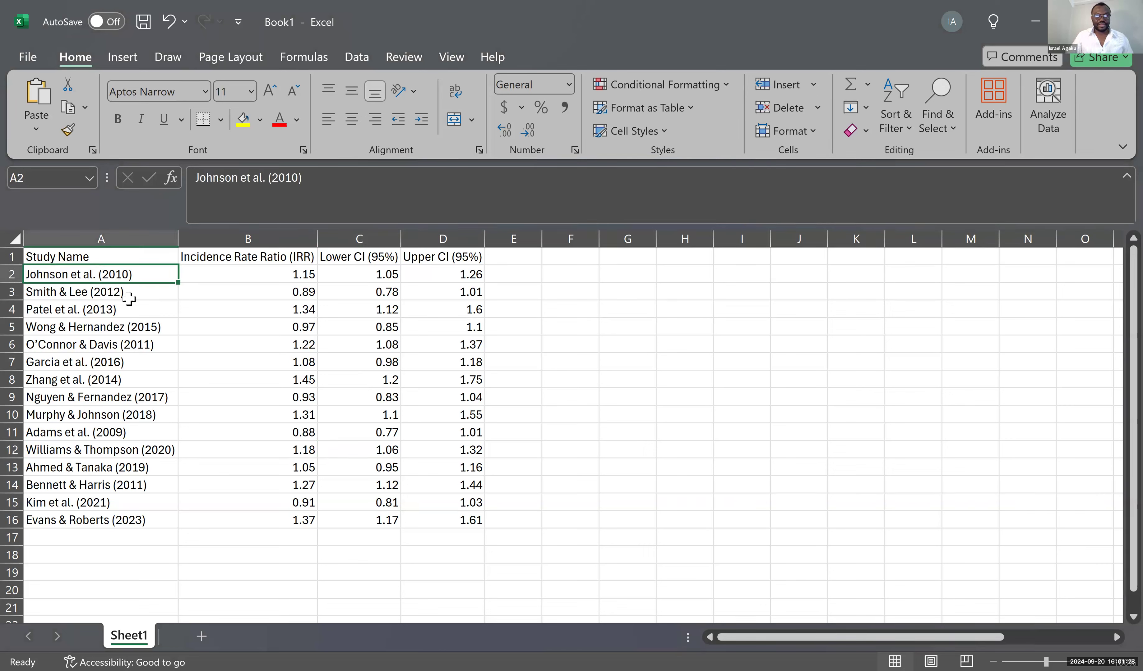
click(108, 237)
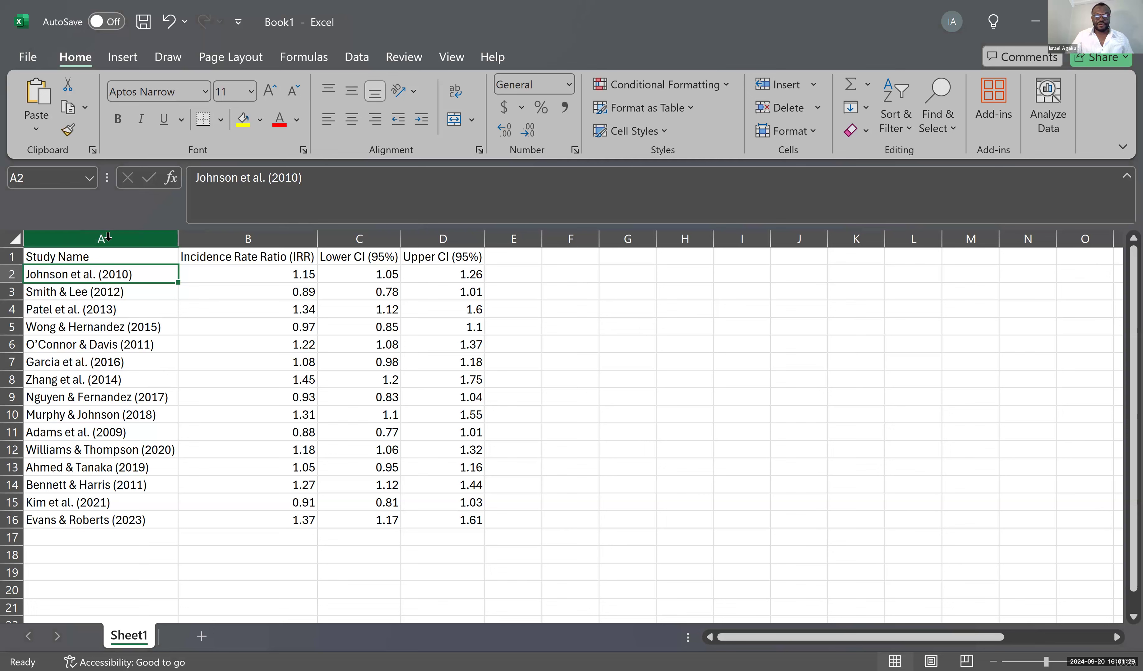
click(58, 237)
click(77, 292)
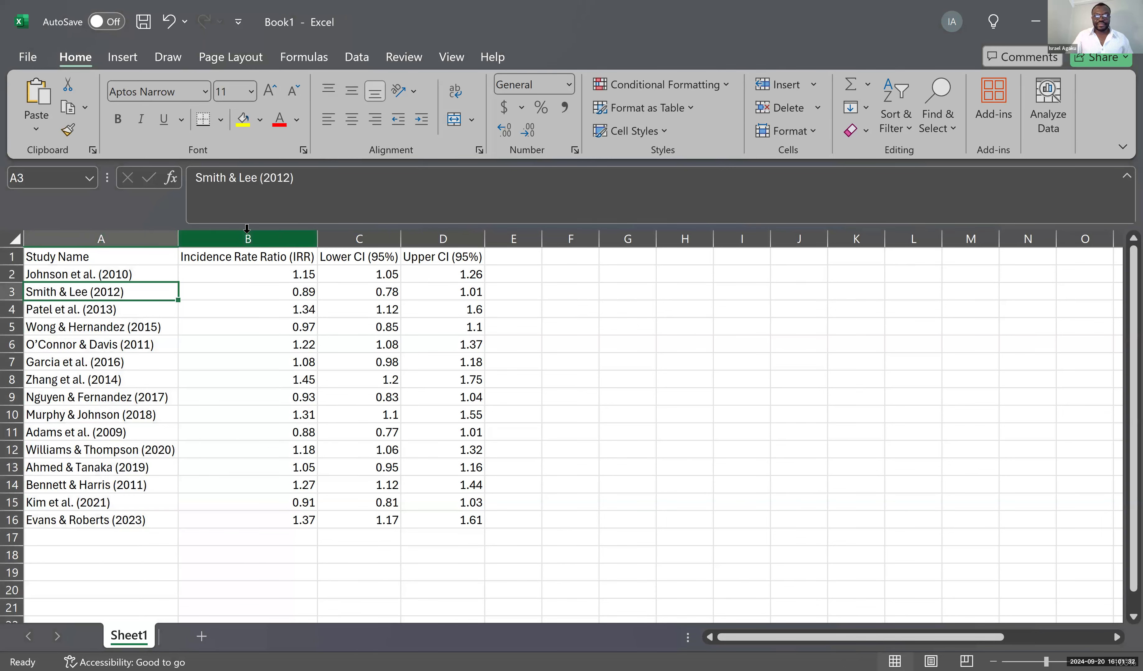
click(245, 258)
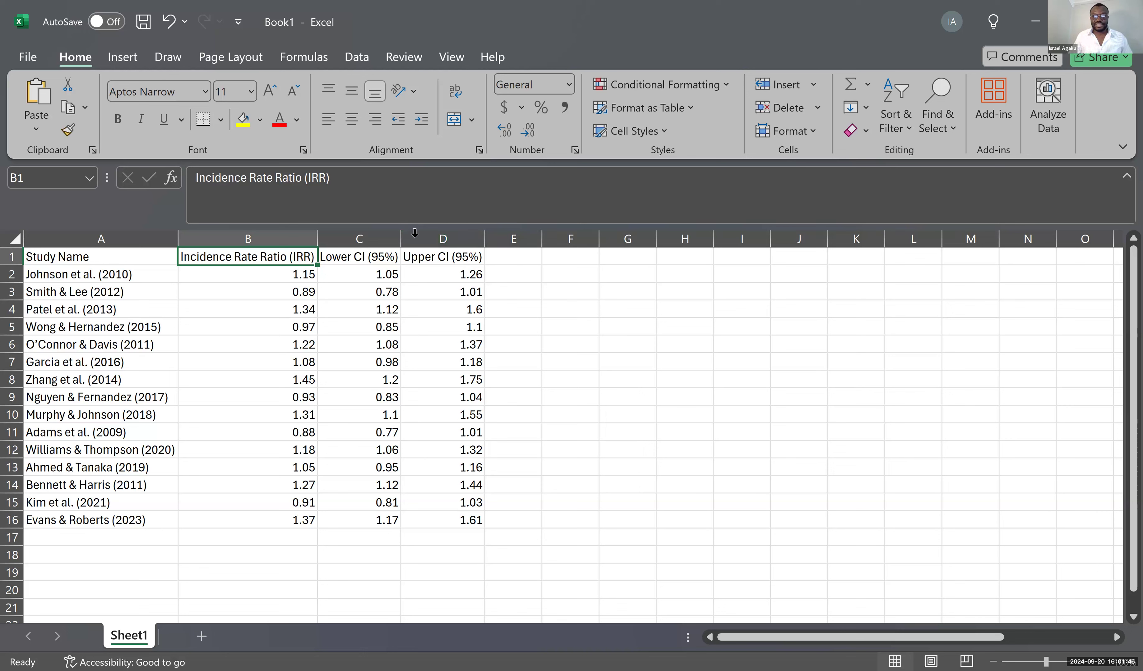
click(256, 229)
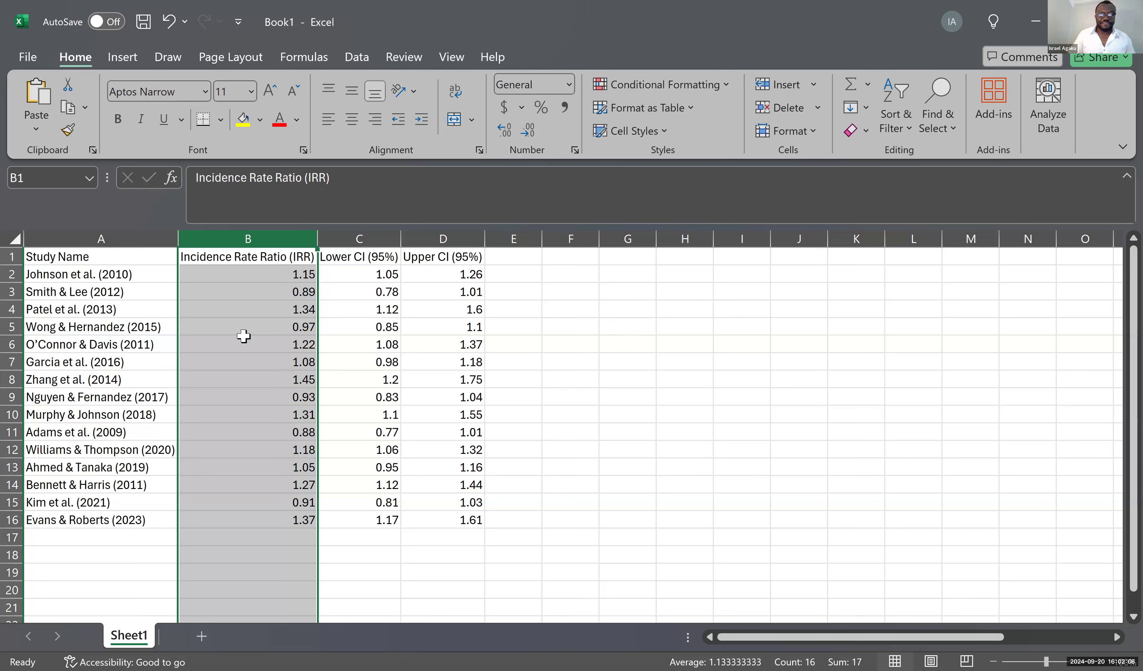
Open a custom sort for the entire sheet and treat the first row as headers
click(475, 361)
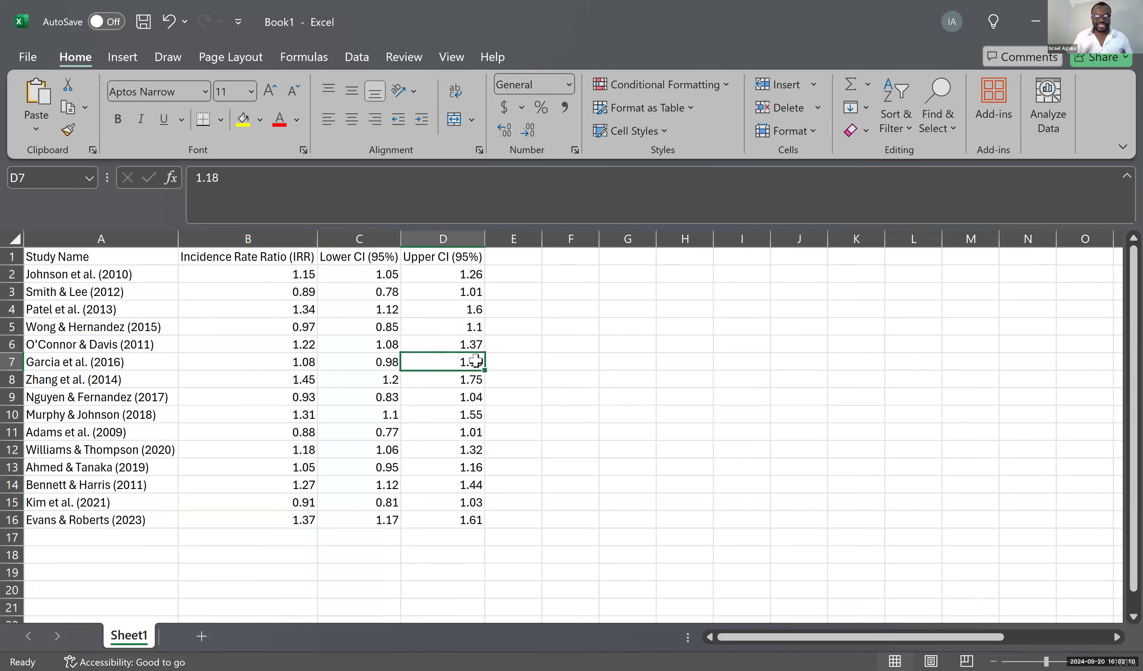
key(ctrl+a)
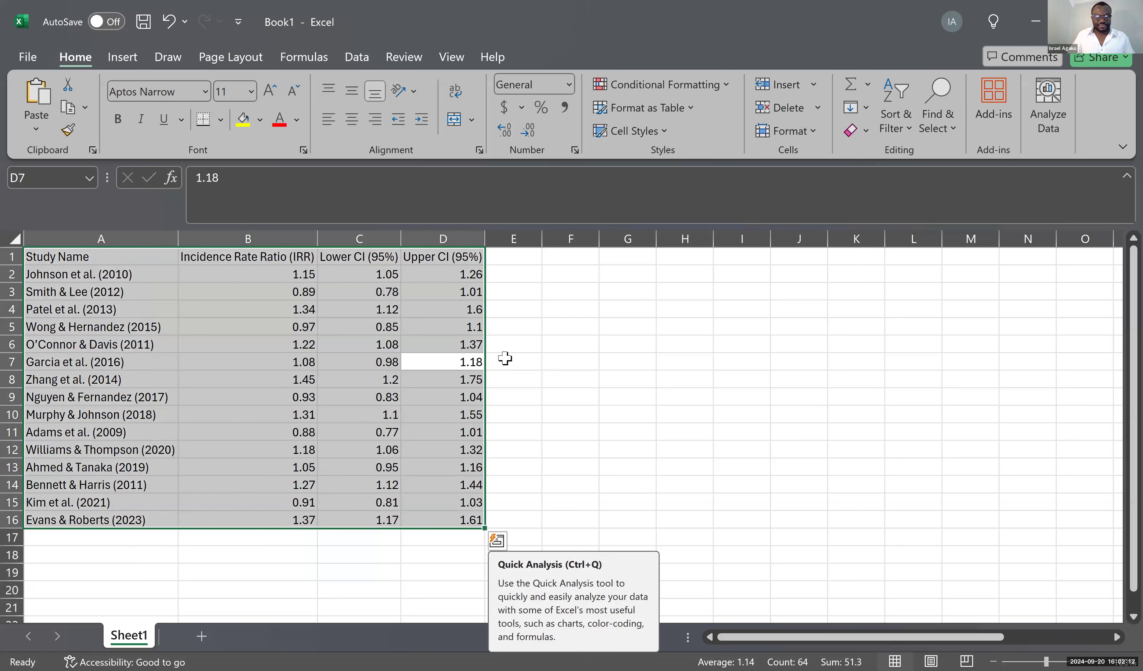
key(ctrl+a)
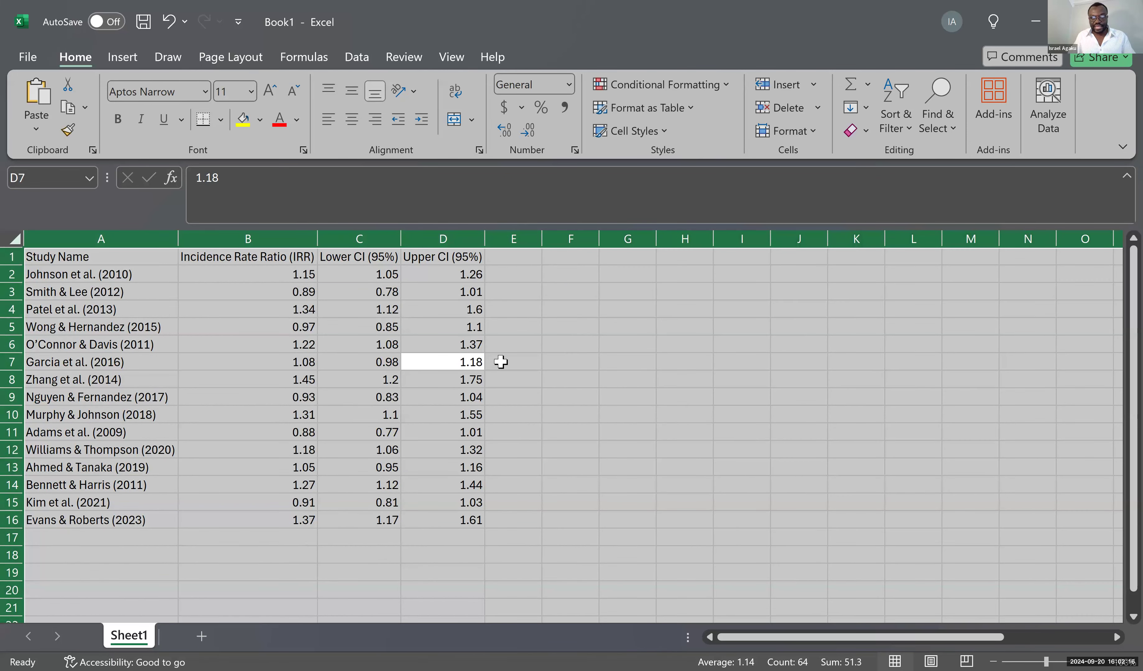
click(900, 112)
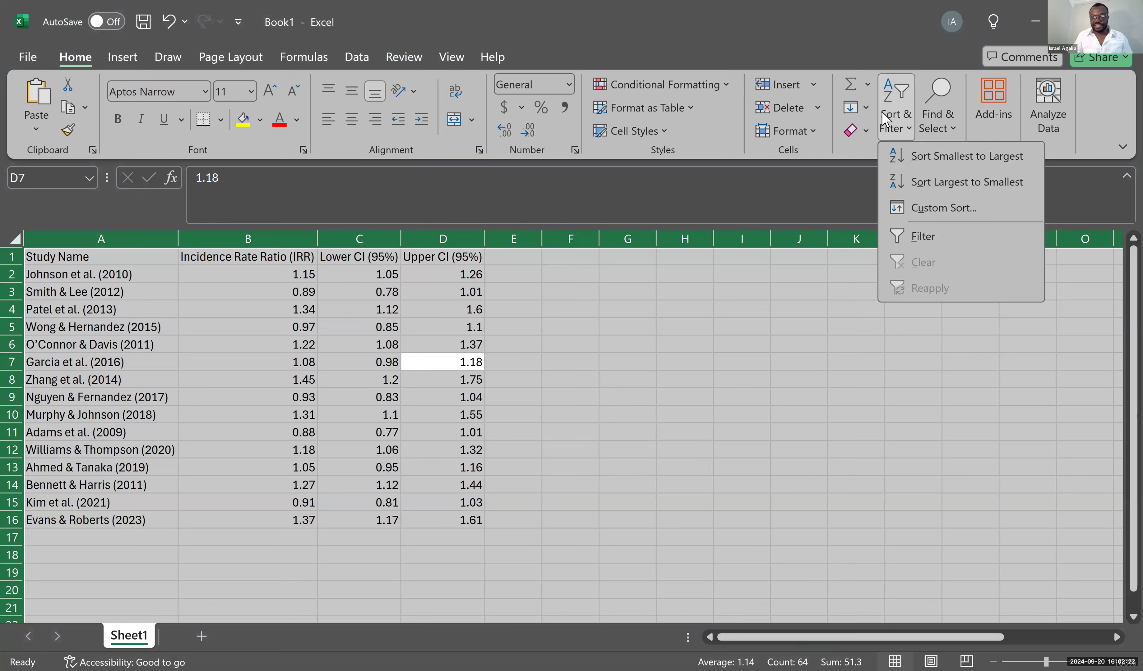
click(949, 216)
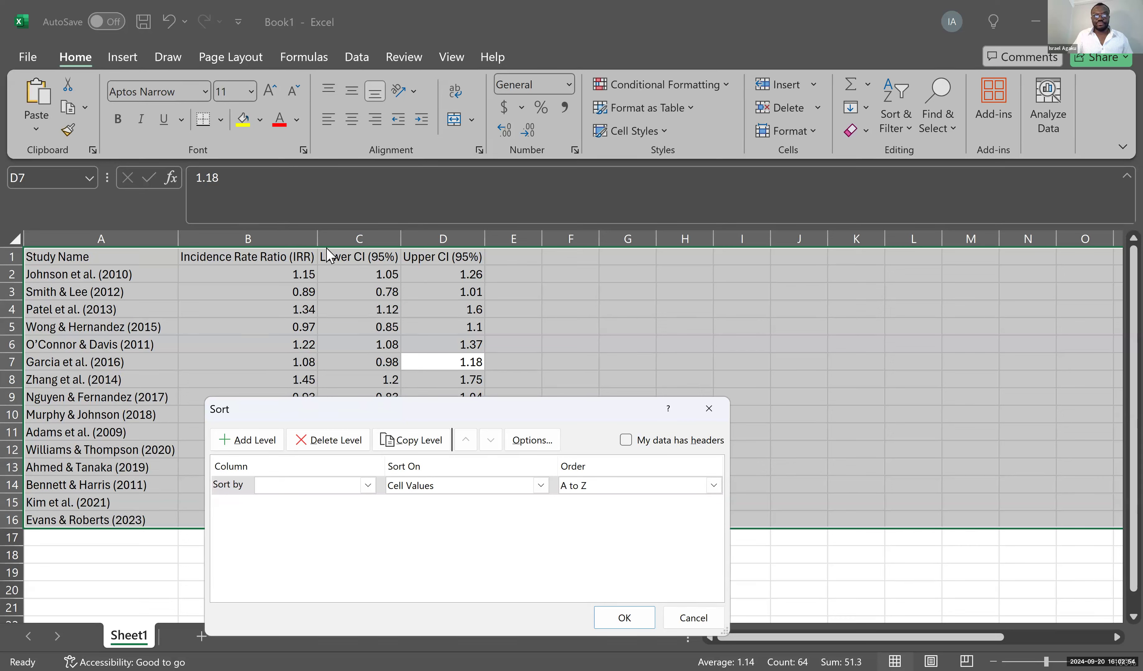
click(632, 448)
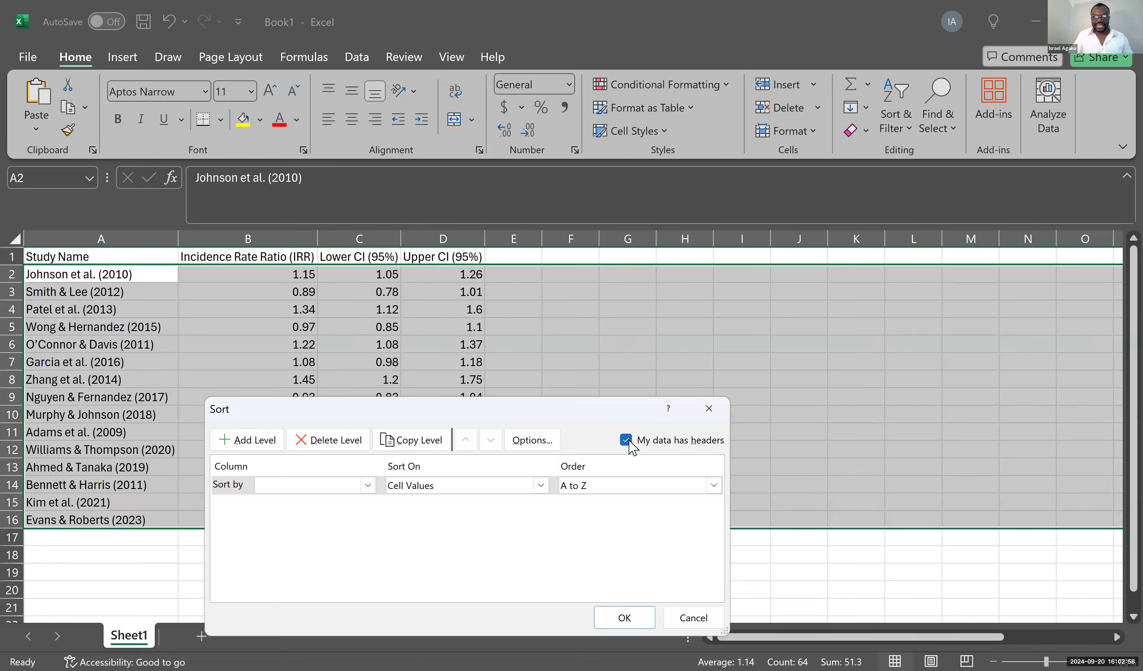
Sort the studies by the Incidence Rate Ratio (IRR) cell values from smallest to largest
click(321, 487)
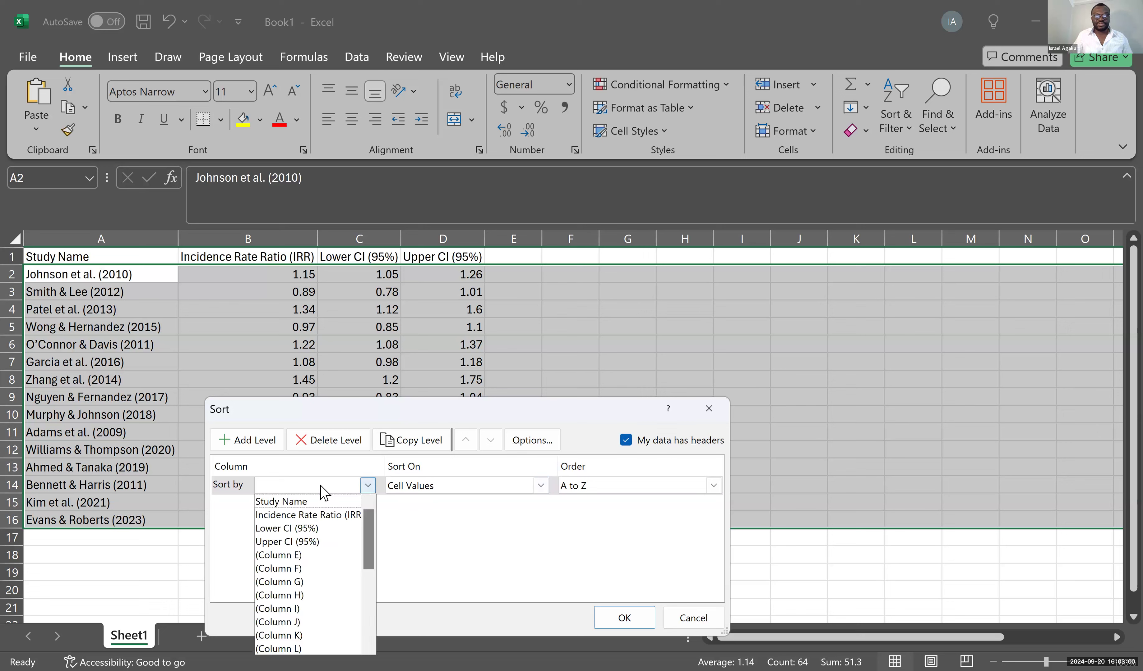
click(297, 515)
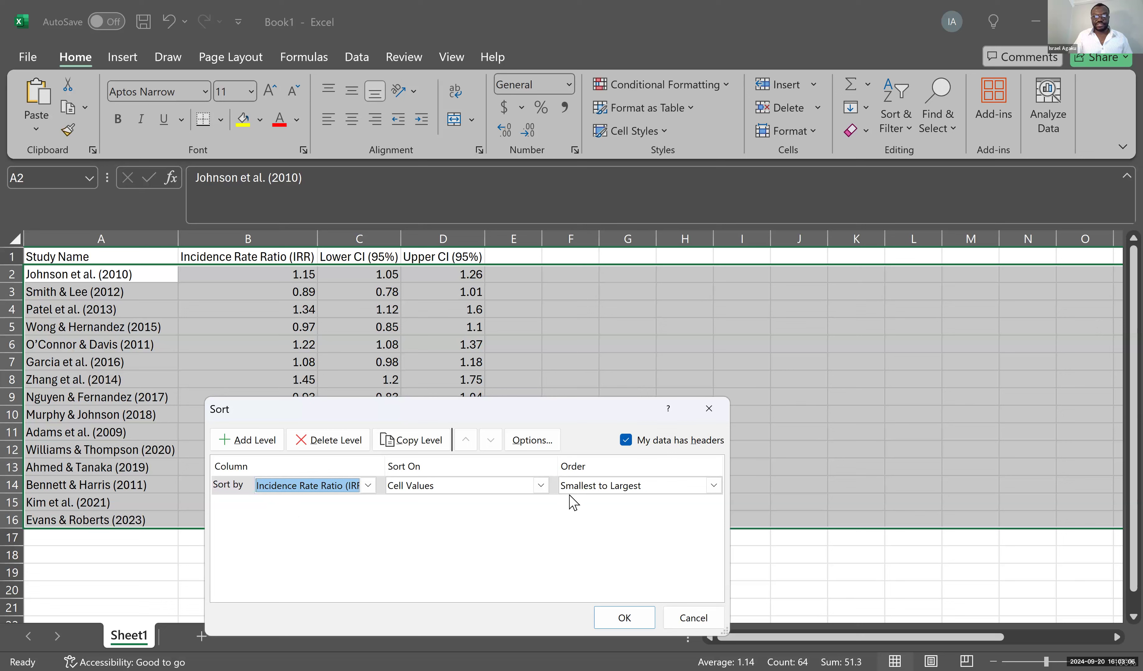
click(598, 493)
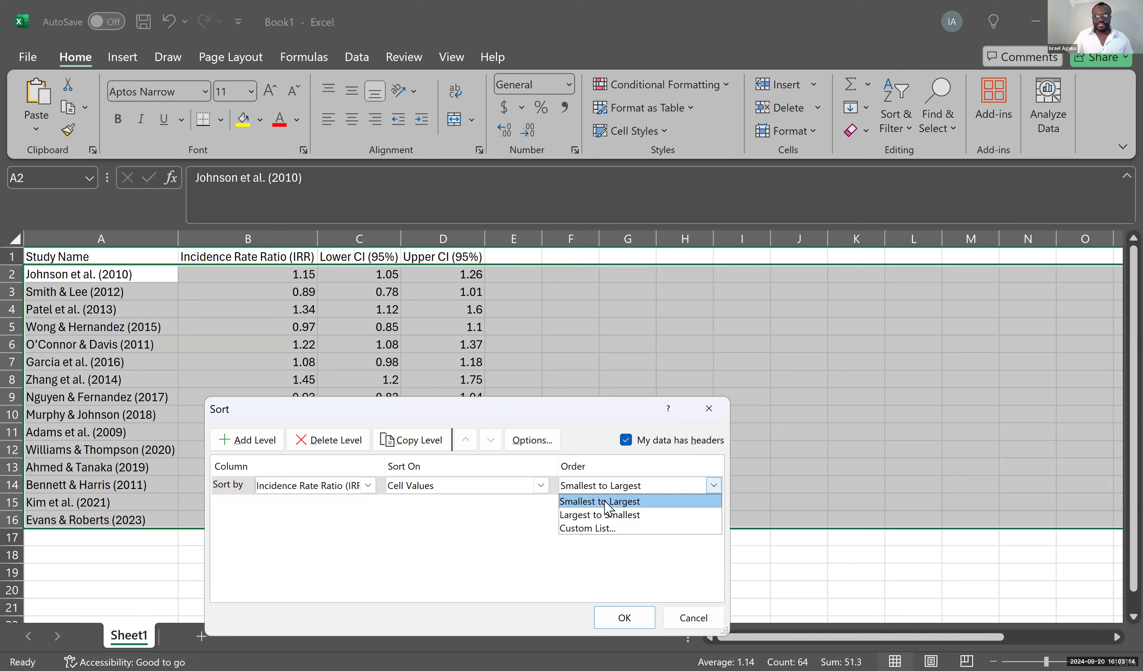
click(607, 506)
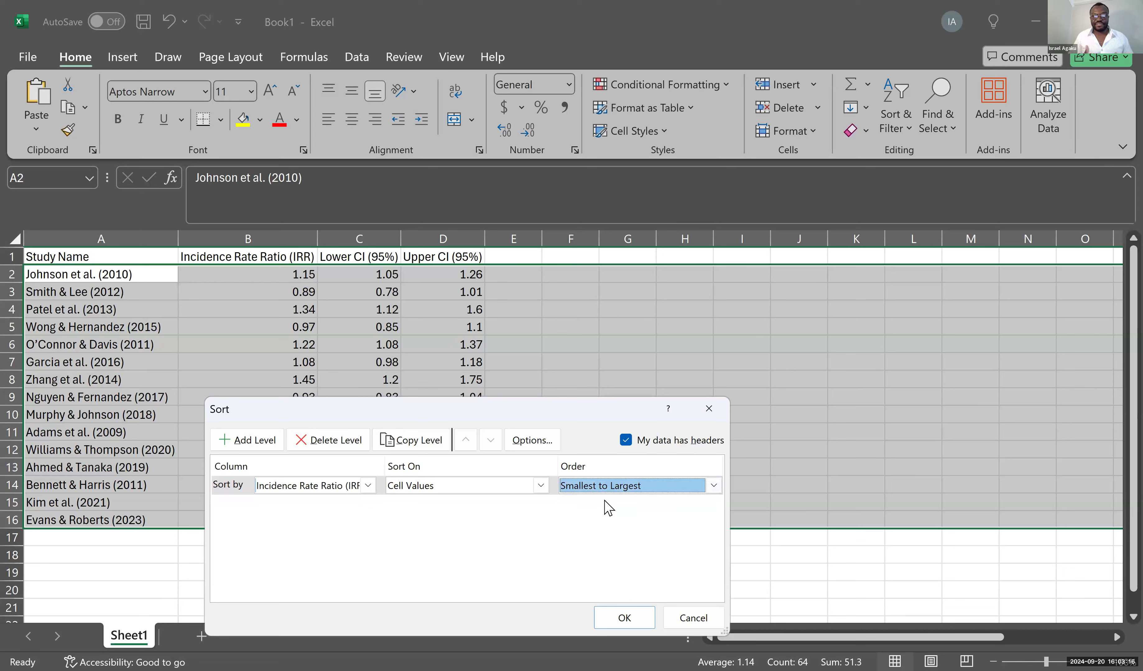
drag(570, 419, 573, 284)
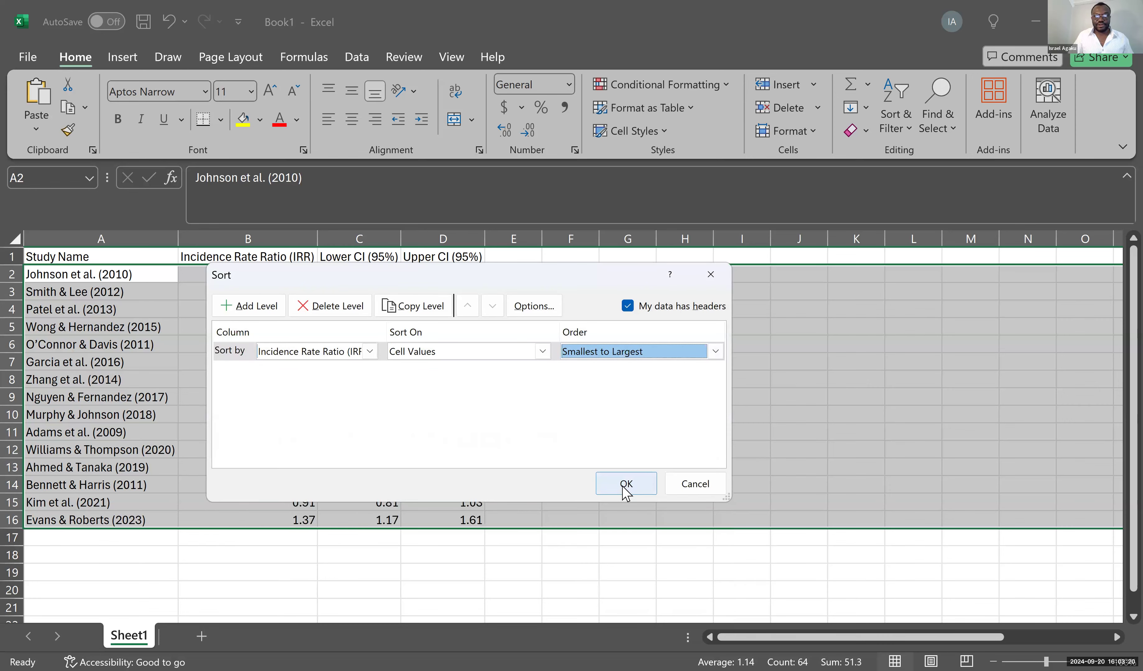
click(618, 490)
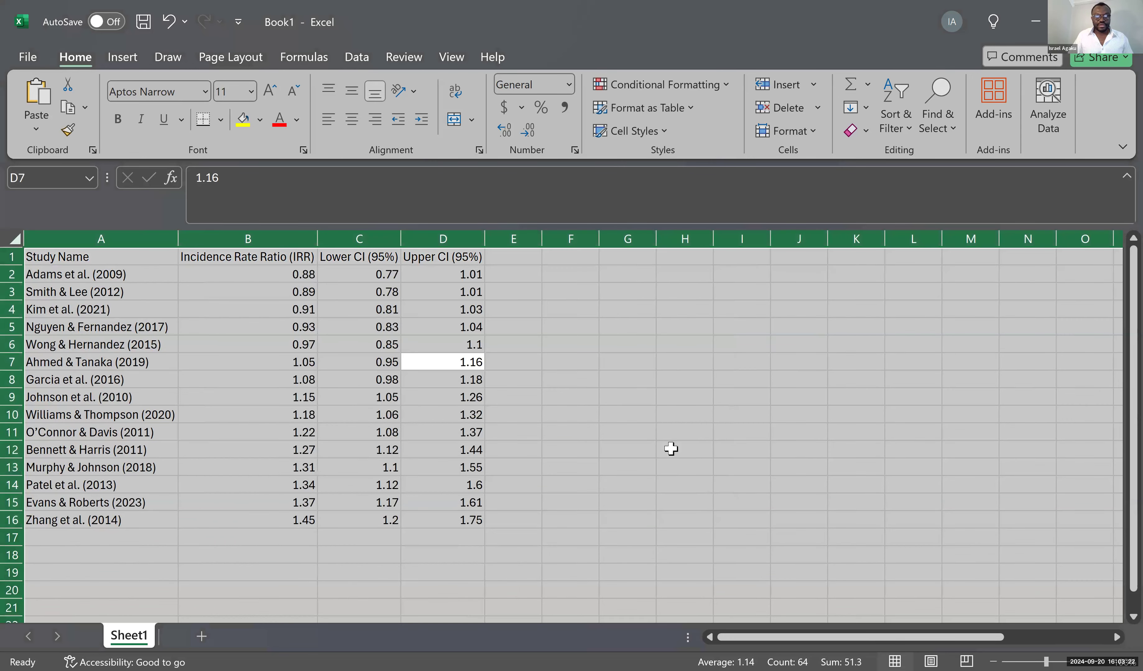
Check the order of the incidence rate ratios from the first study to the last
click(668, 449)
click(470, 293)
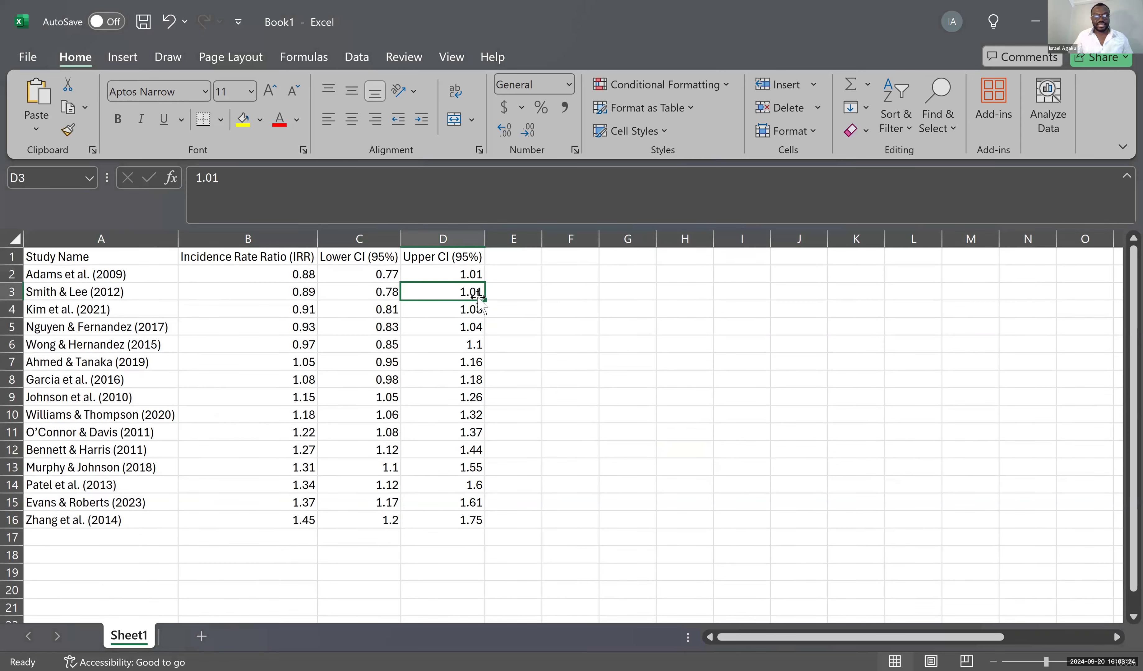
click(236, 239)
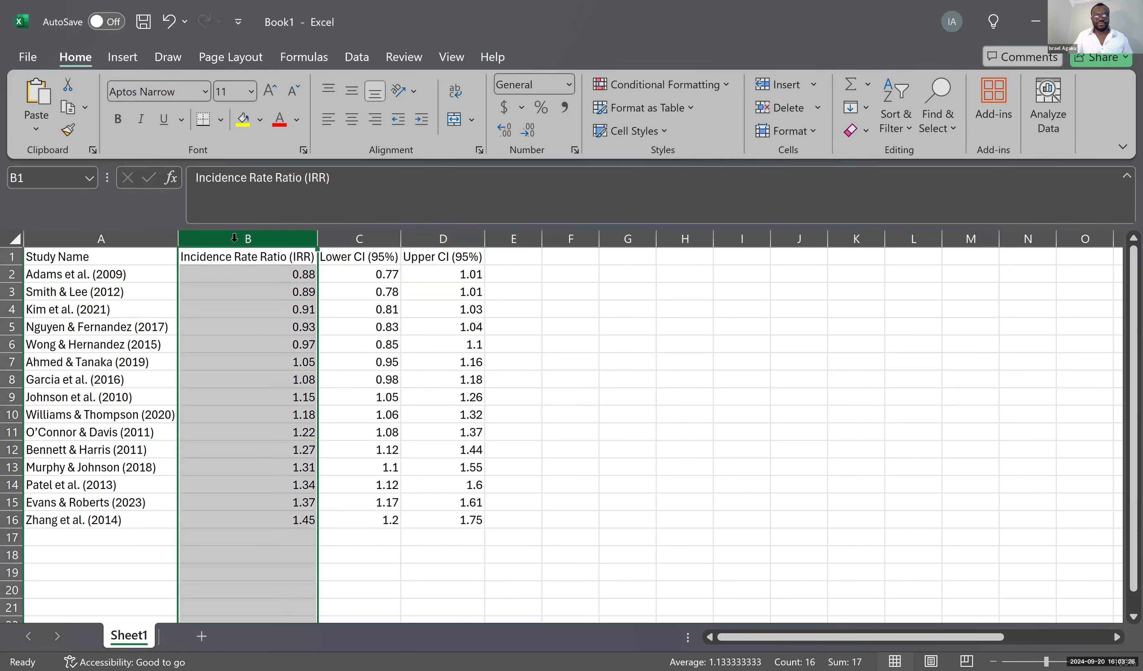
click(267, 274)
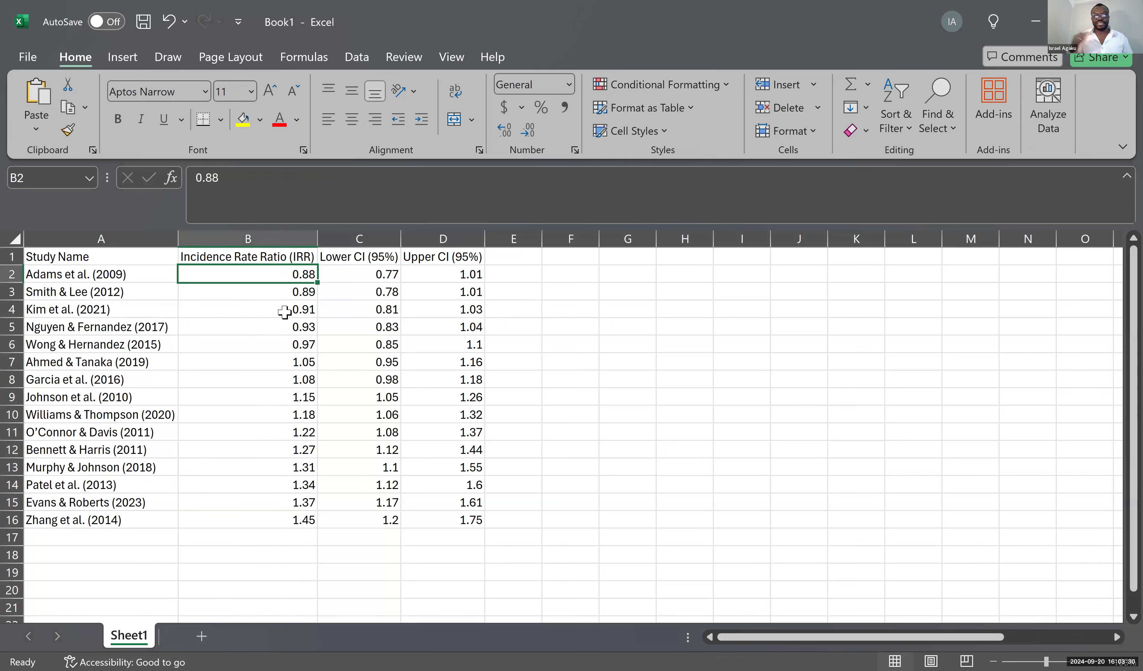
click(268, 521)
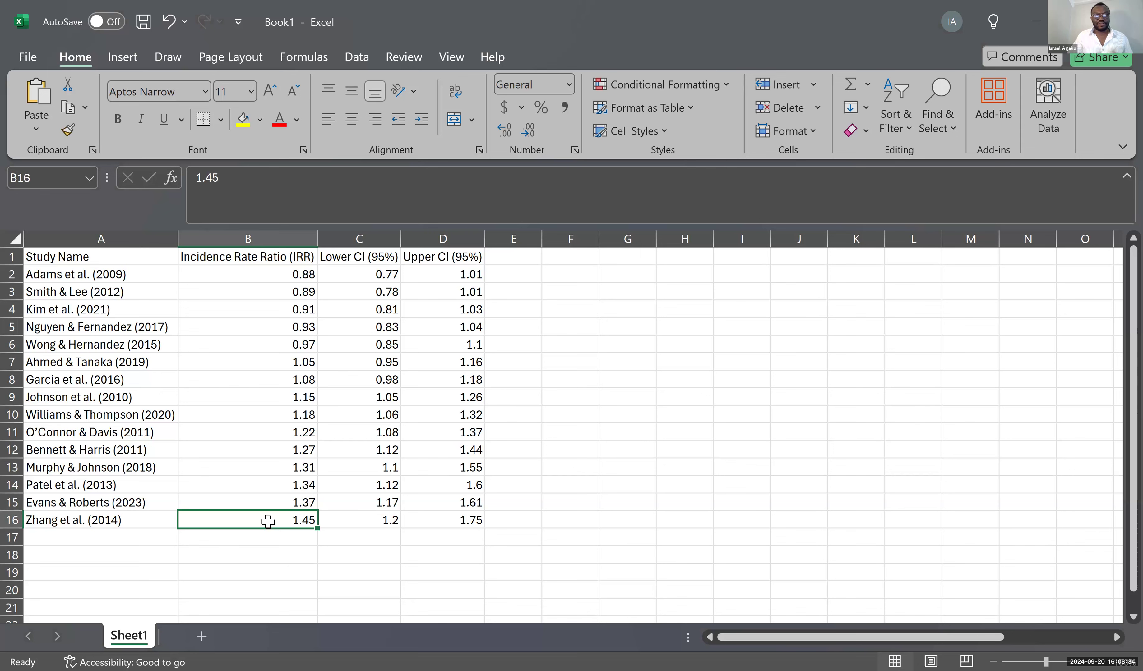
Add a new worksheet and enter the heading "Tasks" in cell A1
click(201, 636)
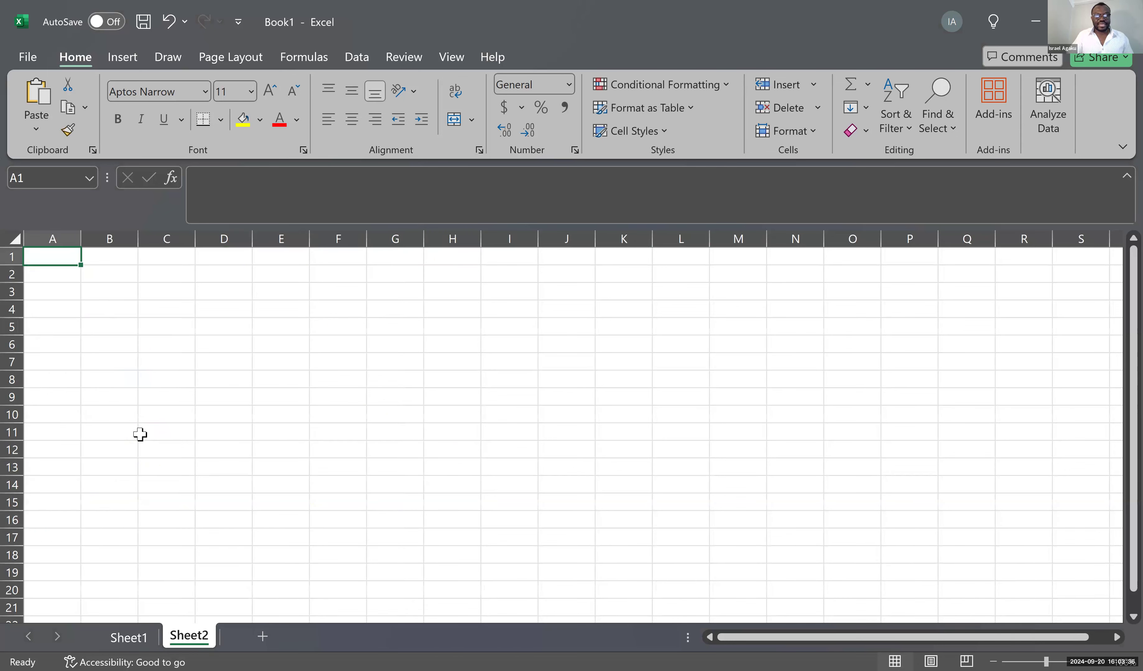
text(Tassks)
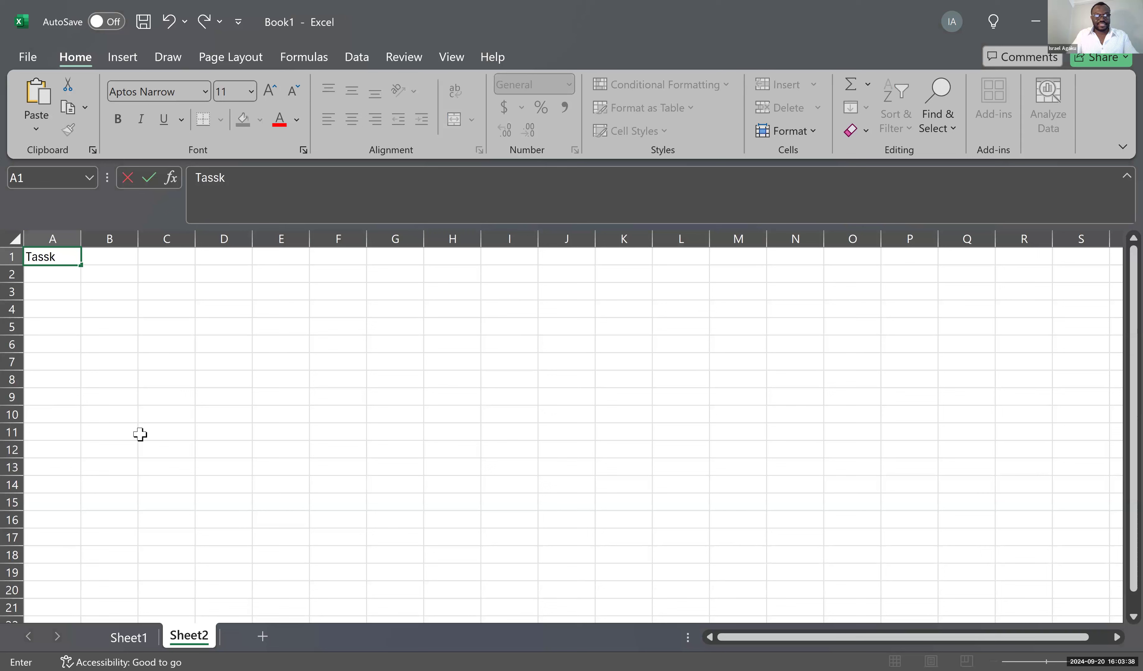
key(Return)
key(Up)
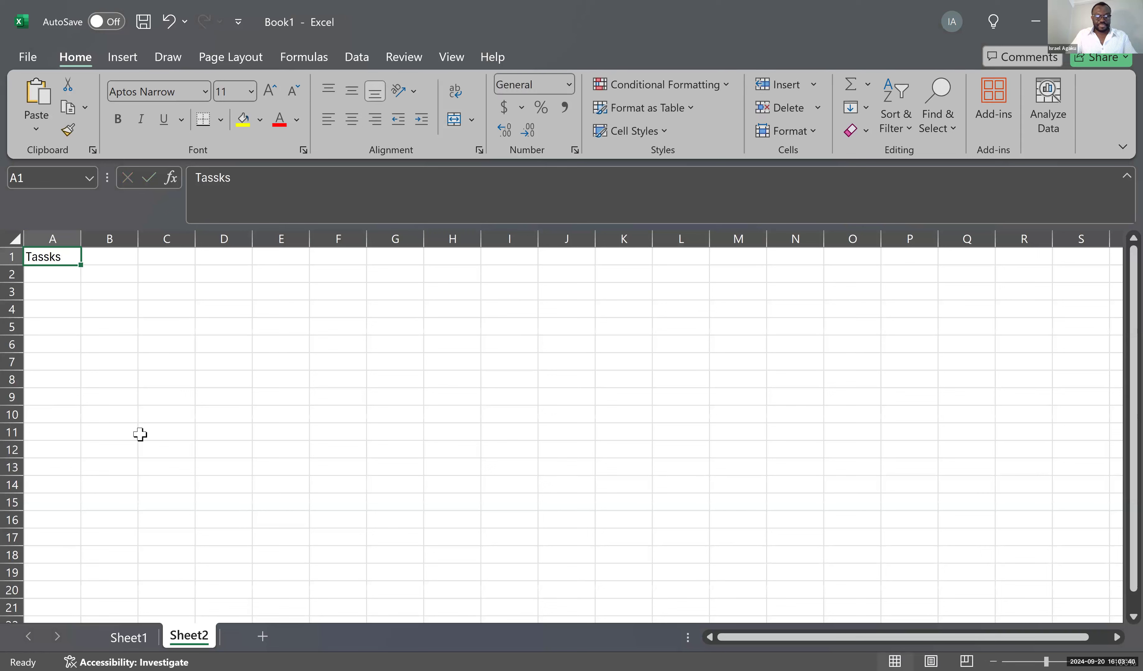
key(BackSpace)
text(Tasks)
key(Return)
Enter "1. Sort the dataset in increasing or decreasing order of the incidence rate ratios" in cell A2
text(1. Sort the datasdet i)
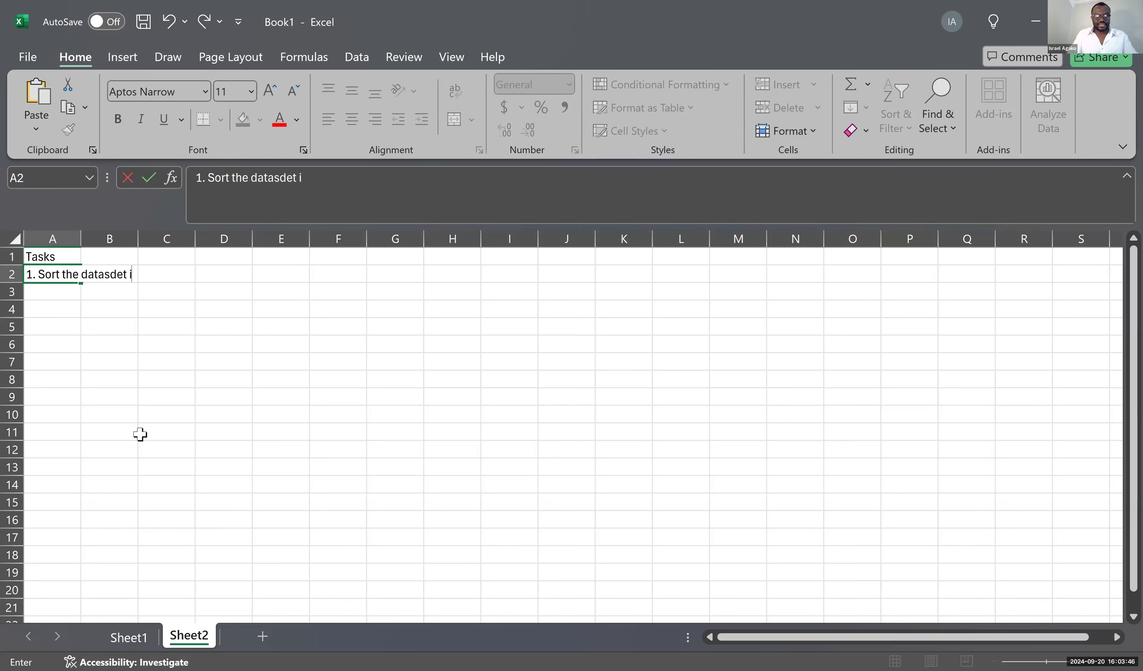
key(BackSpace)
key(BackSpace)
key(BackSpace)
text(et in increa)
key(BackSpace)
text(easing)
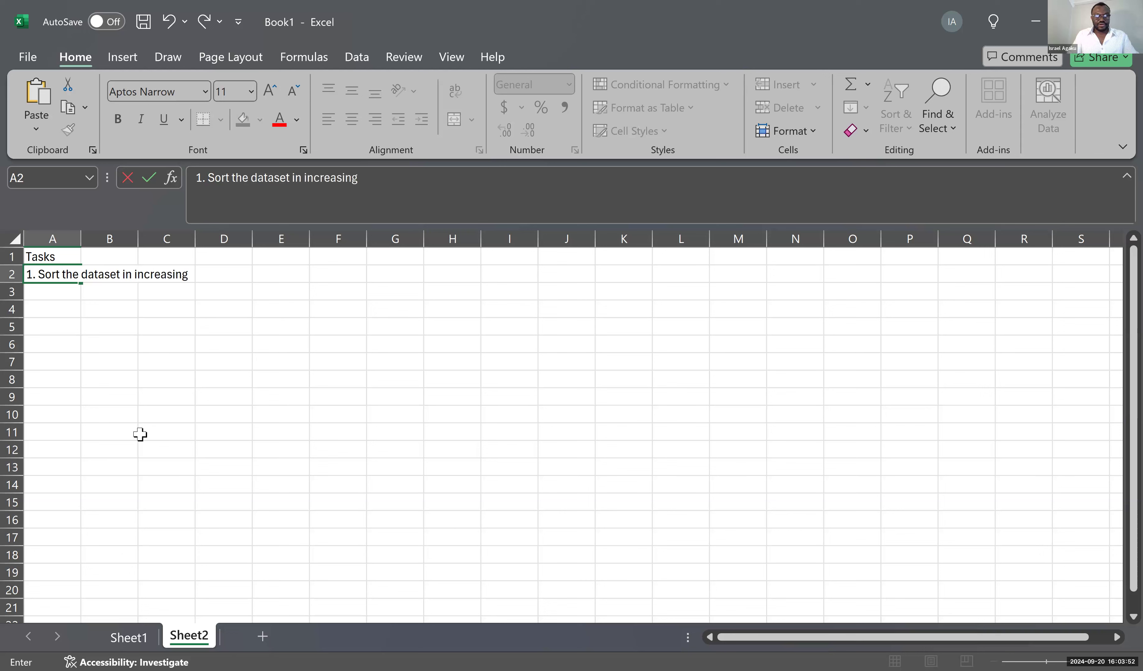
text( or decreasing prdecreasi)
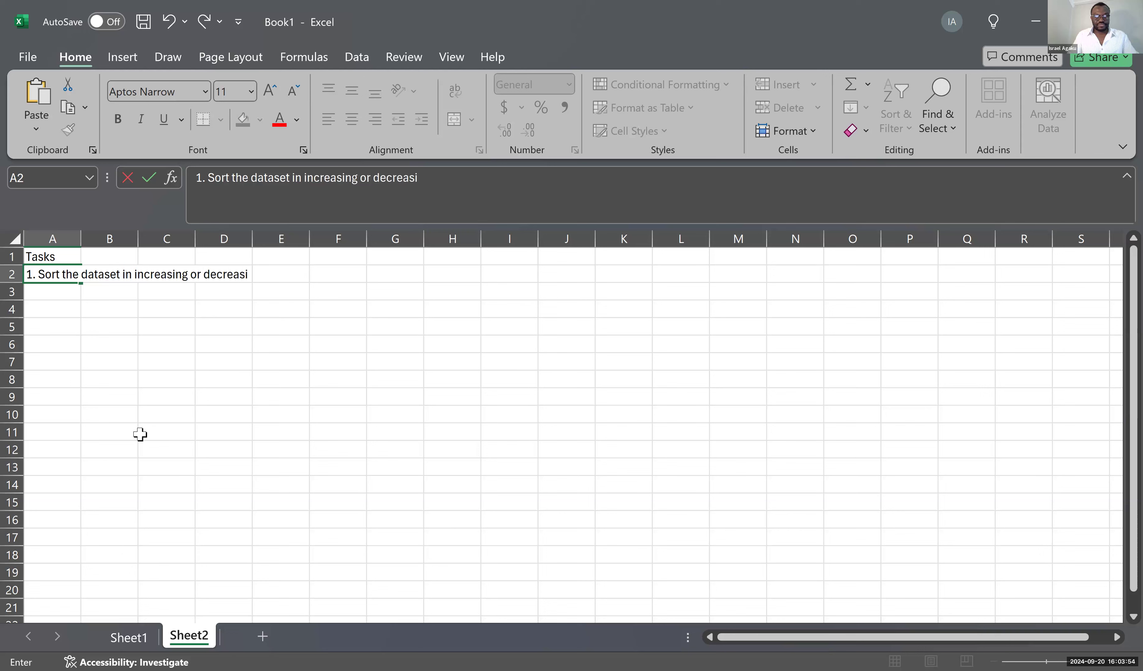
key(BackSpace)
key(BackSpace)
key(BackSpace)
key(BackSpace)
text(order of the incre)
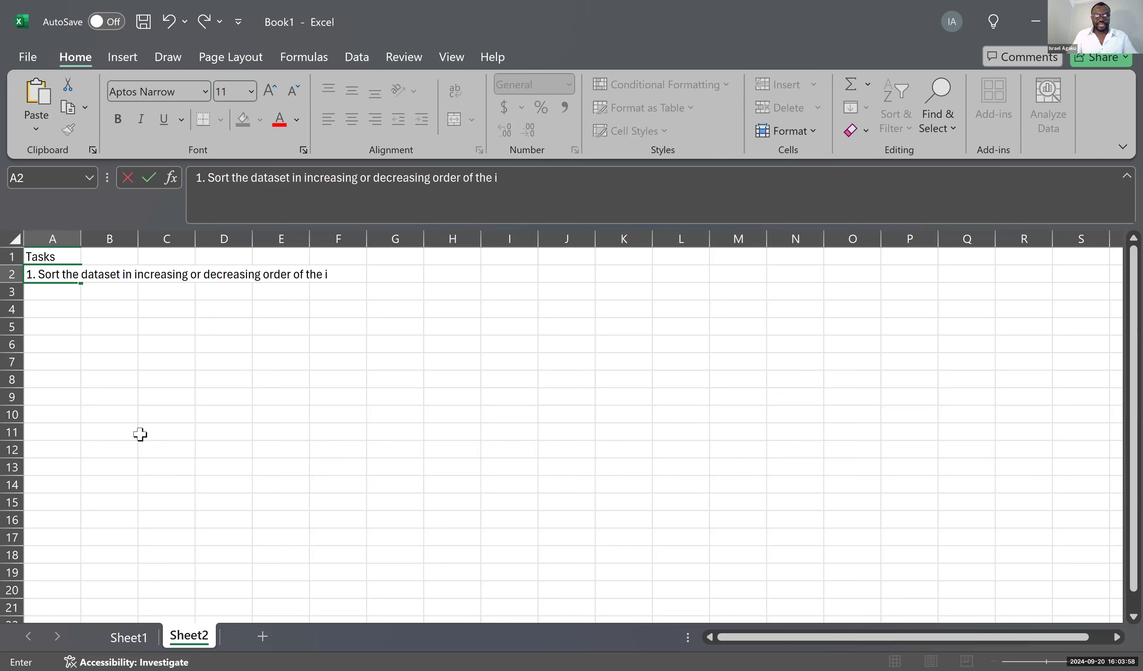
key(BackSpace)
key(BackSpace)
text(idence rate ratios)
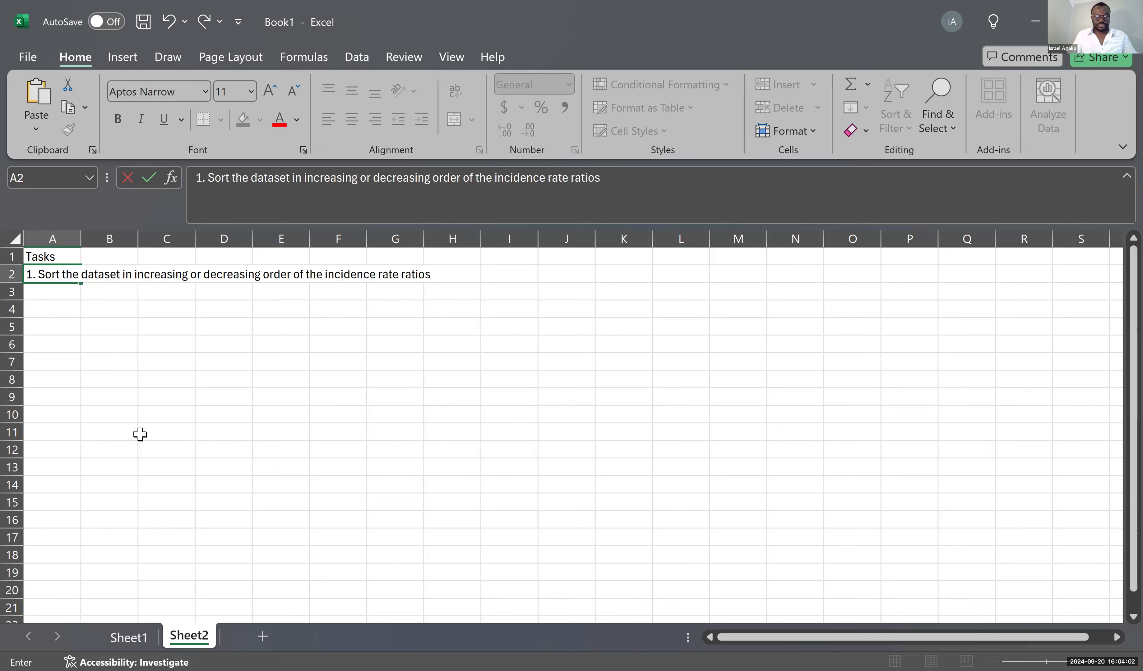
key(Return)
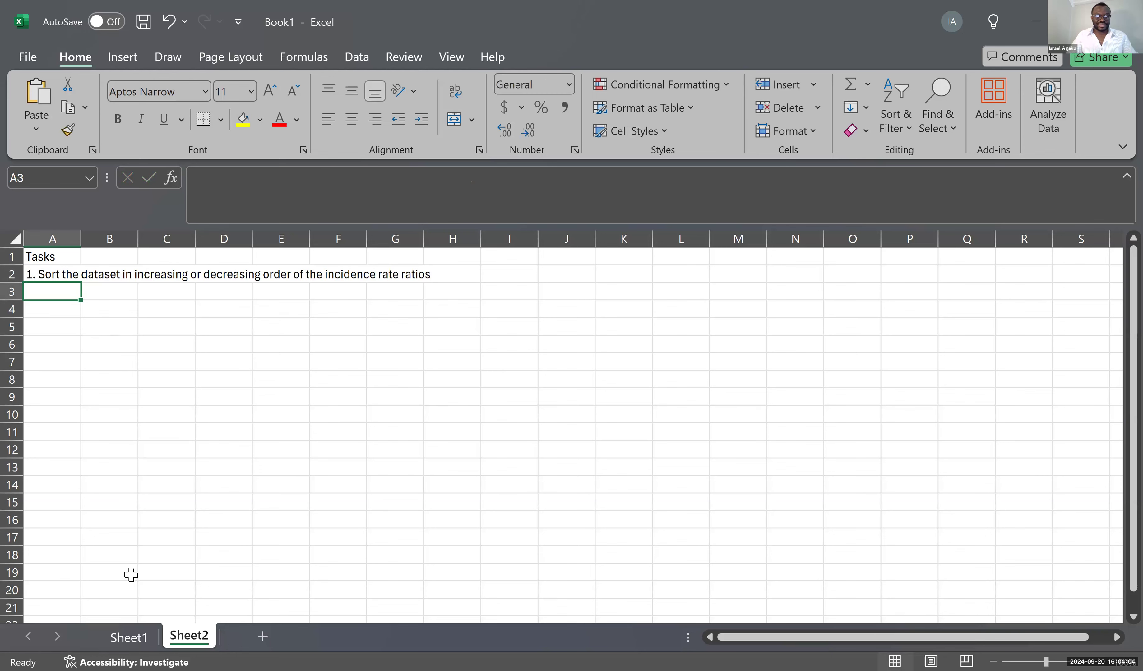
Return to Sheet1 and add a "Counter" column header in cell E1
click(129, 637)
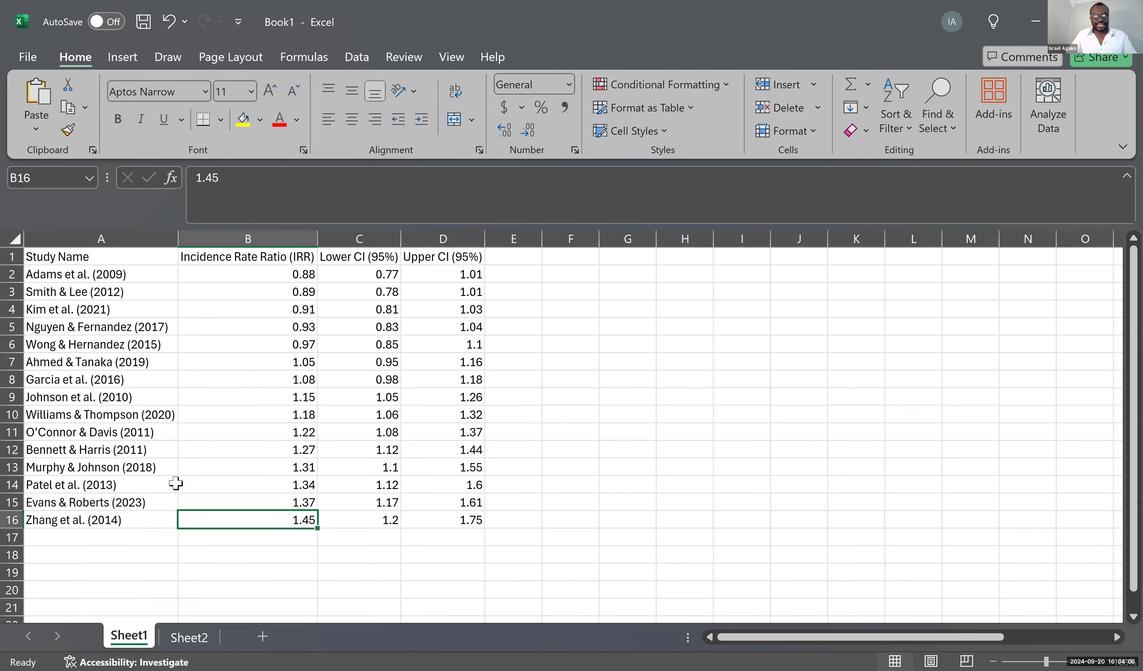
click(247, 415)
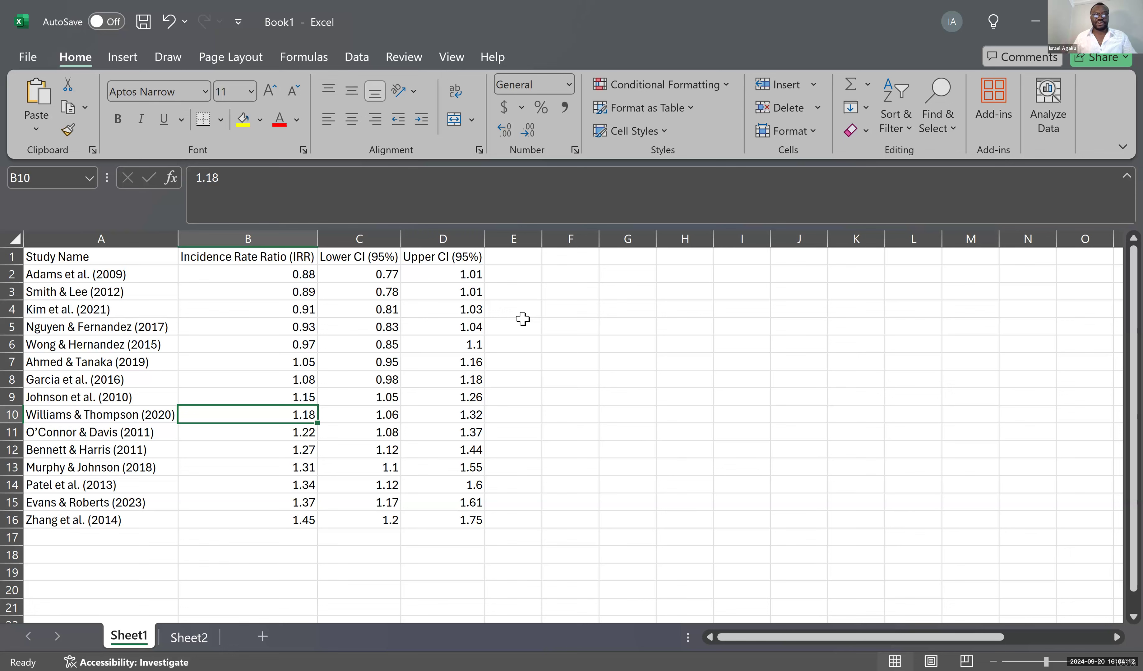
click(496, 260)
text(Counter)
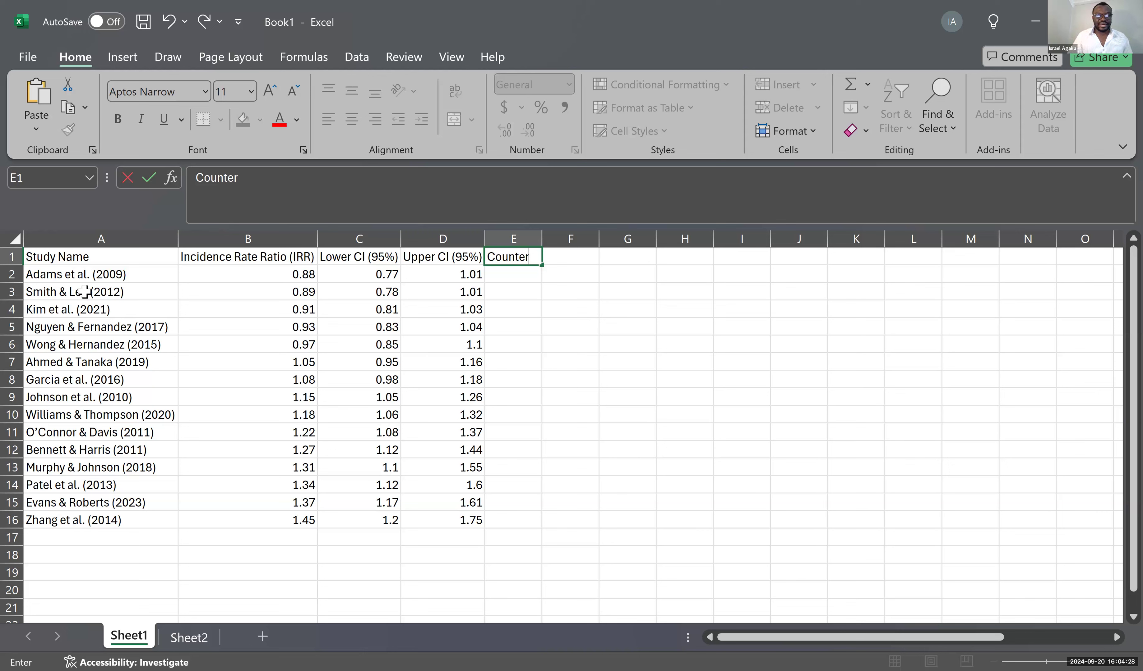
click(45, 264)
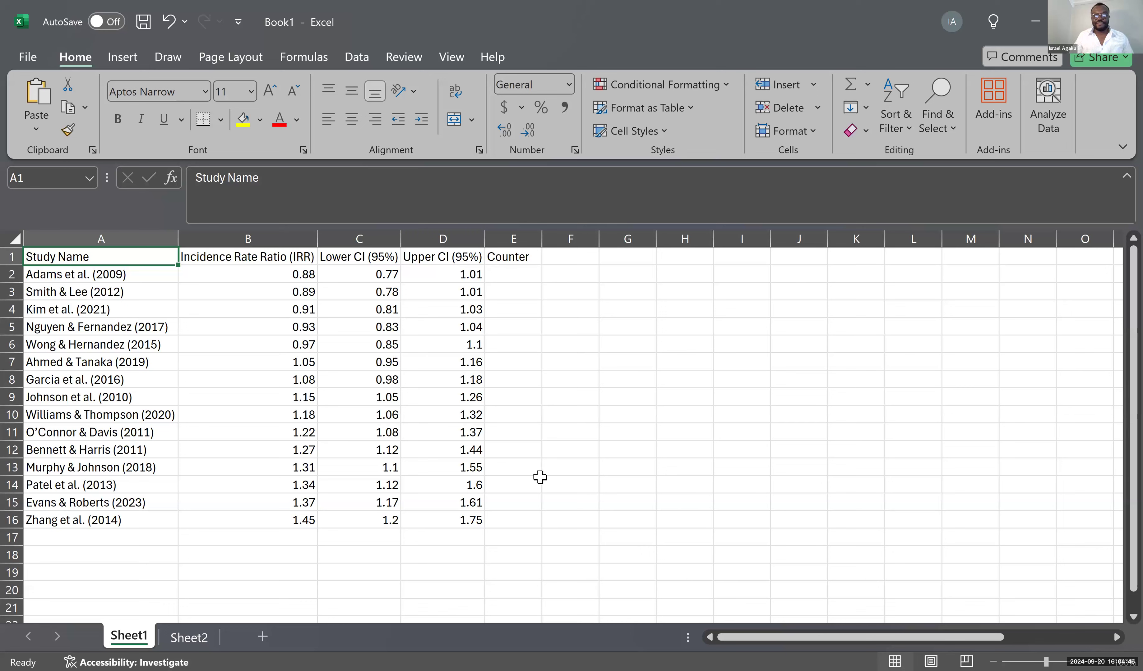
click(498, 518)
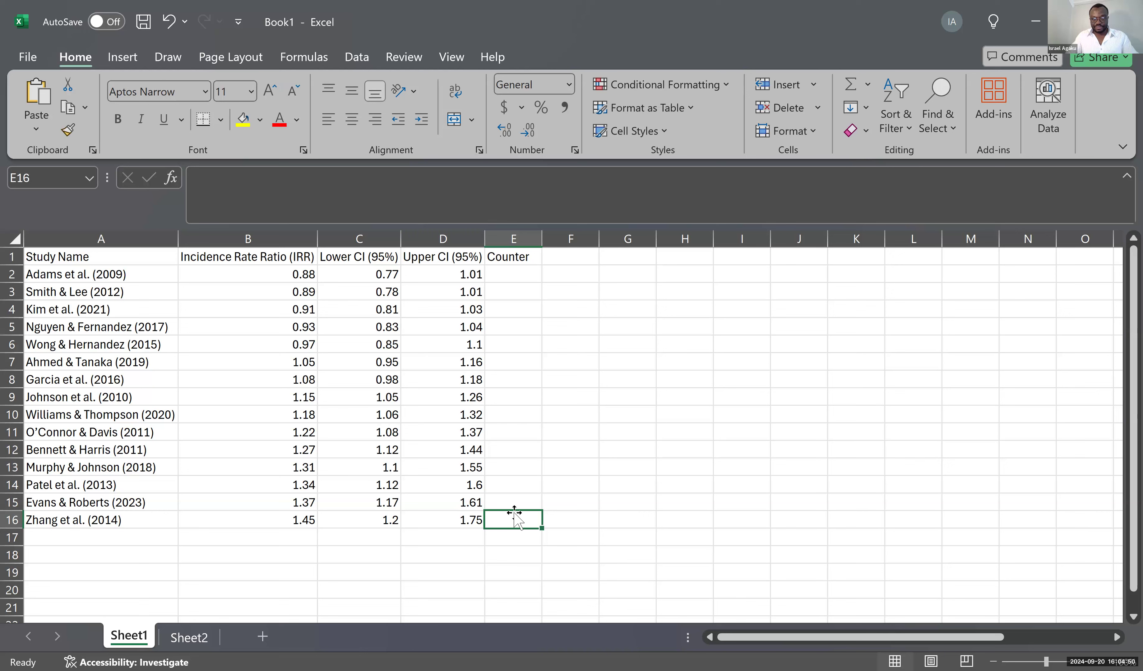
Number the last three studies in the Counter column by entering 1 in E16, 2 in E15 and 3 in E14
text(1)
key(shift+Return)
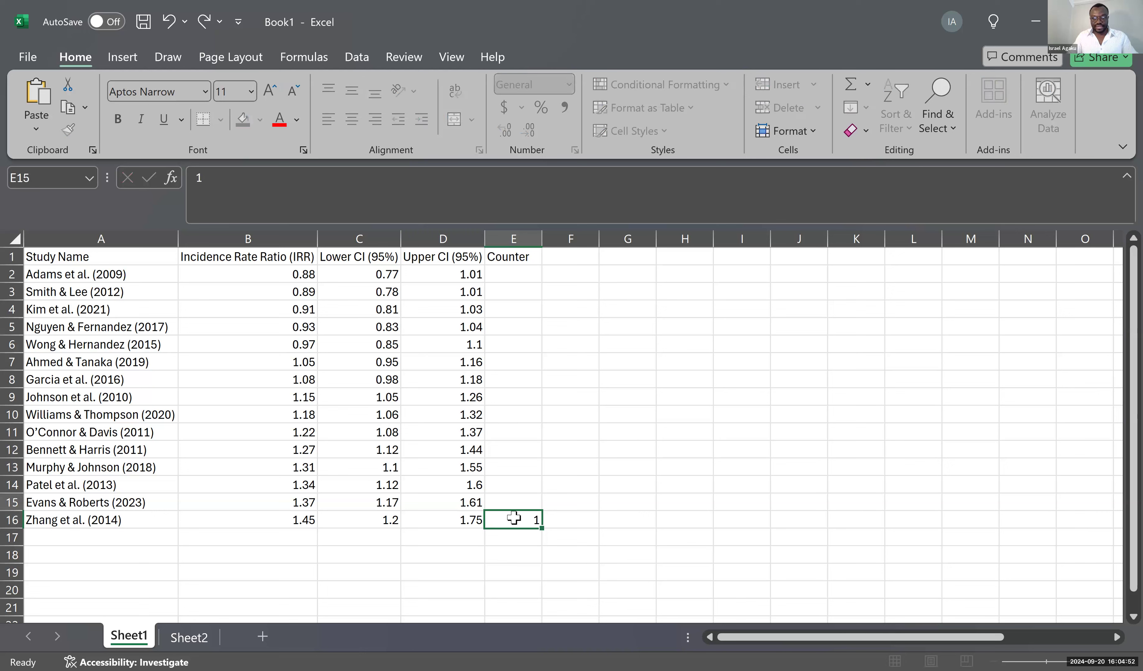
text(2)
key(shift+Return)
text(3)
click(588, 495)
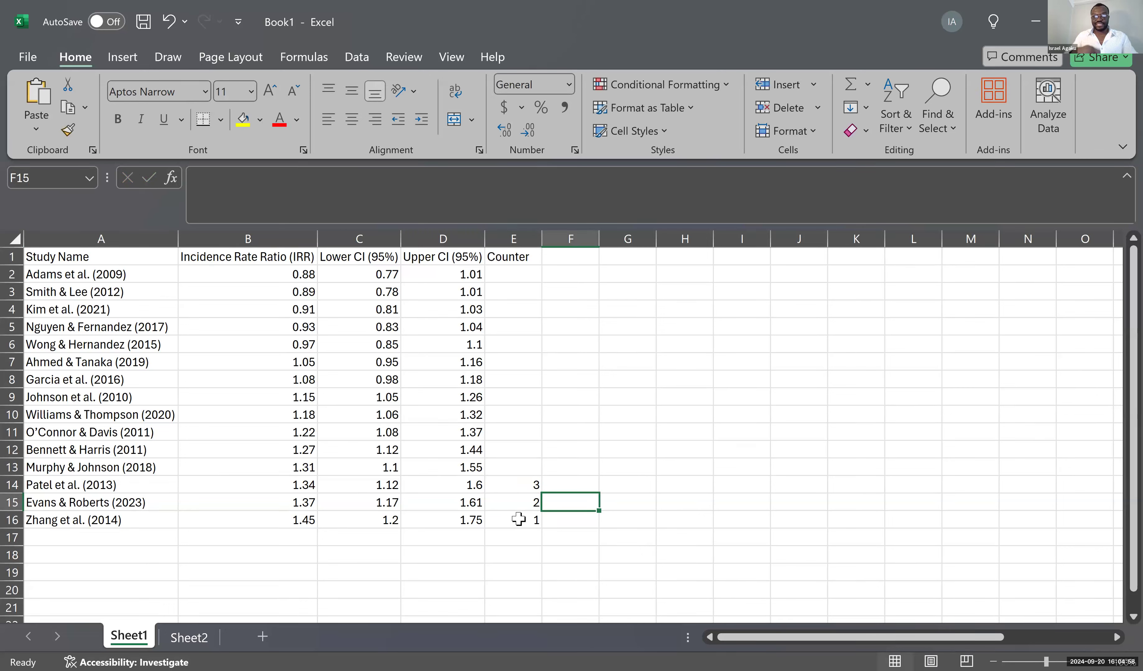
Extend the counter series in E14:E16 upward through cell E2 so every study is numbered
click(518, 520)
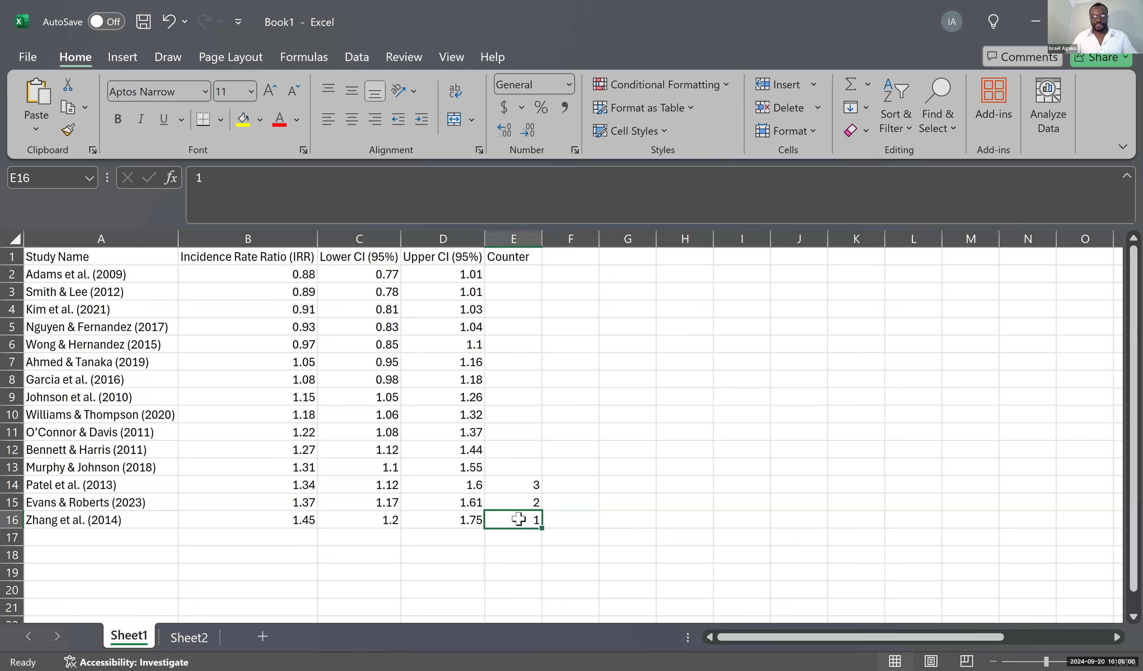
drag(519, 519, 515, 485)
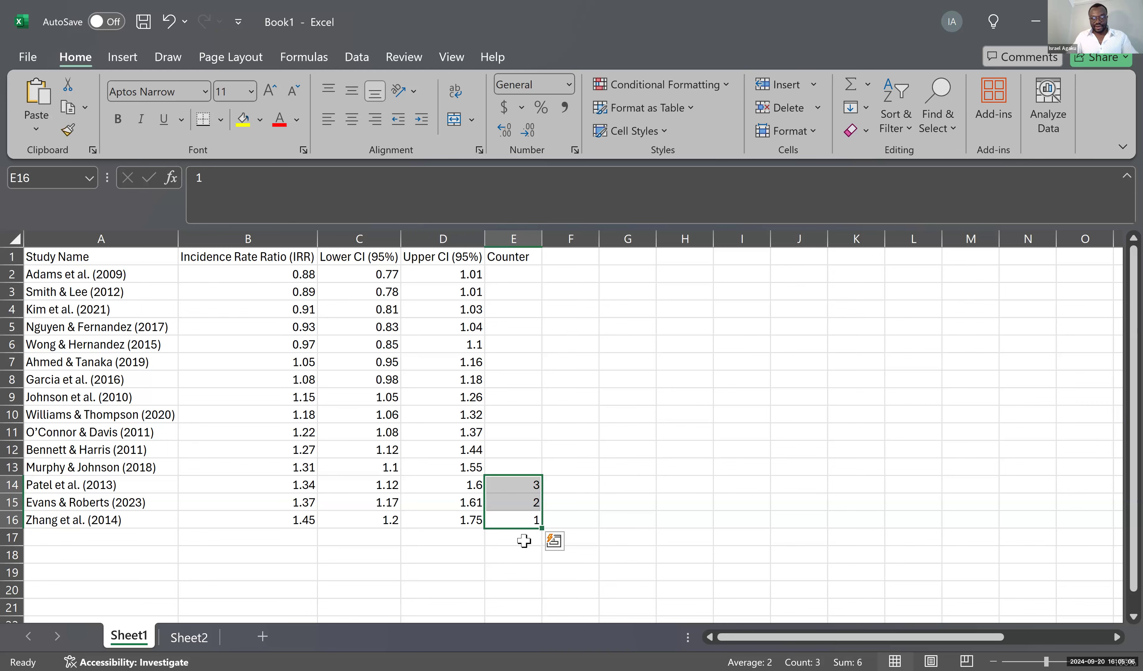
ctrl+scroll(544, 522, up, 8)
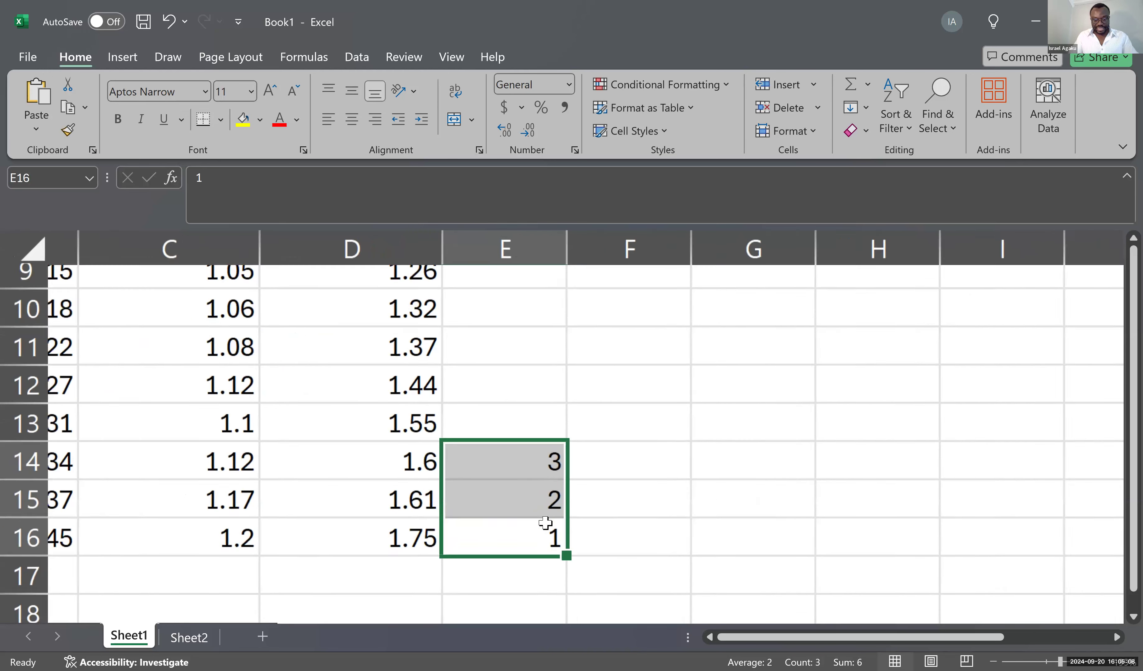
ctrl+scroll(598, 539, up, 4)
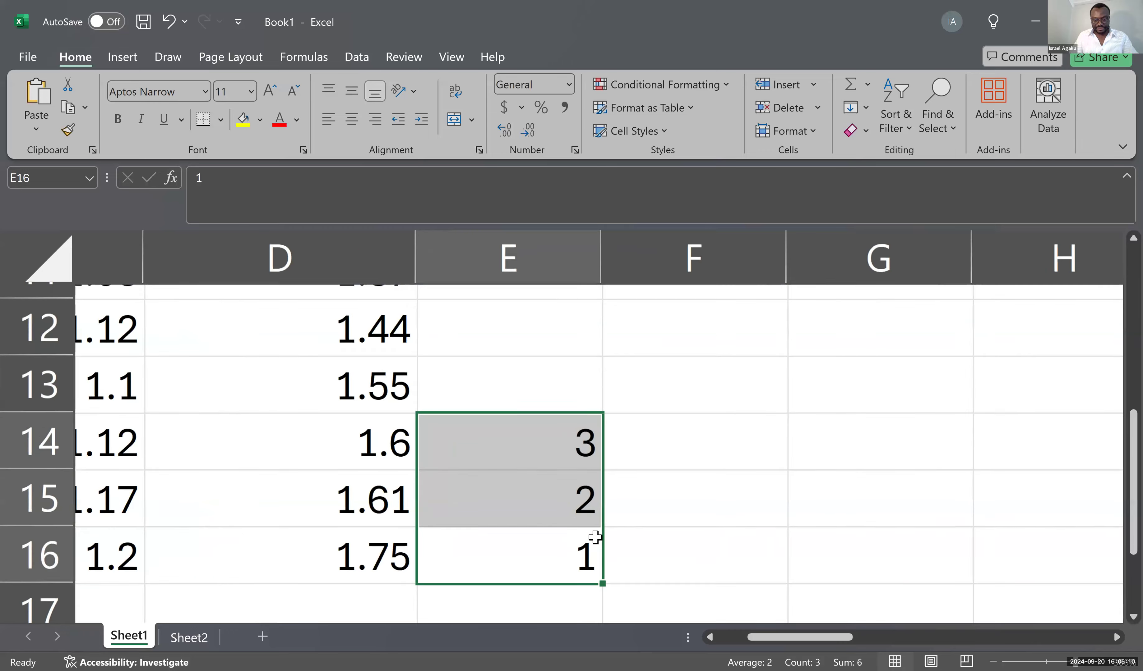
ctrl+scroll(595, 537, up, 1)
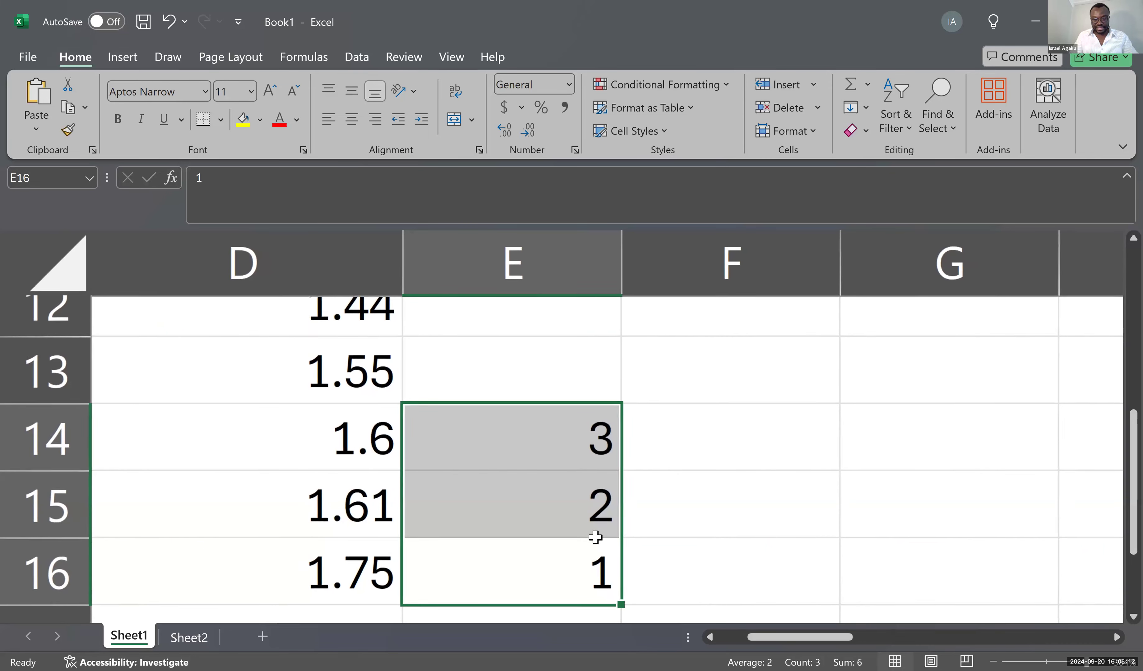
ctrl+scroll(595, 537, down, 2)
ctrl+scroll(595, 537, down, 4)
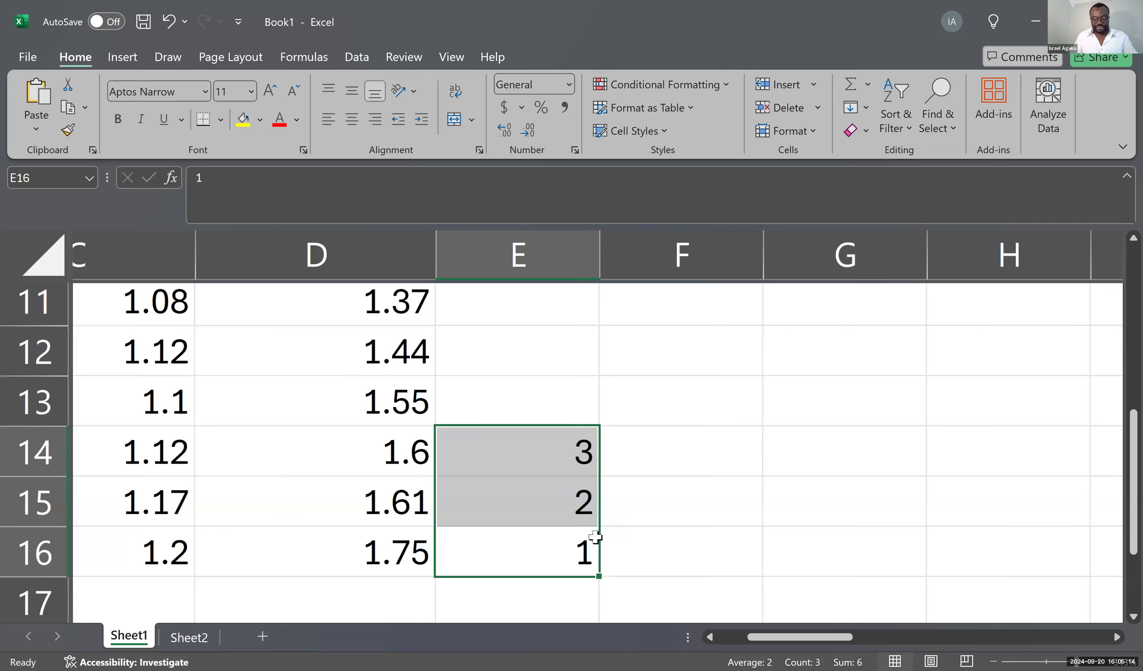
ctrl+scroll(596, 537, down, 3)
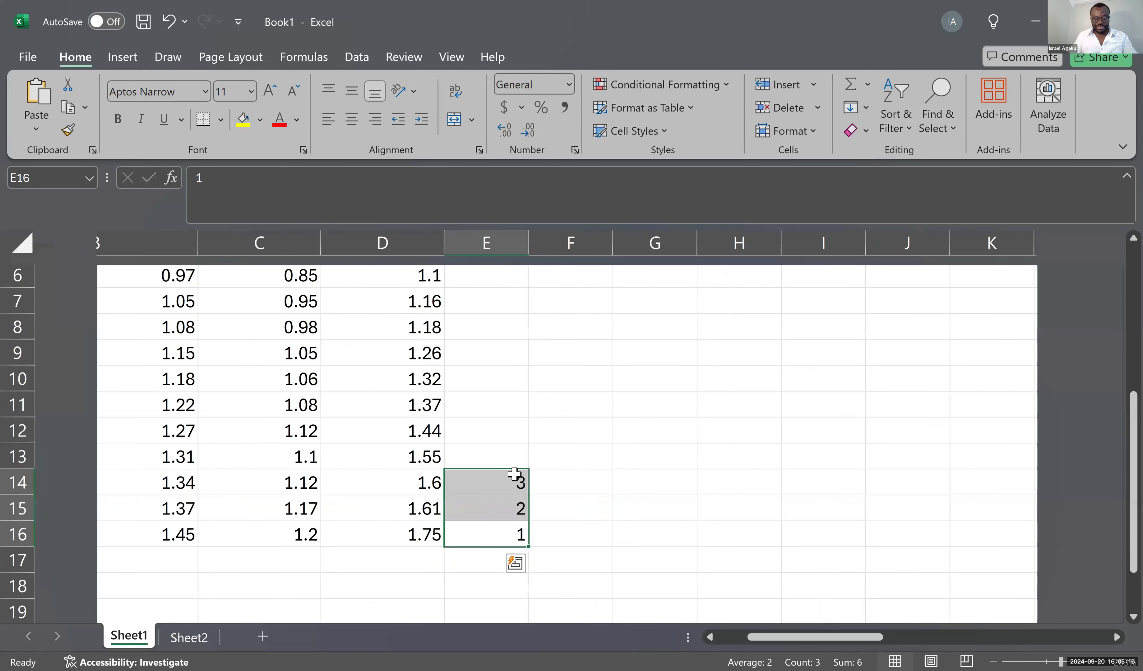
ctrl+scroll(502, 515, down, 1)
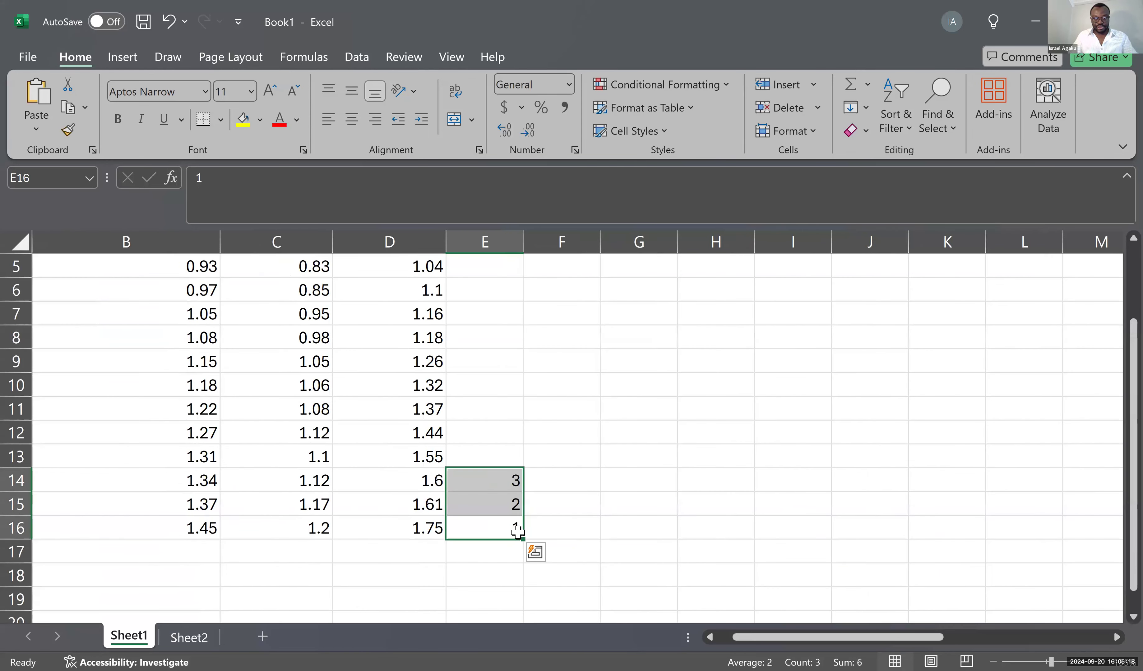
drag(521, 538, 456, 284)
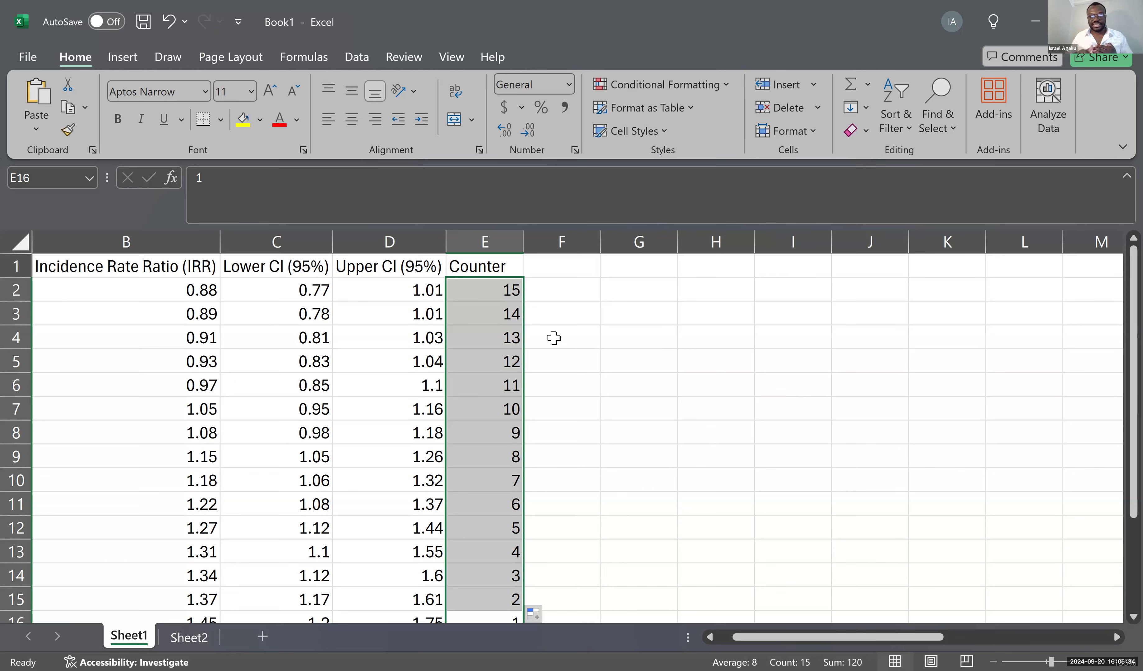
click(475, 266)
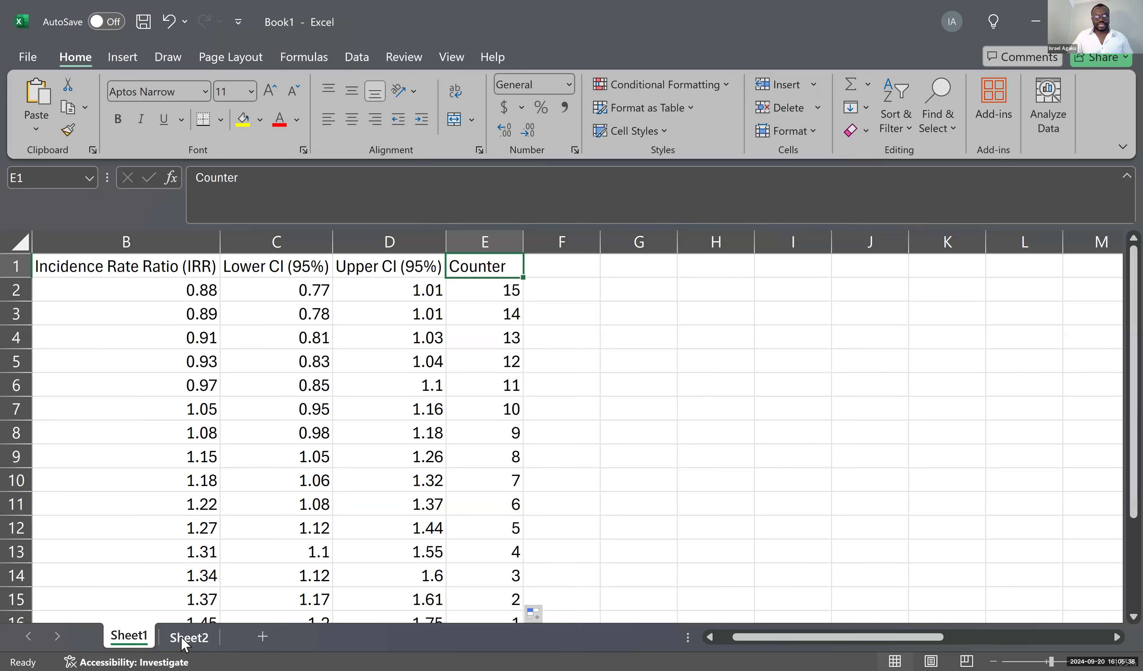
On Sheet2, enter "2. Create a counter that will serve as the y-axis for our graph" in cell A3
click(180, 637)
text(2. Create a counter that will serve)
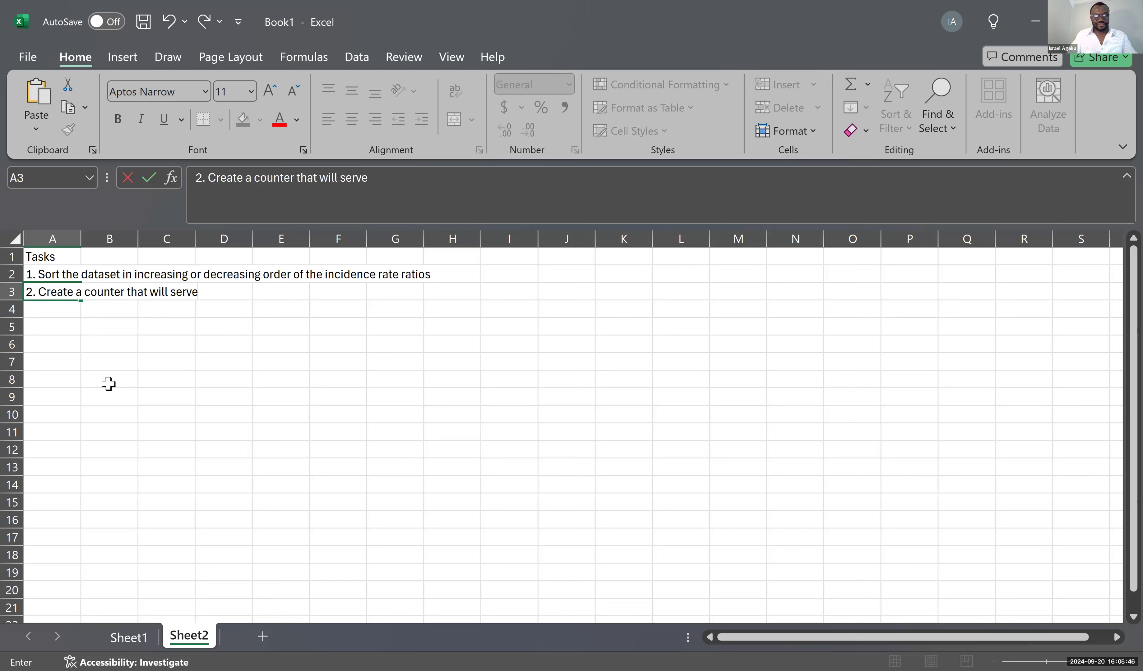
text( as the y-a)
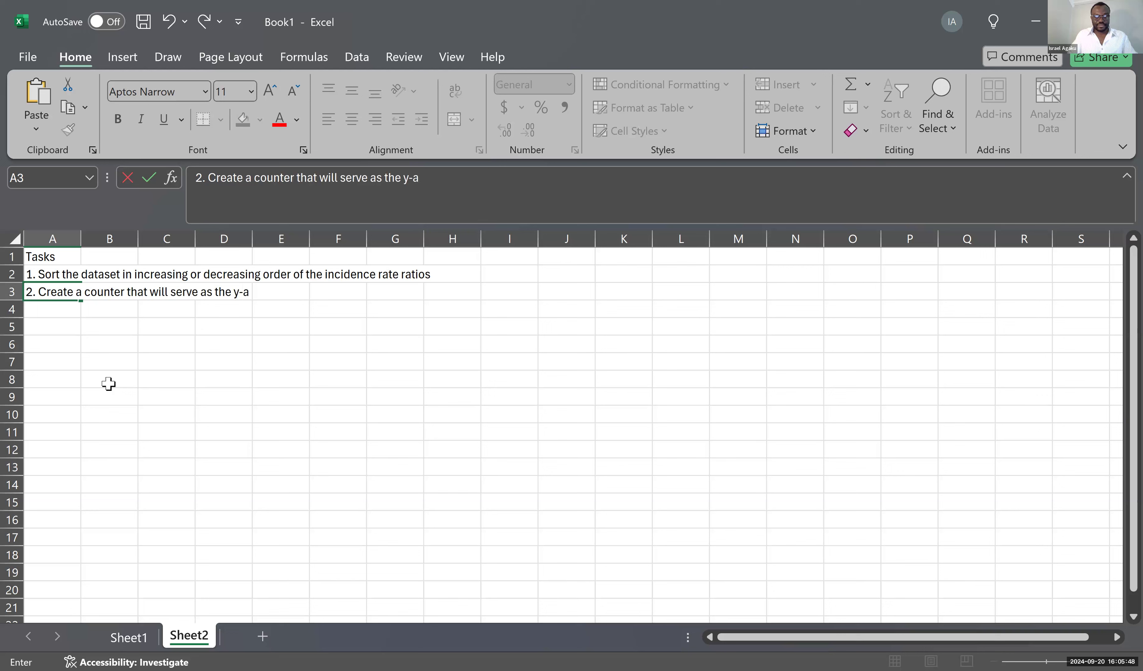
text(xis for our graph)
key(Return)
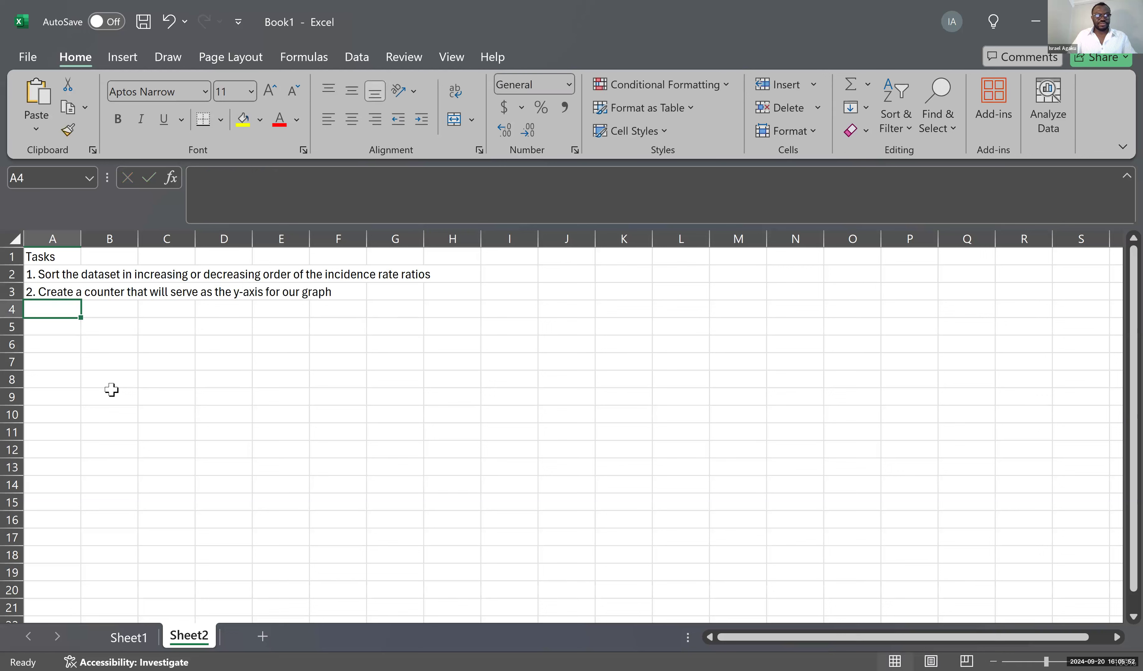
Return to Sheet1 and compare the first study's incidence rate ratio with its lower and upper confidence limits
click(129, 637)
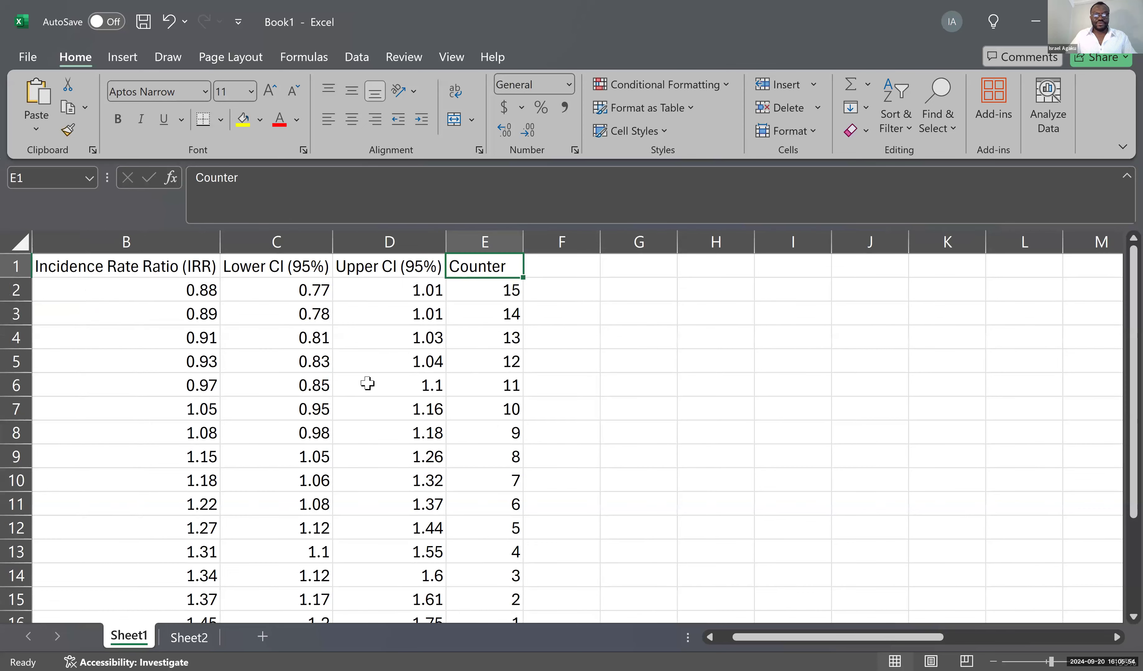
click(569, 269)
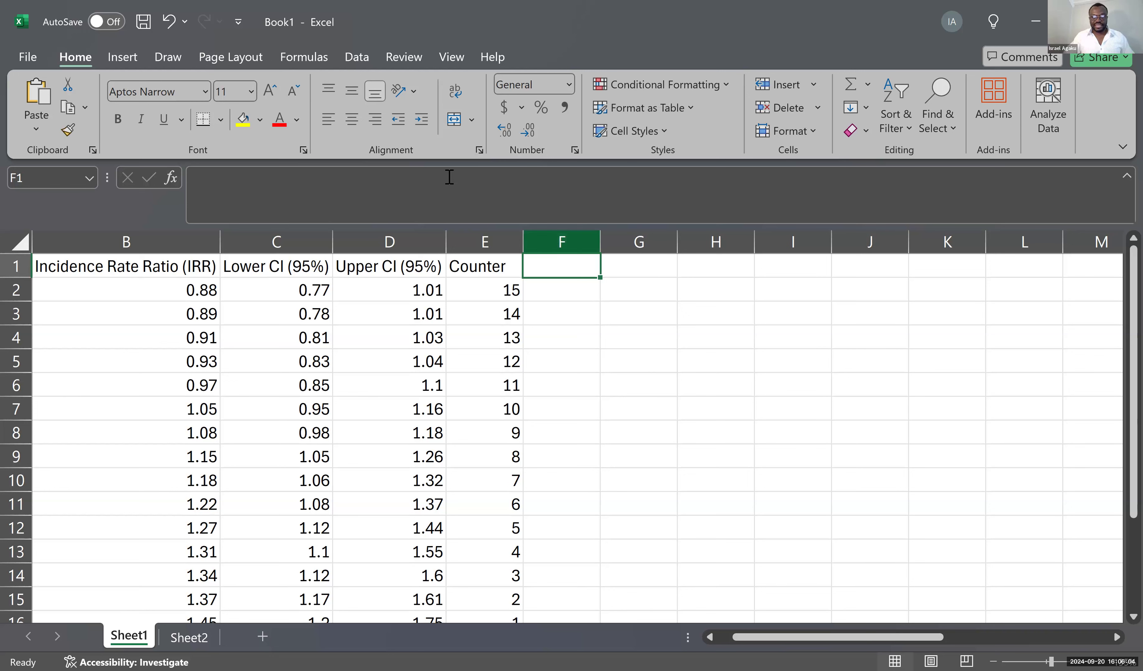
click(274, 238)
drag(274, 238, 365, 252)
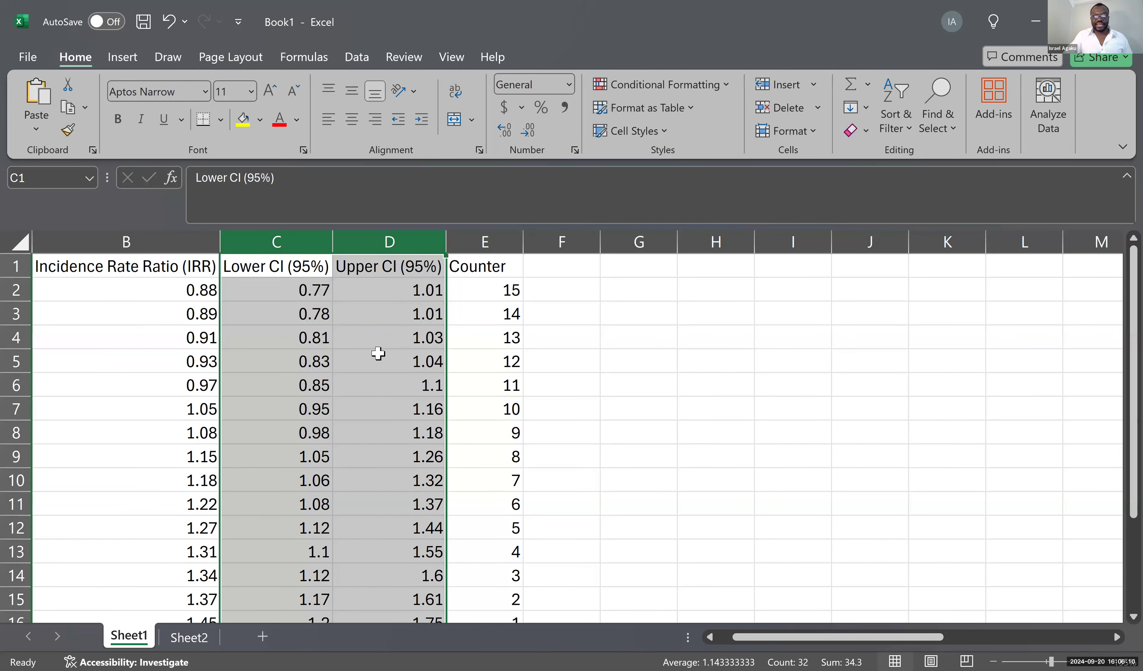
click(587, 287)
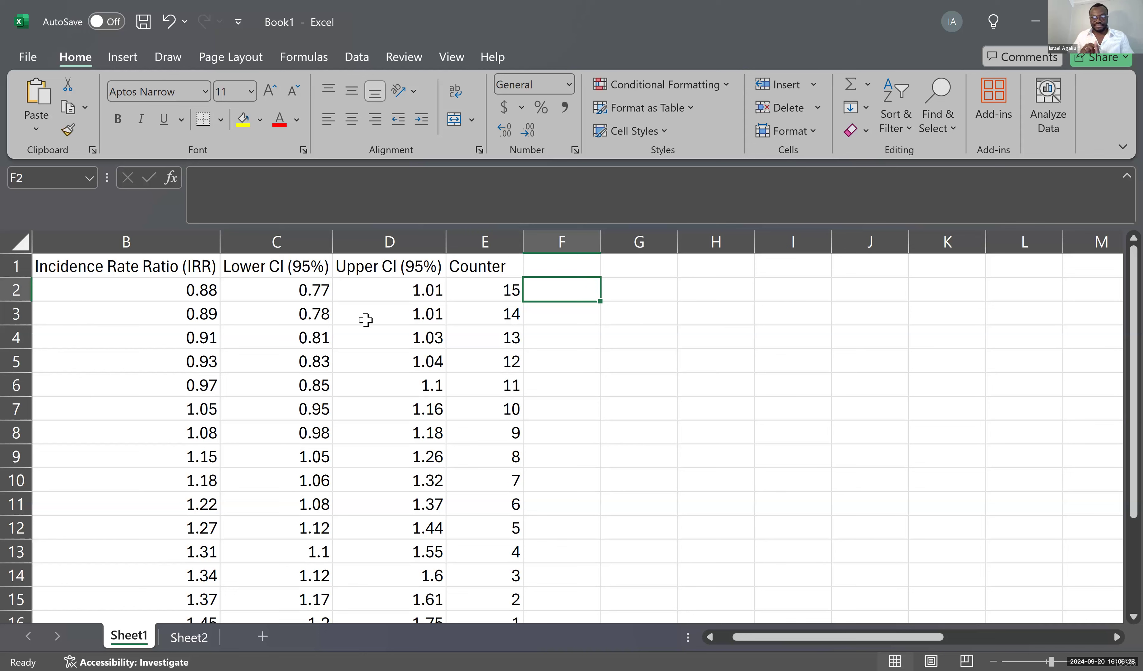
click(181, 298)
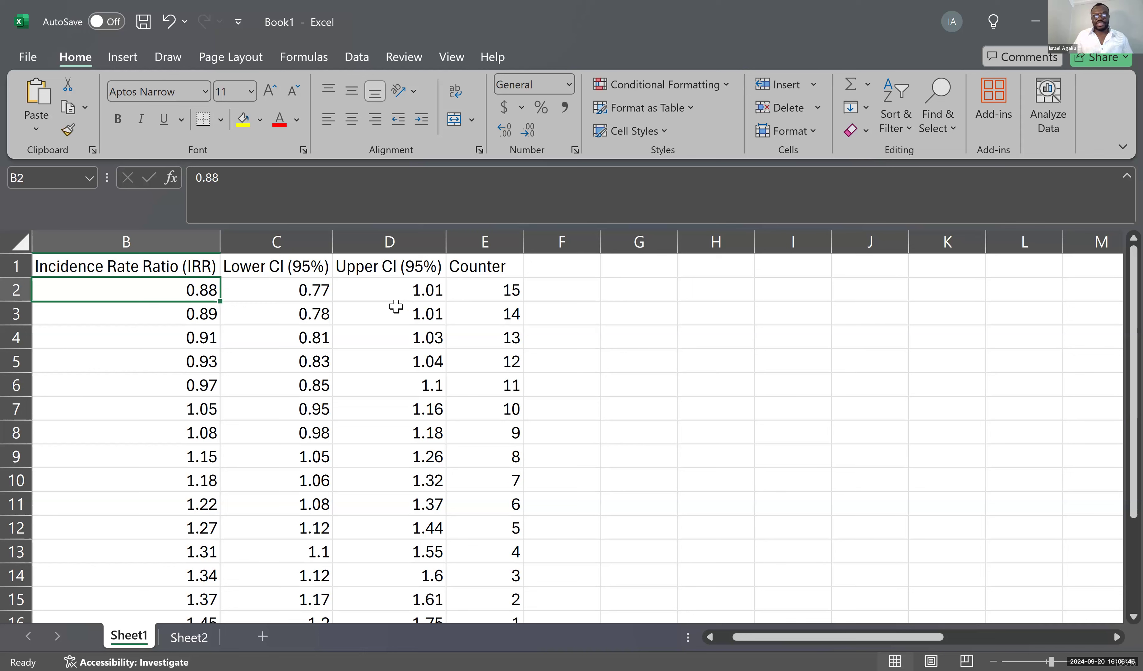
click(301, 298)
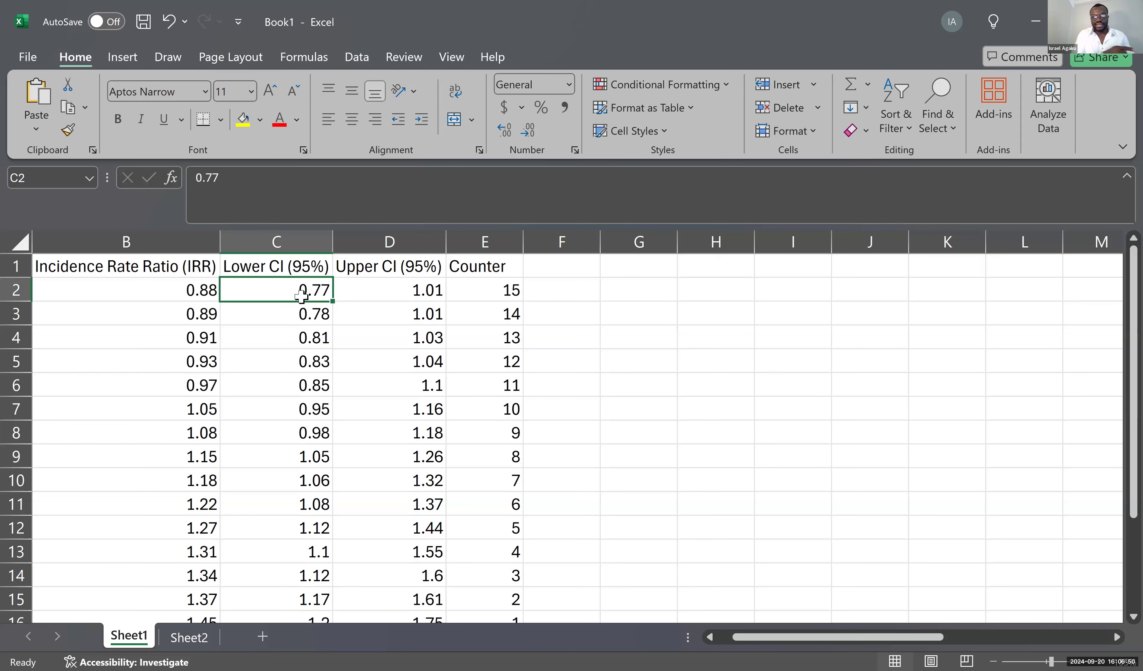
click(183, 289)
click(272, 290)
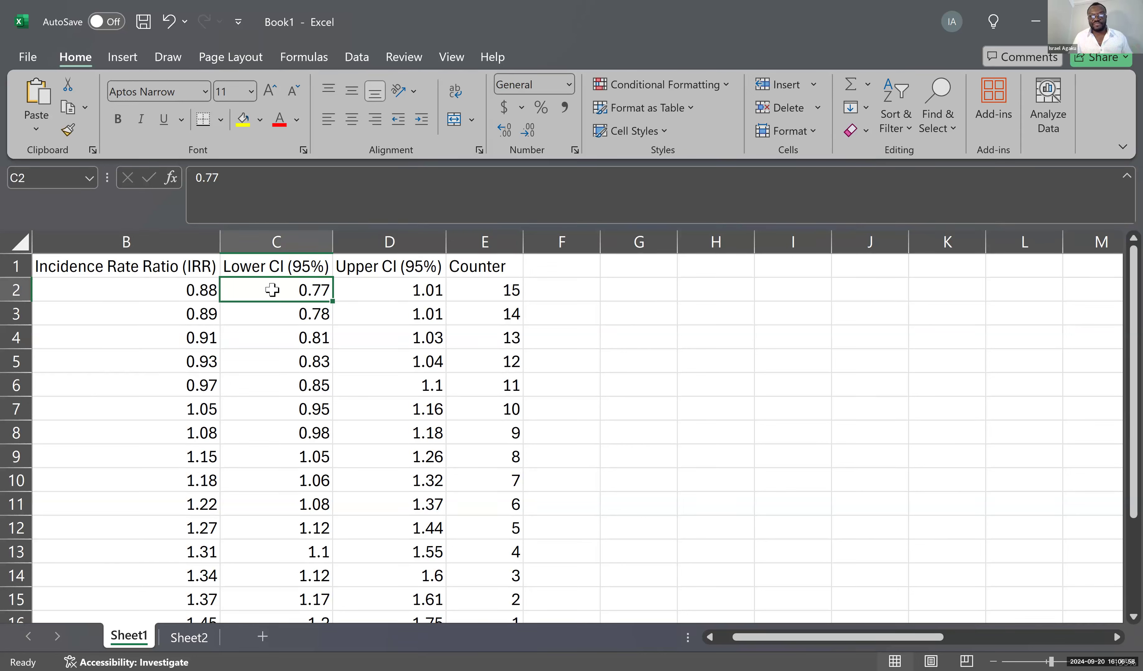
click(424, 293)
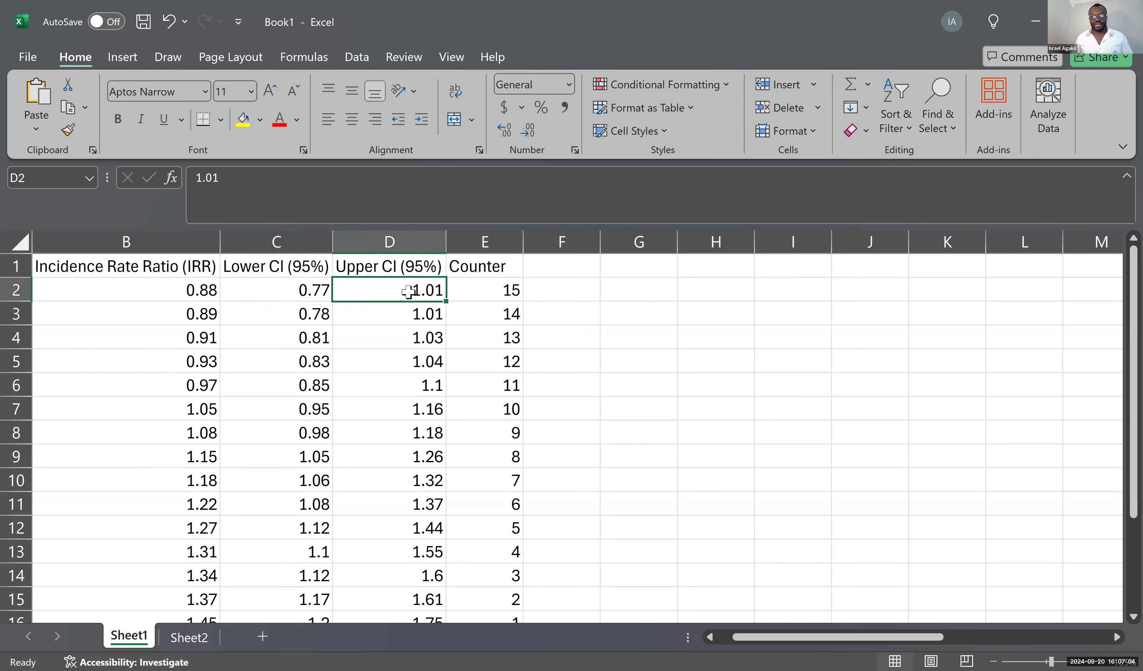
click(180, 289)
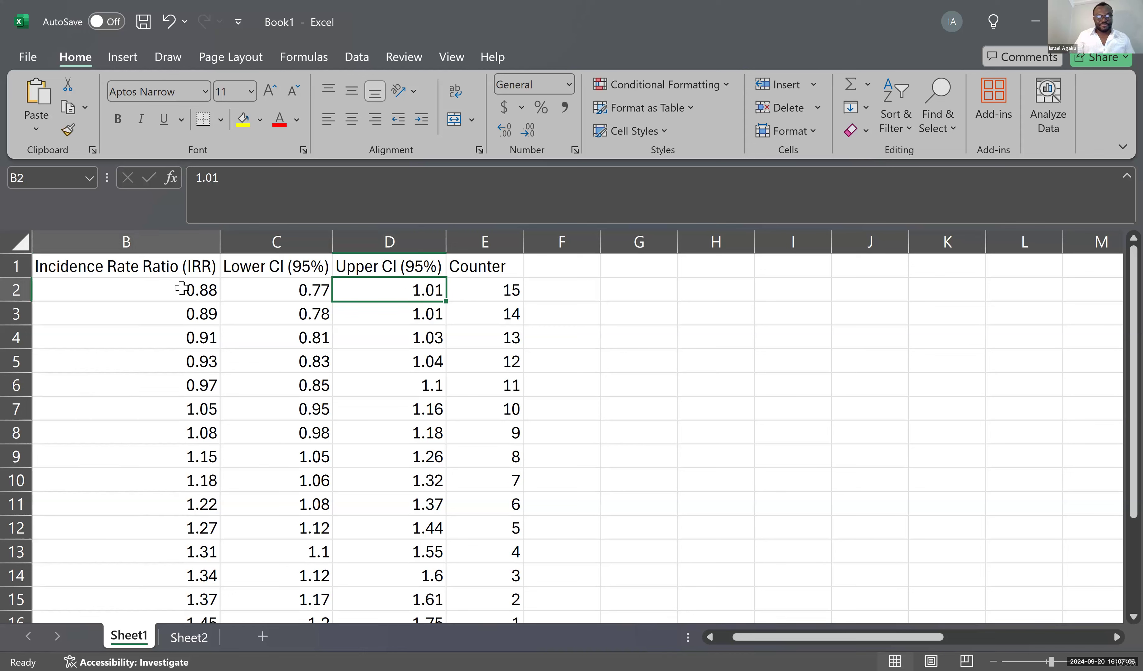
click(432, 289)
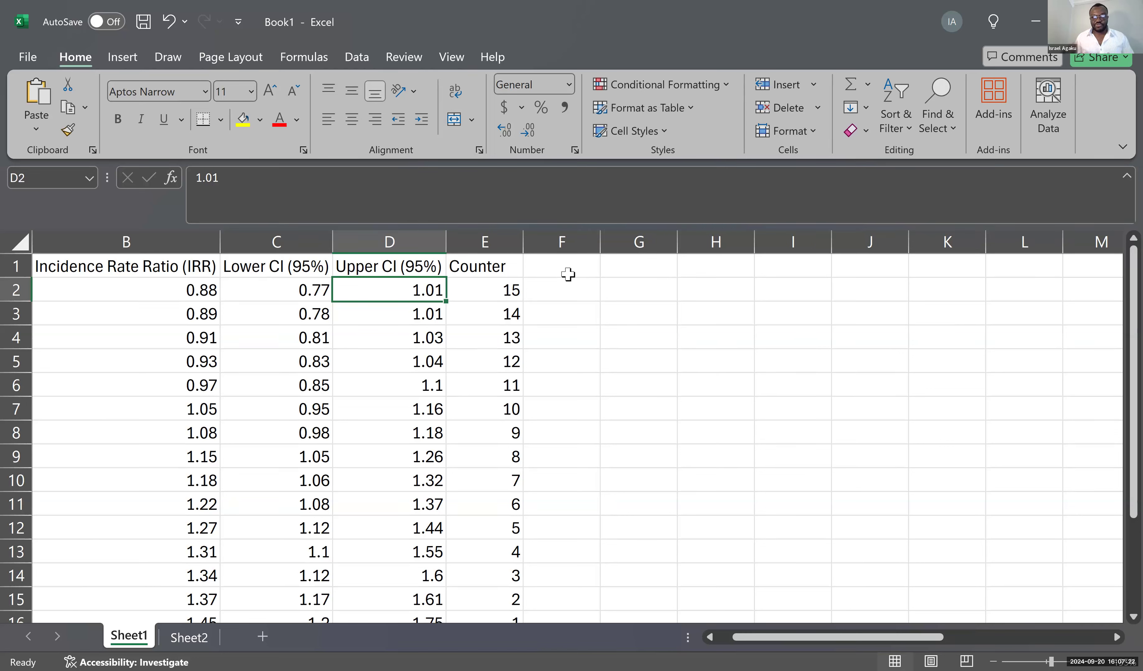
Add the column headers "LCI" in cell F1 and "UCI" in cell G1
click(559, 267)
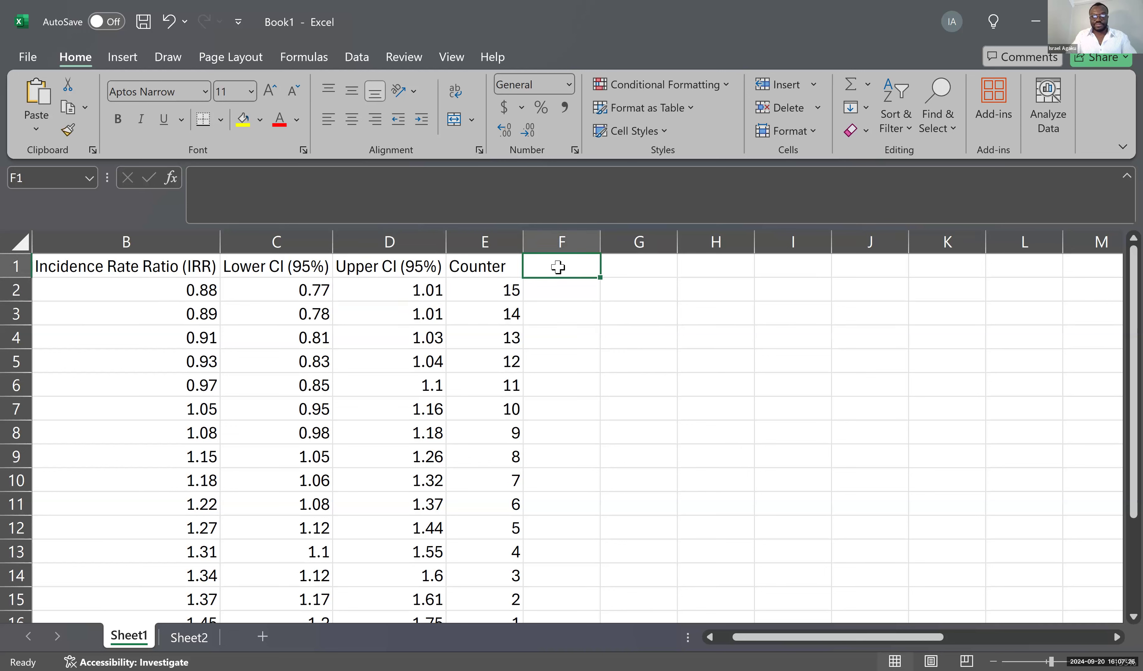
text(LCI)
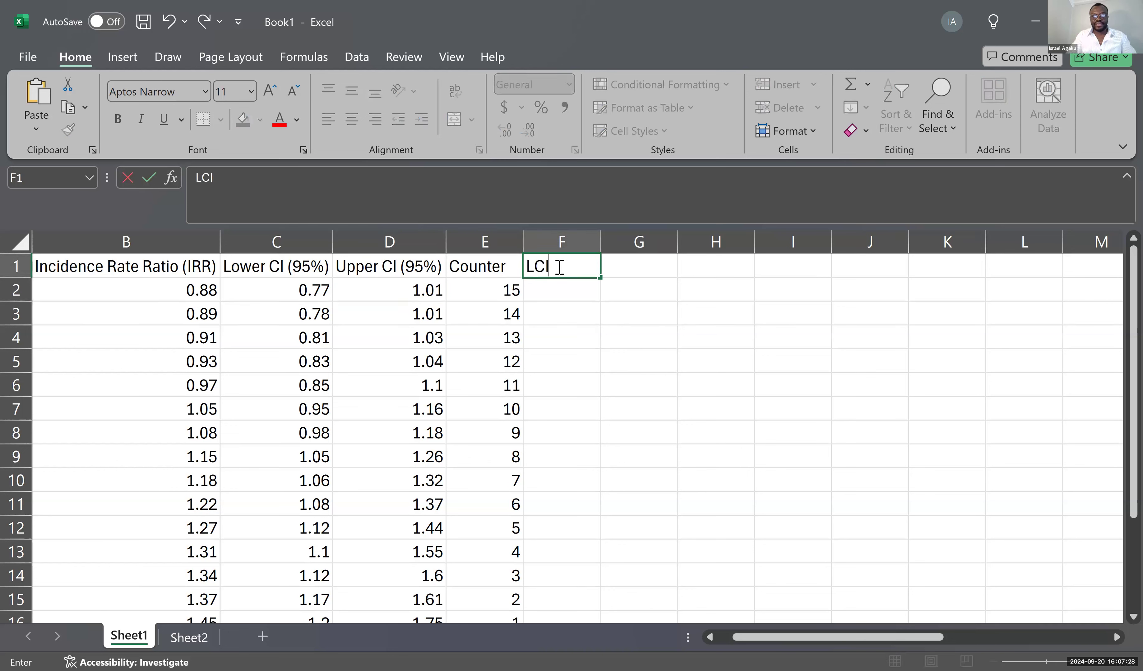
click(646, 263)
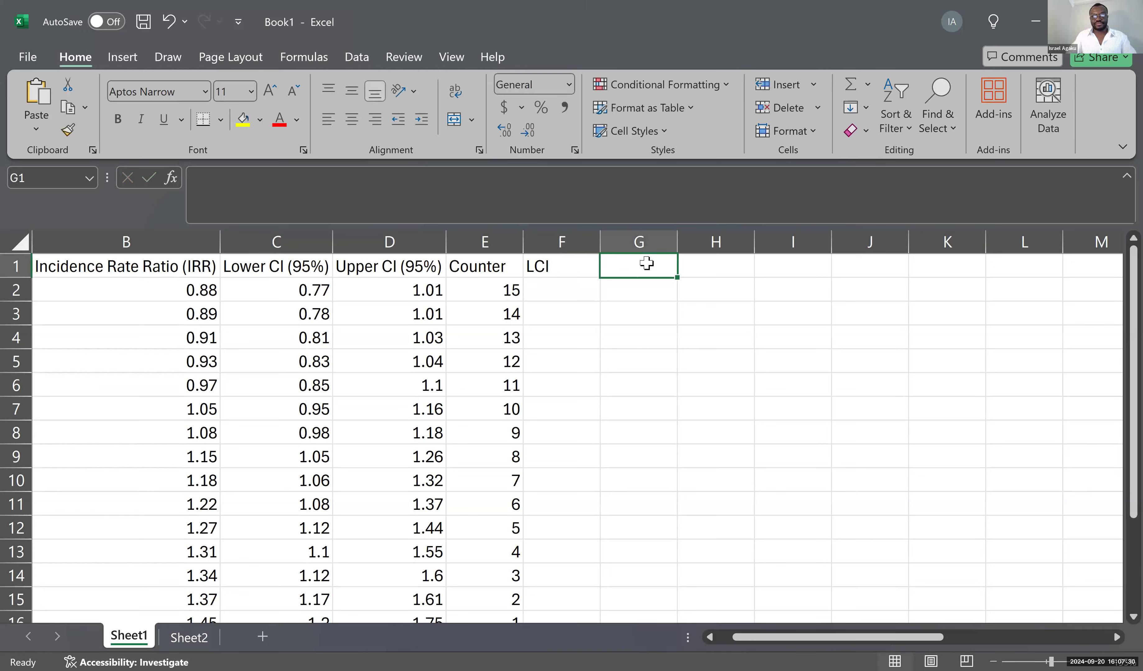
text(UCI)
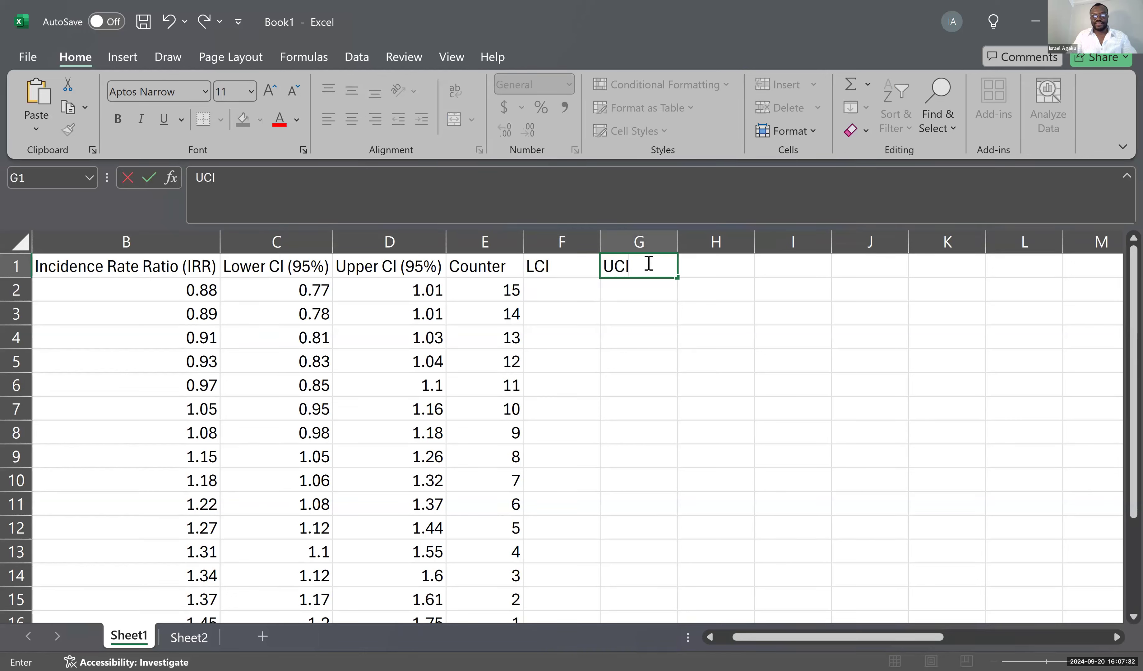
key(Return)
Calculate the first study's LCI in cell F2 with the formula =B2-C2
key(Left)
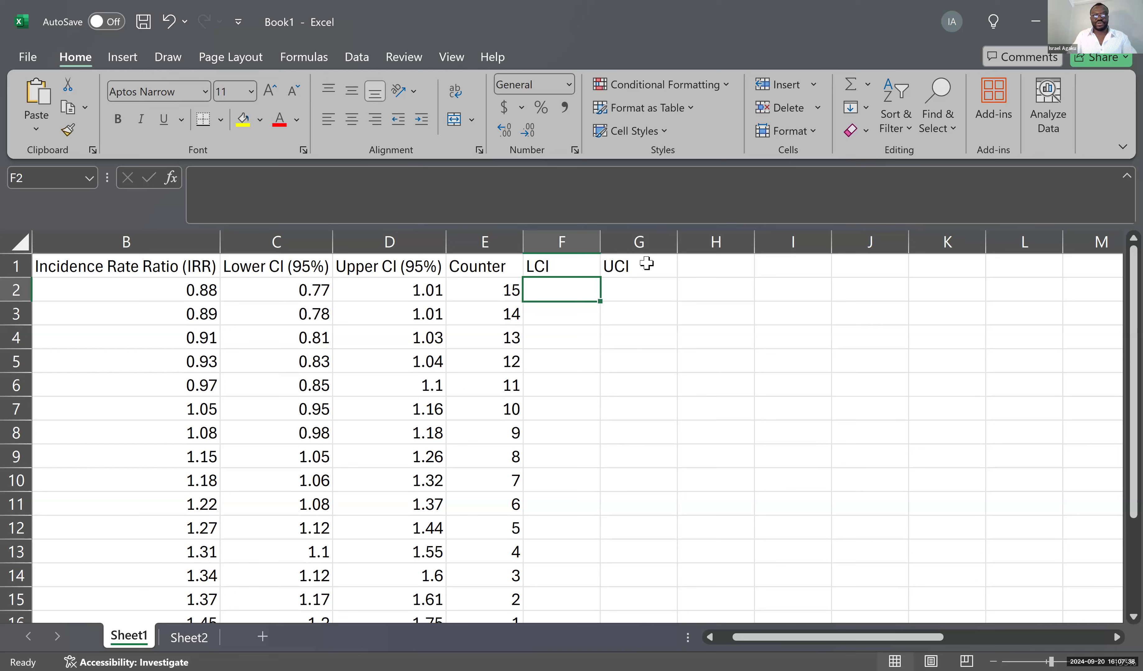
text(=)
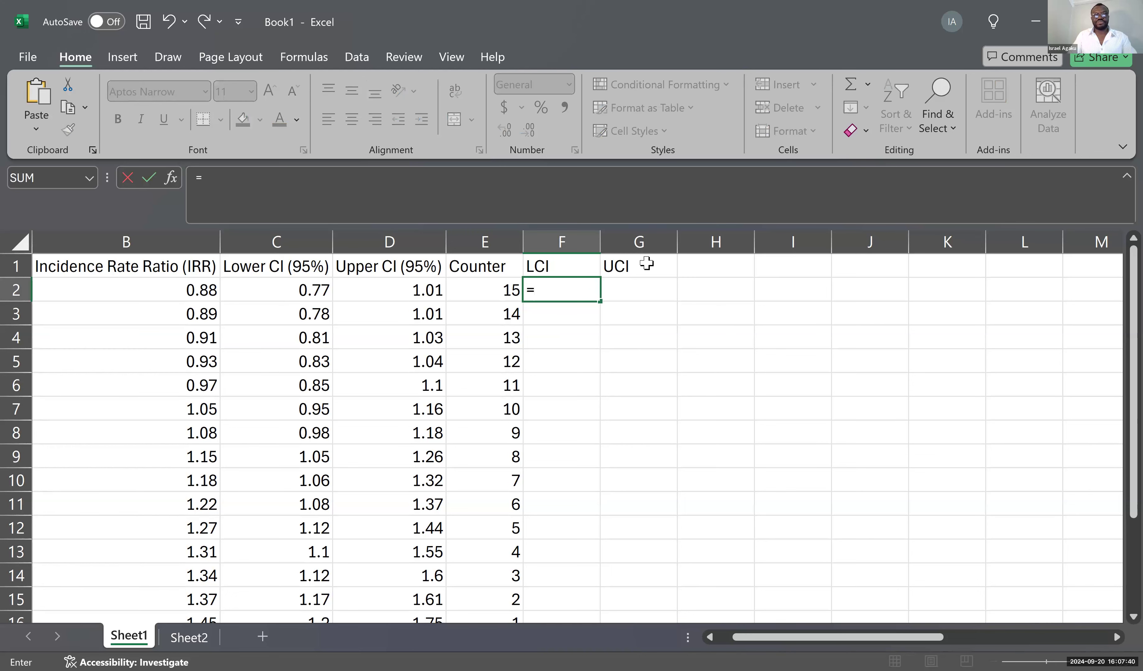
click(193, 291)
text(-)
click(304, 288)
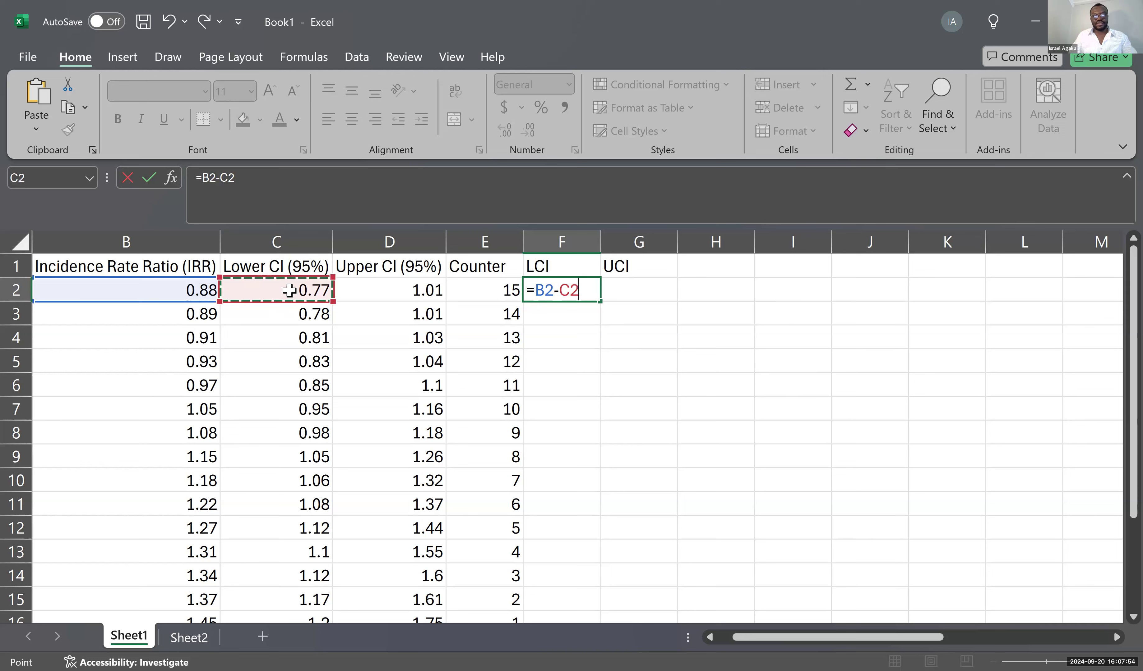
key(Return)
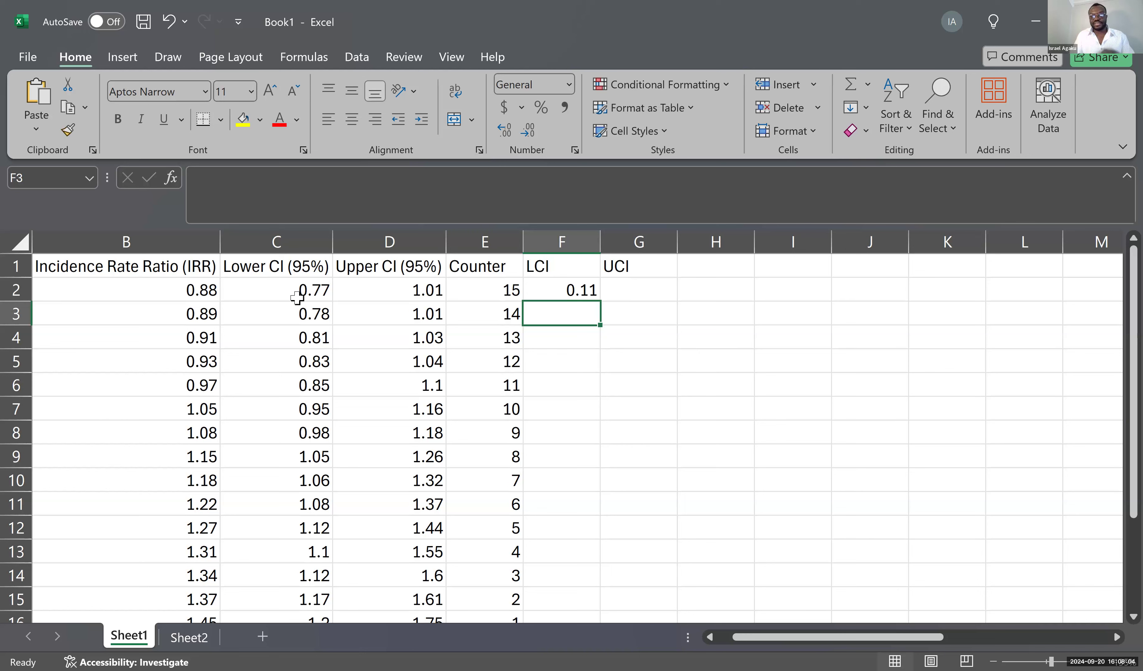
Calculate the first study's UCI in cell G2 with the formula =D2-B2
key(Up)
key(Right)
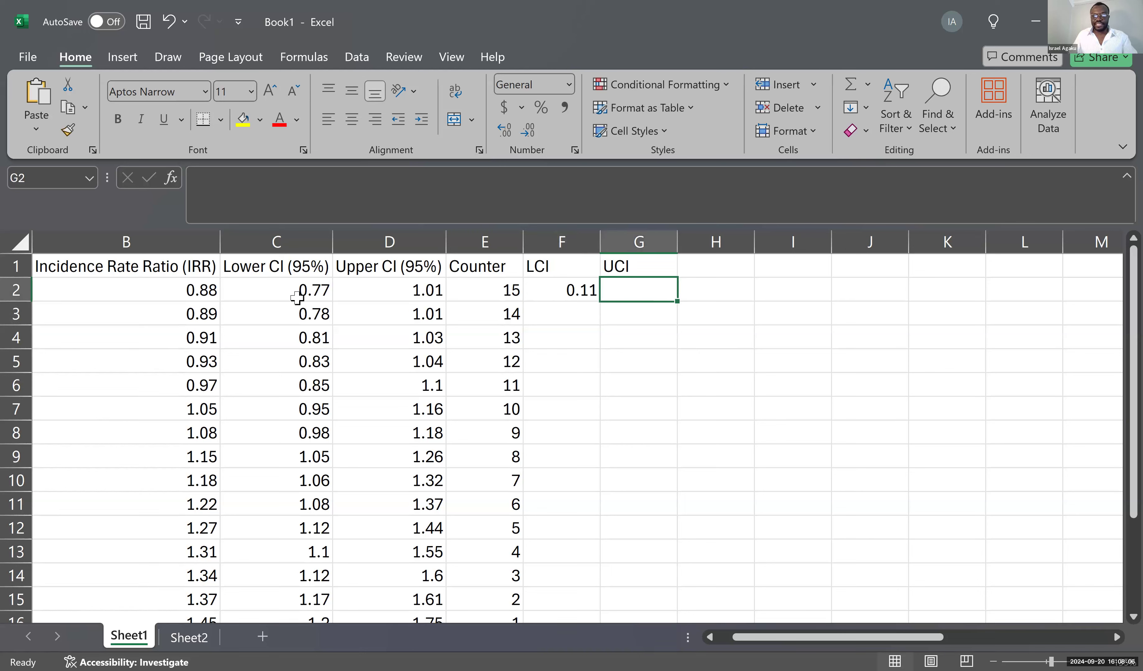
text(=)
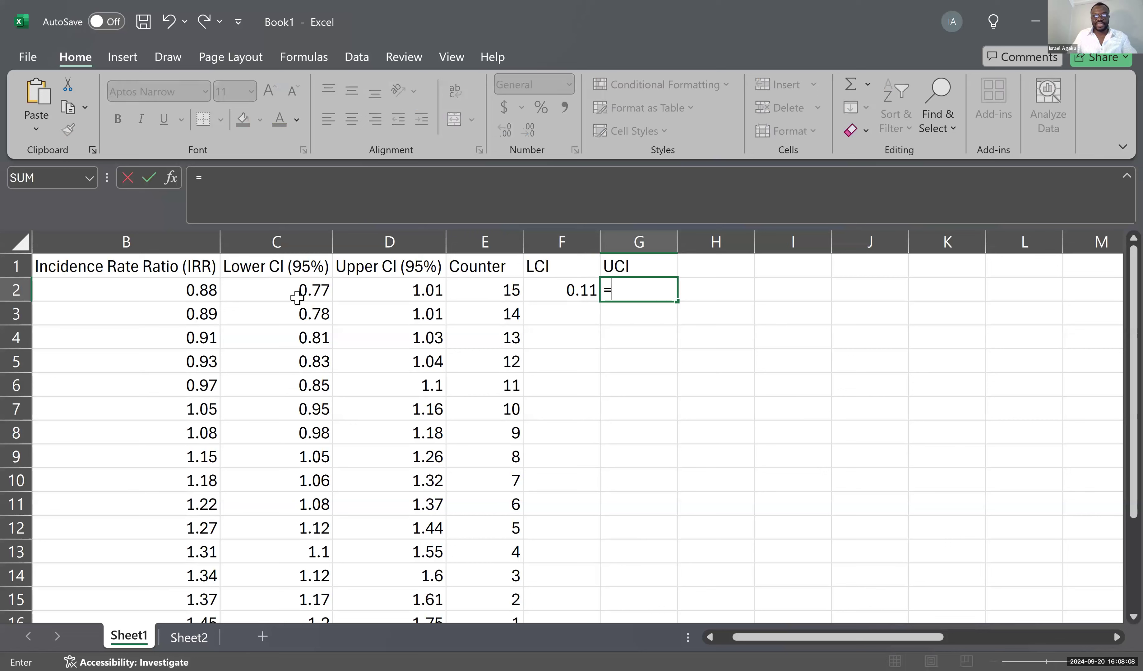
click(429, 291)
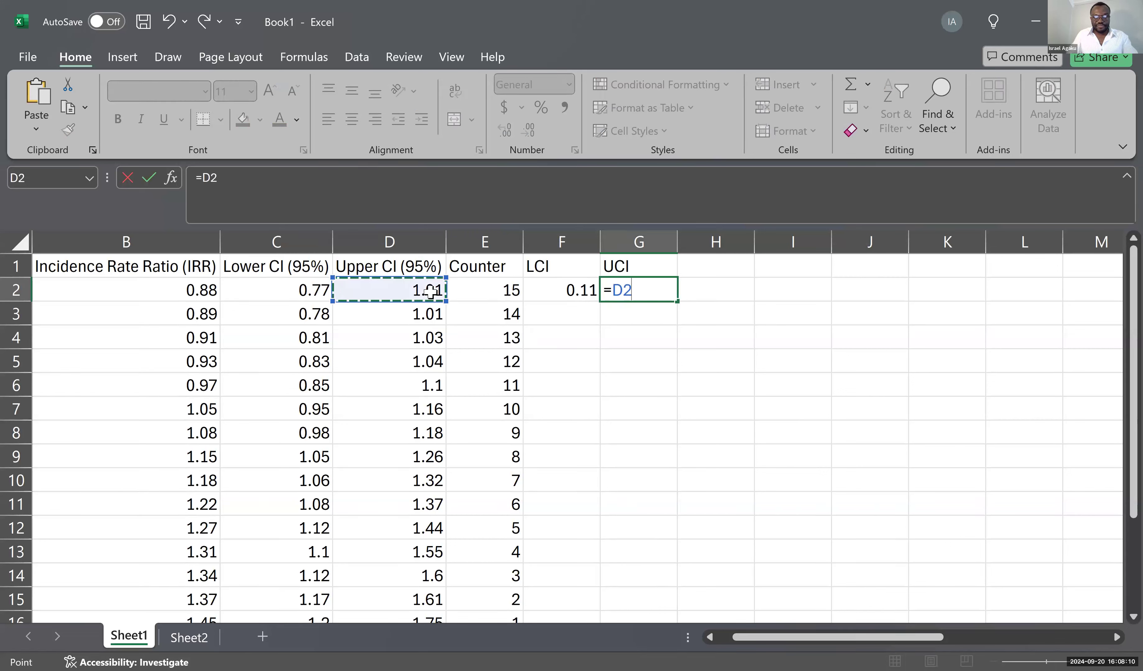
text(-)
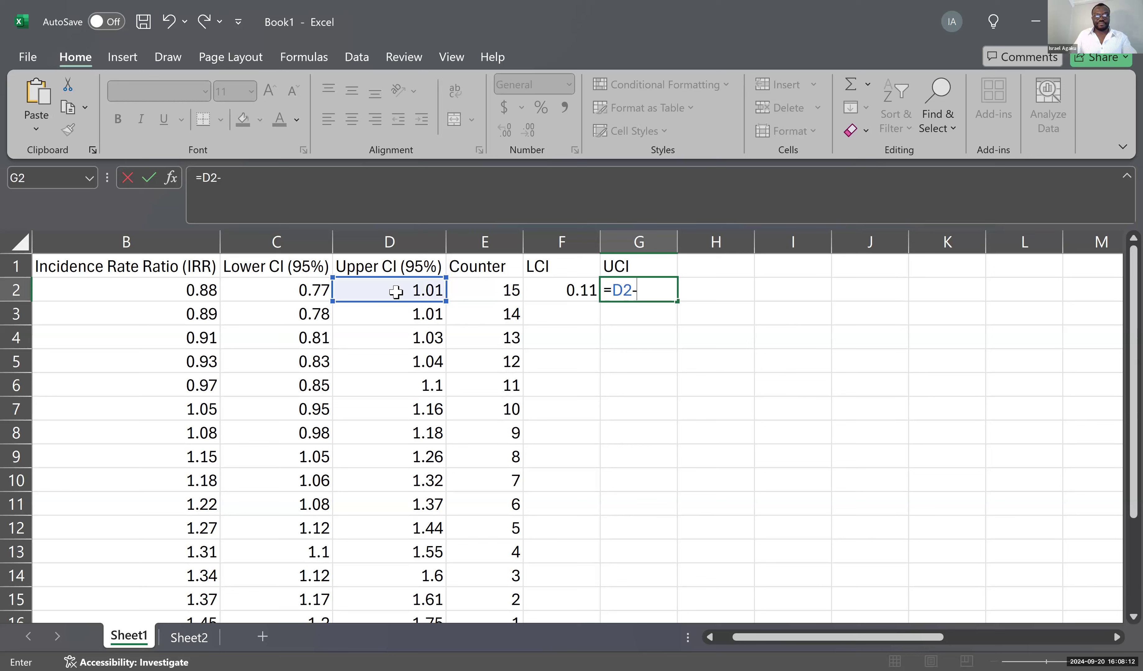
click(162, 295)
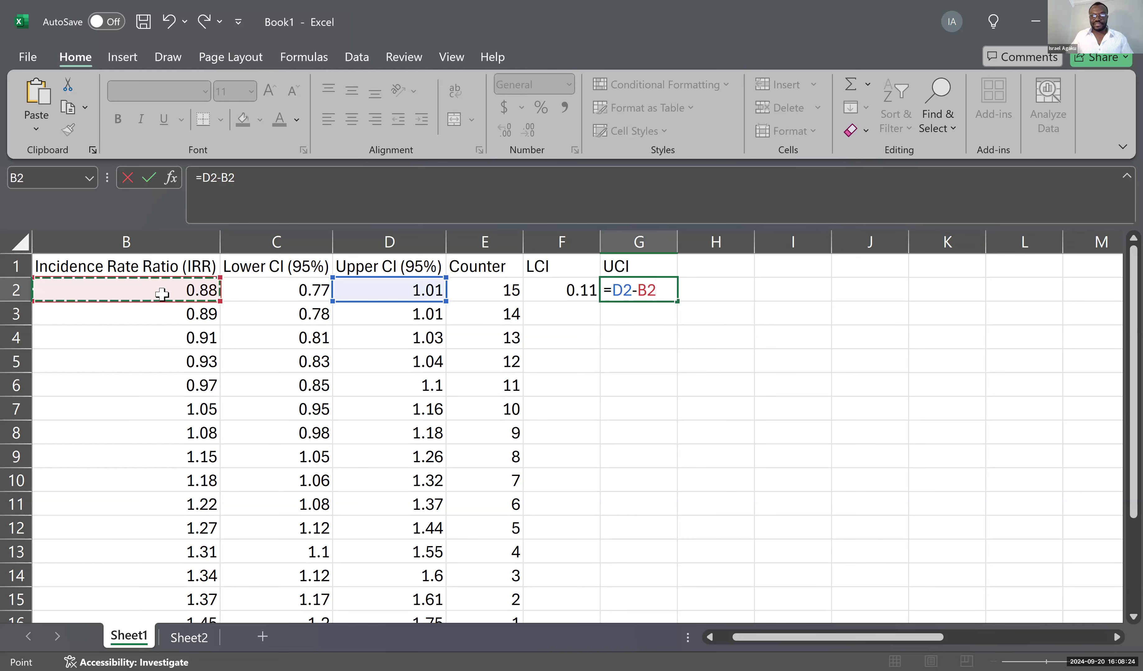
key(Return)
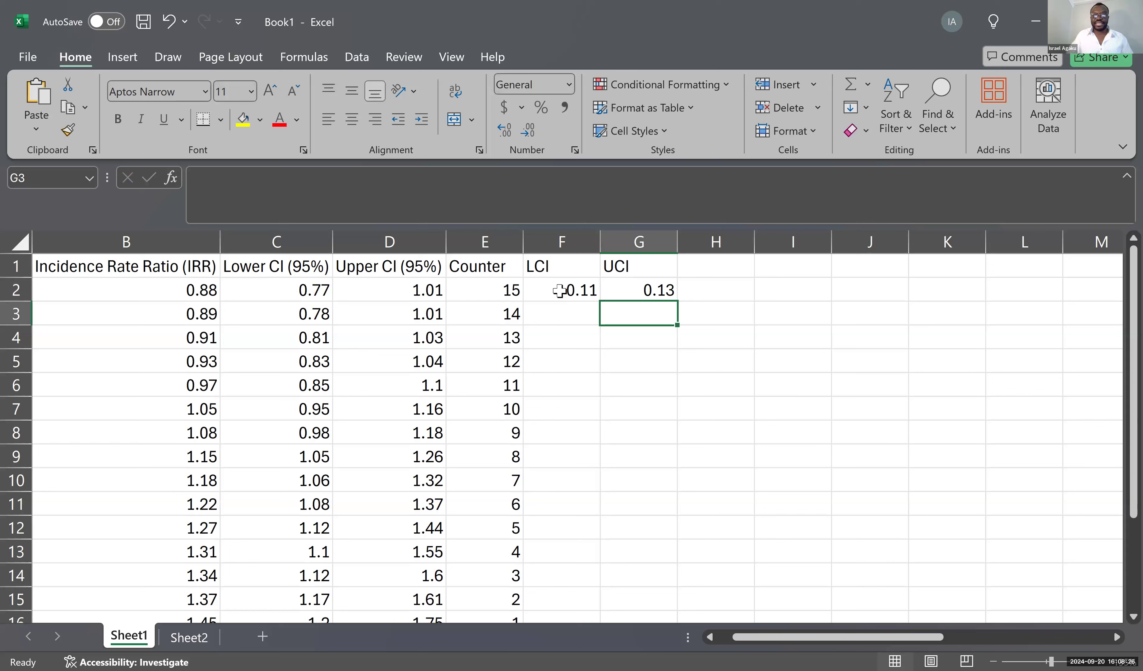
Fill the LCI and UCI formulas from F2:G2 down to row 16 for all studies
click(559, 291)
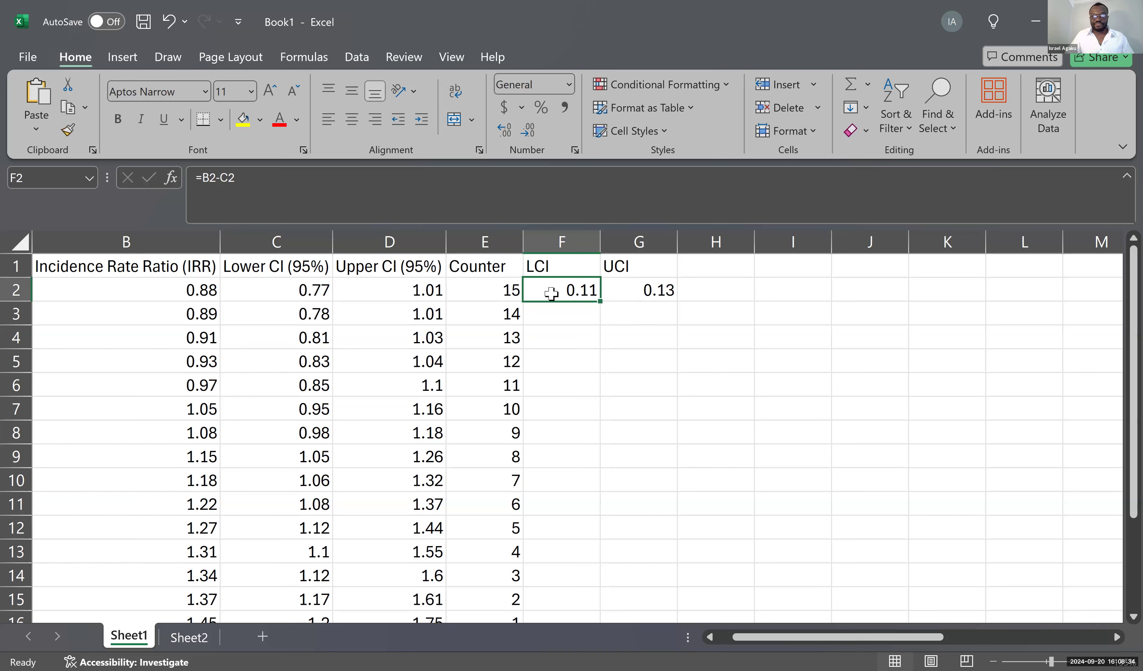
drag(556, 291, 639, 289)
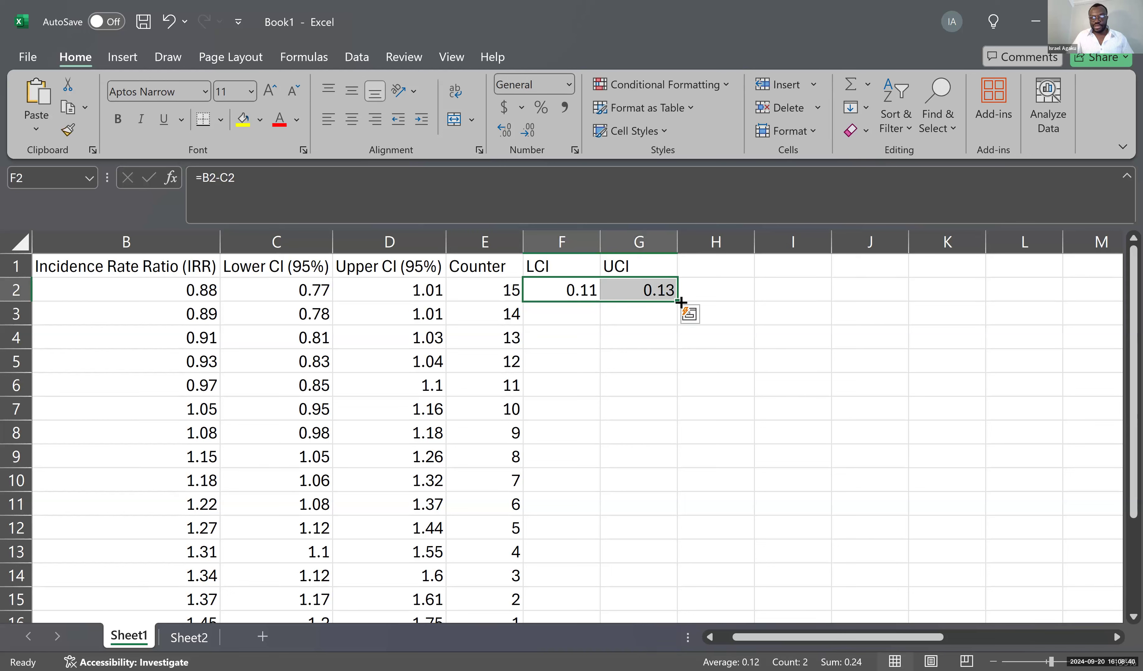
drag(676, 301, 648, 582)
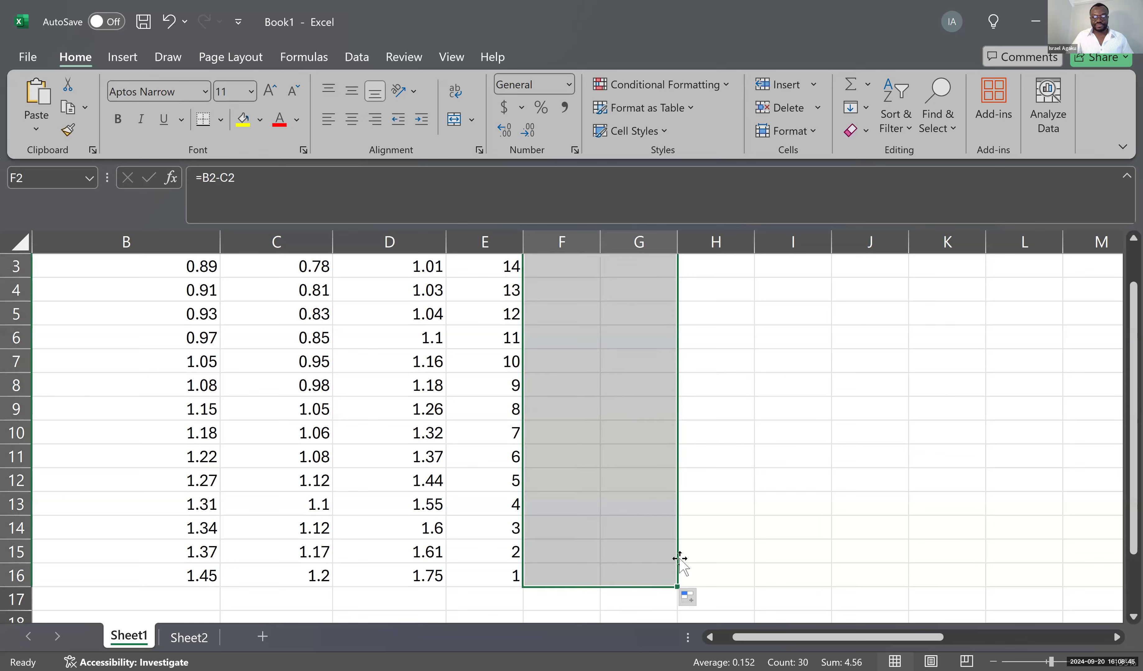
click(734, 508)
scroll(696, 266, up, 1)
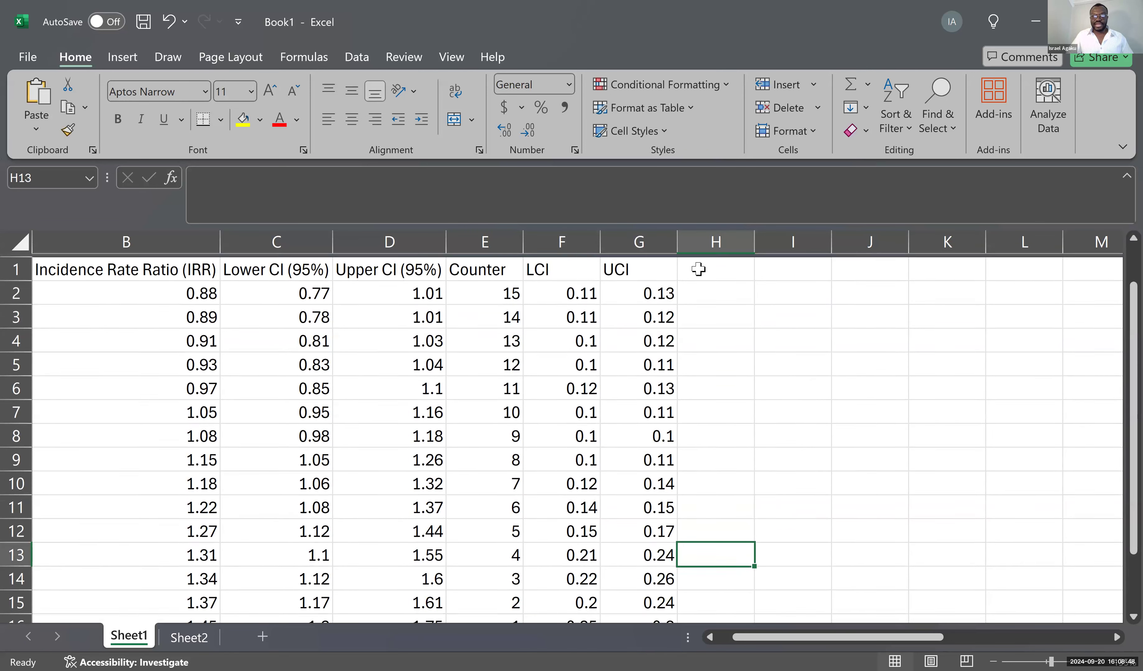
On Sheet2, enter "3. Compute the margins to be used to visualize the lower and upper confidence intervals" in cell A4
click(180, 639)
text(3)
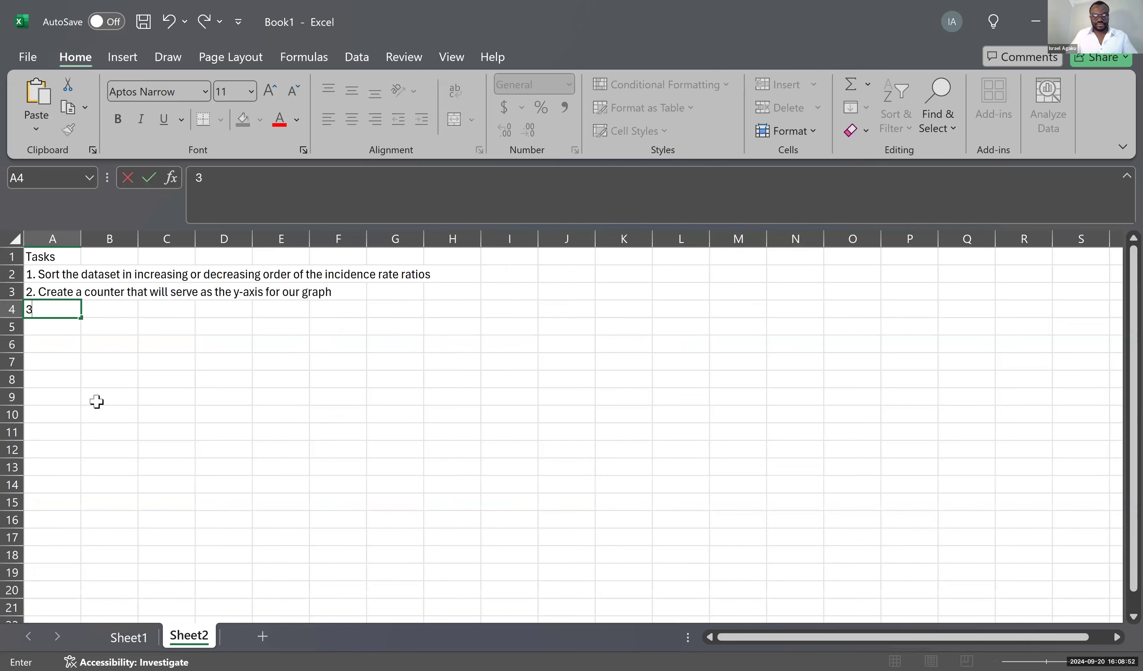
text(. Compute)
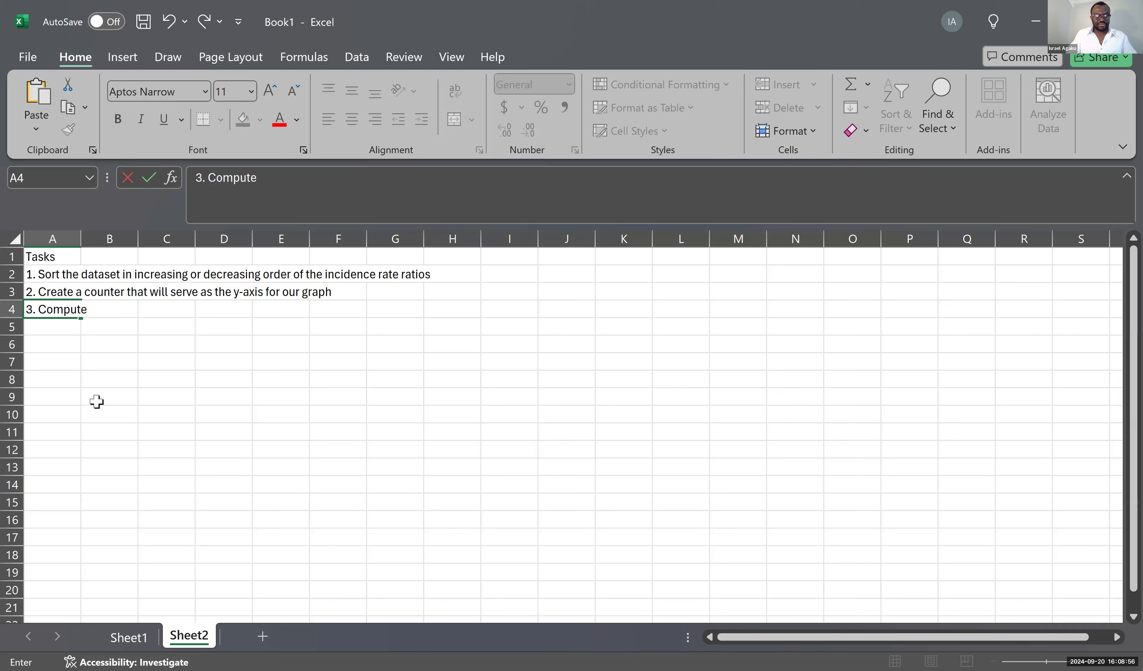
text( the margins to)
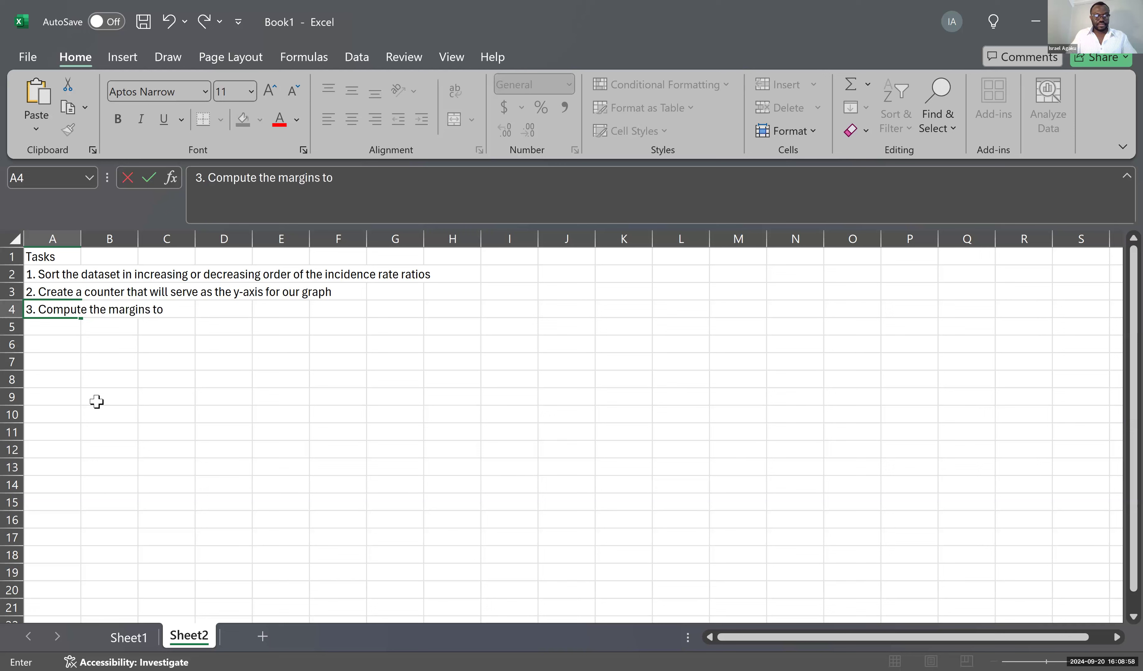
text( be used to calcul)
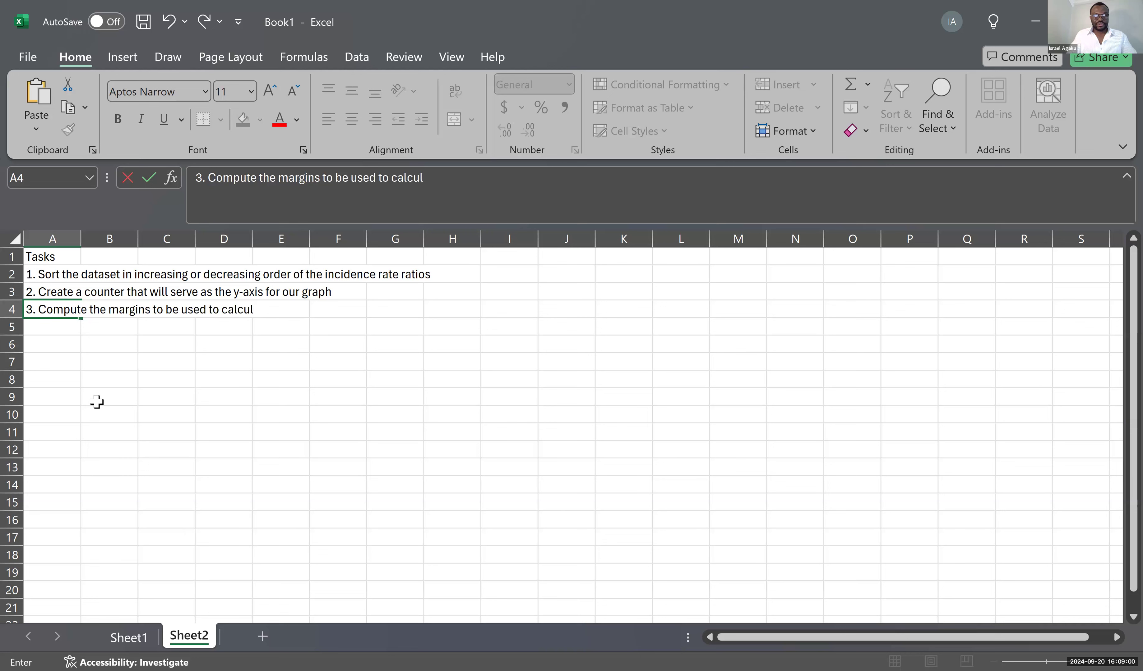
key(BackSpace)
key(BackSpace)
key(BackSpace)
key(BackSpace)
key(BackSpace)
key(BackSpace)
key(BackSpace)
text(visualize th)
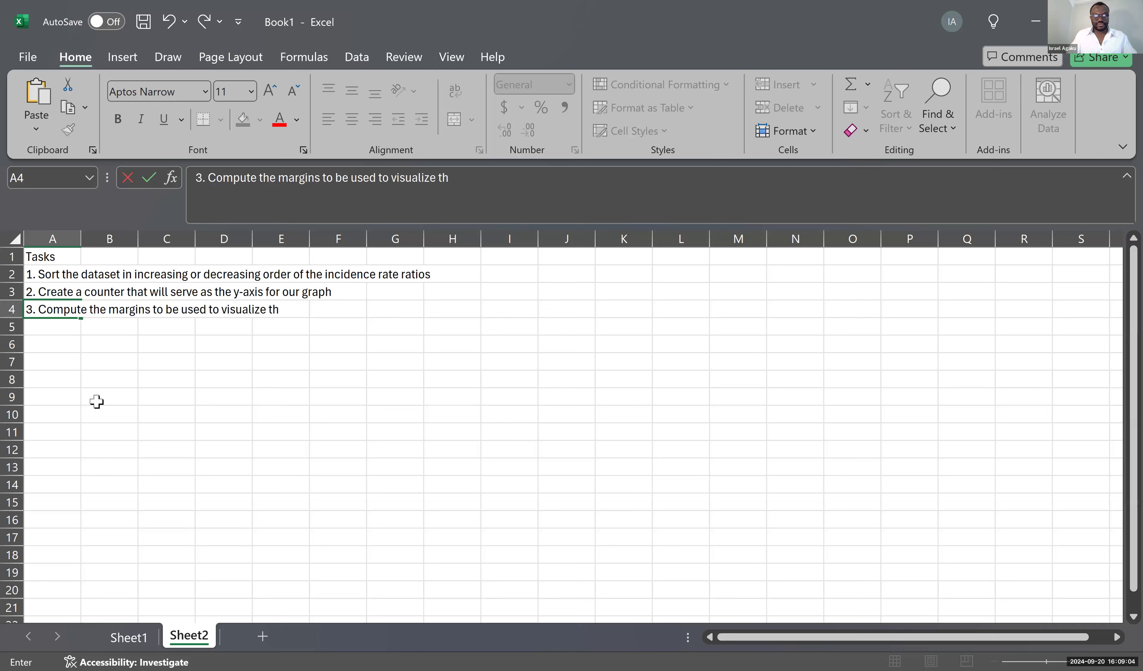
text(e lower and)
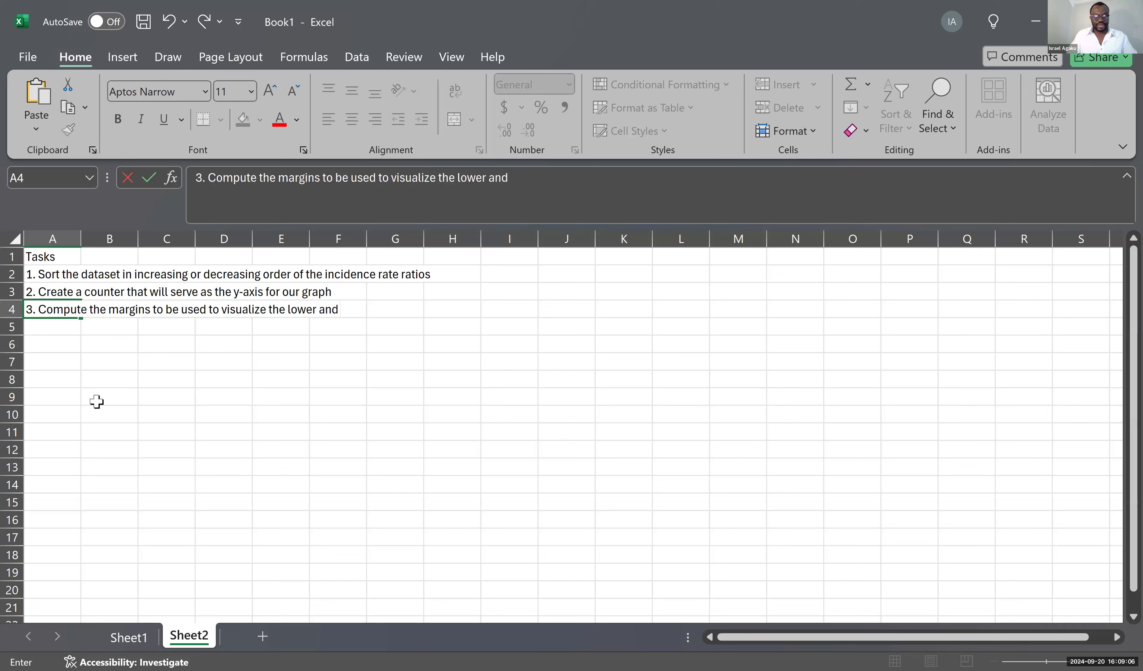
text( upper confid)
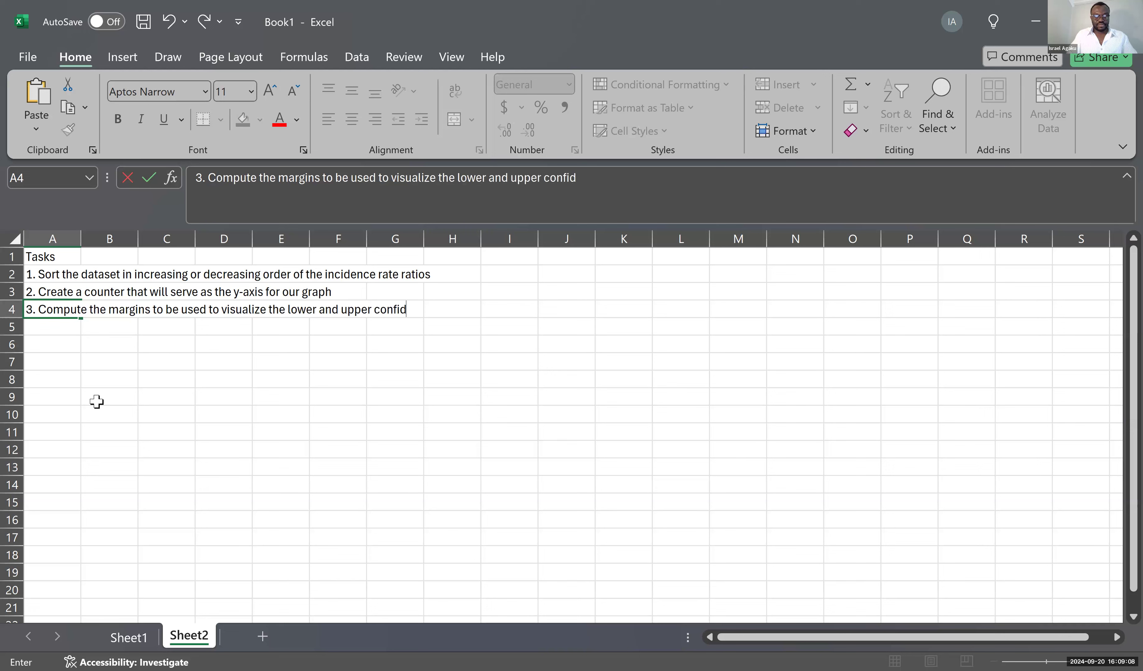
text(ence intervals)
key(Return)
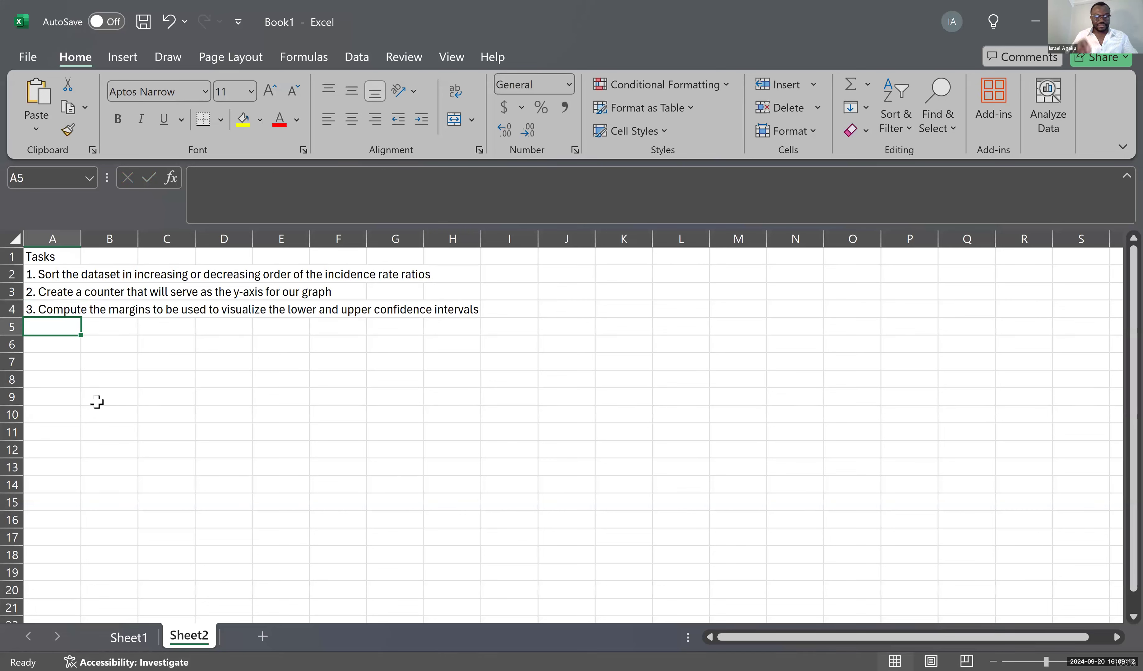
Enter the task number "4." in cell A5 of Sheet2 and return to Sheet1
text(4.)
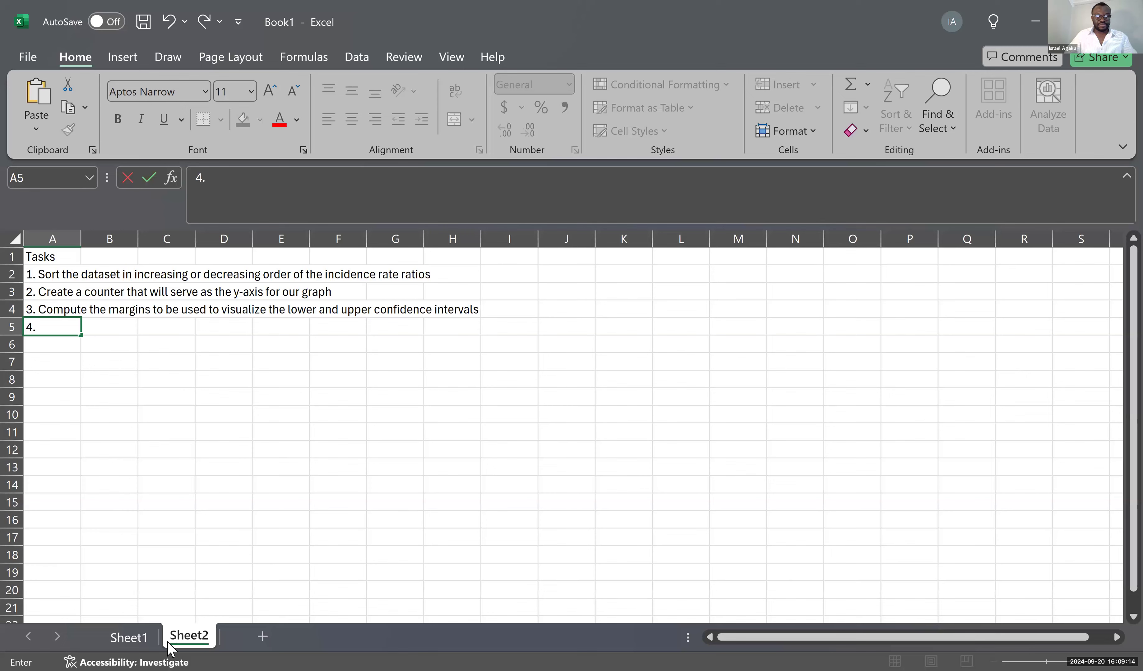
click(138, 639)
click(143, 646)
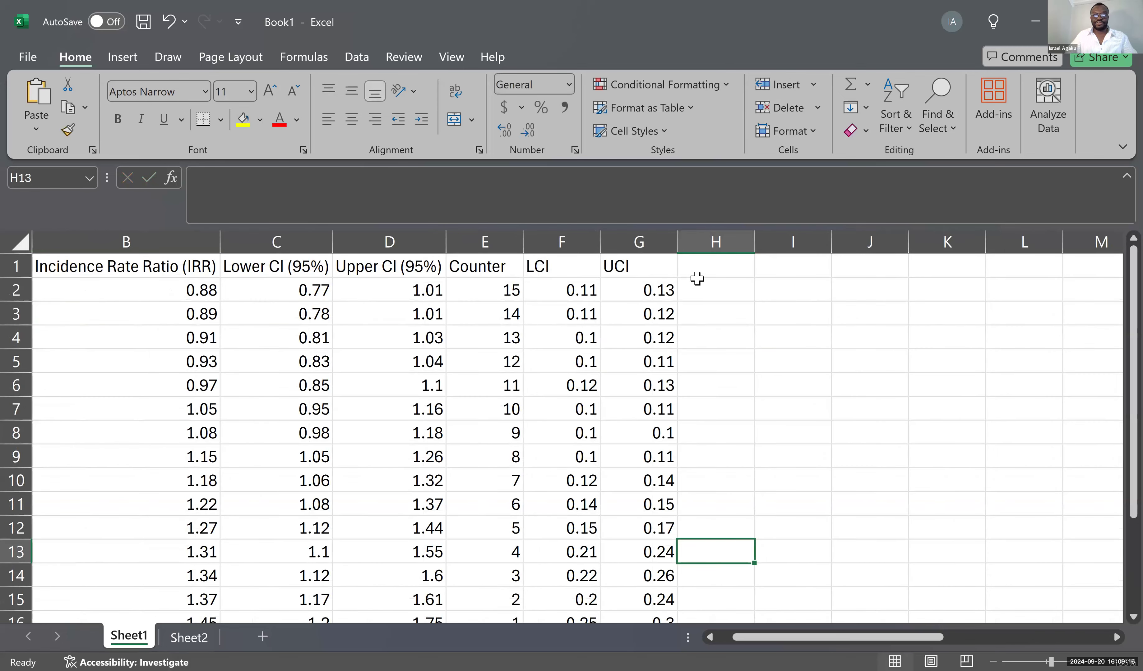
Add the column header "null" in cell H1
click(709, 269)
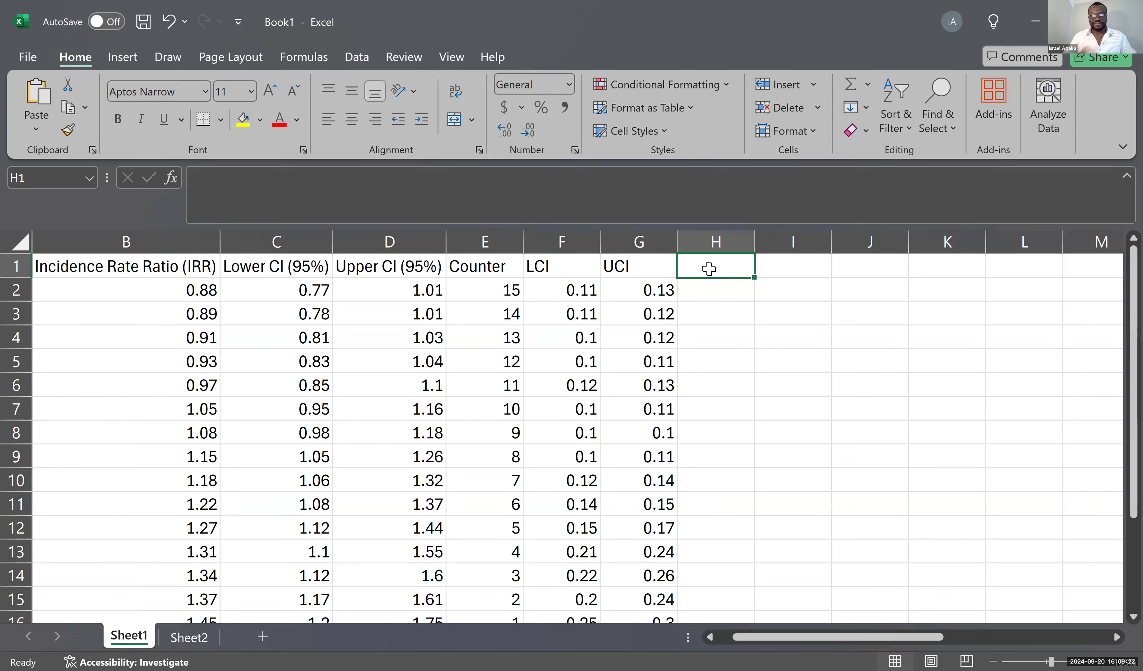
text(nukk)
key(BackSpace)
key(BackSpace)
text(ll)
key(Return)
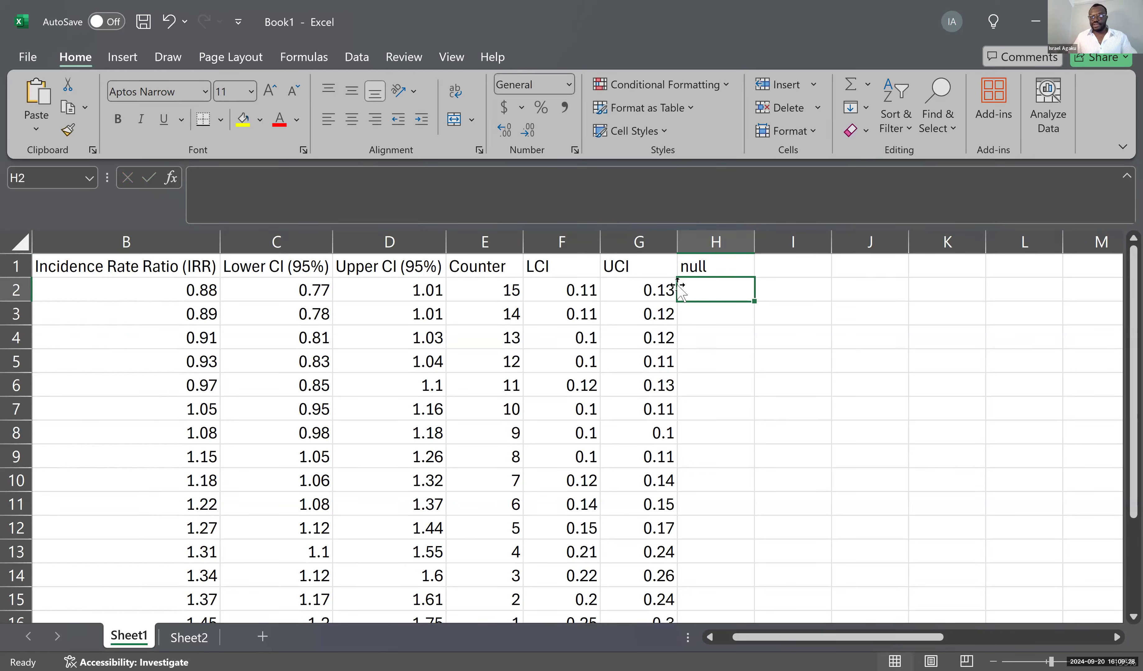
Enter 1 in cell H2 and fill it down the null column to row 16
text(1)
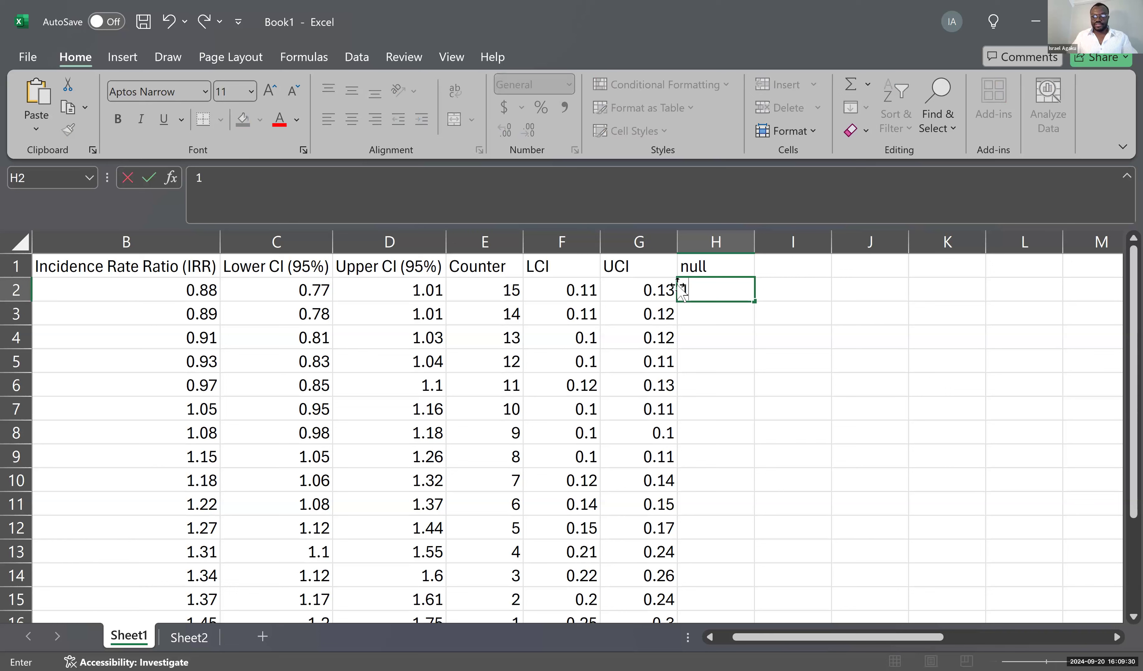
key(Return)
click(726, 286)
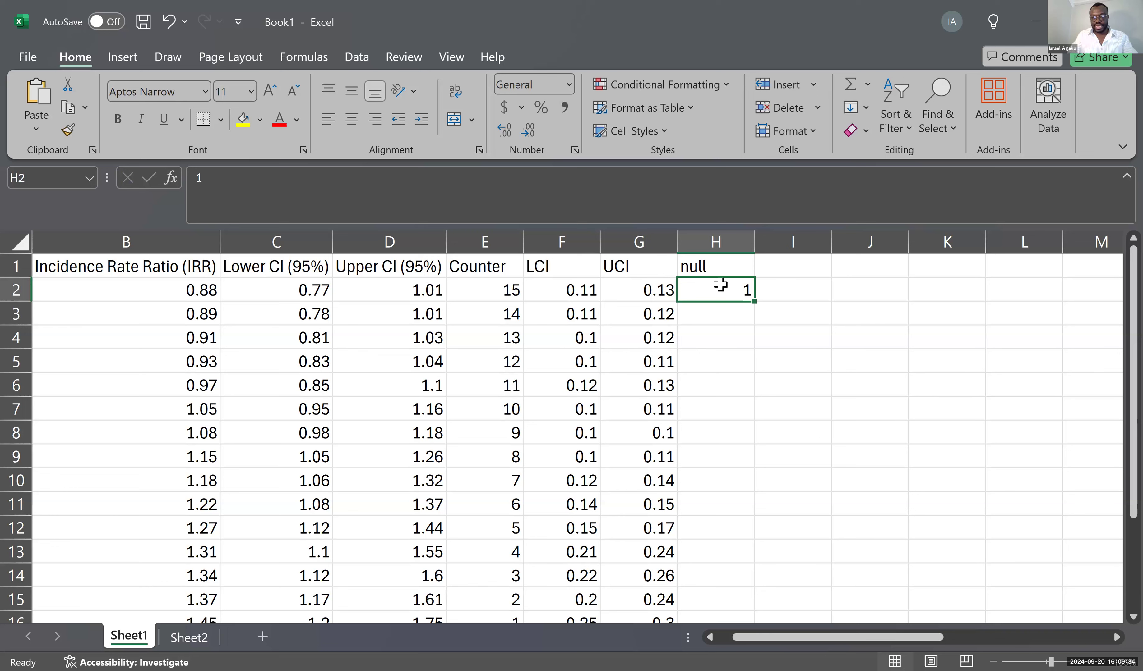
double_click(752, 300)
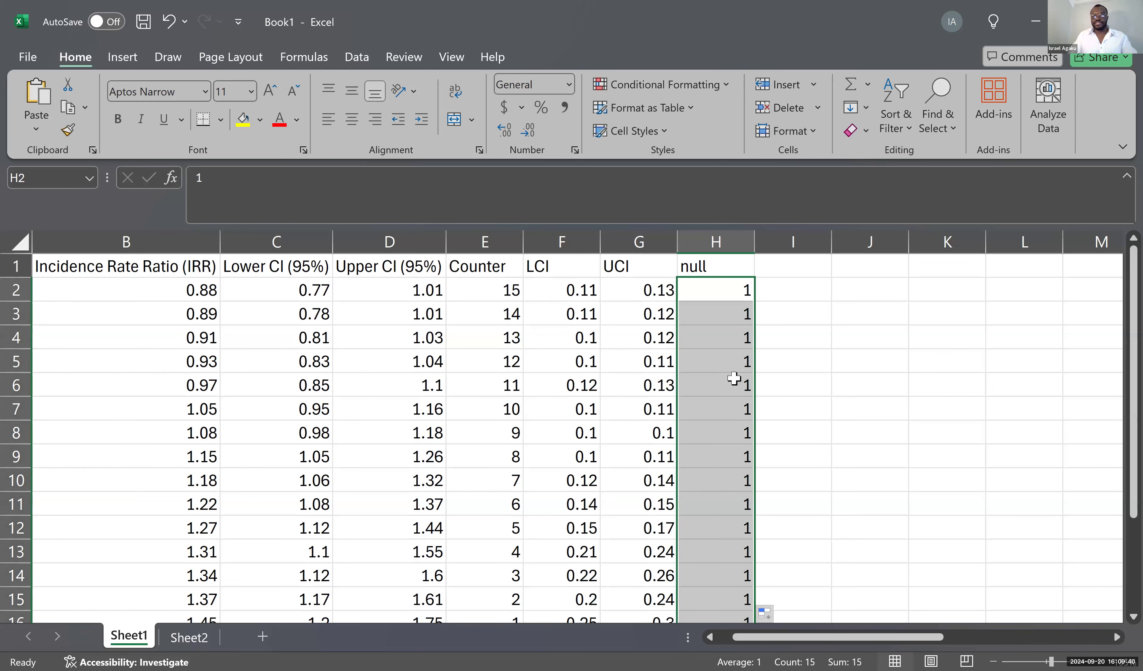
scroll(734, 379, down, 3)
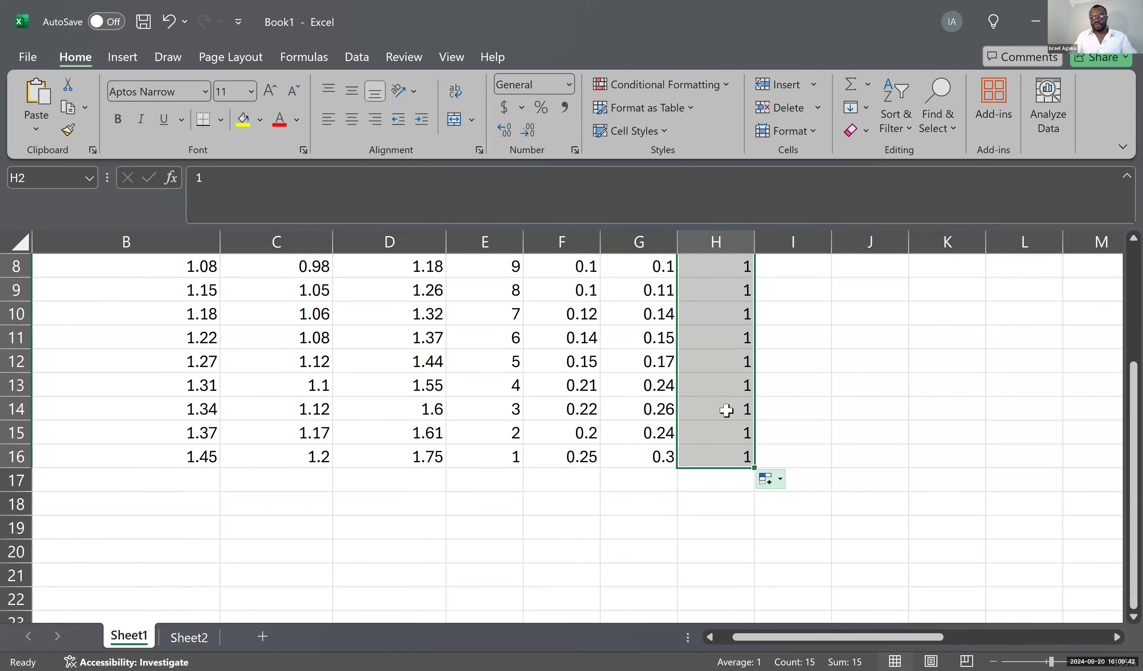
scroll(726, 410, up, 3)
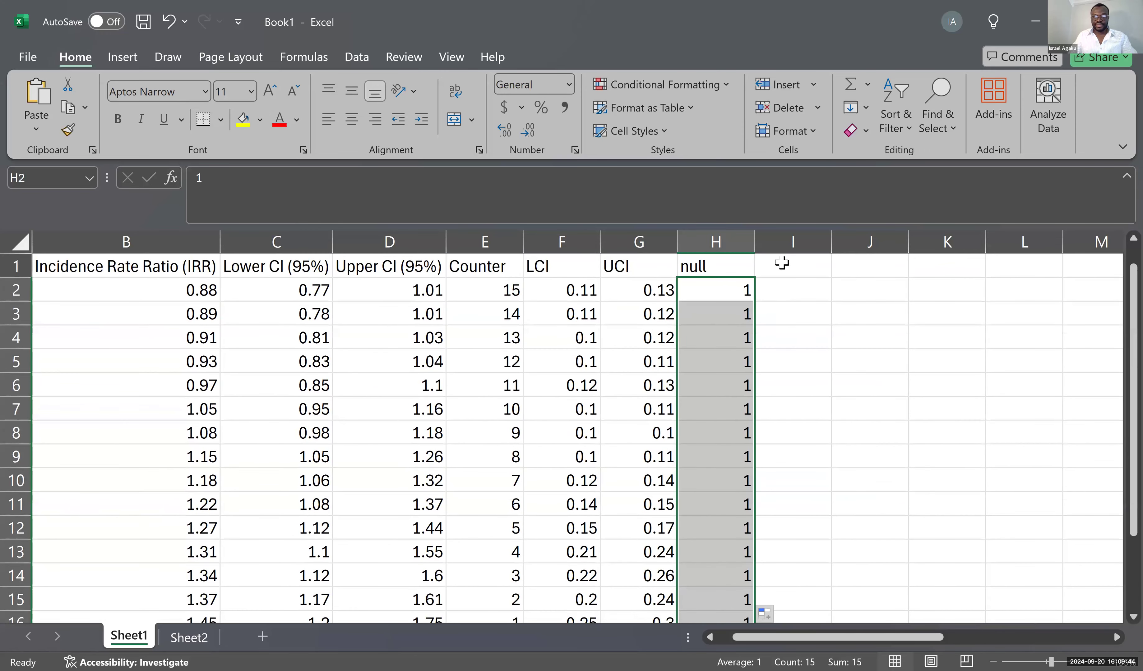
Examine the prepared dataset, looking for the highest upper confidence limit among the studies in column D
click(782, 263)
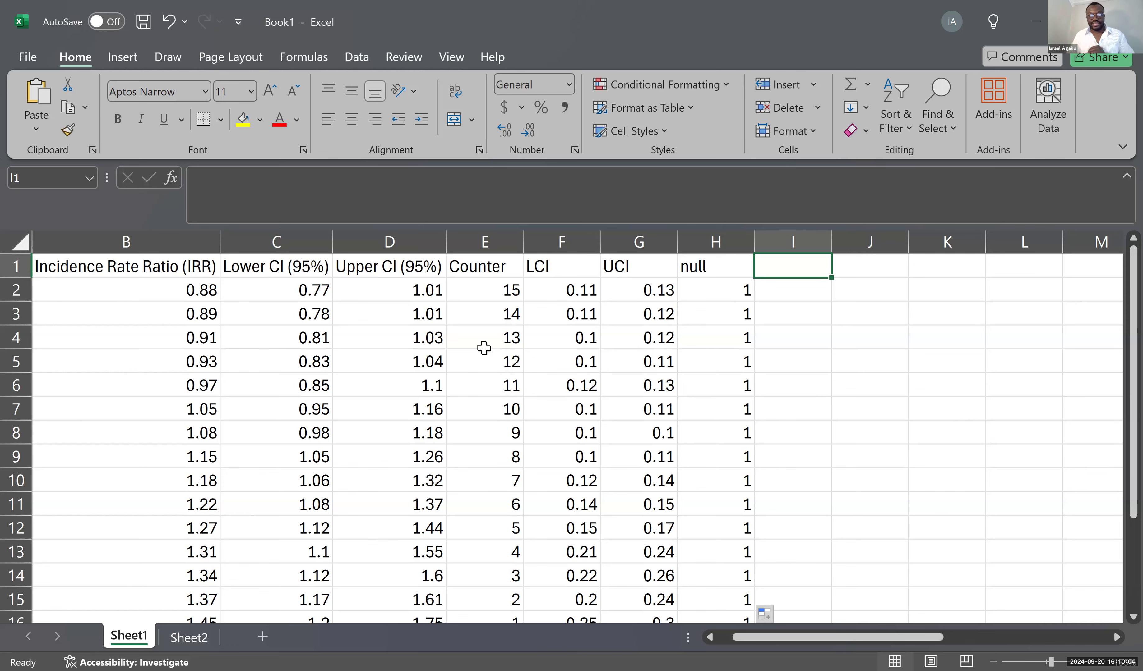
scroll(483, 348, down, 1)
scroll(479, 352, up, 3)
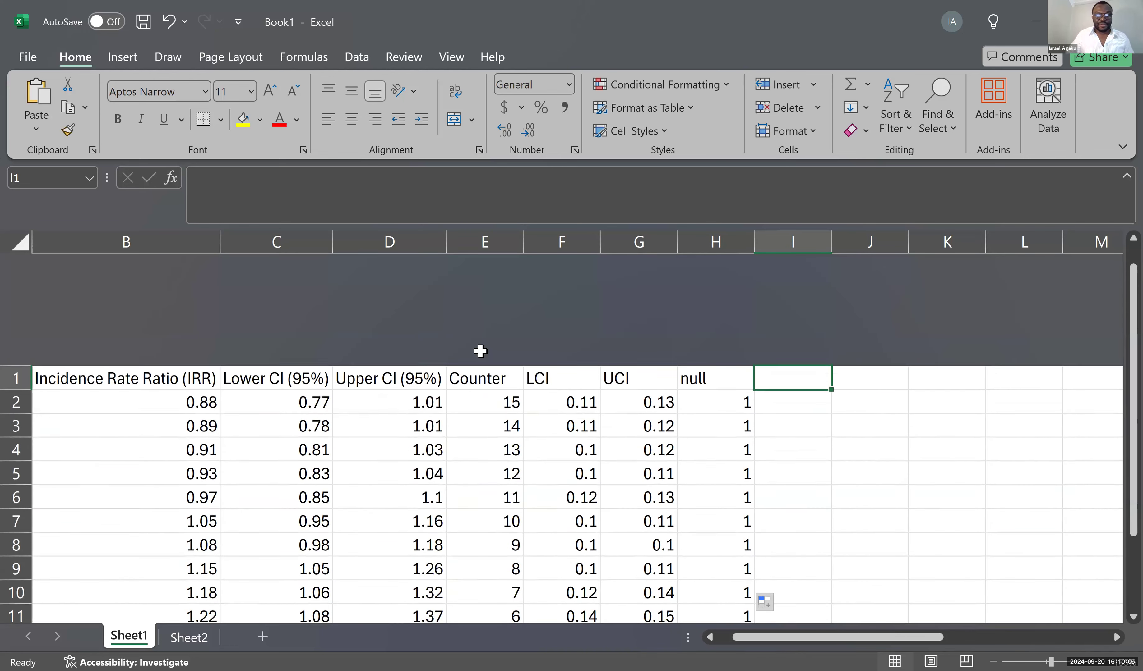
scroll(410, 364, down, 2)
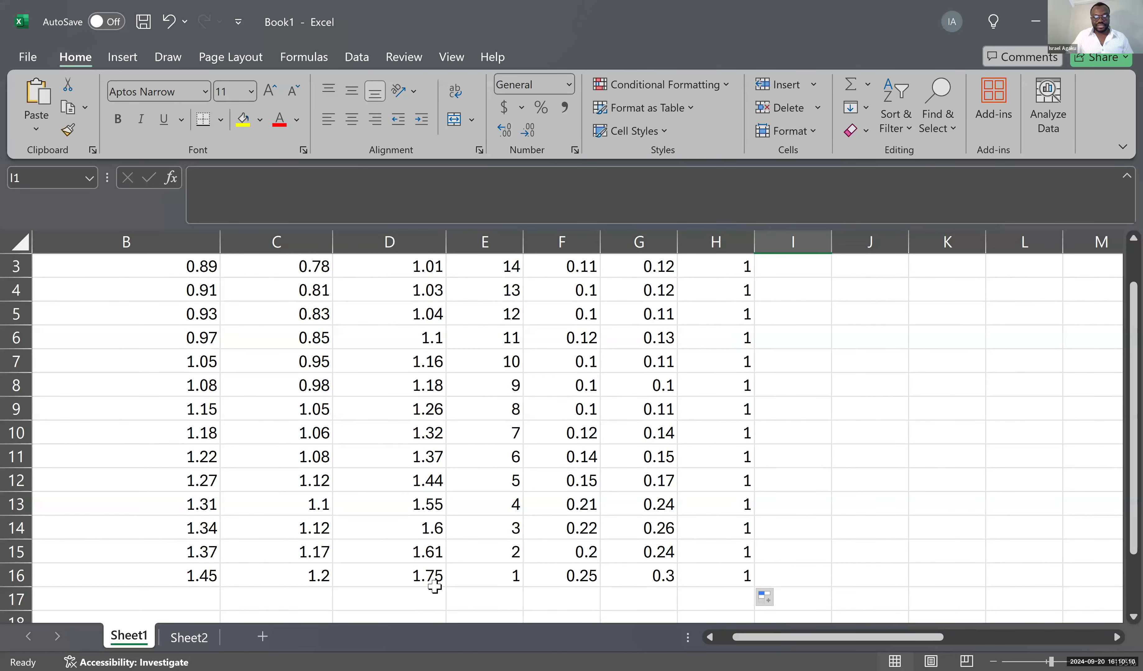
click(426, 575)
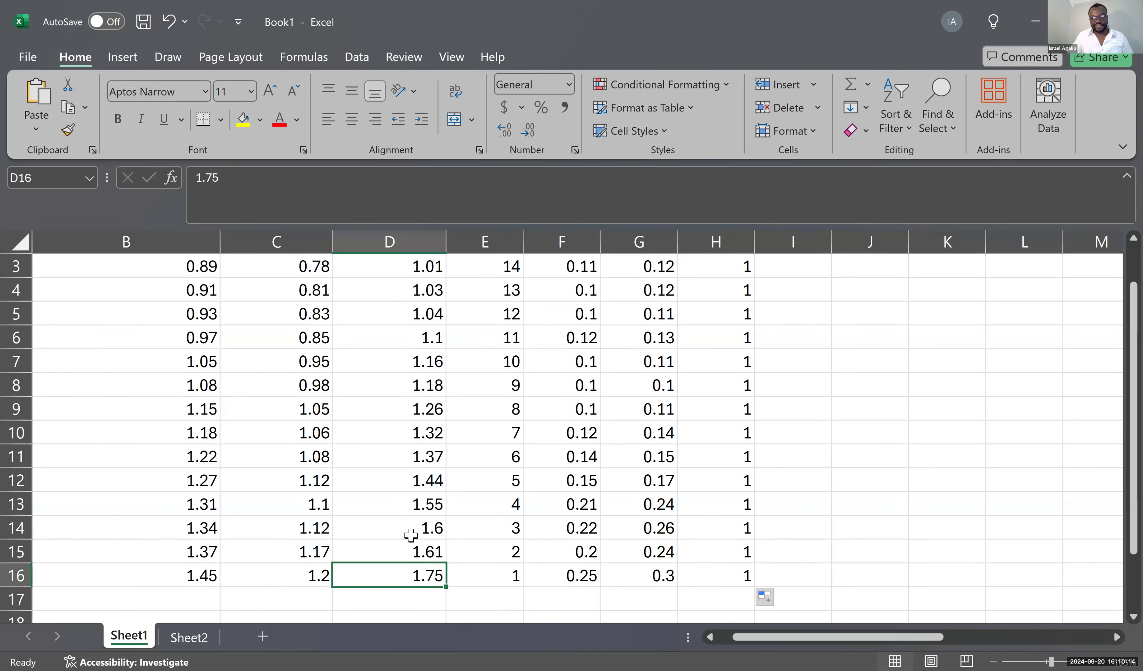
scroll(410, 535, up, 1)
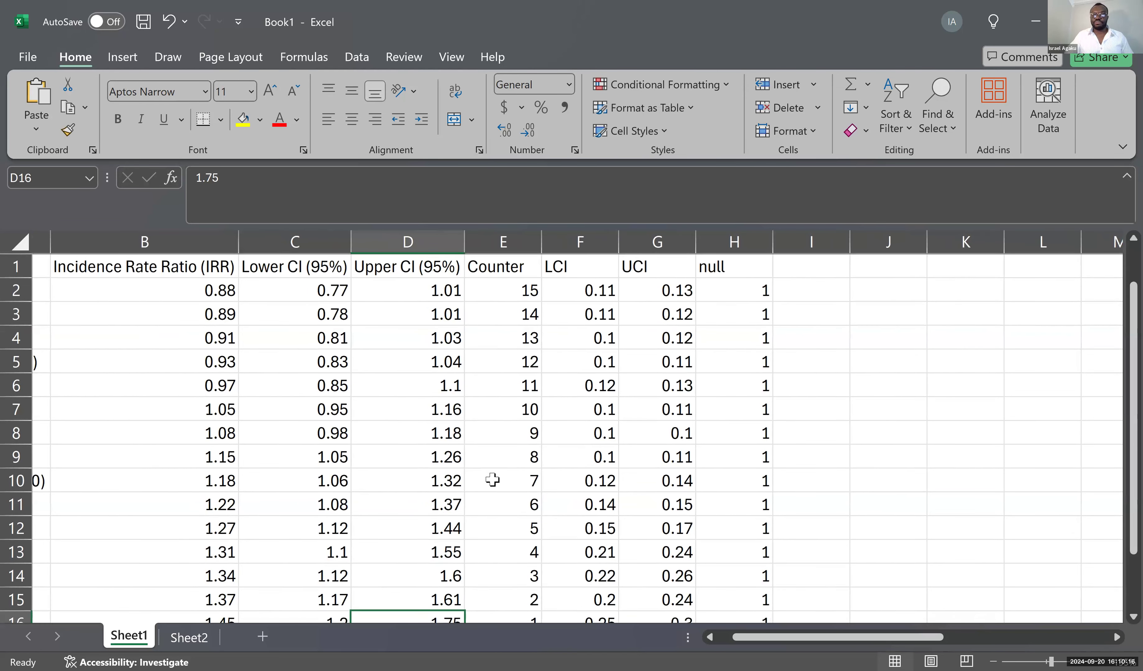
scroll(489, 477, right, 2)
scroll(737, 400, left, 1)
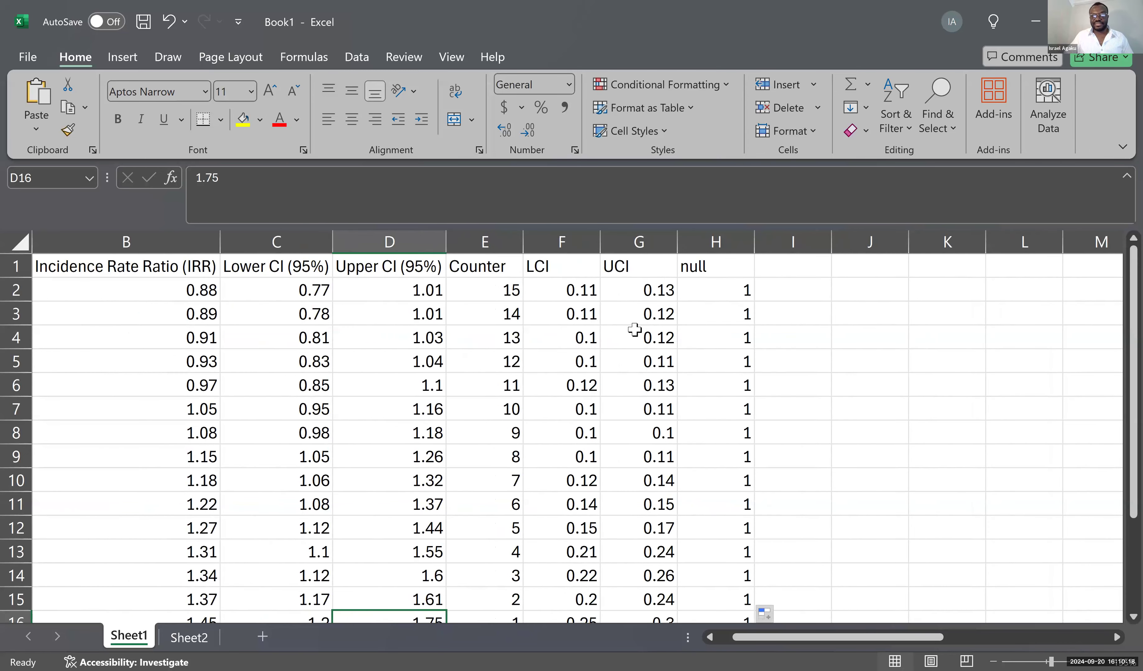
scroll(554, 382, down, 1)
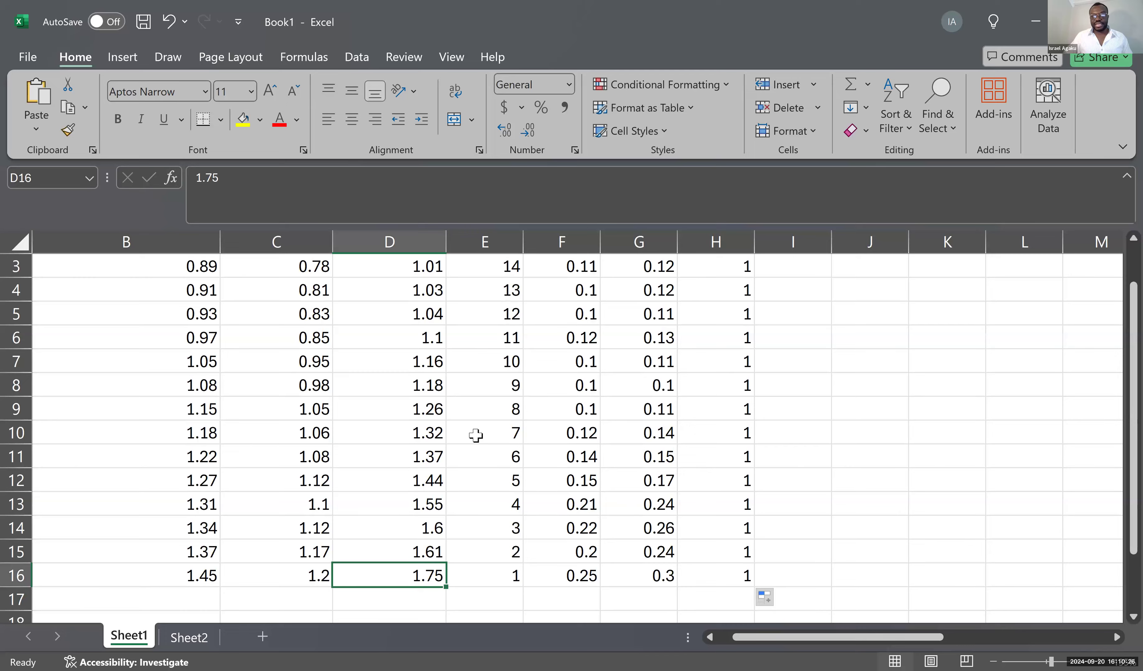
scroll(517, 387, up, 1)
scroll(517, 387, right, 1)
scroll(517, 388, up, 2)
scroll(517, 387, left, 1)
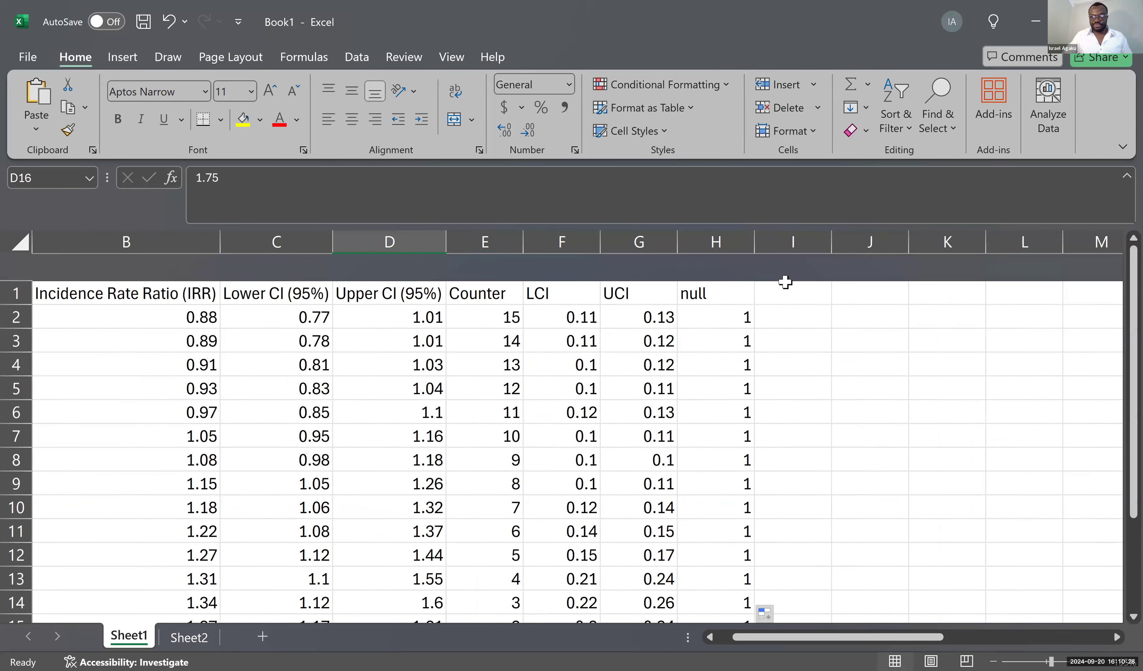
Add the column header "position_ci" in cell I1 and fit the column width to it
click(793, 268)
text(pos)
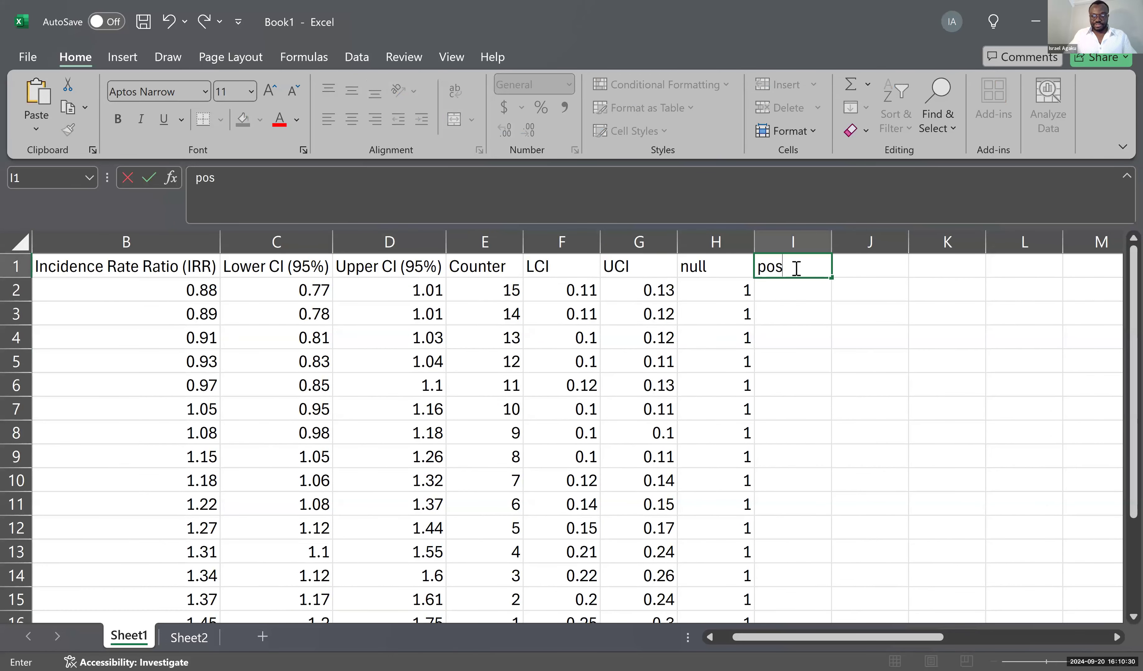
text(ition_ci)
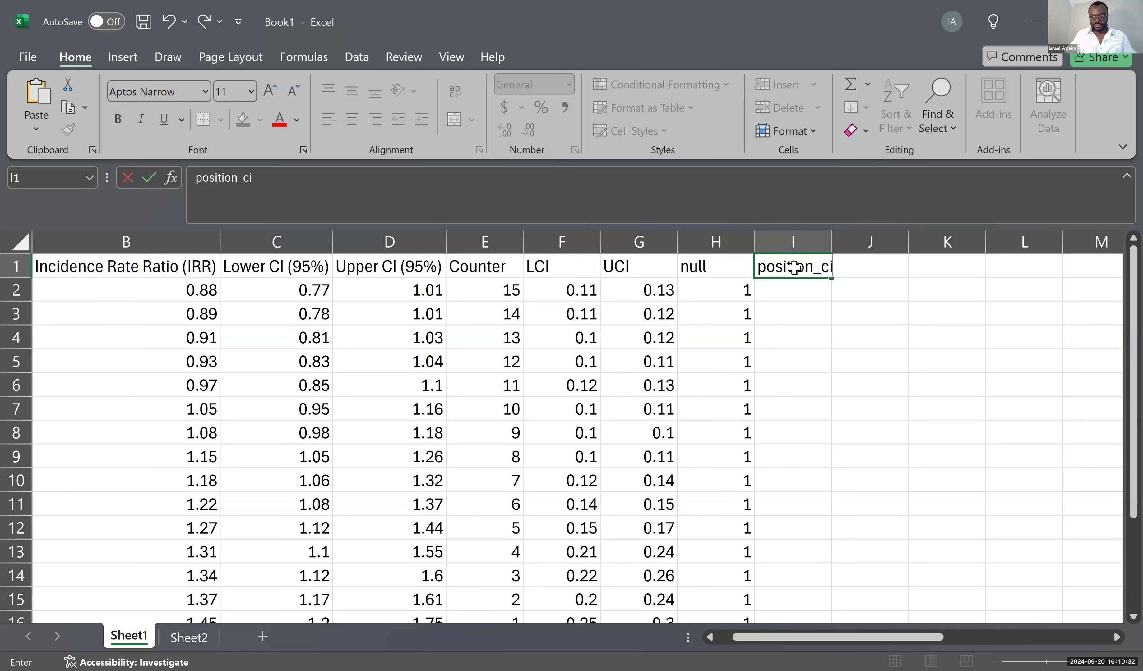
key(Return)
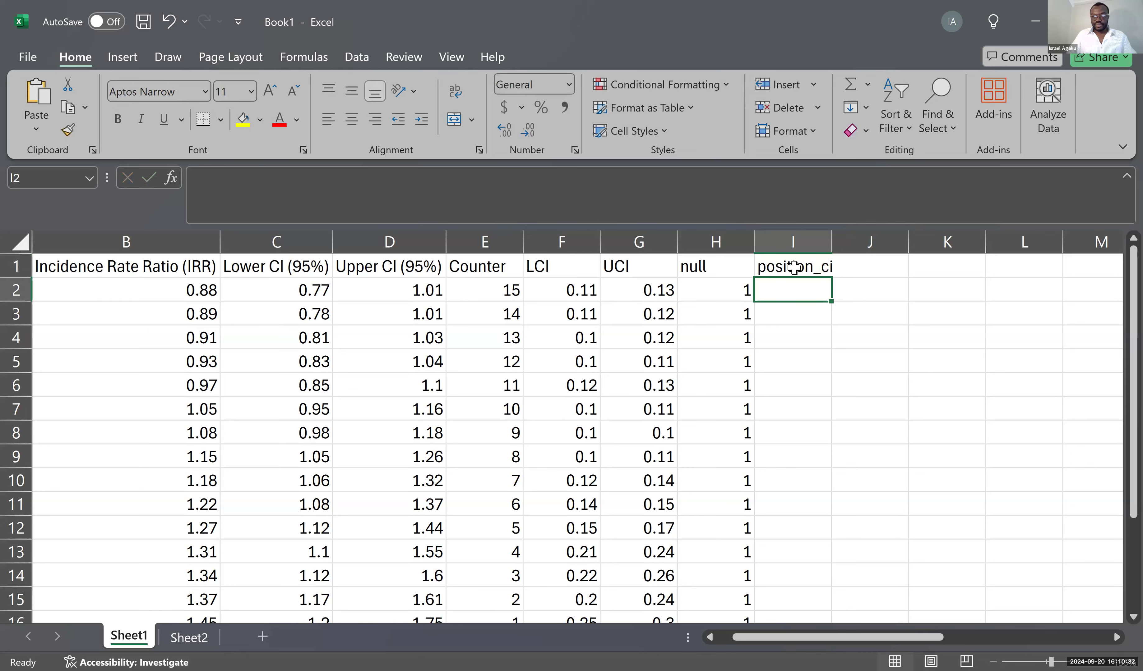
double_click(836, 240)
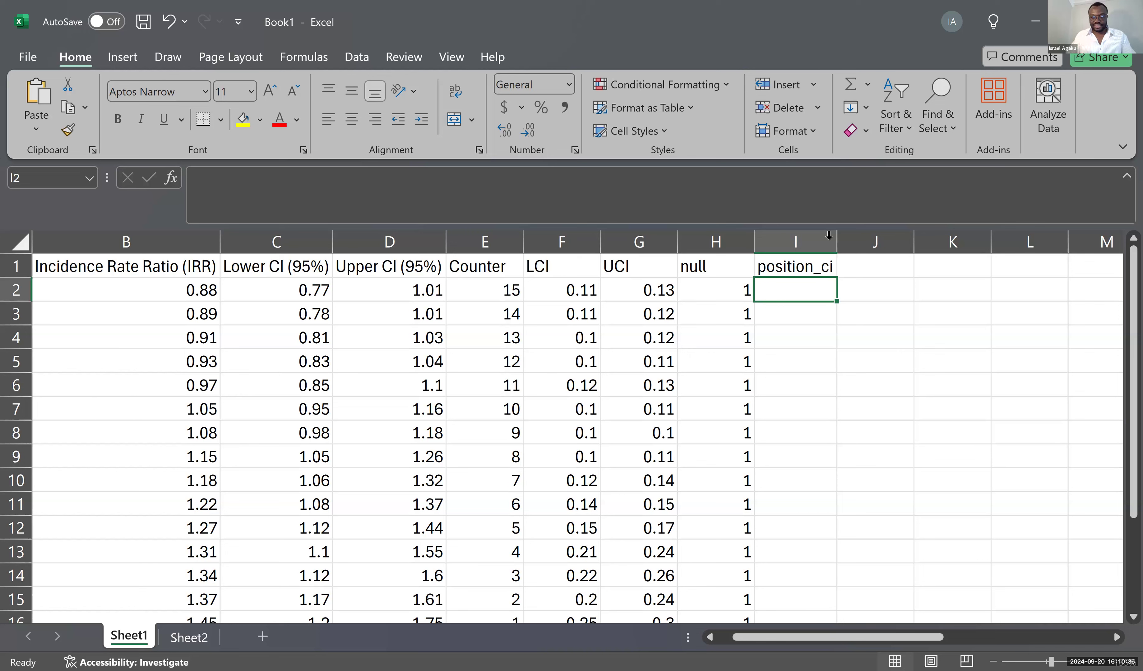
Enter 3 in cell I2 and fill it down the position_ci column to row 16
text(3)
key(Return)
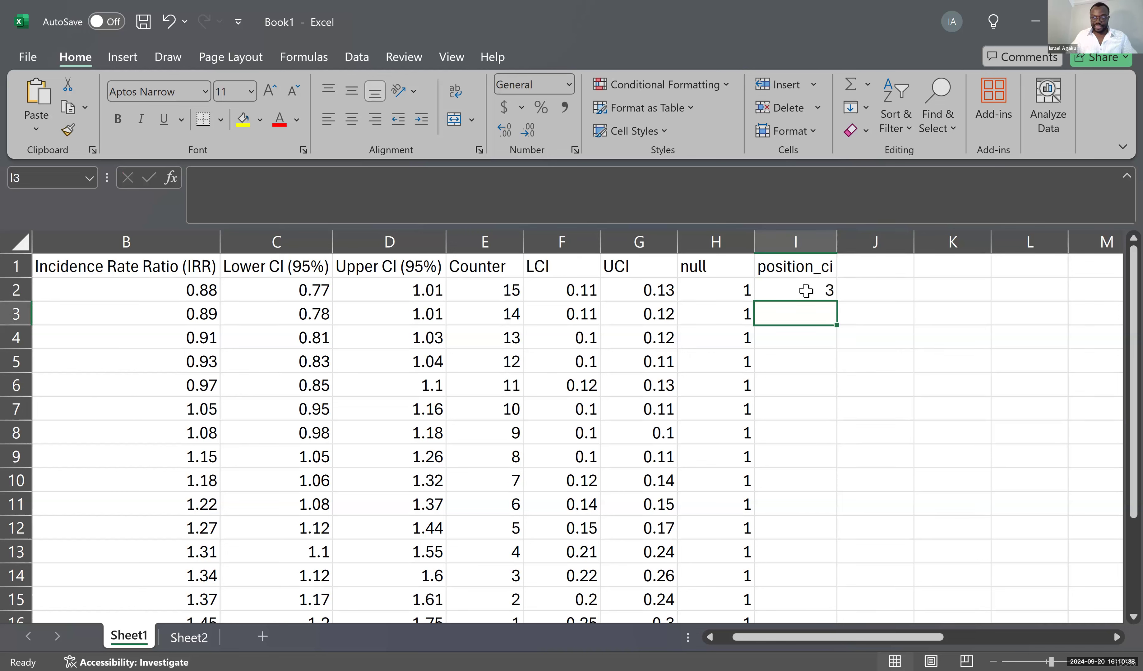
click(806, 291)
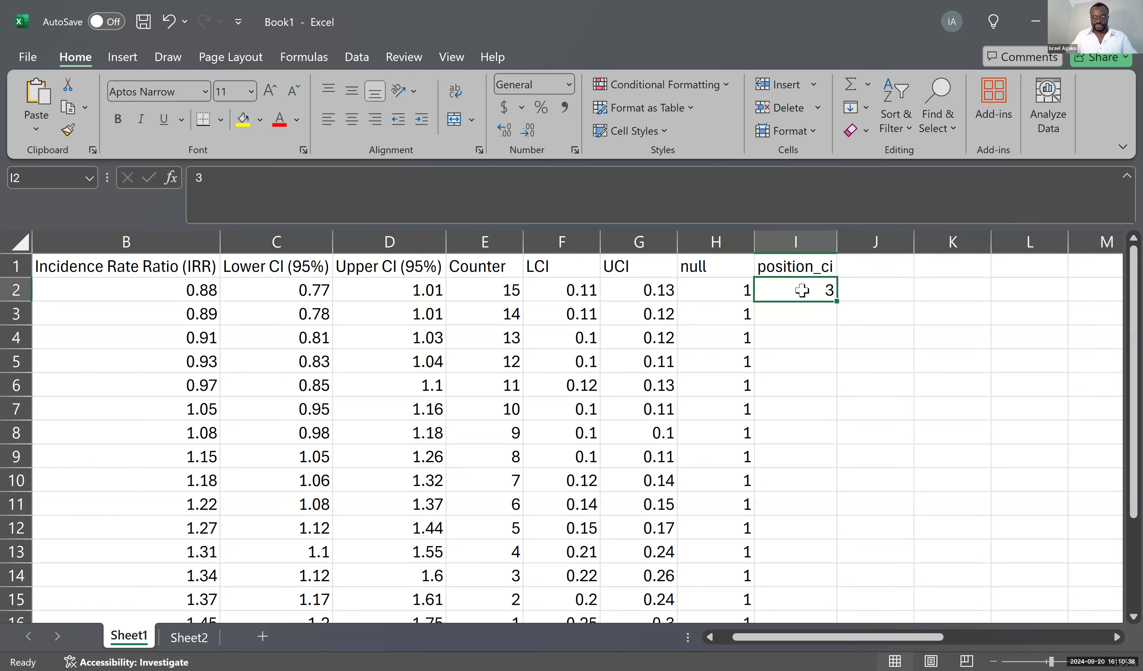
double_click(838, 303)
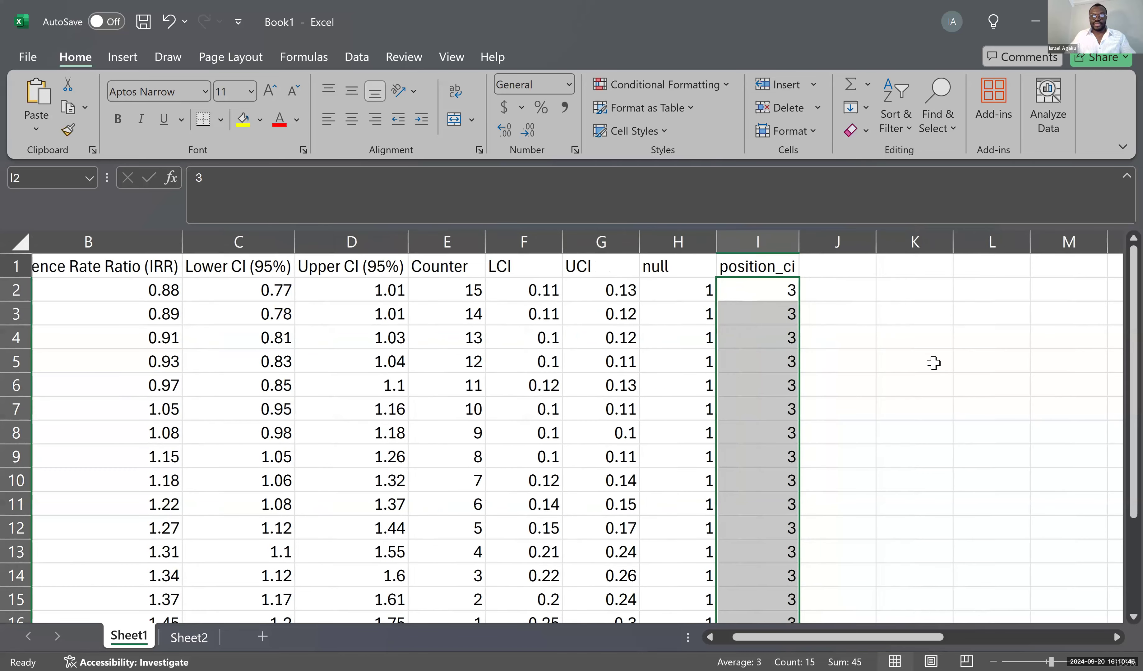
Add the column header "IRR (95% CI)" in cell J1
click(865, 268)
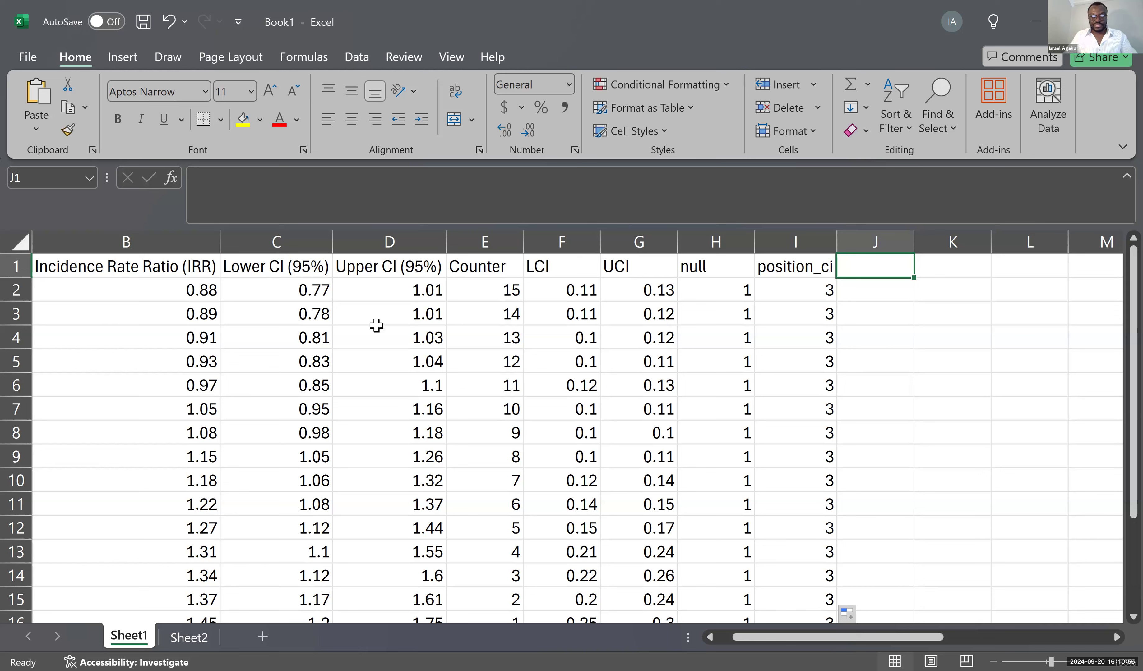
text(IR)
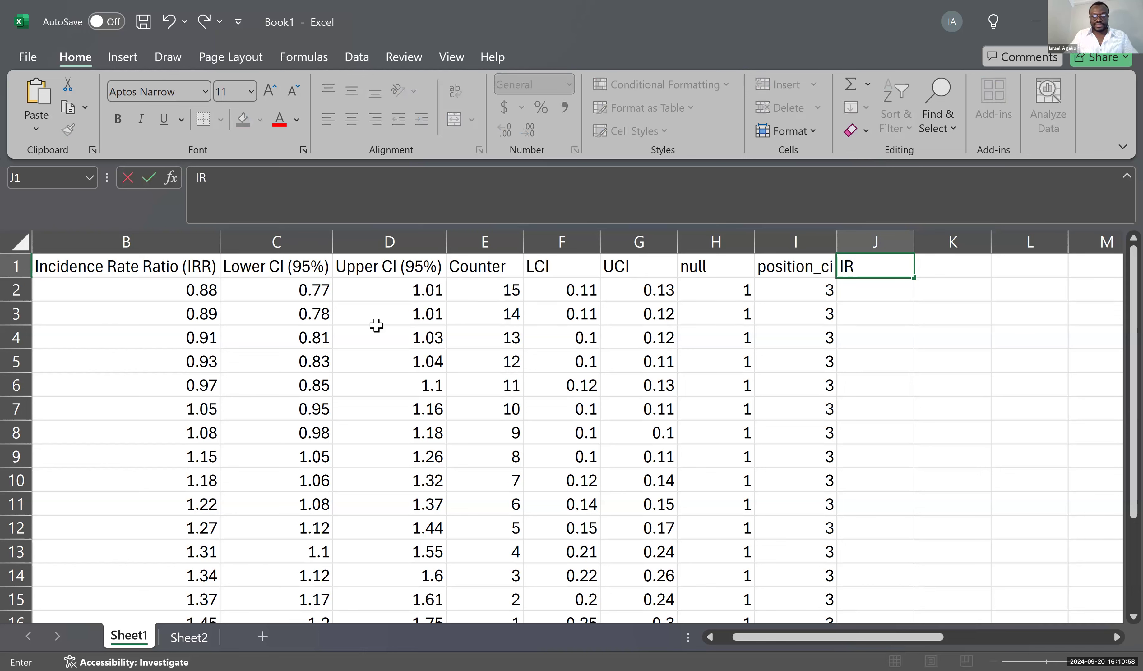
text(R (96)
key(BackSpace)
text(5)
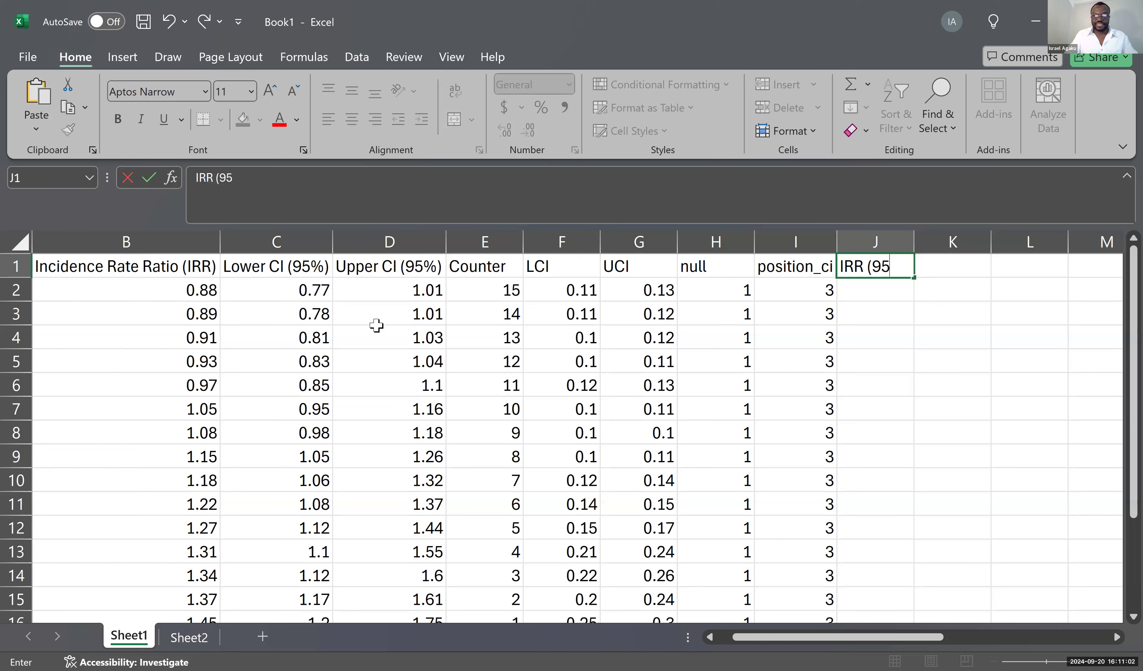
text(% CI))
key(Return)
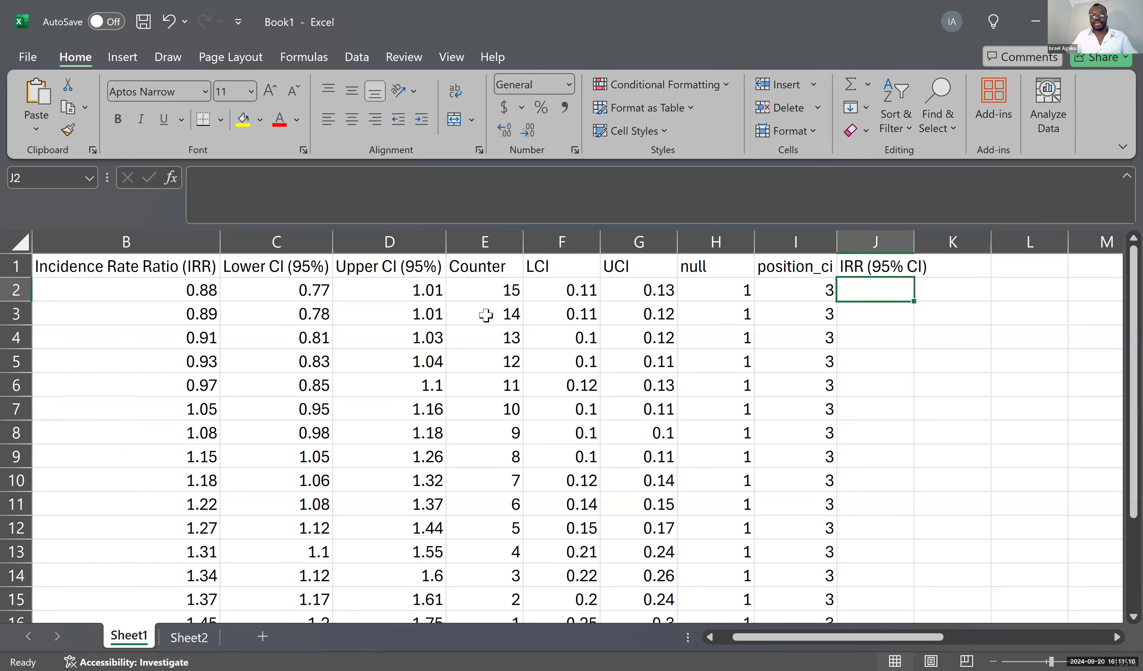
Enter the sample label format "XX (LL-UU)" in cell K2
click(953, 283)
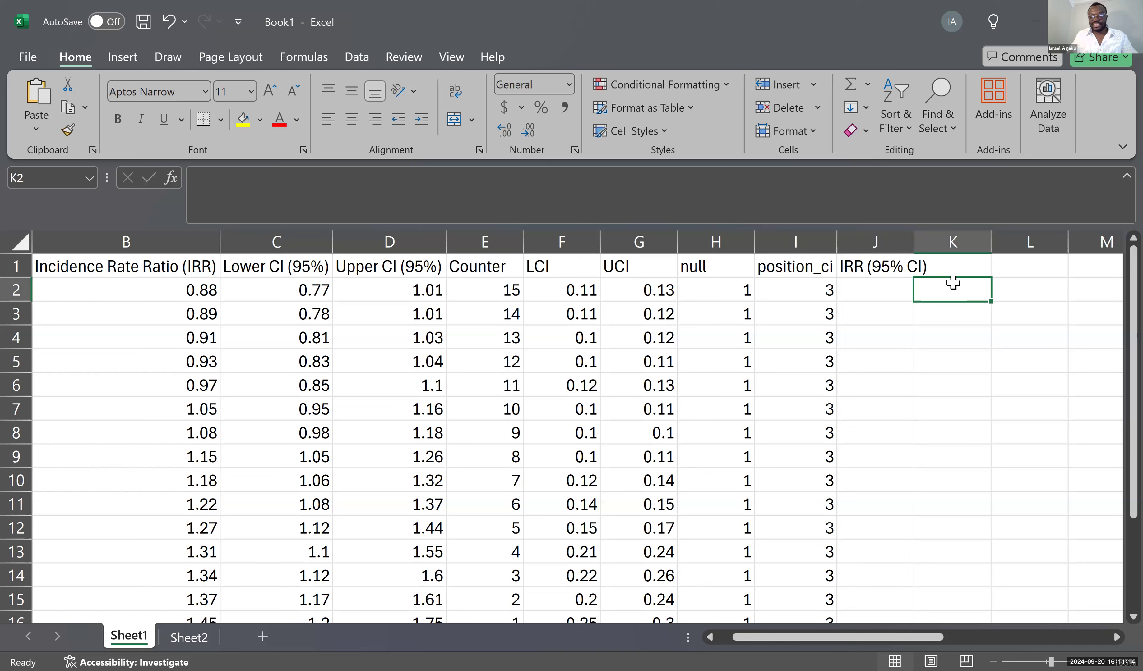
text(XX (L)
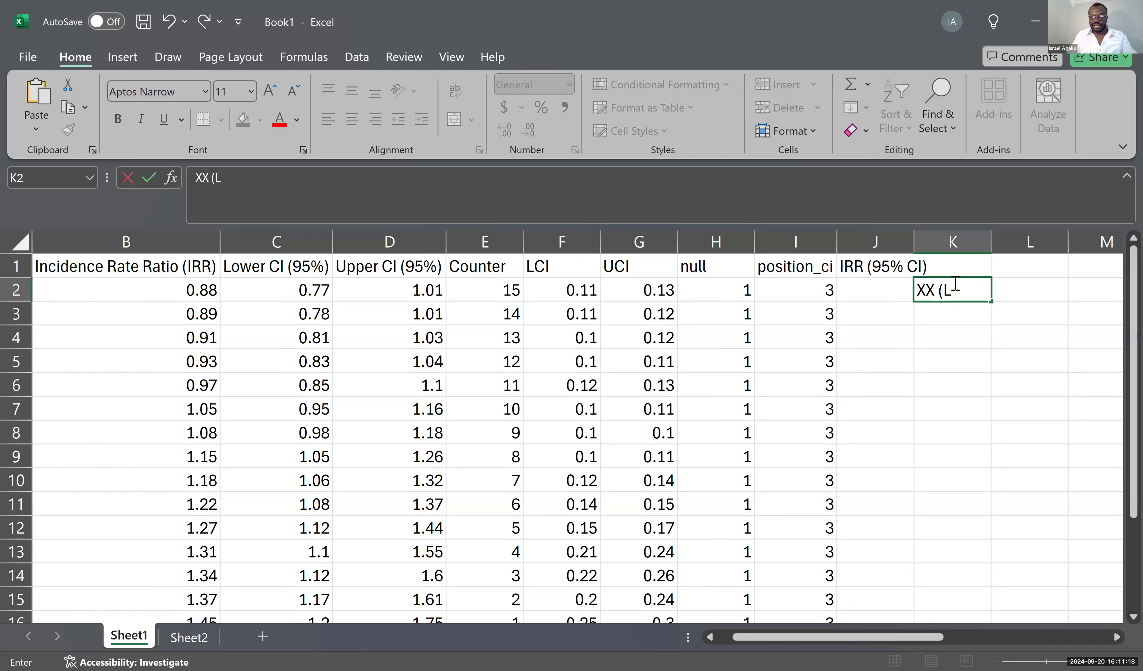
text(L-UU)
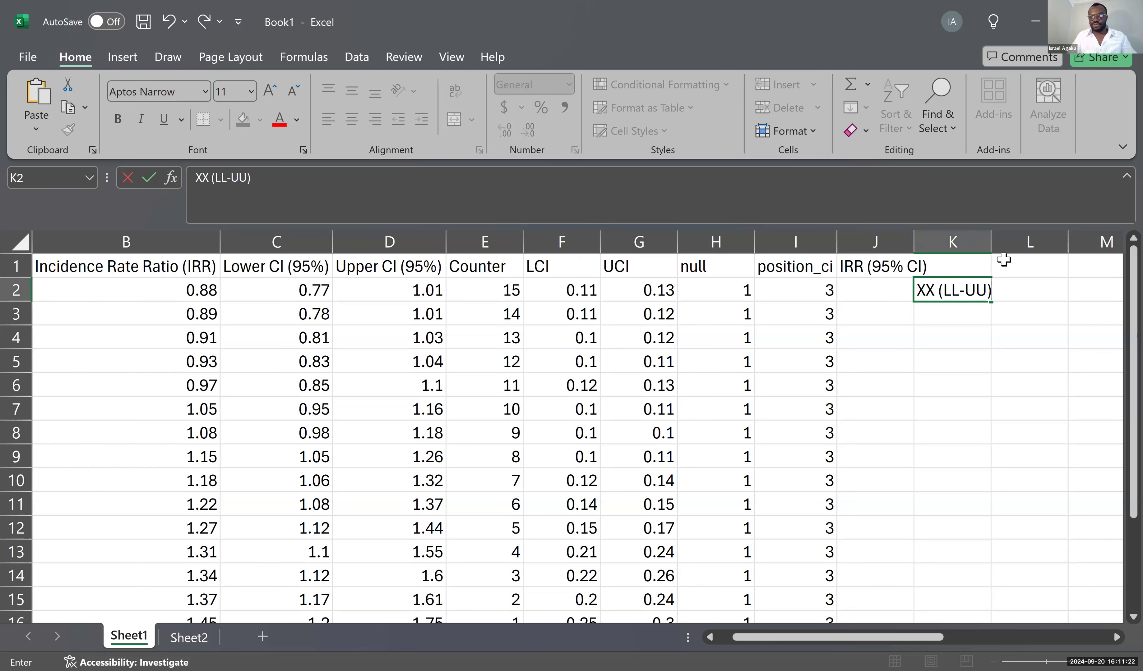
key(F2)
drag(927, 303, 928, 305)
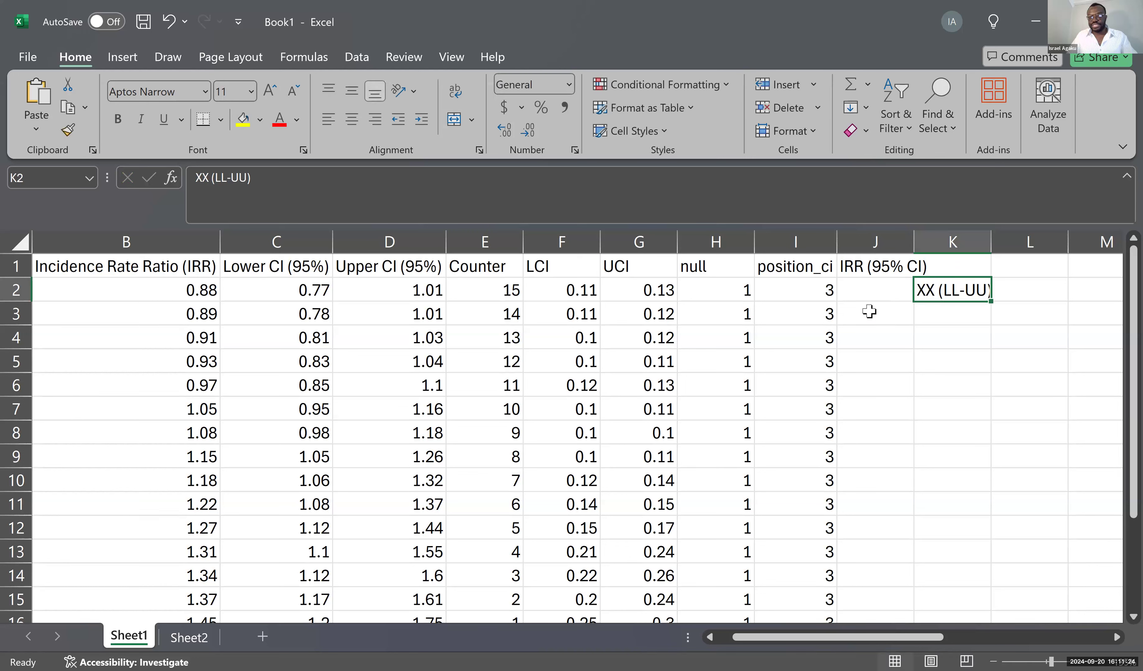
click(872, 308)
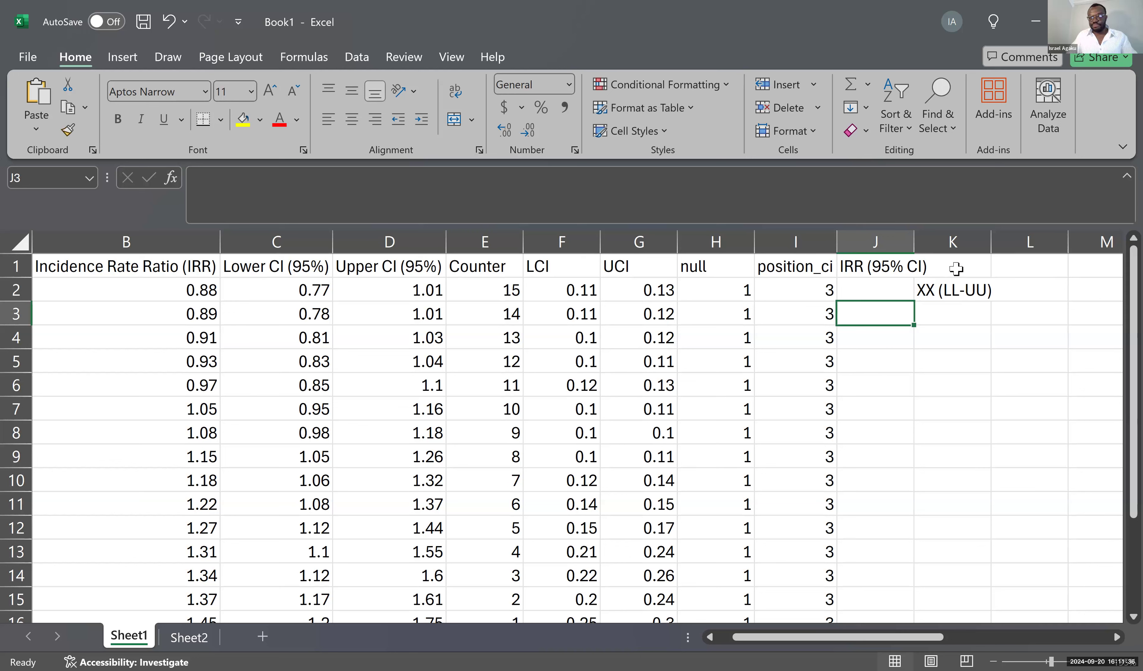
Highlight the sample format cell K2 in yellow and fit column K to its content
click(941, 288)
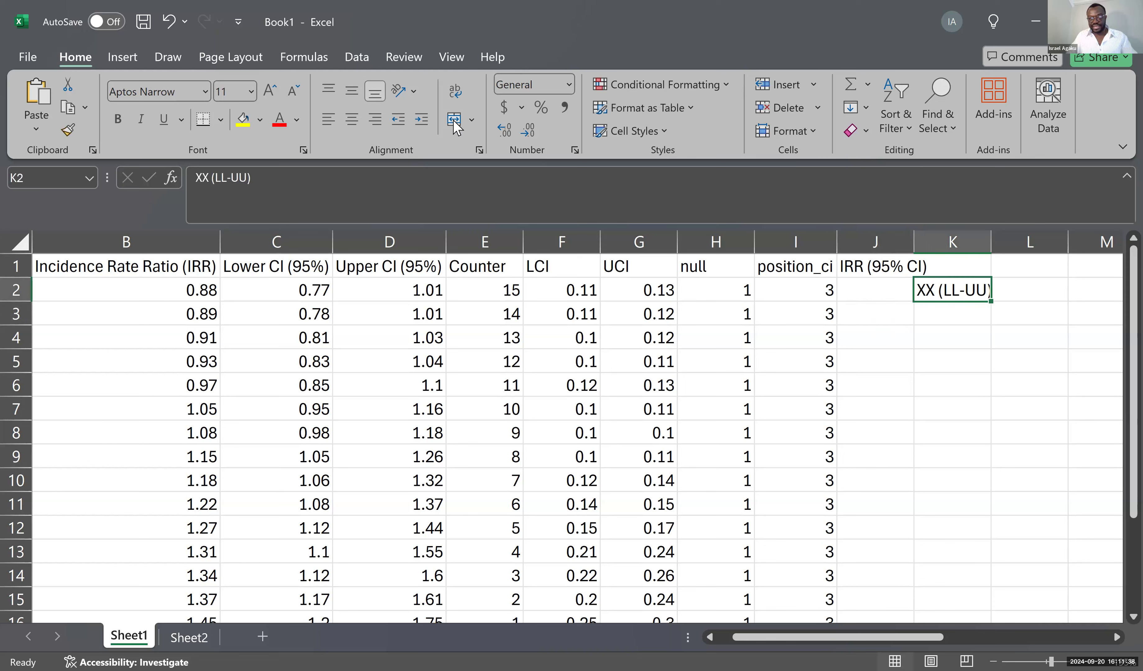
click(243, 119)
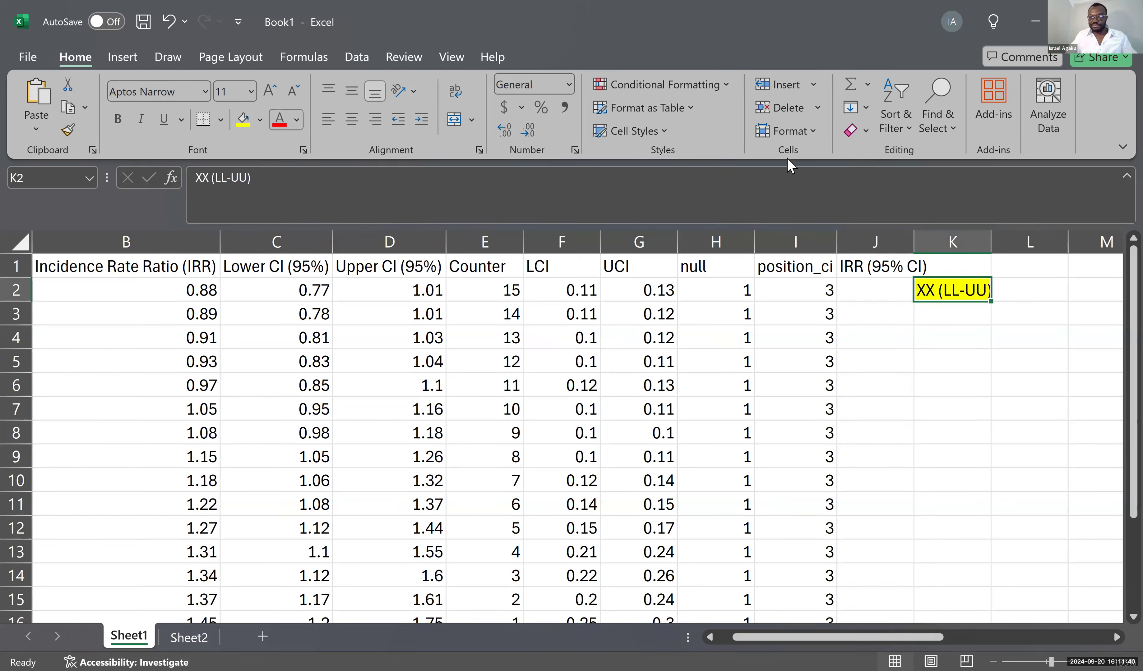
double_click(991, 245)
Enter the formula =B2&" ("&C2&"-"&D2&")" in cell J2 and fit column J to its content
click(885, 288)
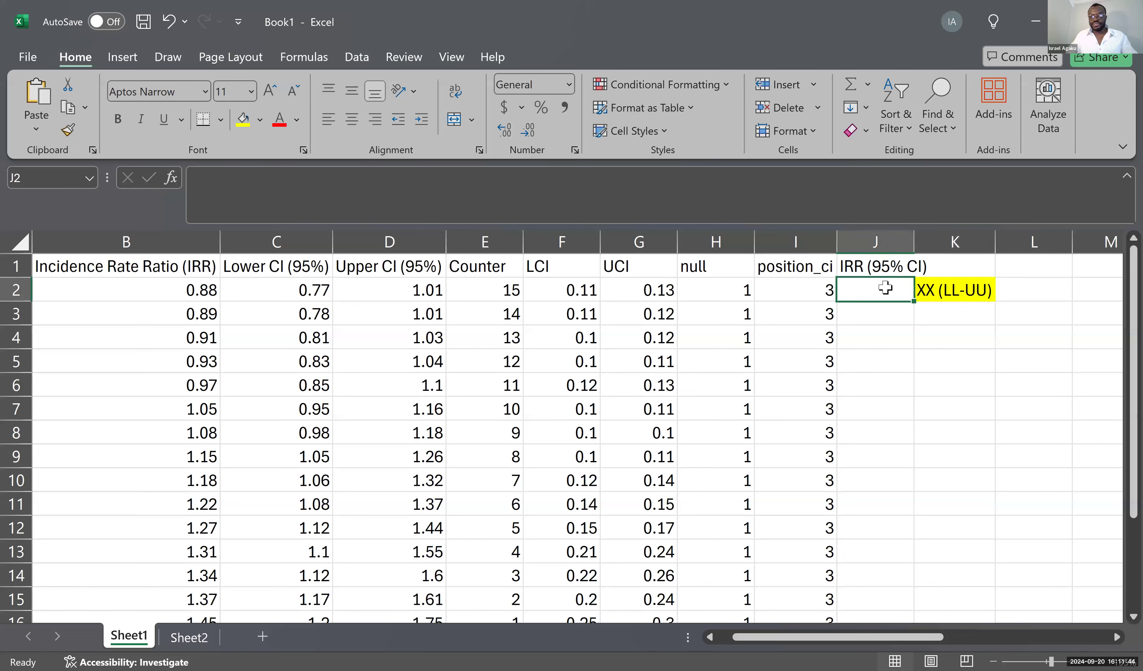
text(=)
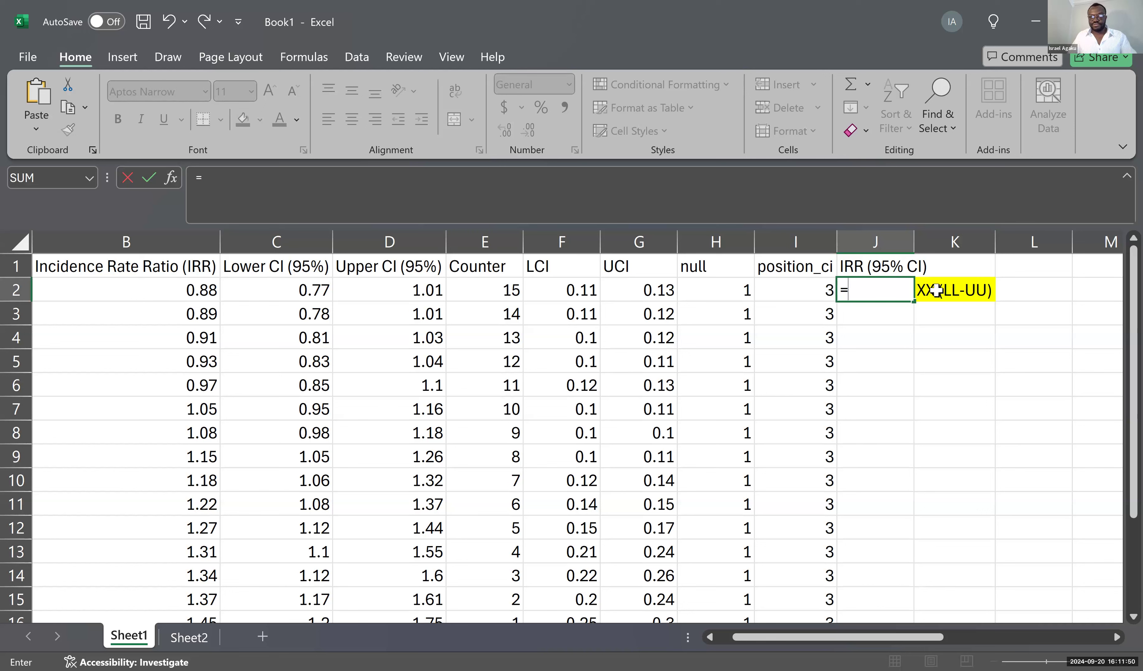
click(179, 292)
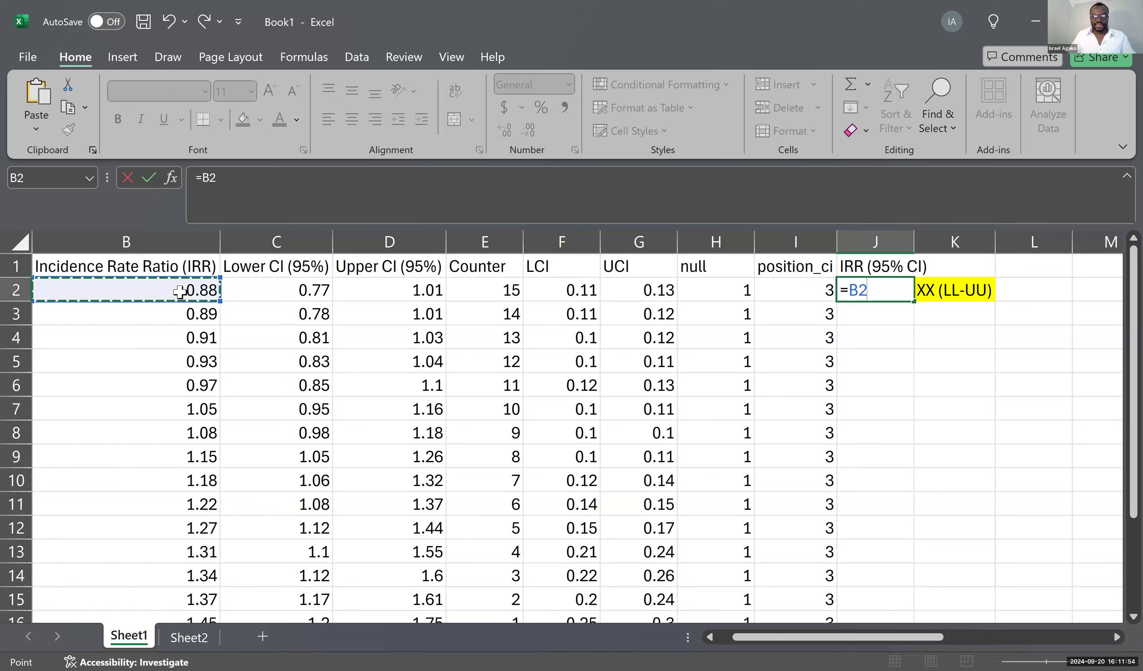
text(&" ("&)
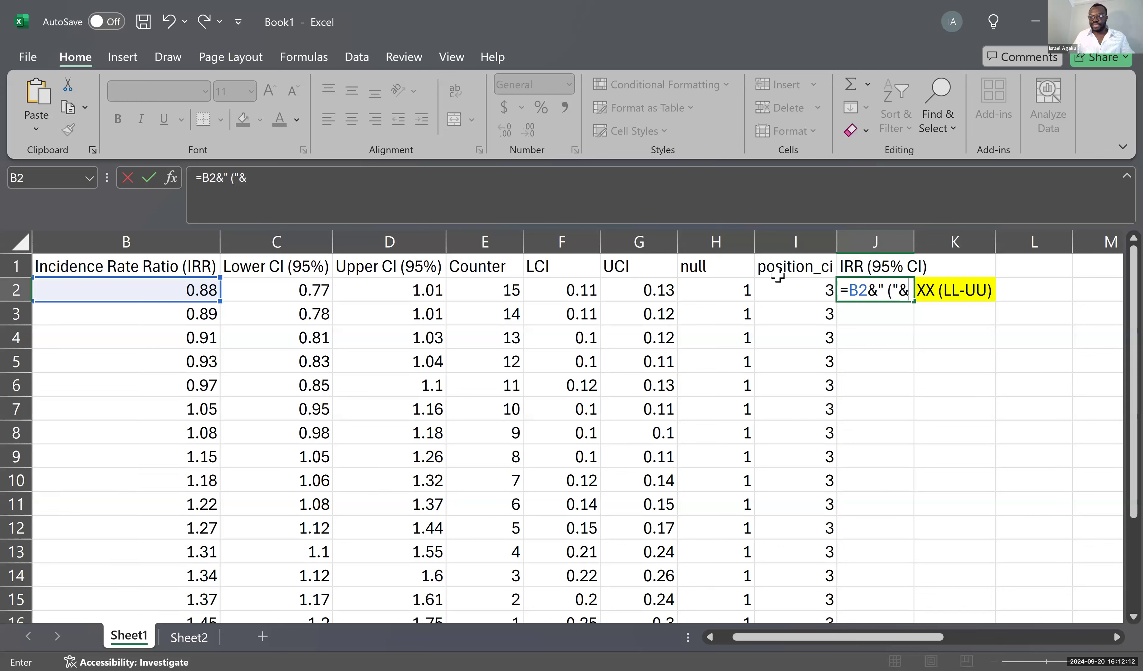
click(294, 289)
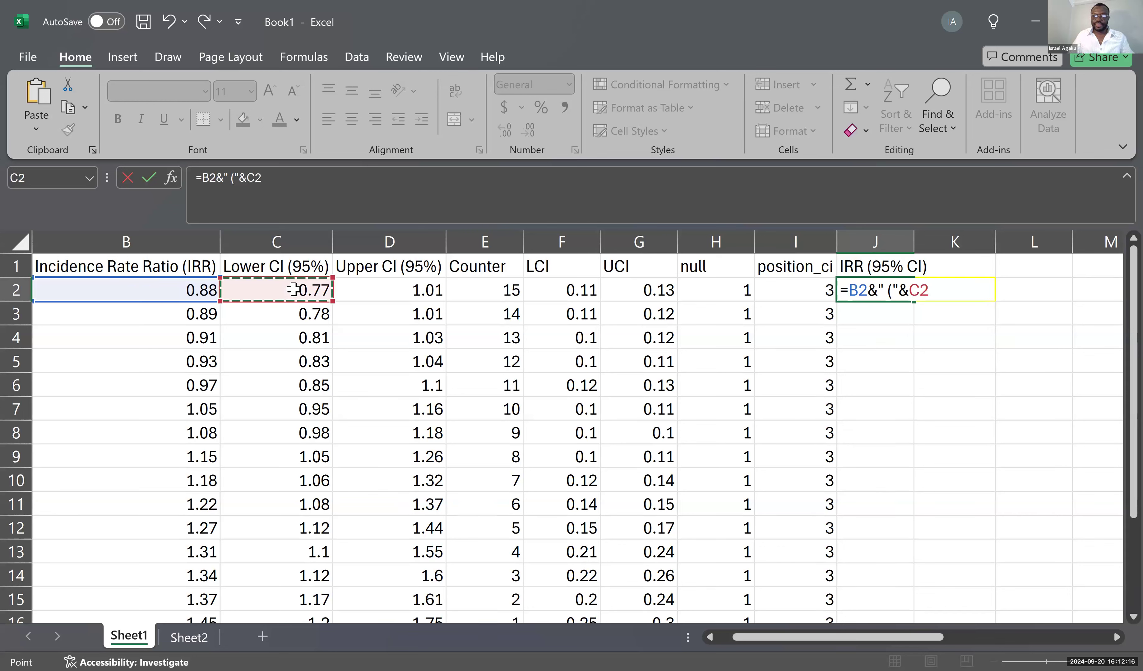
text(&"-"&)
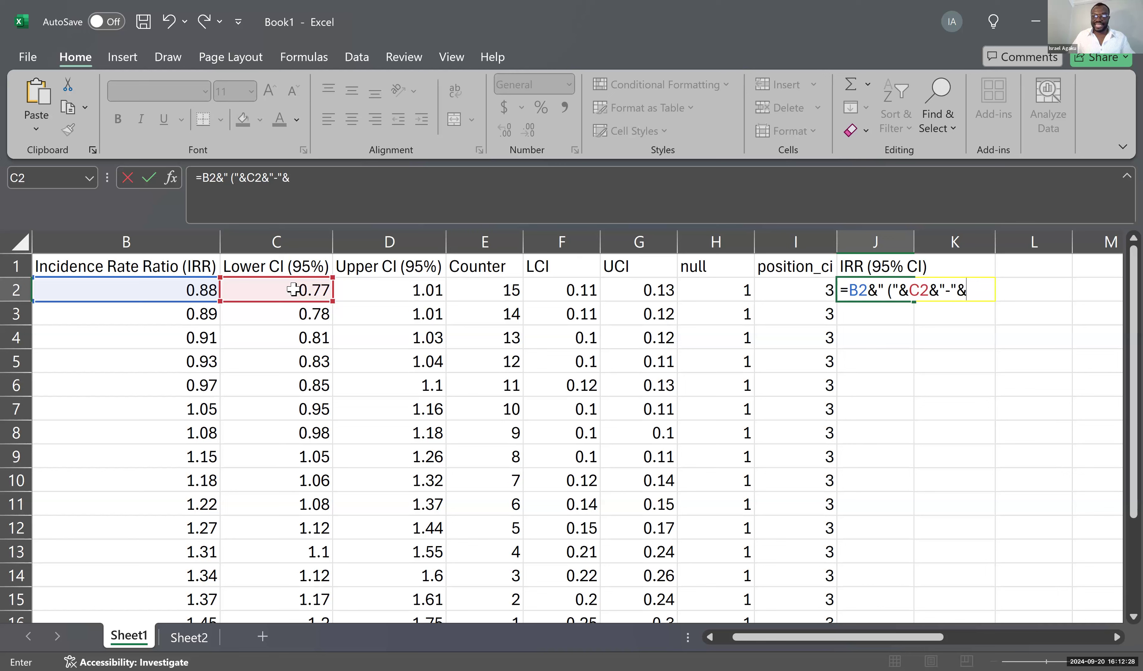
click(367, 289)
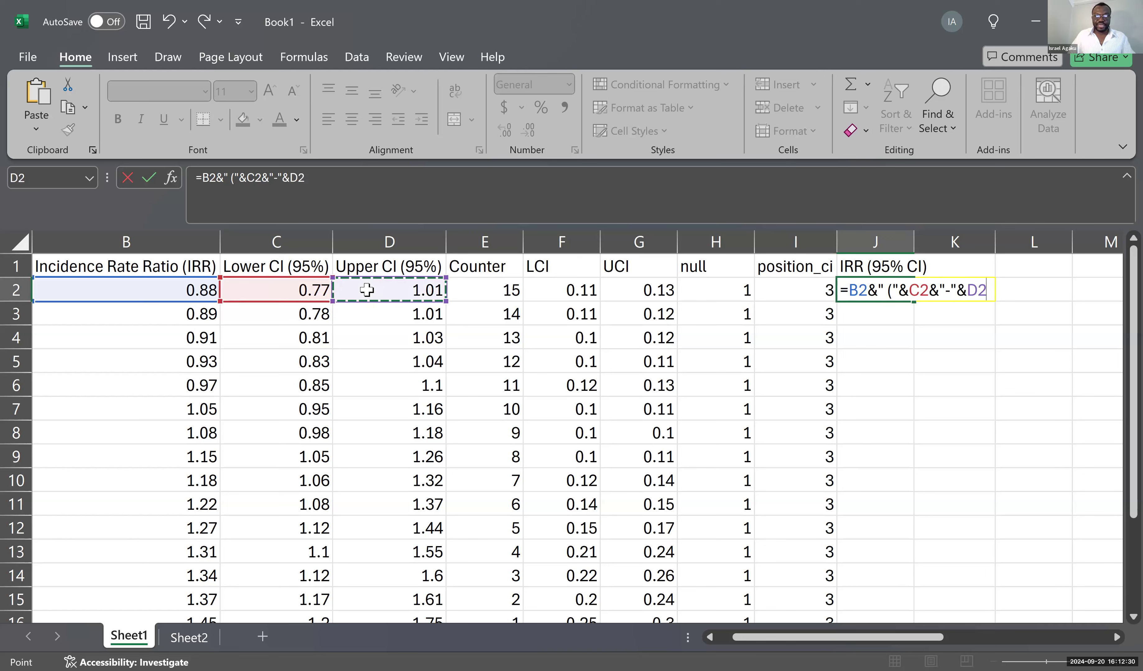
text(&)
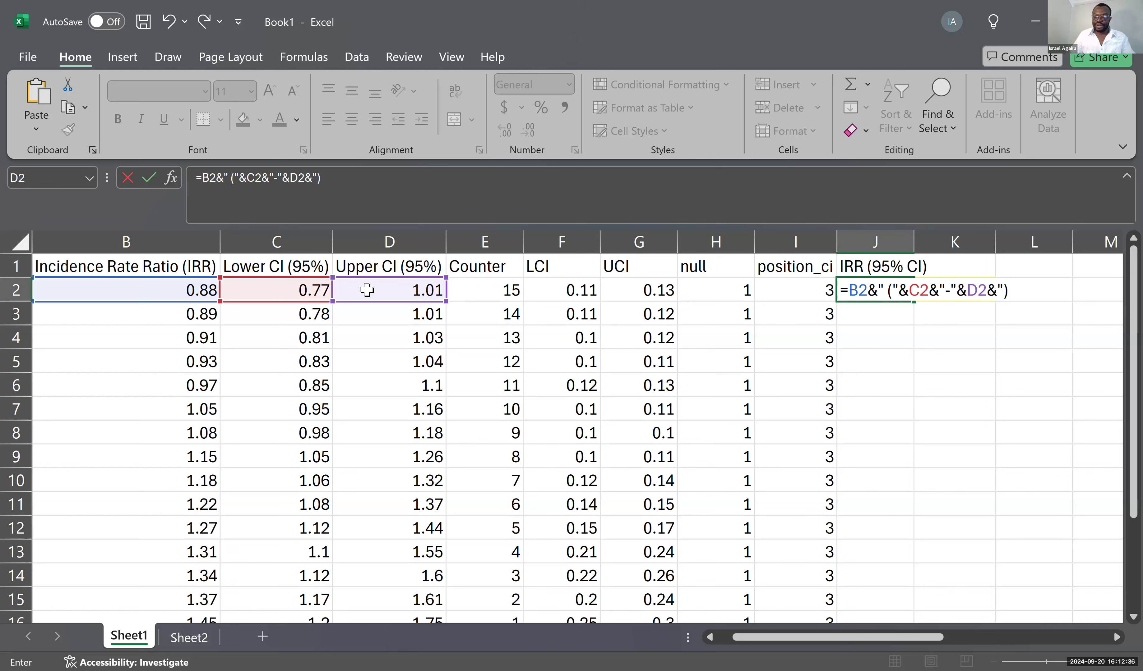
text(")")
key(Return)
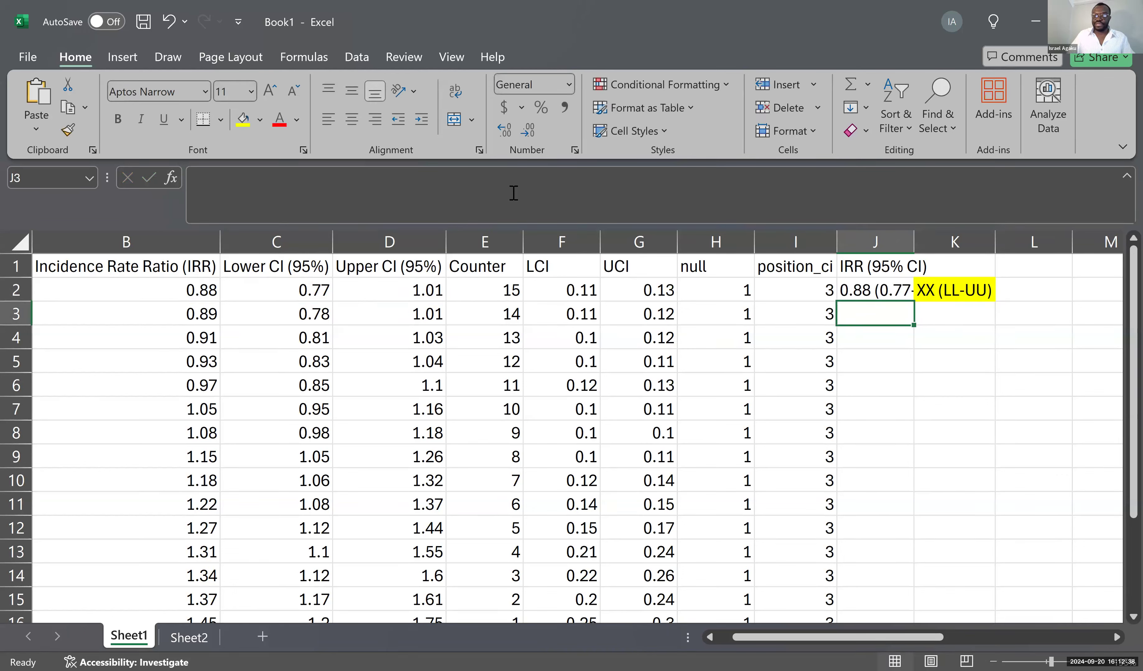
double_click(917, 236)
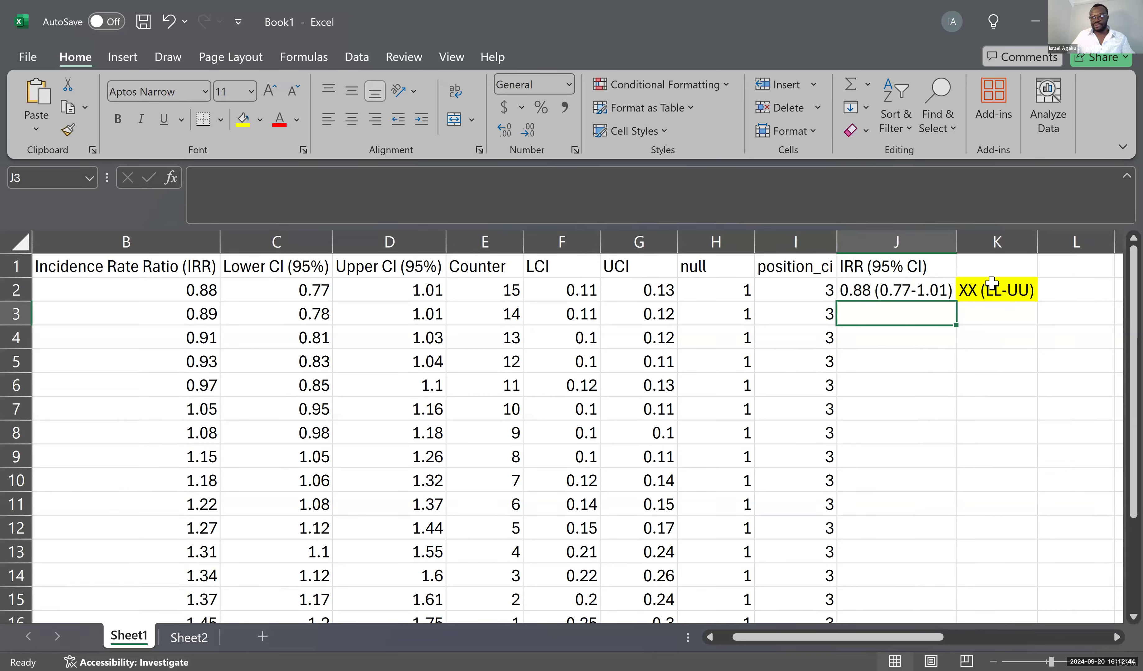
Clear the sample format text from cell K2
click(992, 283)
key(BackSpace)
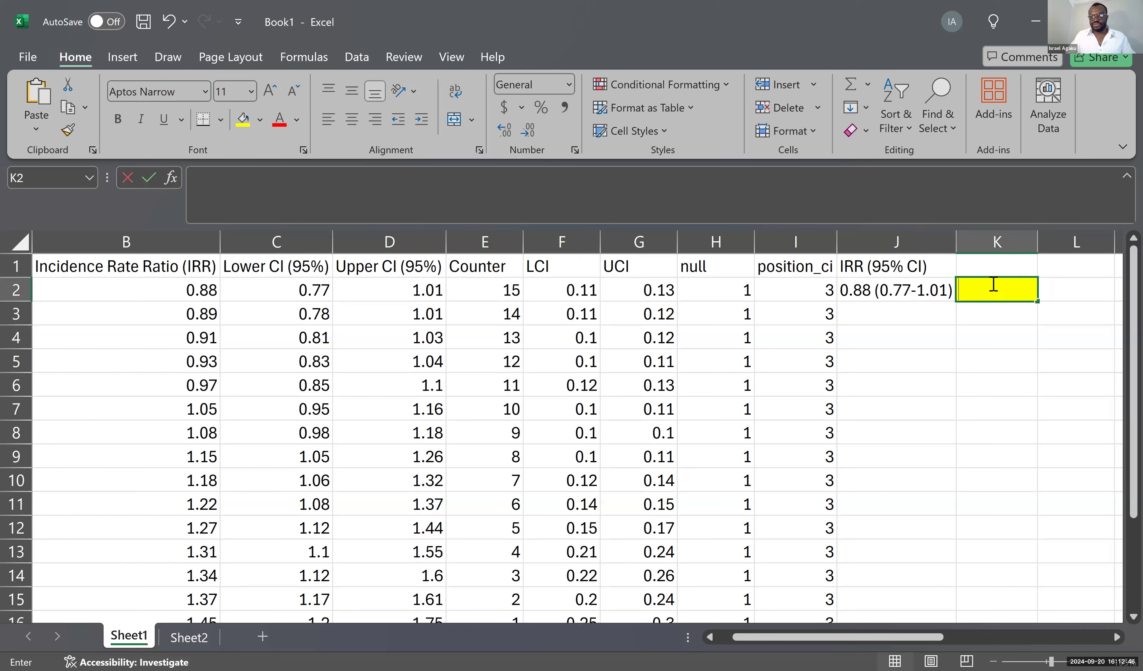
click(996, 339)
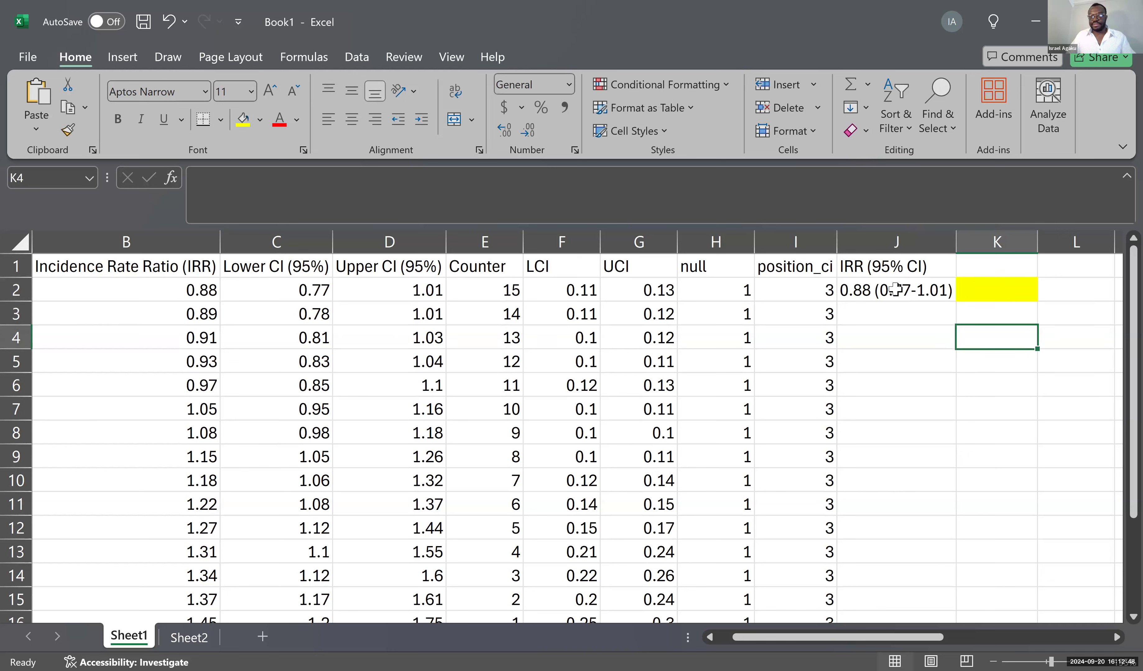
Fill the J2 formula down the IRR (95% CI) column to row 16 and check the filled rows
click(943, 295)
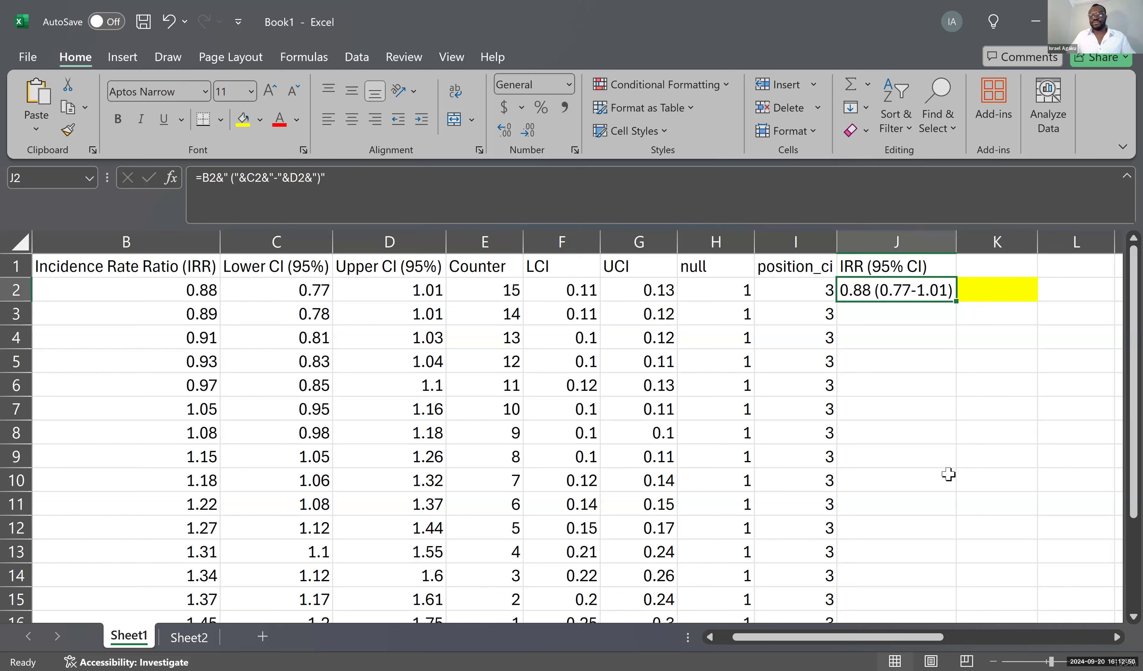
double_click(954, 300)
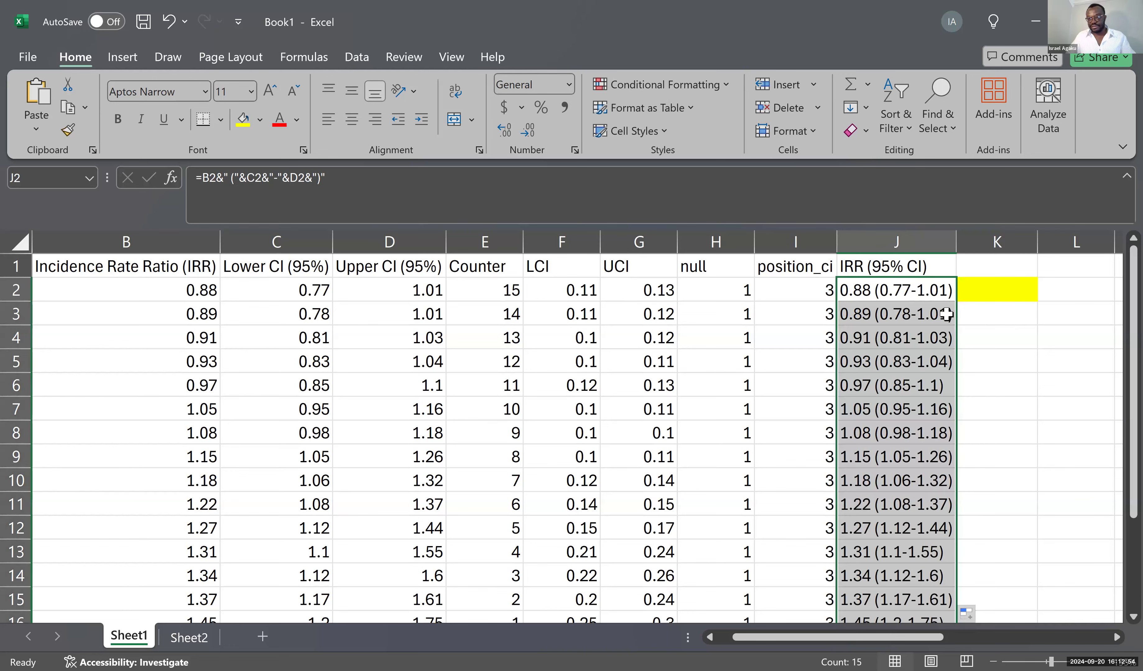
scroll(917, 364, down, 2)
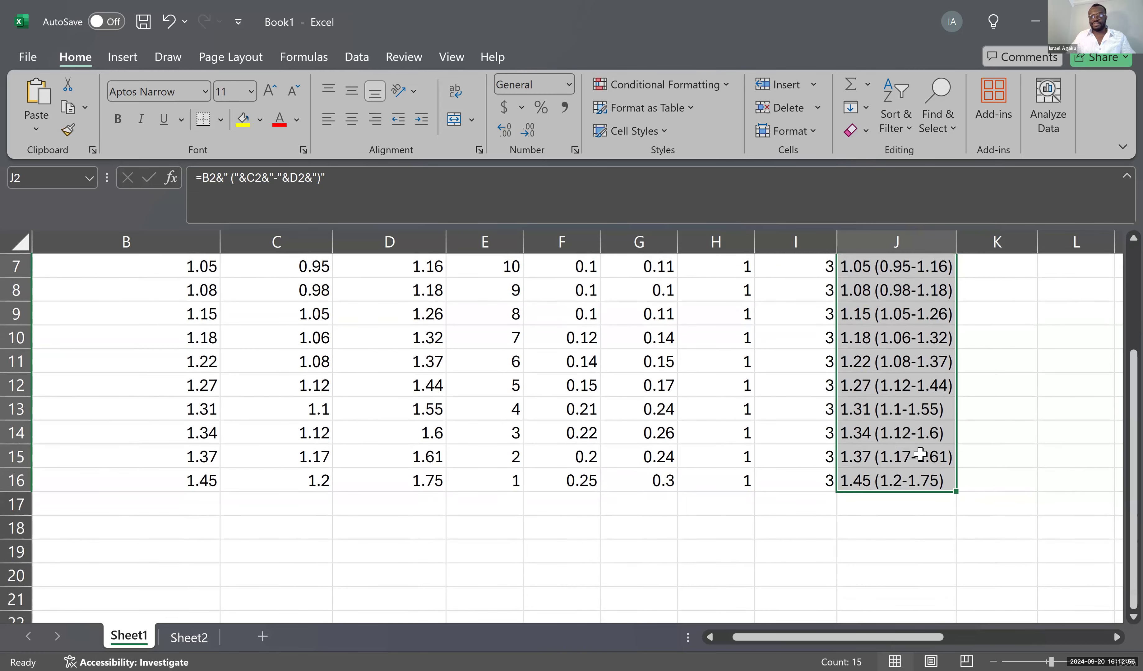
scroll(659, 400, up, 2)
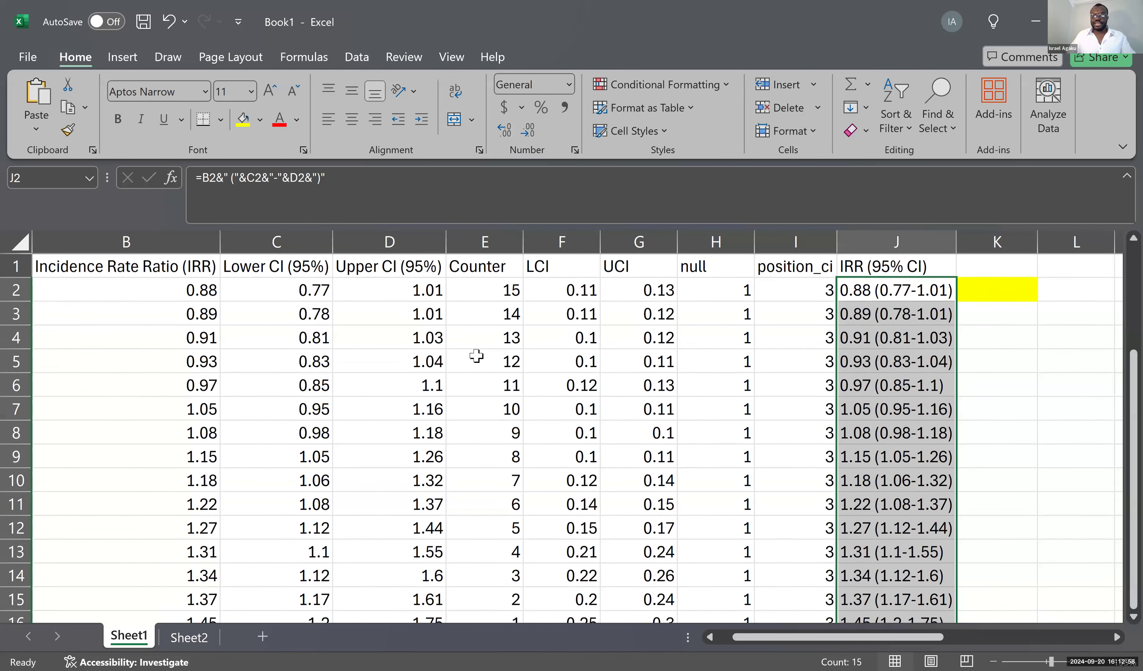
scroll(377, 325, left, 3)
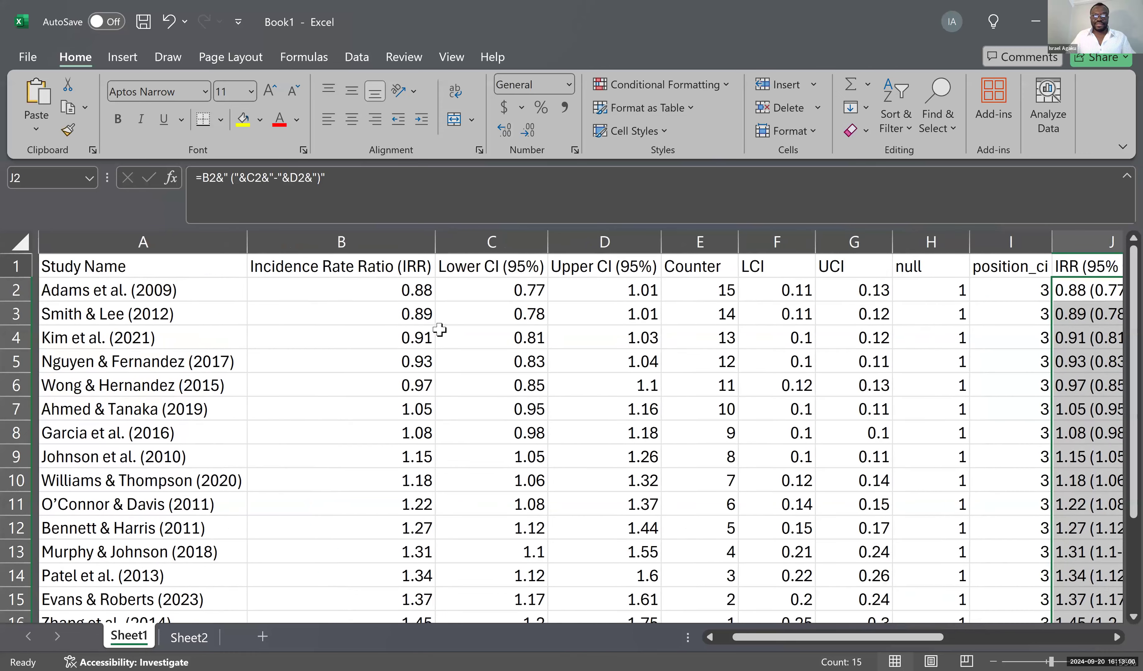
Insert an empty row 2 between the column headers and the first study
scroll(604, 306, right, 3)
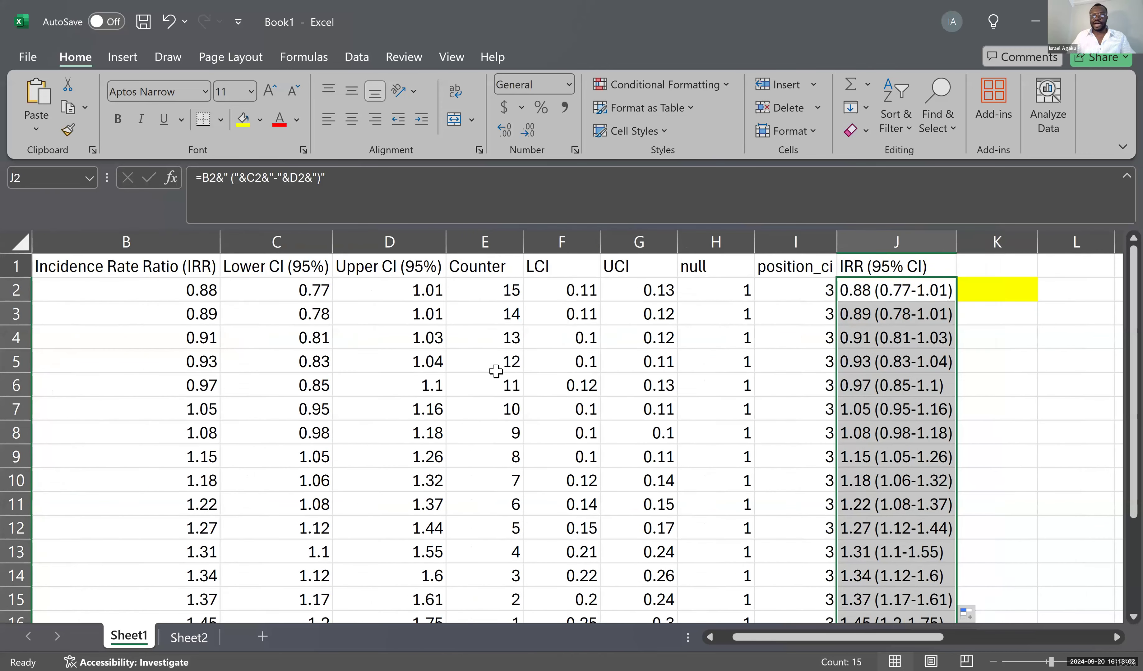
scroll(528, 380, down, 1)
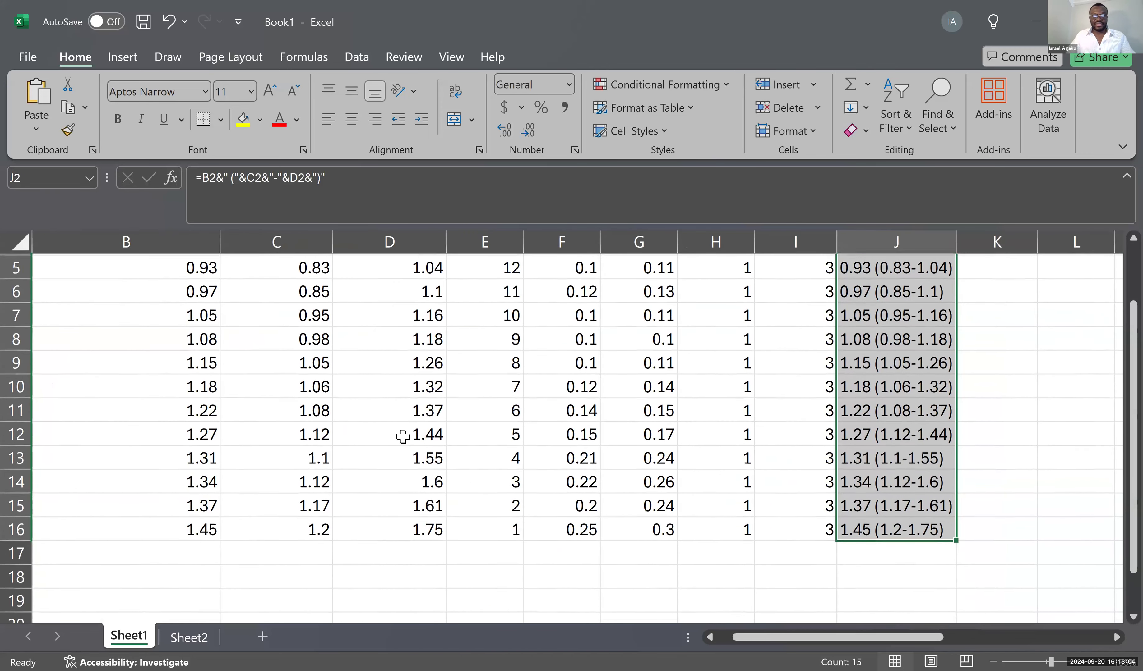
click(428, 545)
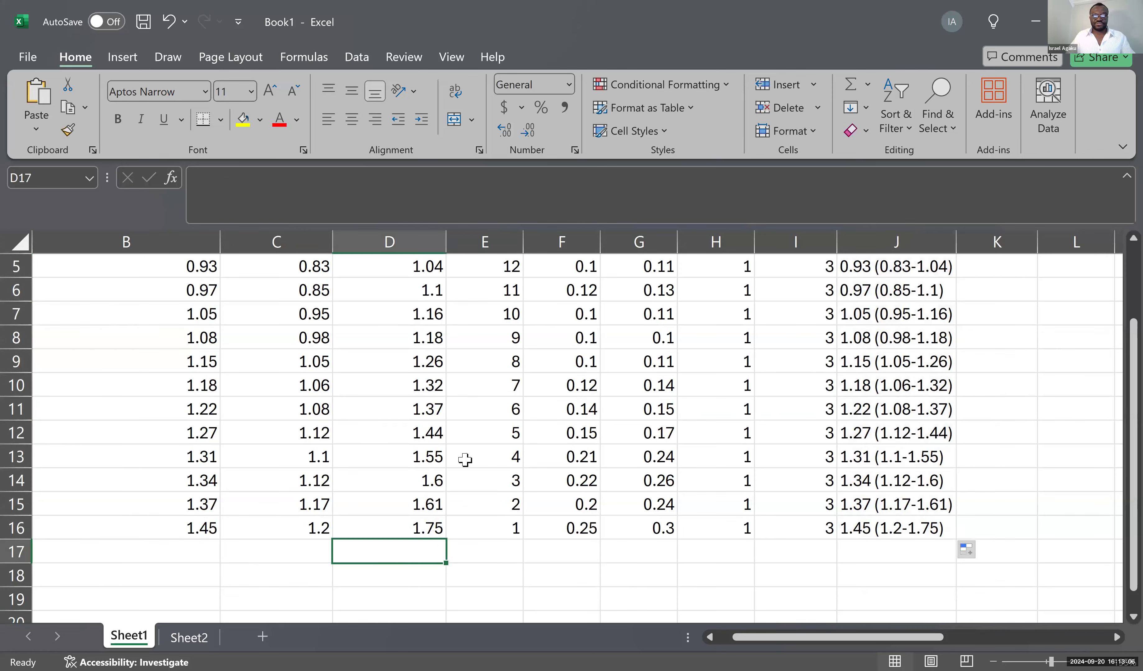
scroll(465, 460, up, 2)
scroll(464, 460, left, 2)
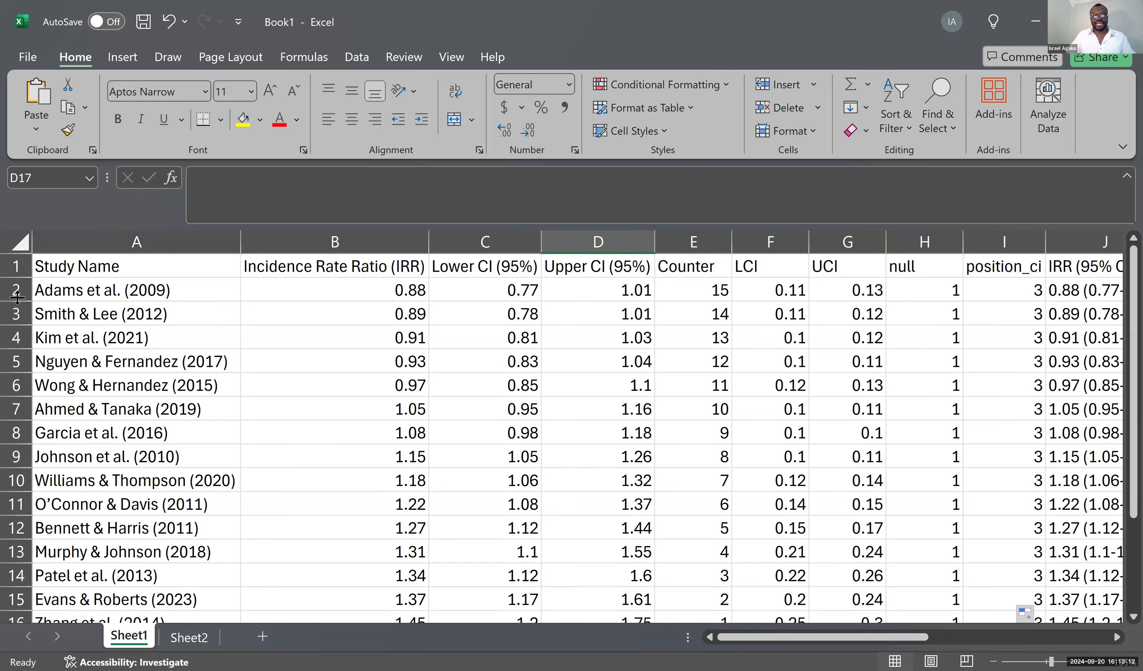
click(12, 293)
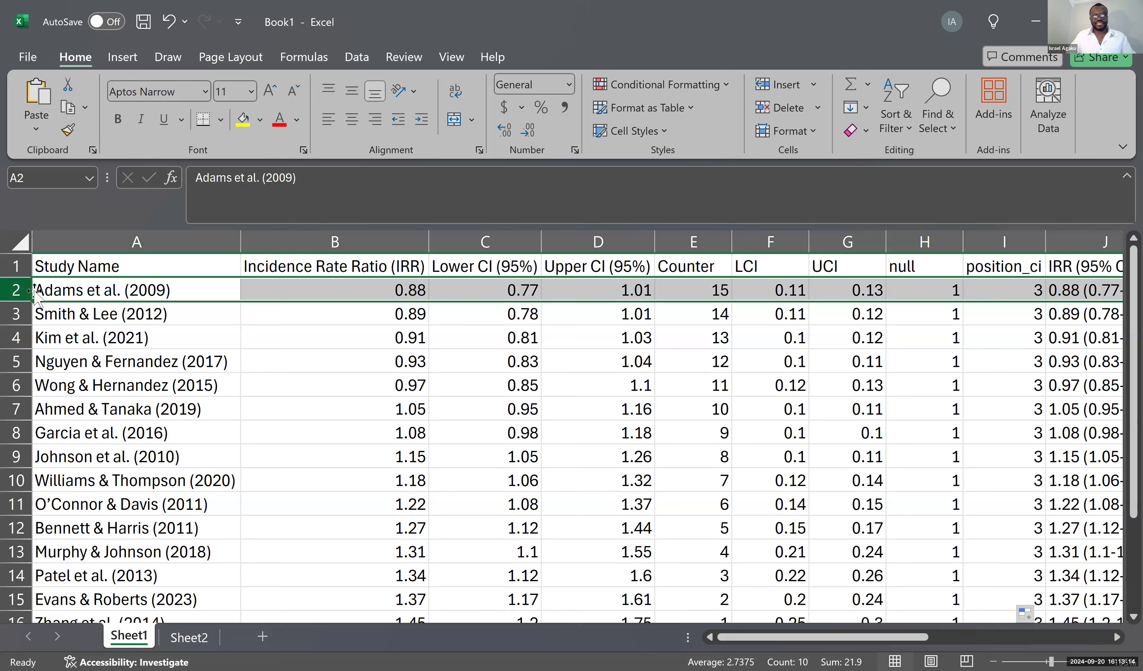
right_click(73, 290)
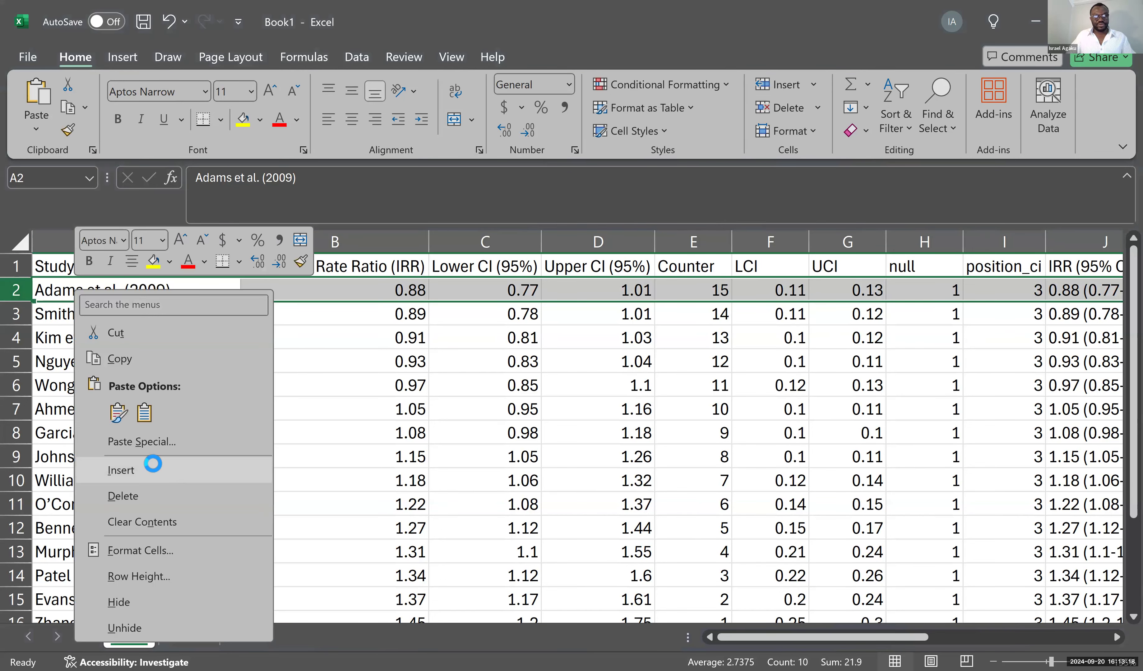
click(152, 463)
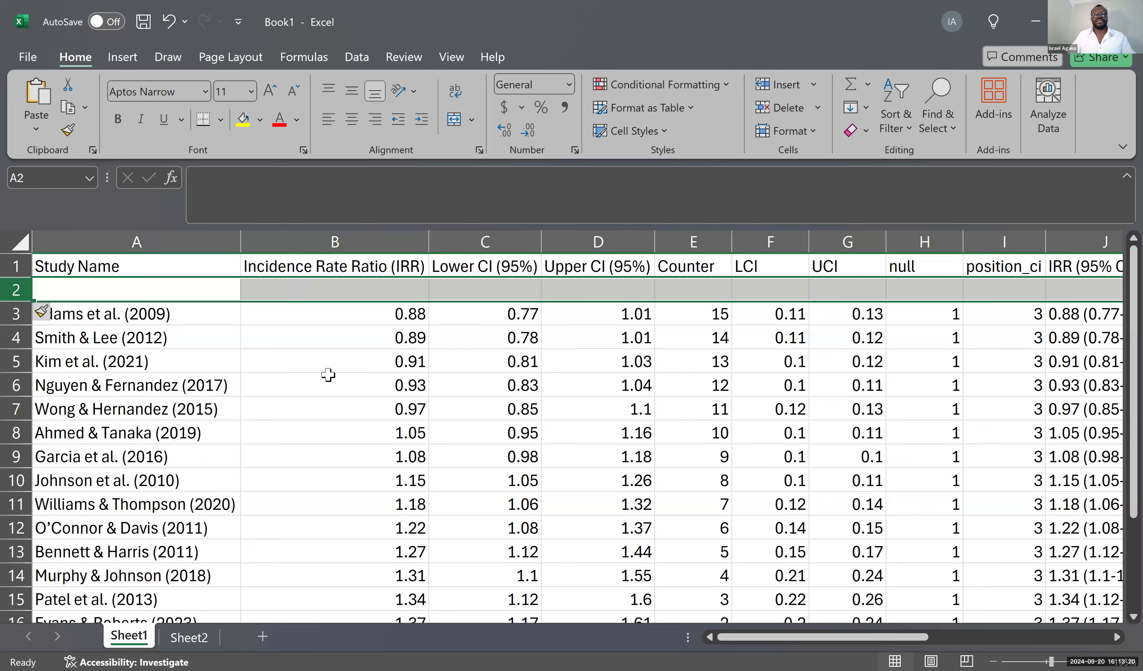
Complete the fourth task in cell A5 of Sheet2 as "4. Insert an empty row between the column names and the actual data"
click(188, 638)
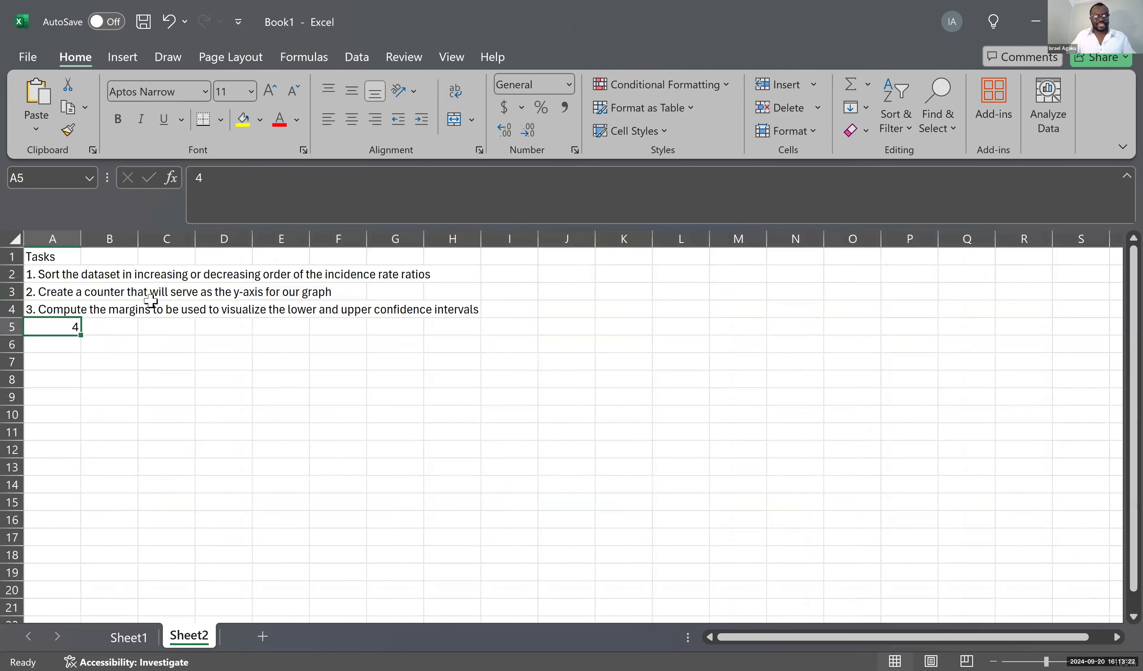
click(242, 198)
text(. iN Inser a)
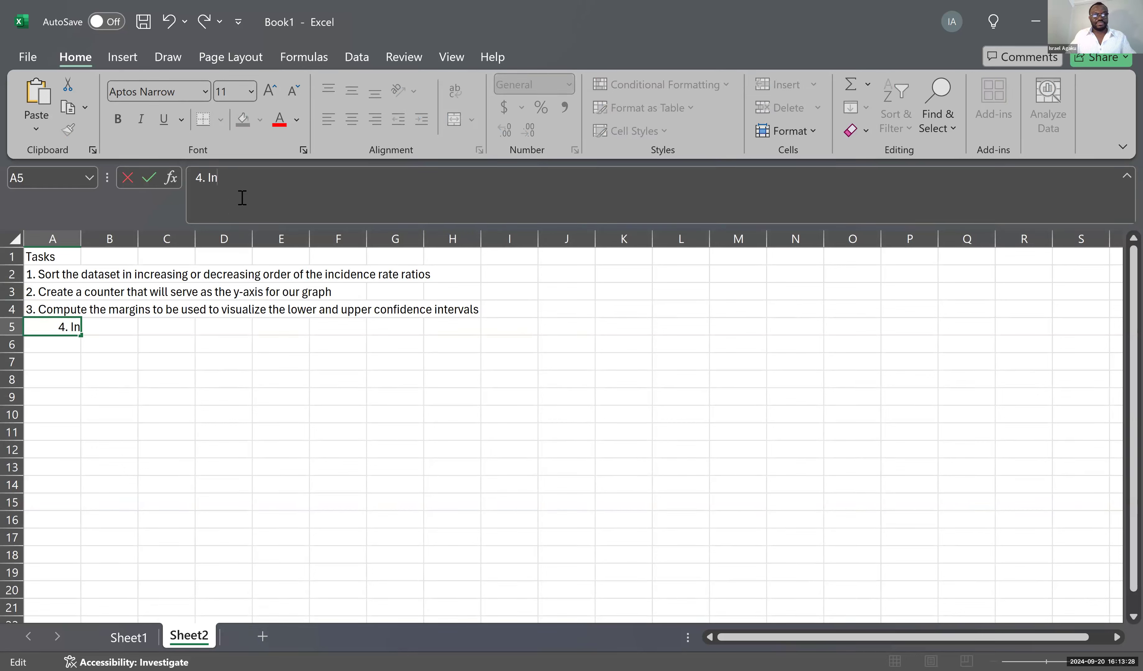
key(BackSpace)
key(BackSpace)
text(t an empty)
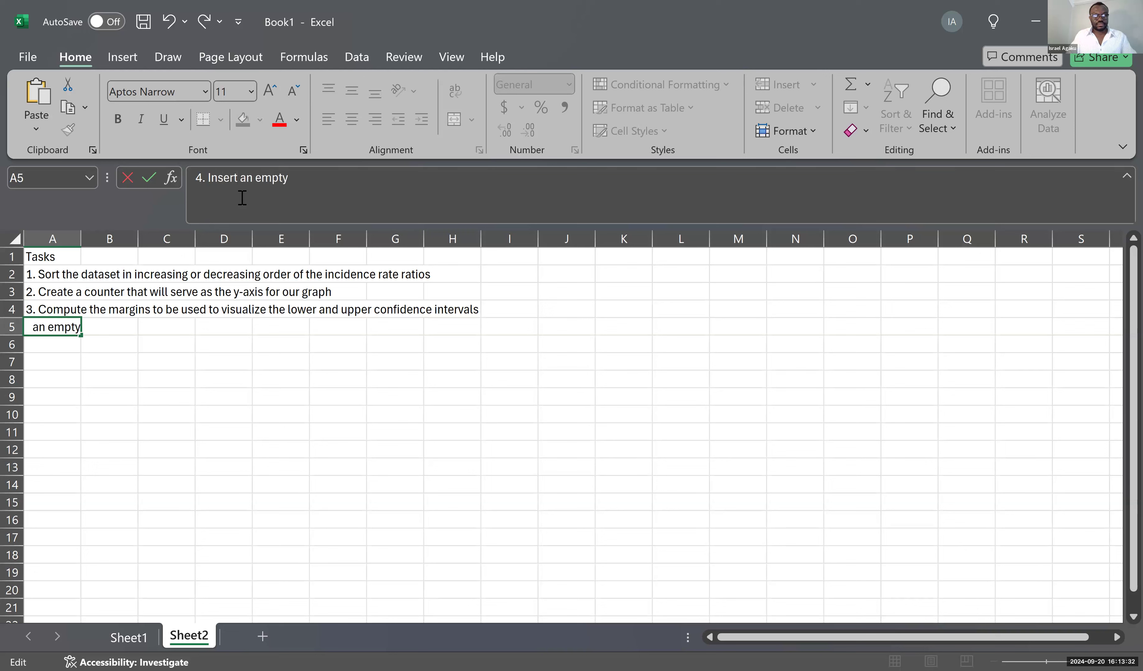
text( row between t)
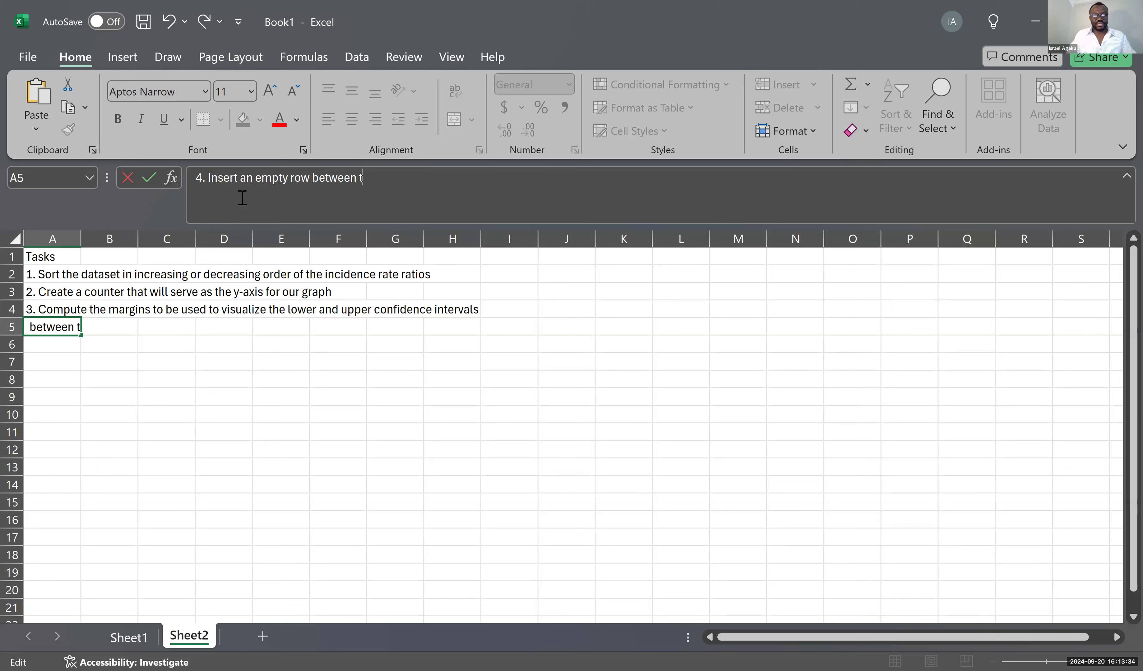
text(he column names and the actu)
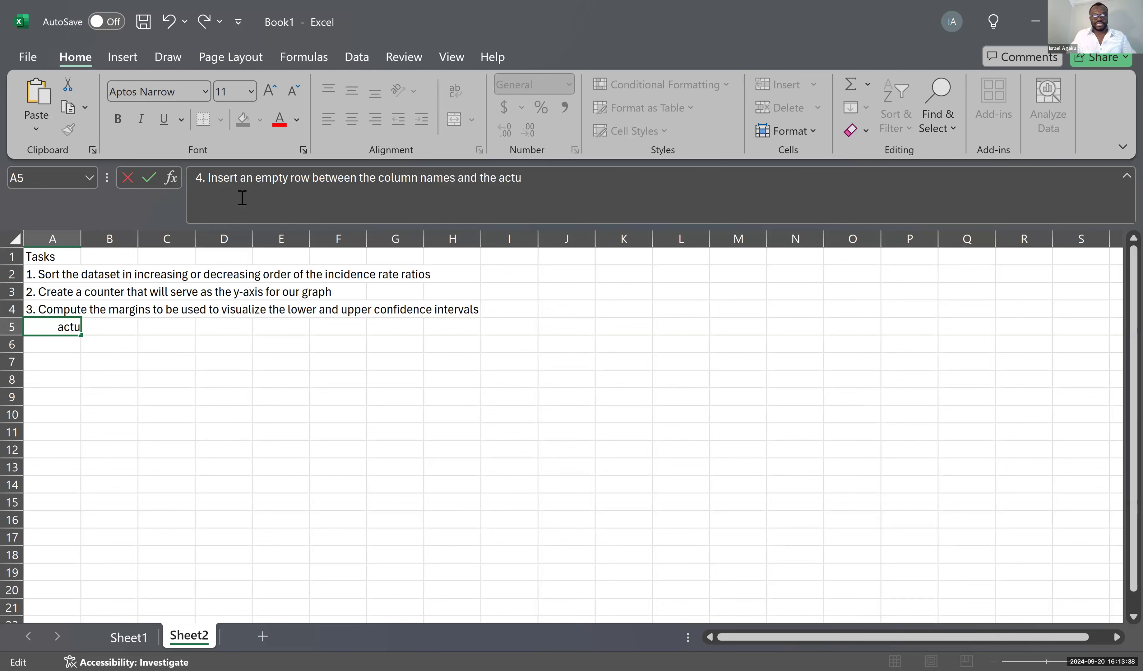
text(al data)
key(Return)
Insert a 2-D stacked bar chart on Sheet1 from the study names in A3:A17
click(130, 639)
click(392, 387)
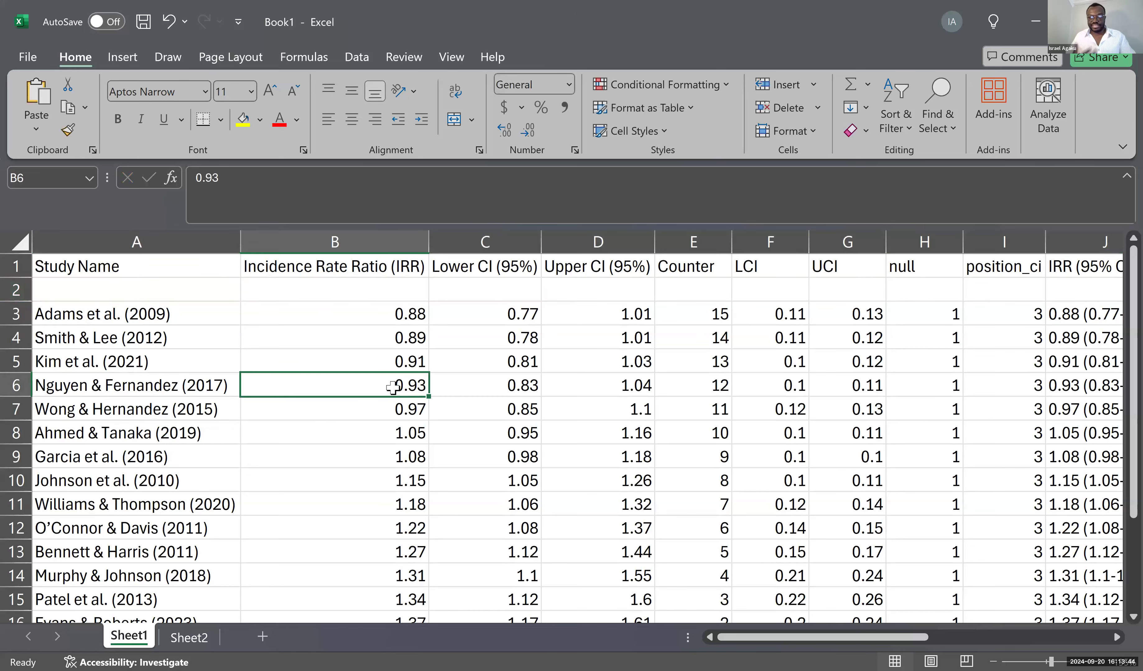
scroll(398, 311, down, 1)
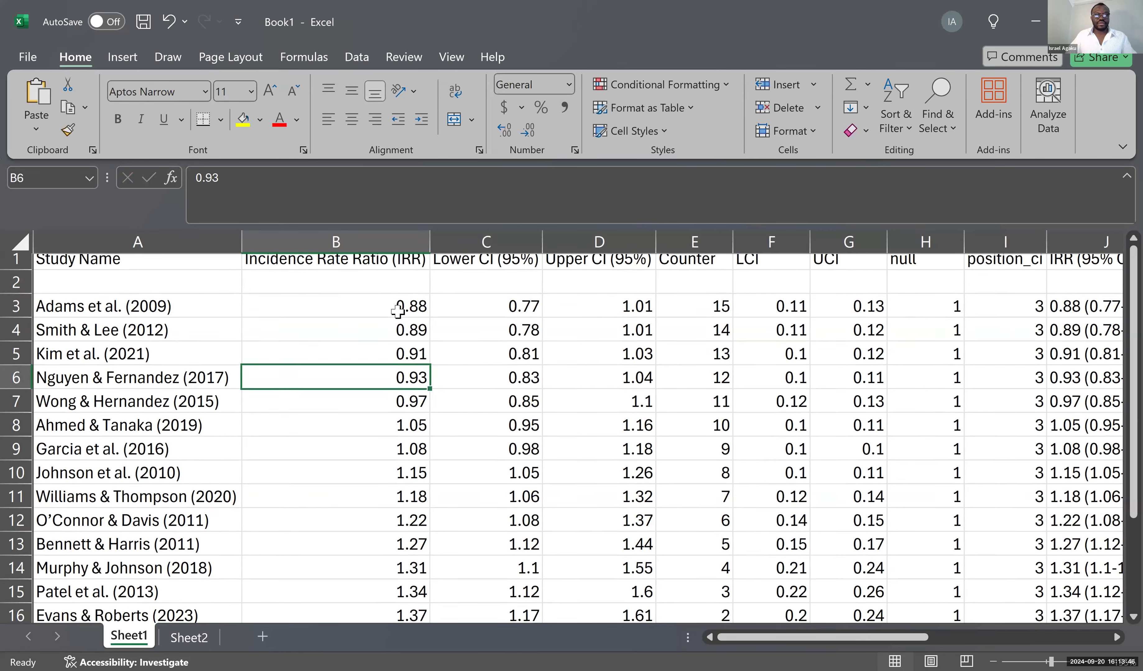
scroll(398, 311, down, 2)
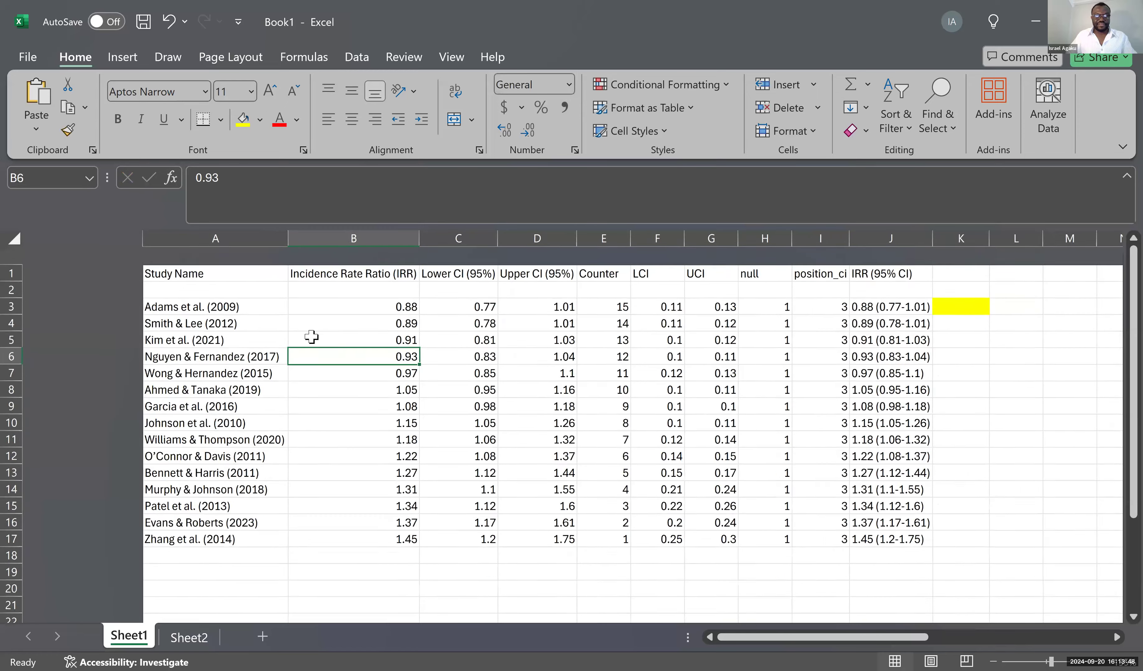
click(231, 387)
key(Down)
scroll(228, 381, up, 1)
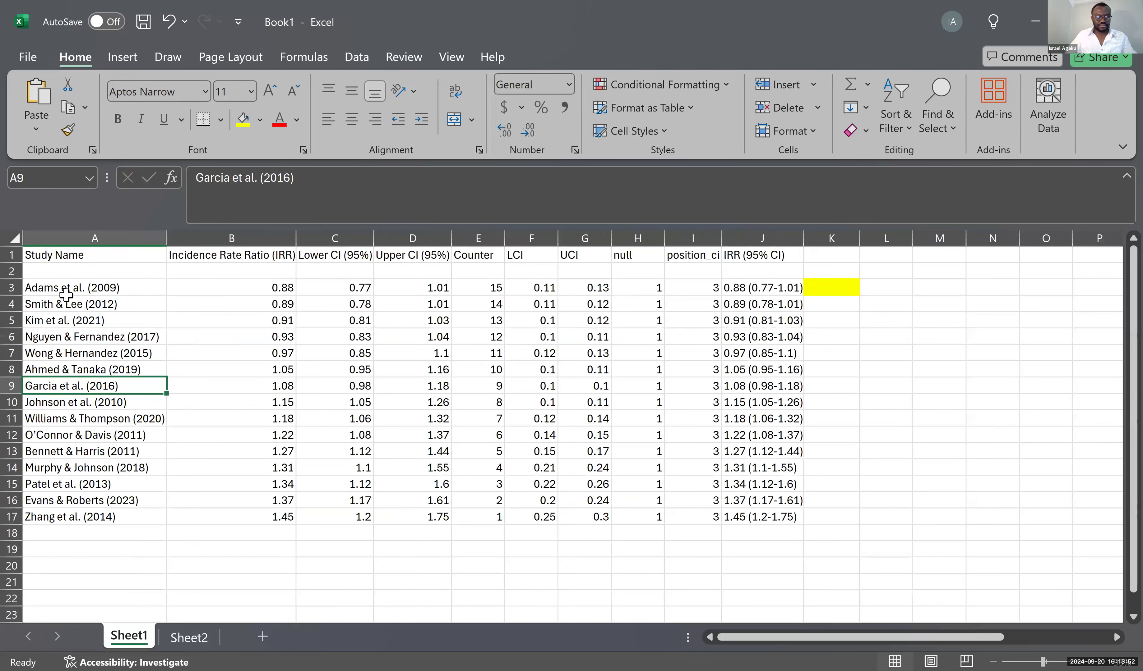
click(60, 287)
drag(60, 287, 78, 526)
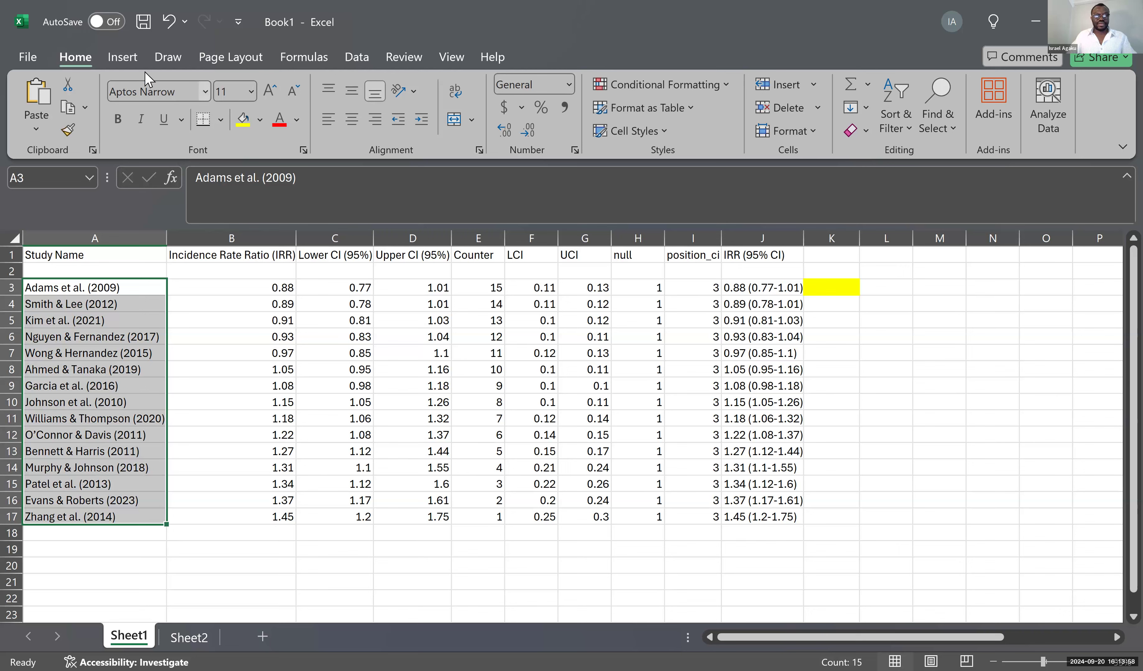
click(124, 62)
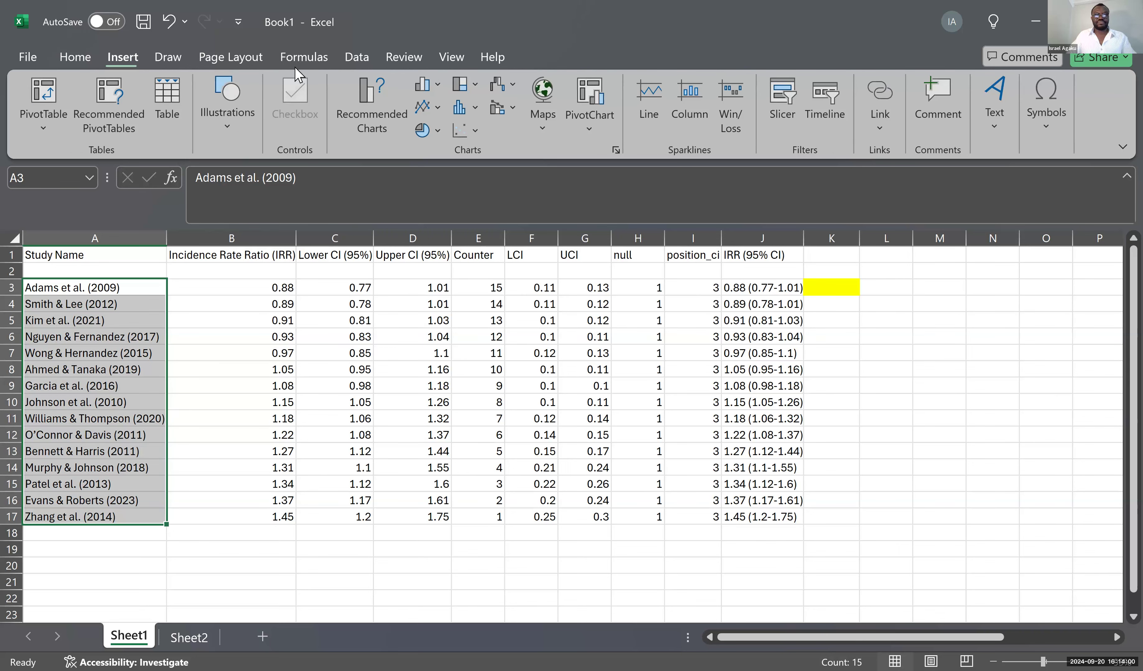
click(432, 85)
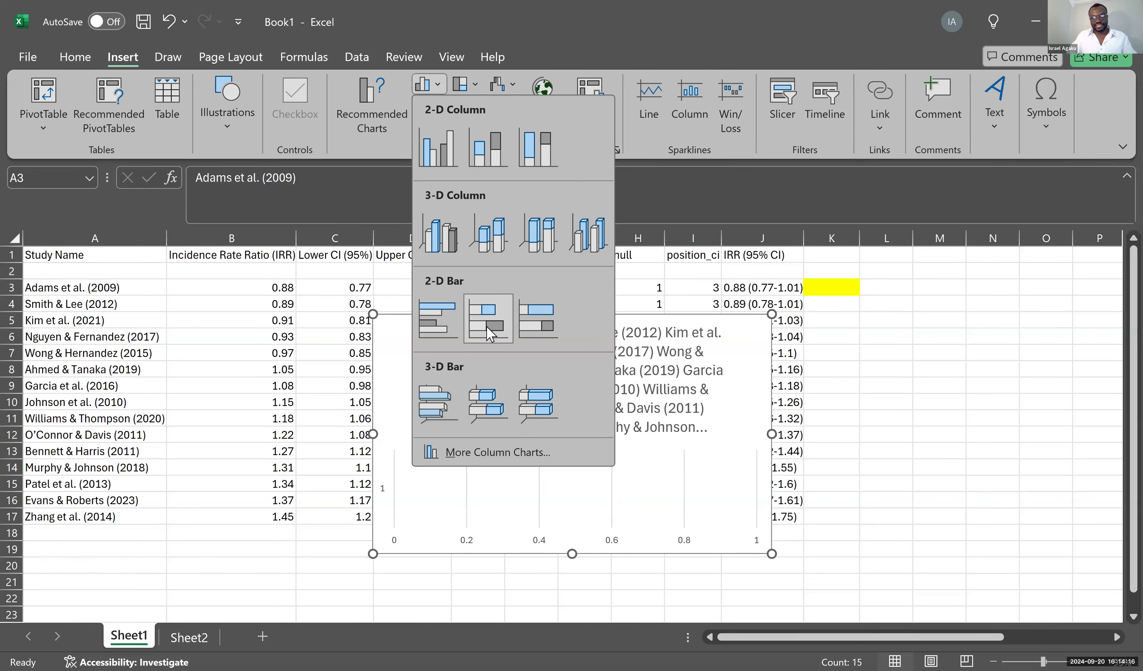
click(490, 331)
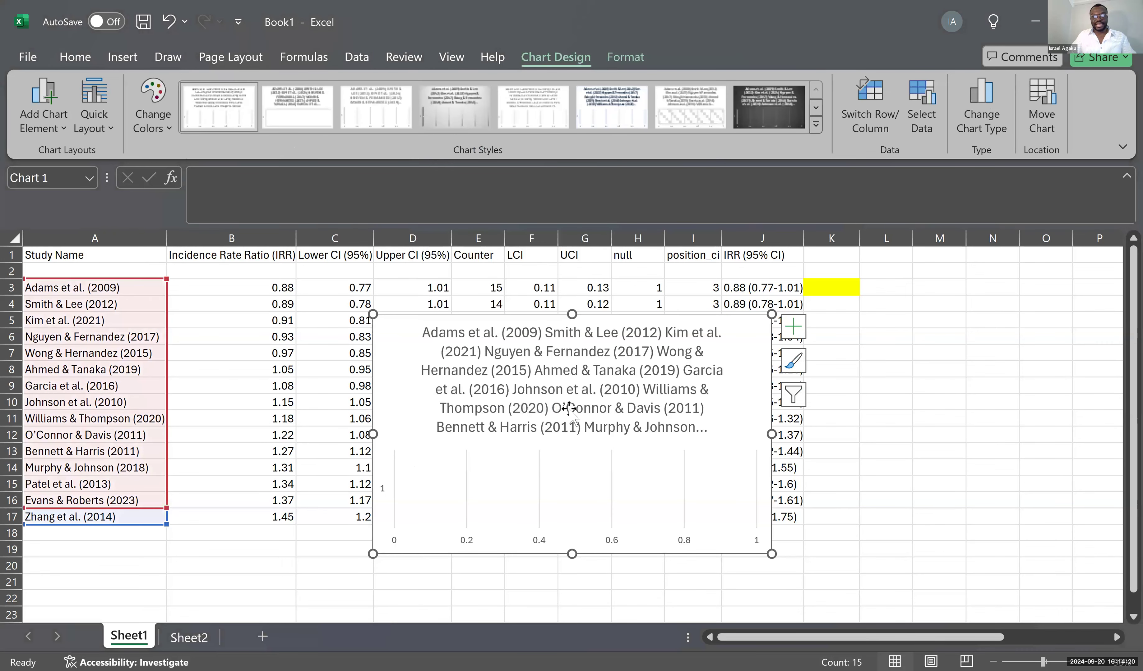
Move the chart off the data table into the empty cells beyond the IRR (95% CI) column, beside the lower rows
scroll(568, 410, down, 2)
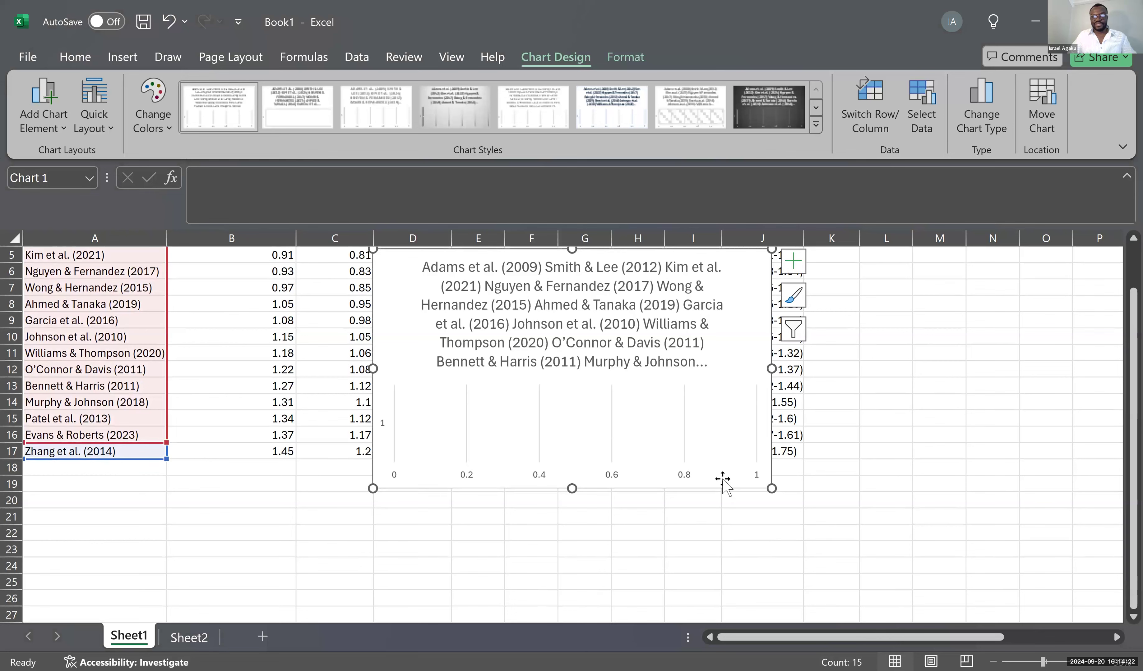
drag(723, 480, 936, 590)
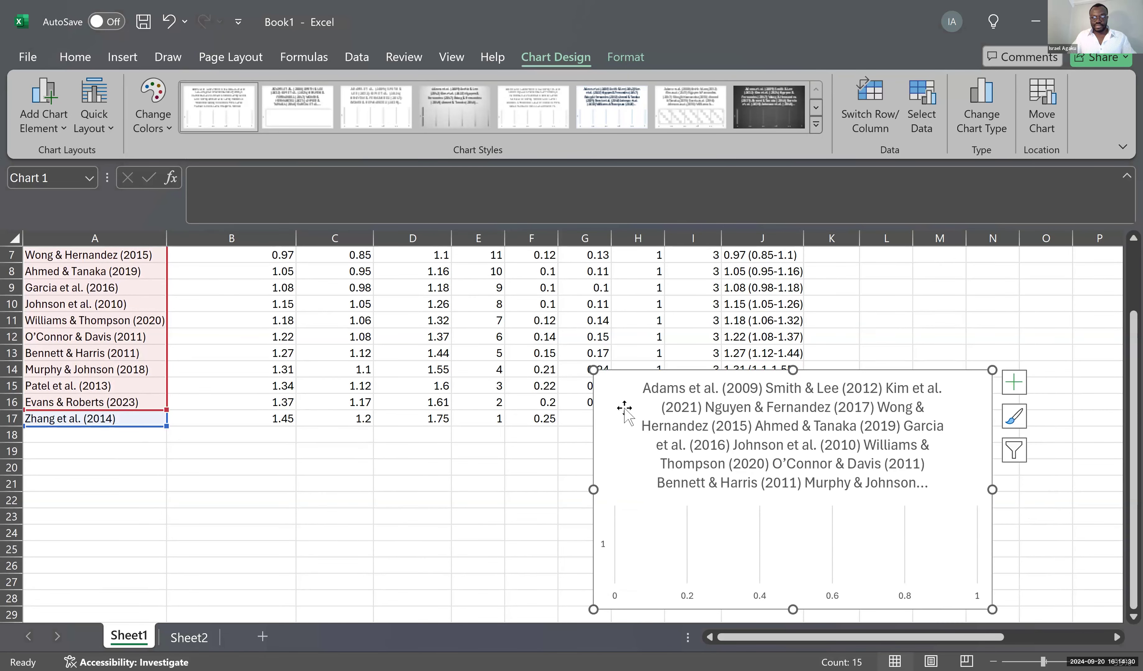
drag(599, 401, 677, 476)
scroll(438, 395, up, 2)
scroll(645, 507, right, 2)
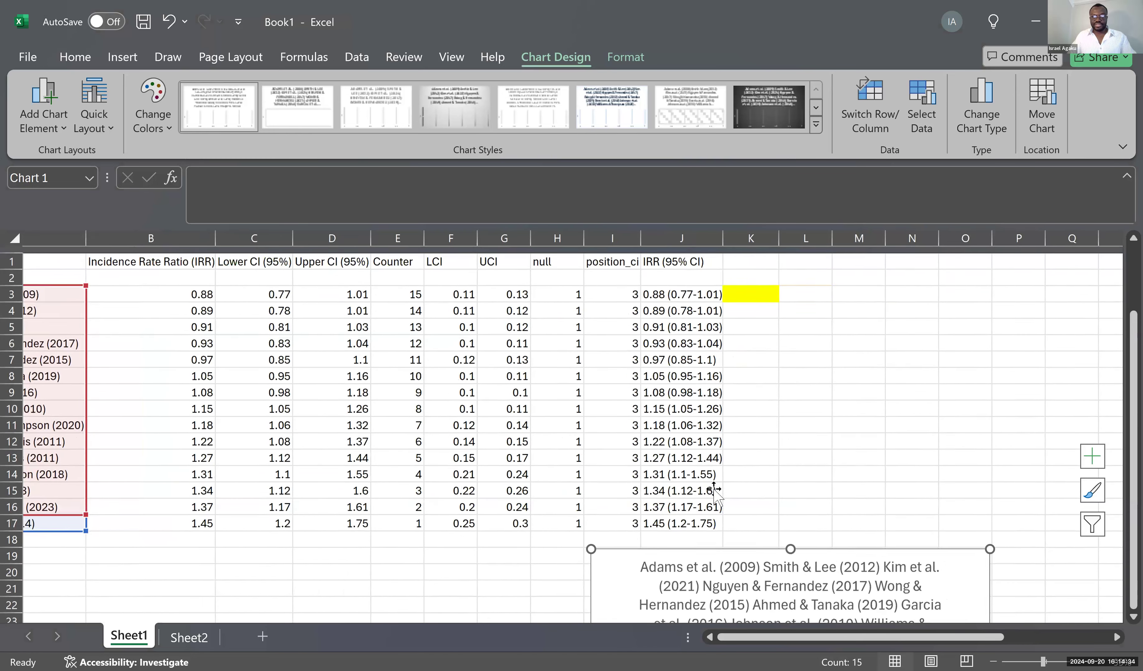
scroll(664, 558, right, 1)
drag(547, 552, 713, 452)
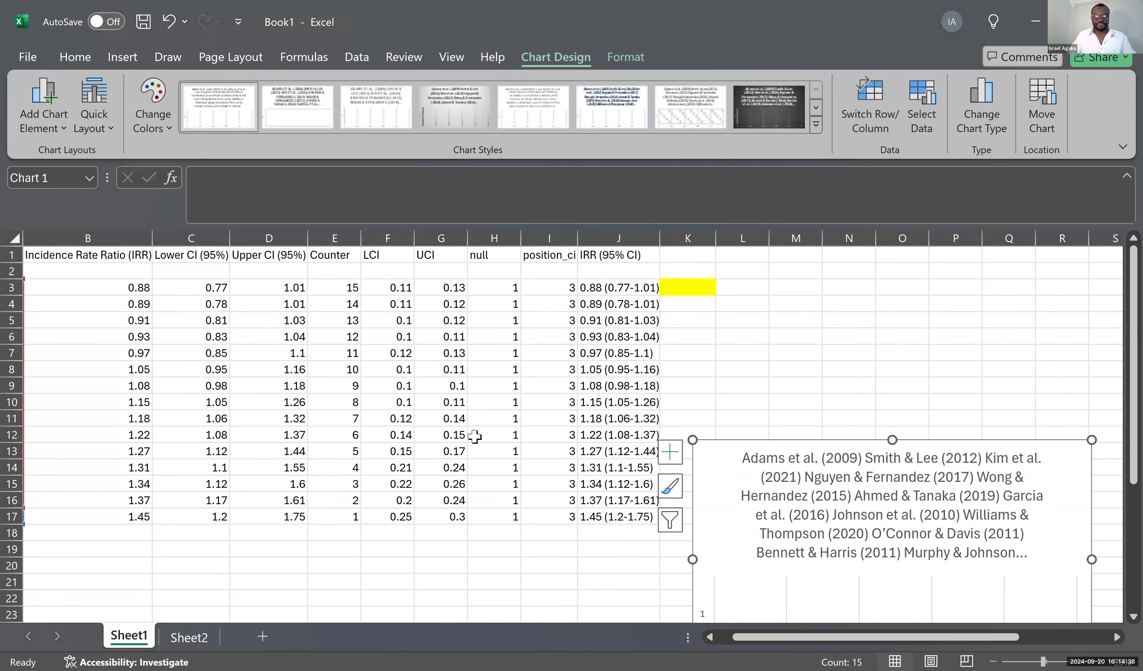
scroll(475, 436, down, 2)
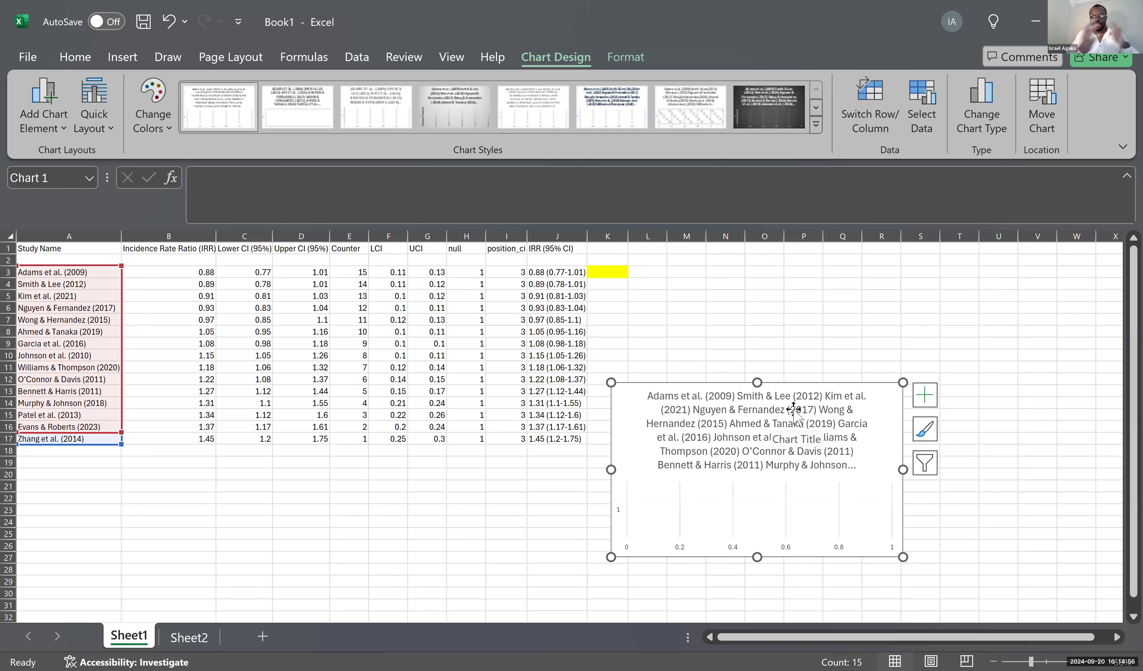
Switch the chart's rows and columns, and open its data source settings clear of the data table
click(876, 97)
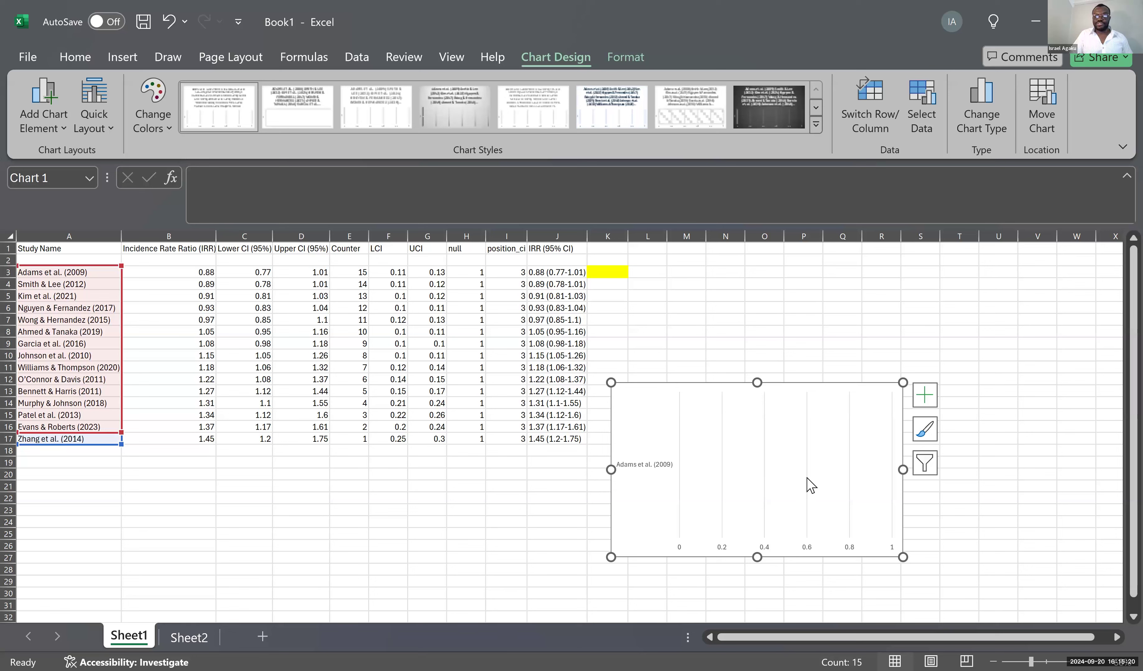
click(778, 462)
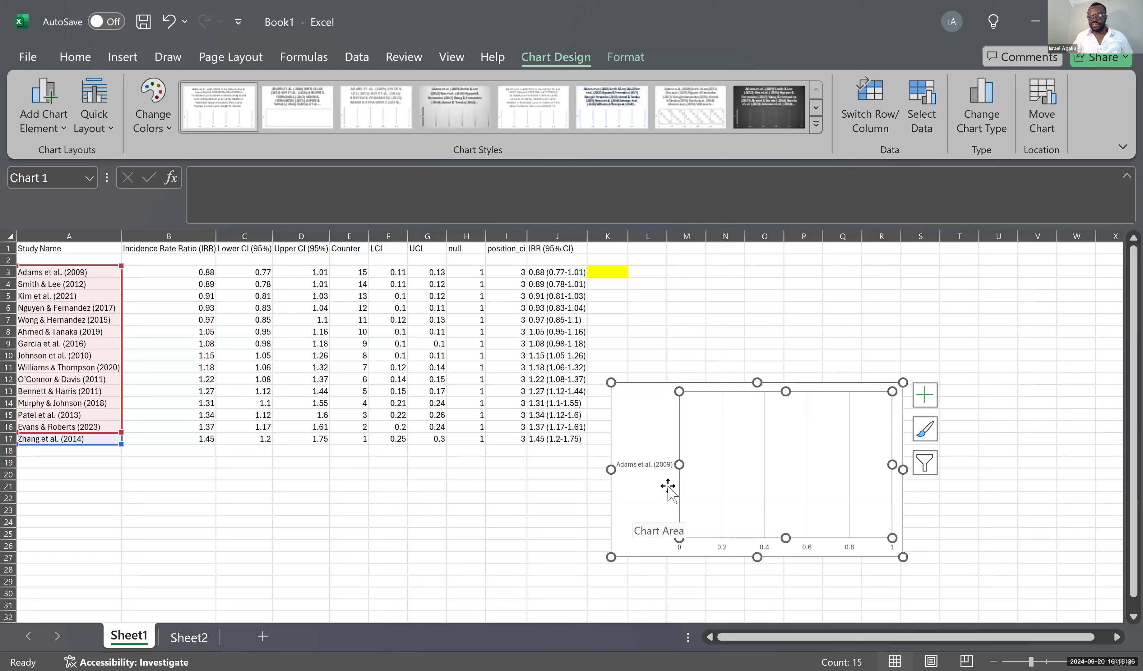
right_click(789, 458)
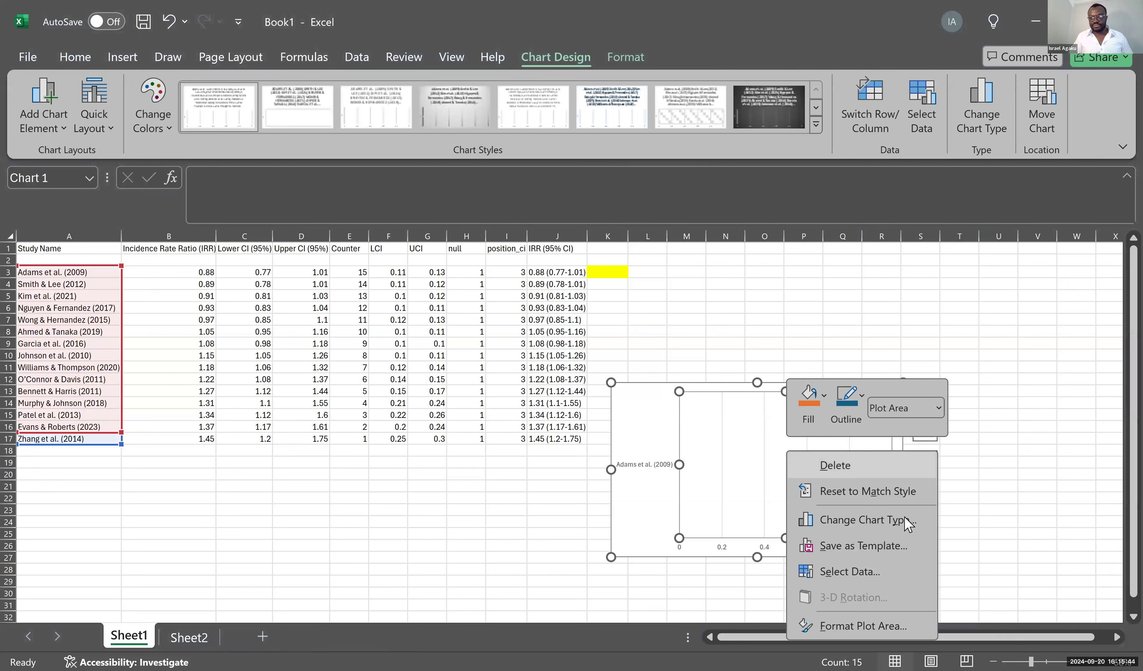
click(873, 572)
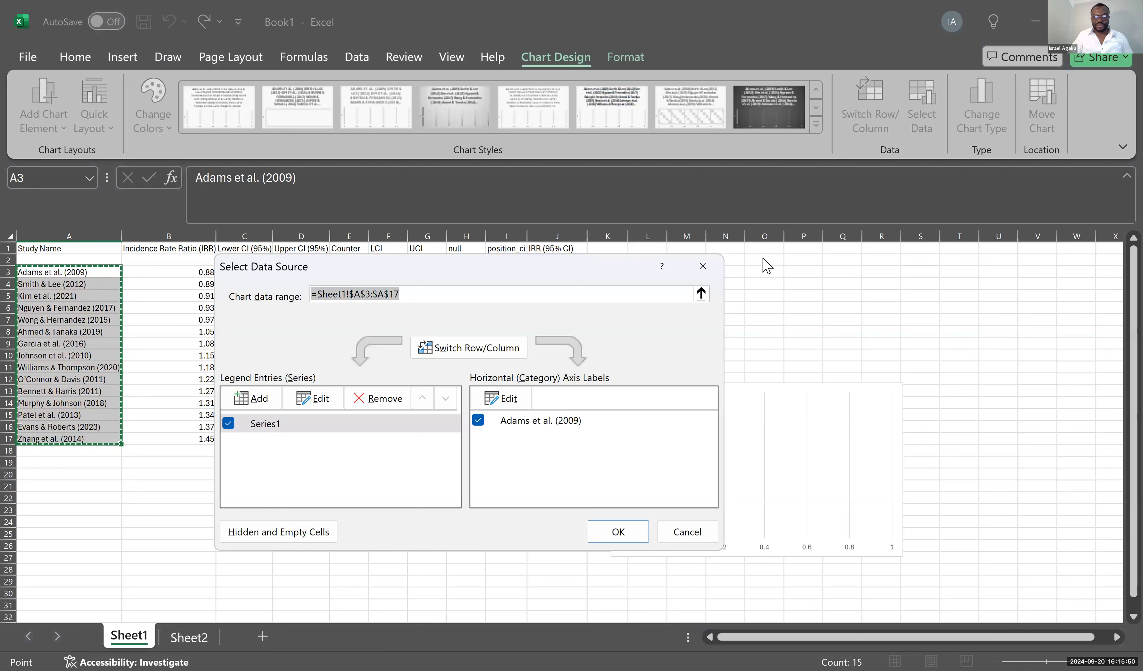
drag(572, 356, 906, 378)
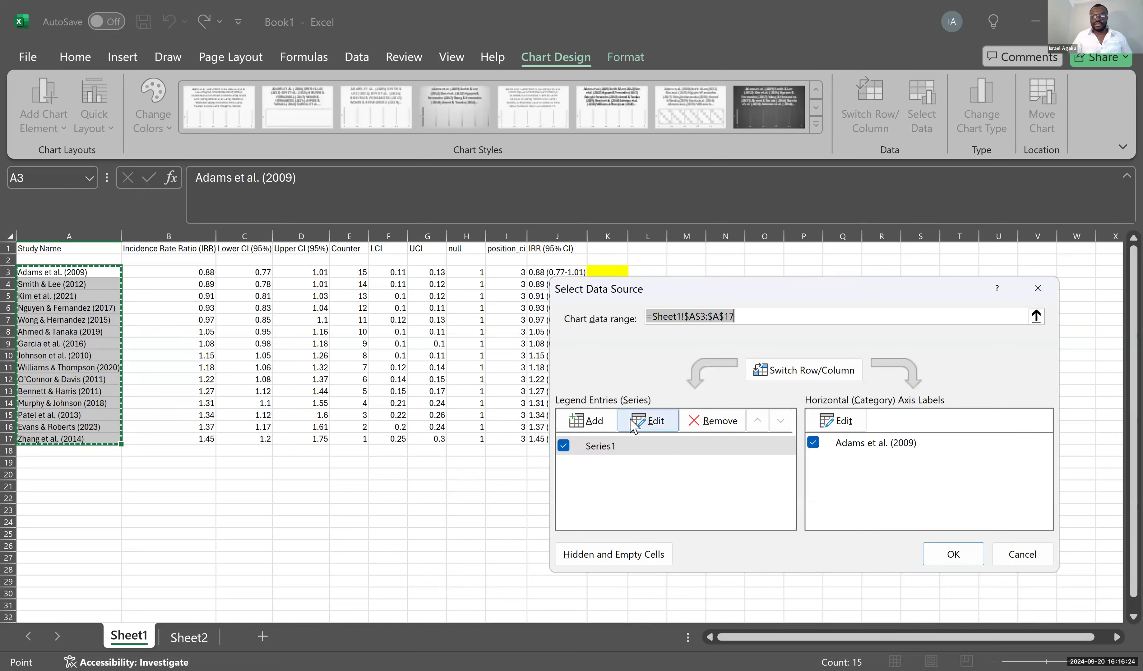
Edit the chart's only series and take its name from the Study Name header in Sheet1 cell A1
click(650, 421)
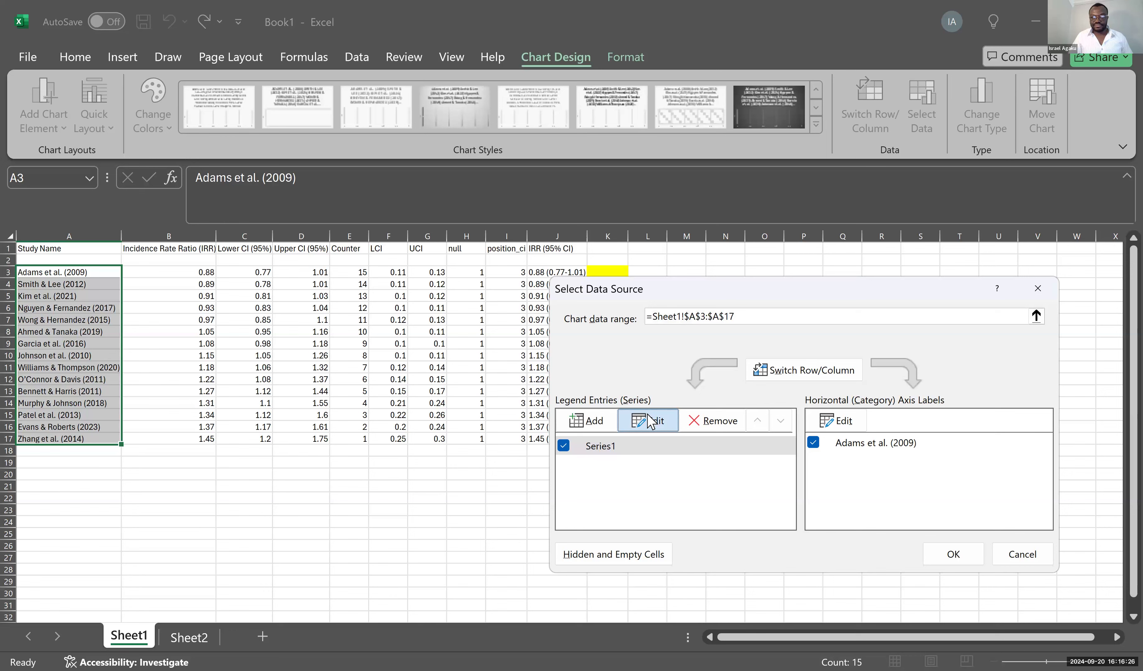
click(650, 421)
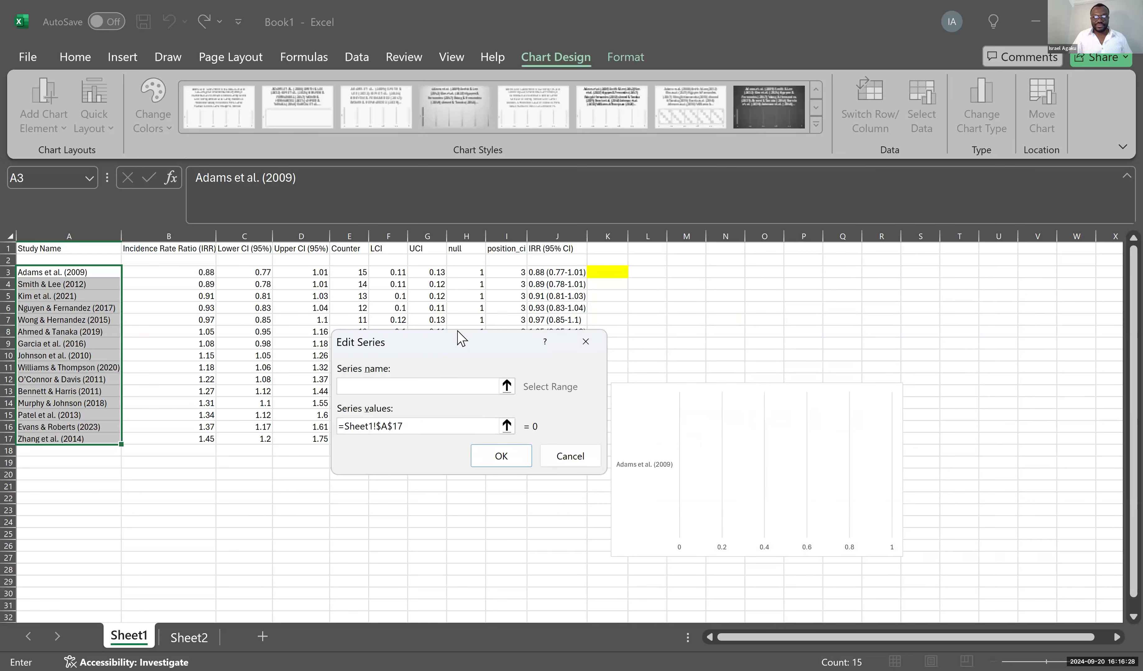
drag(457, 333, 568, 383)
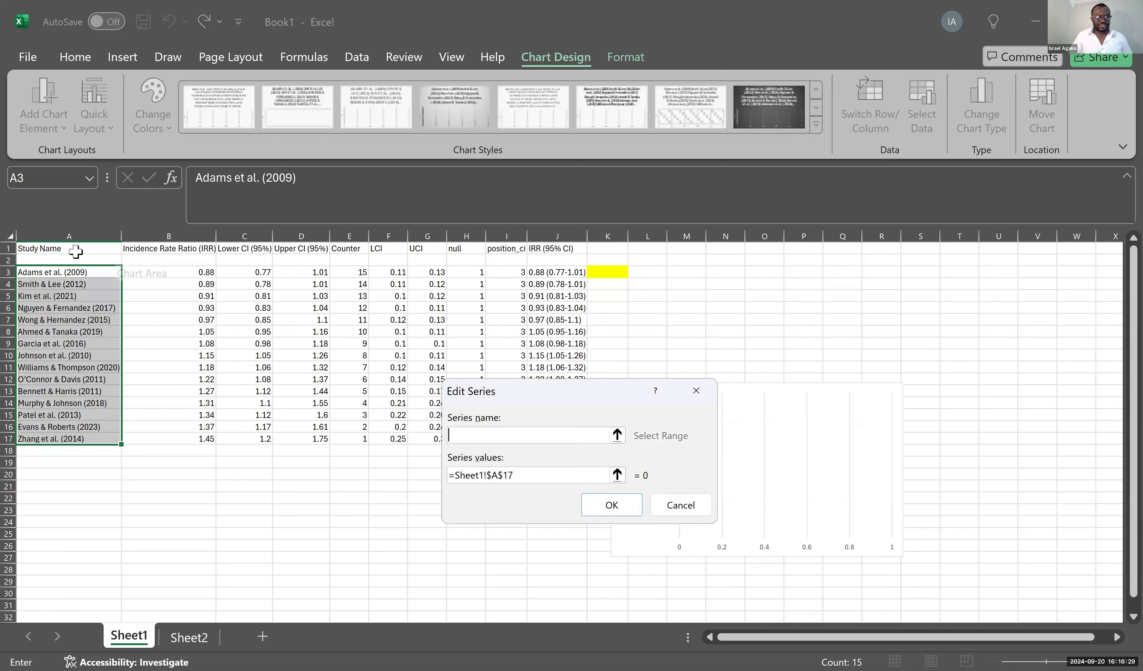
click(57, 249)
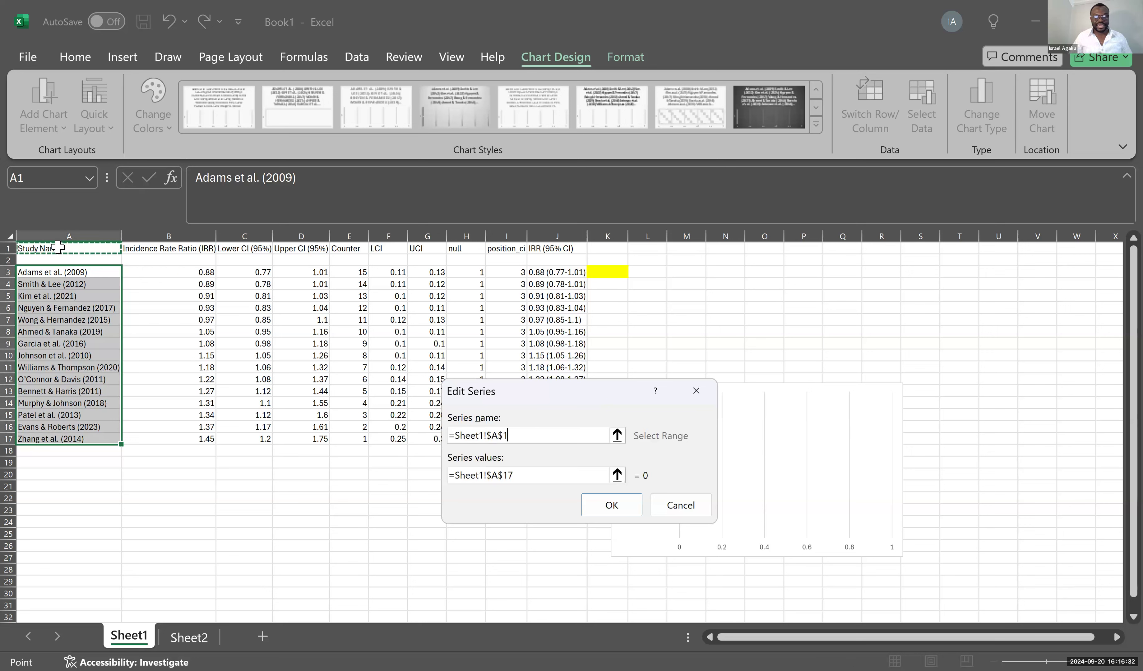
Replace the series values with the Counter column range =Sheet1!$E$2:$E$18 and apply the series edit
click(533, 476)
drag(534, 481, 398, 480)
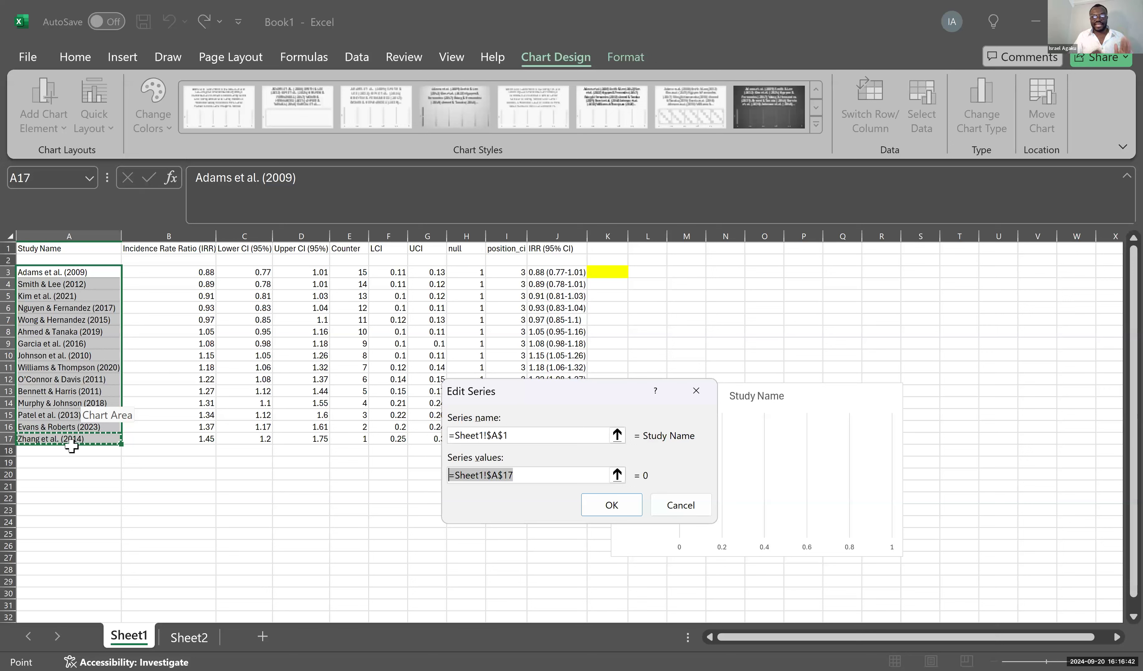
key(BackSpace)
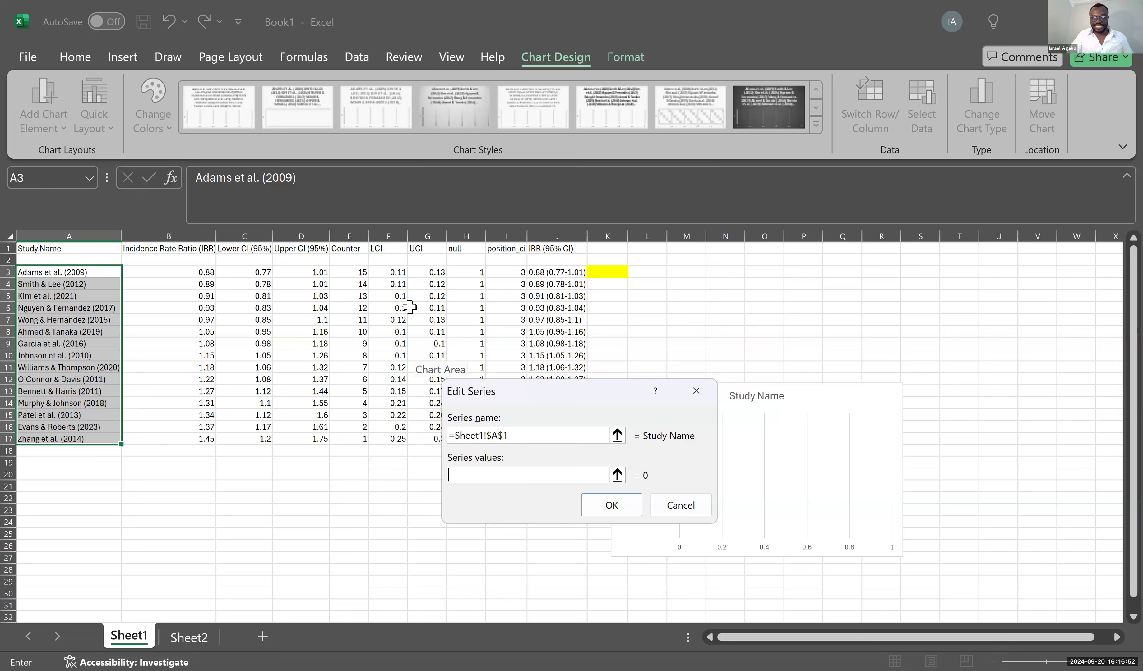
click(349, 260)
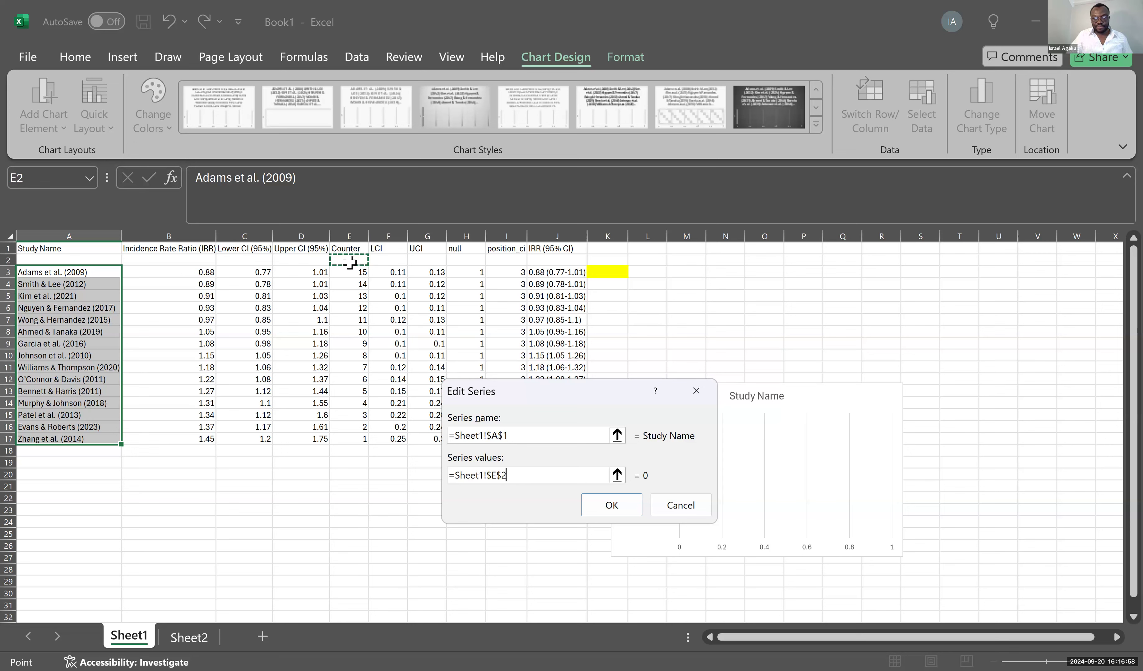
shift+click(364, 456)
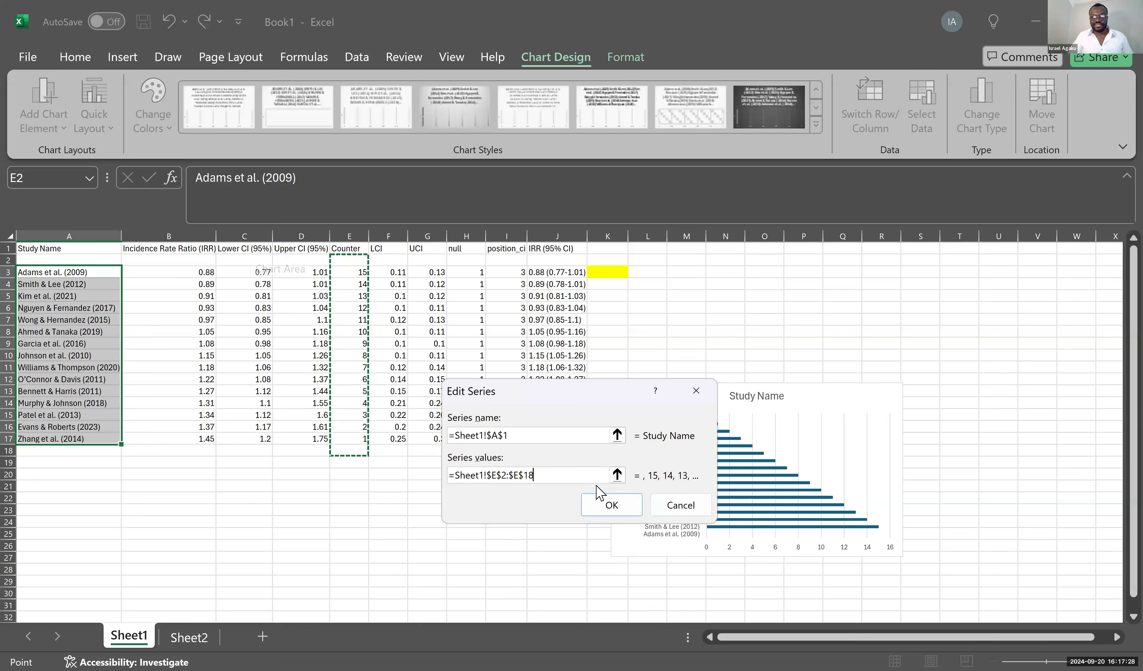
click(608, 507)
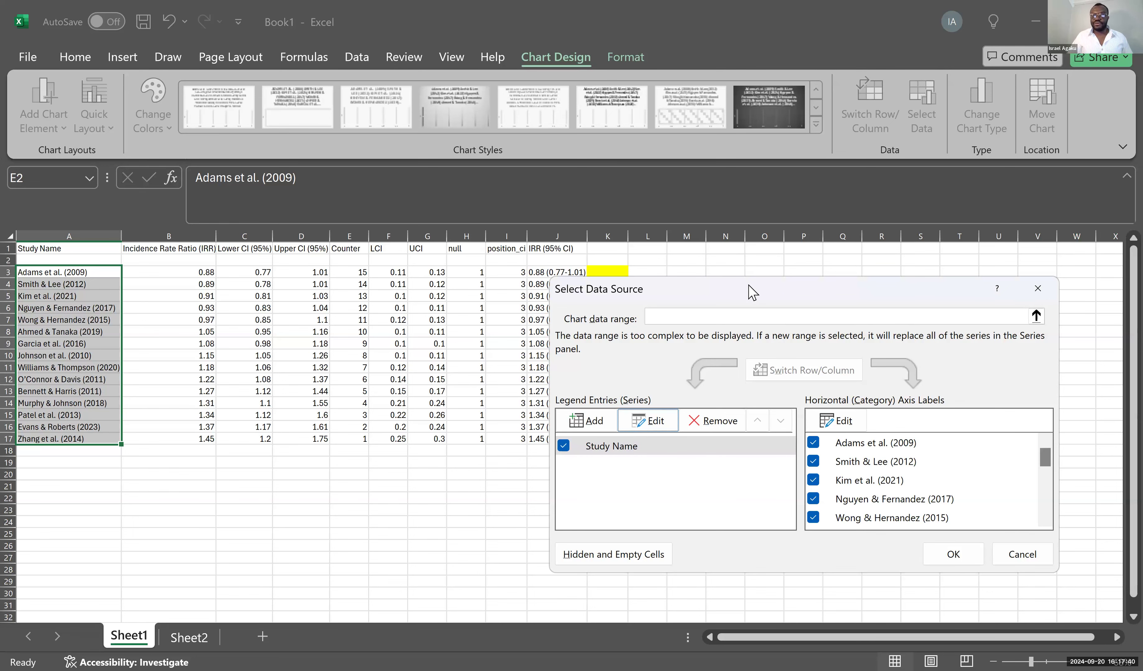
Set the category axis label range to =Sheet1!$A$2:$A$18 and apply the chart's data source changes
drag(748, 286, 627, 261)
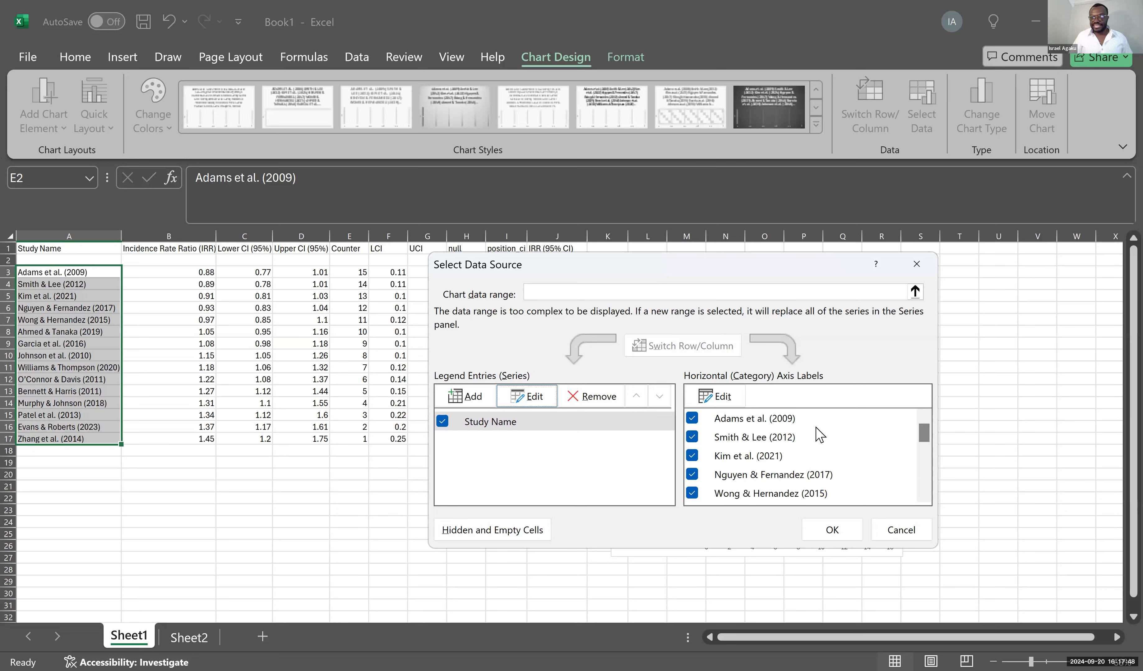
click(726, 400)
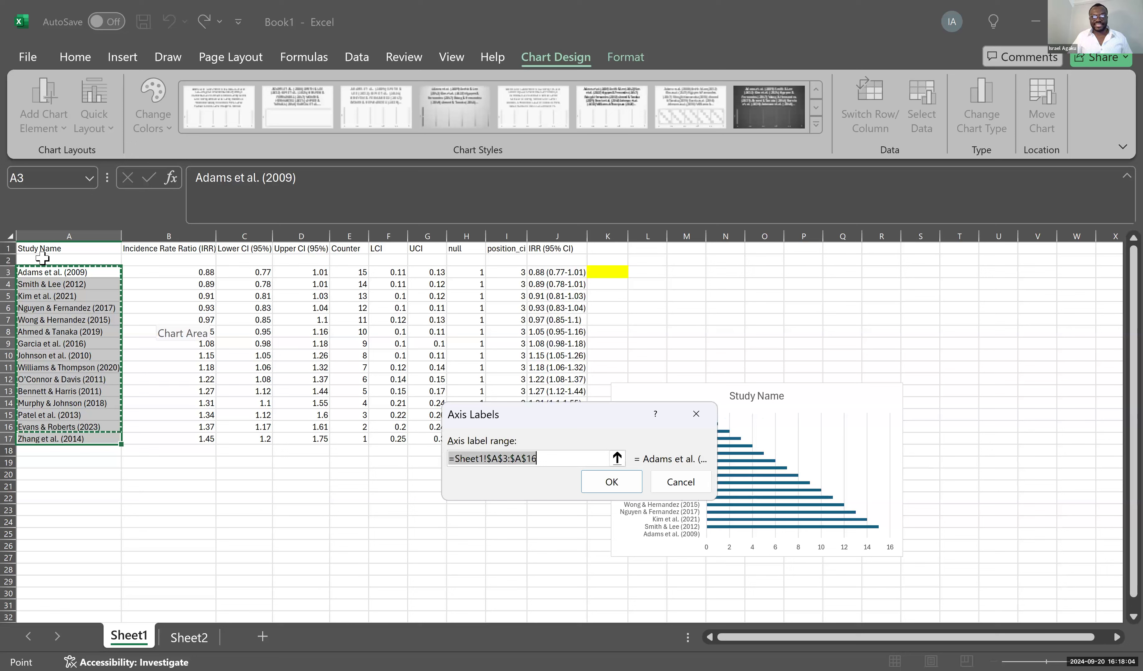
click(42, 259)
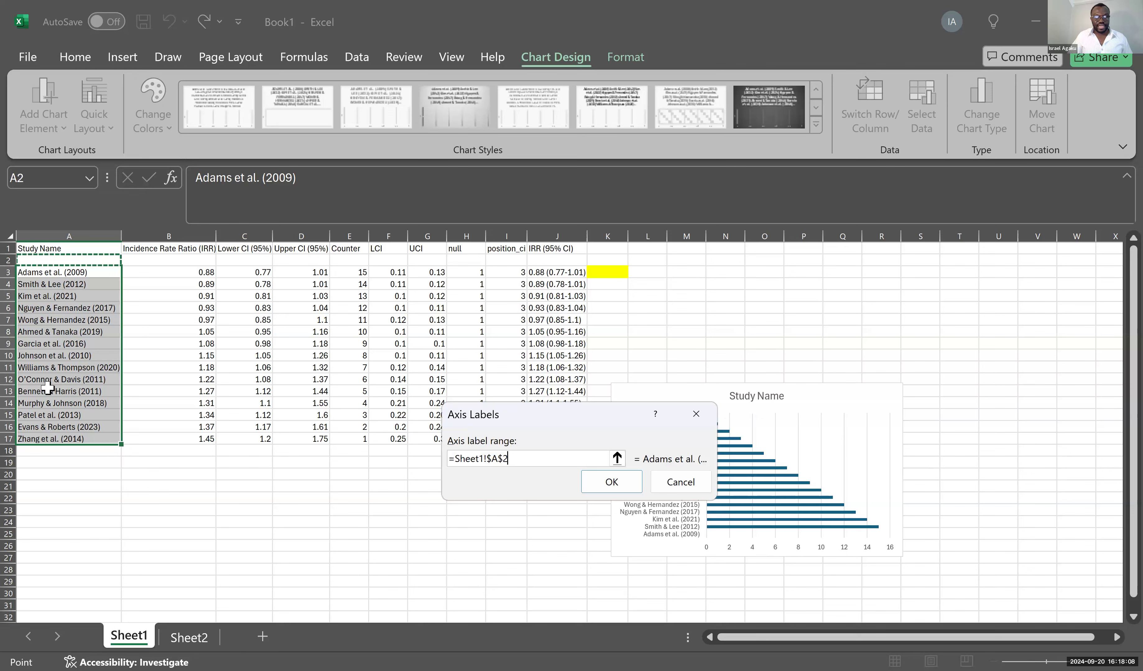
shift+click(40, 459)
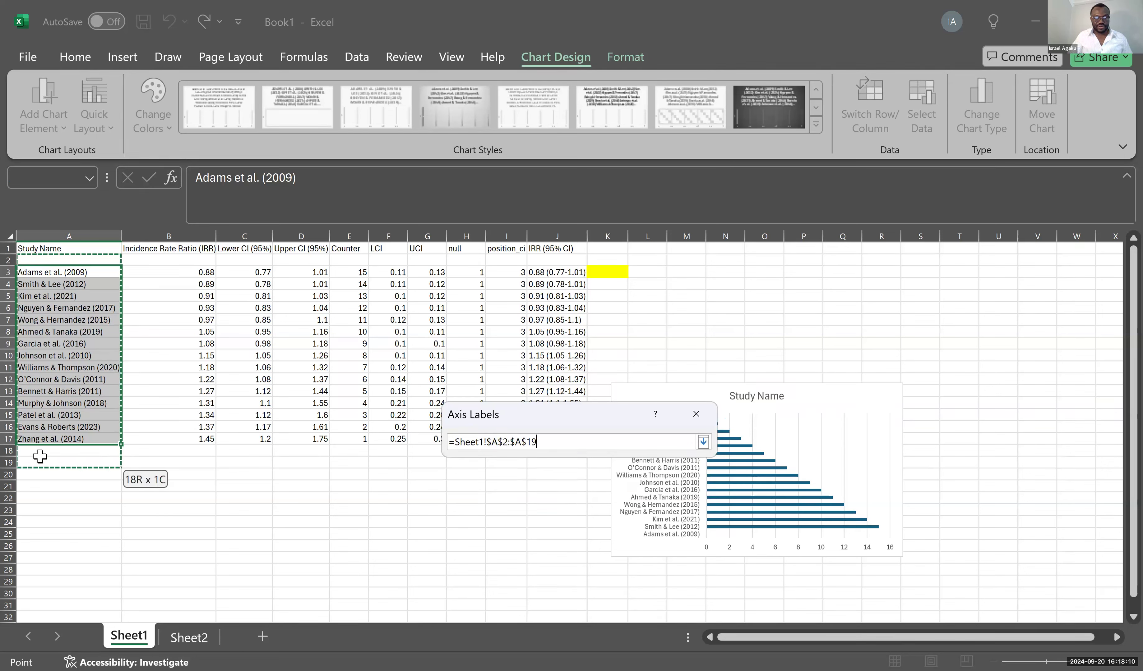
shift+click(41, 455)
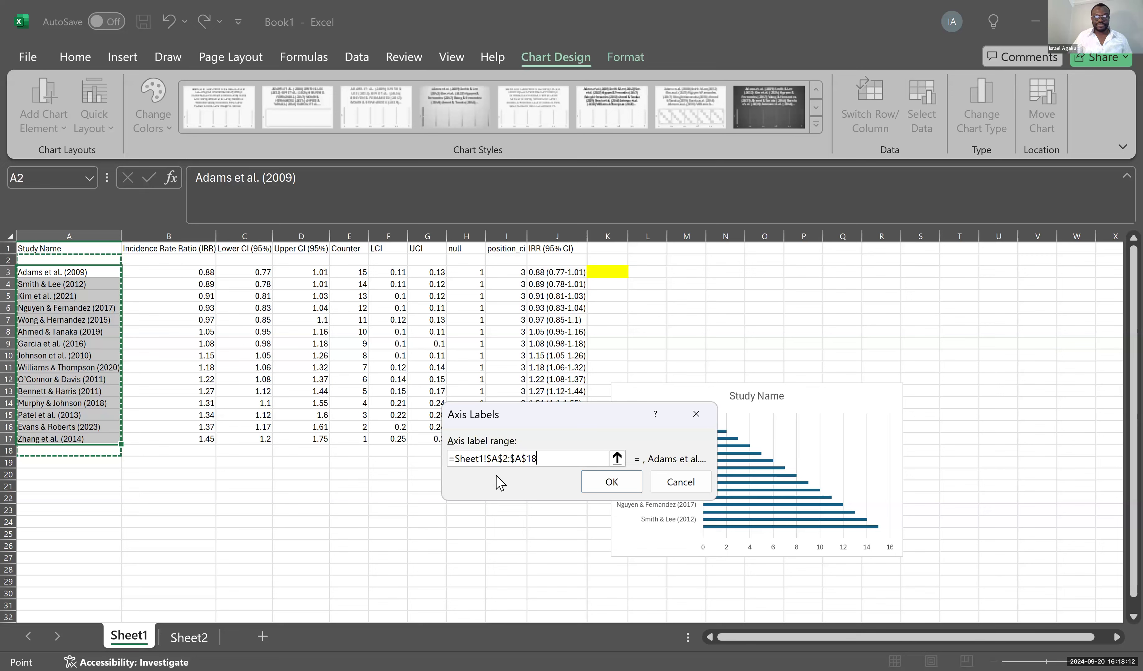
click(618, 482)
click(845, 533)
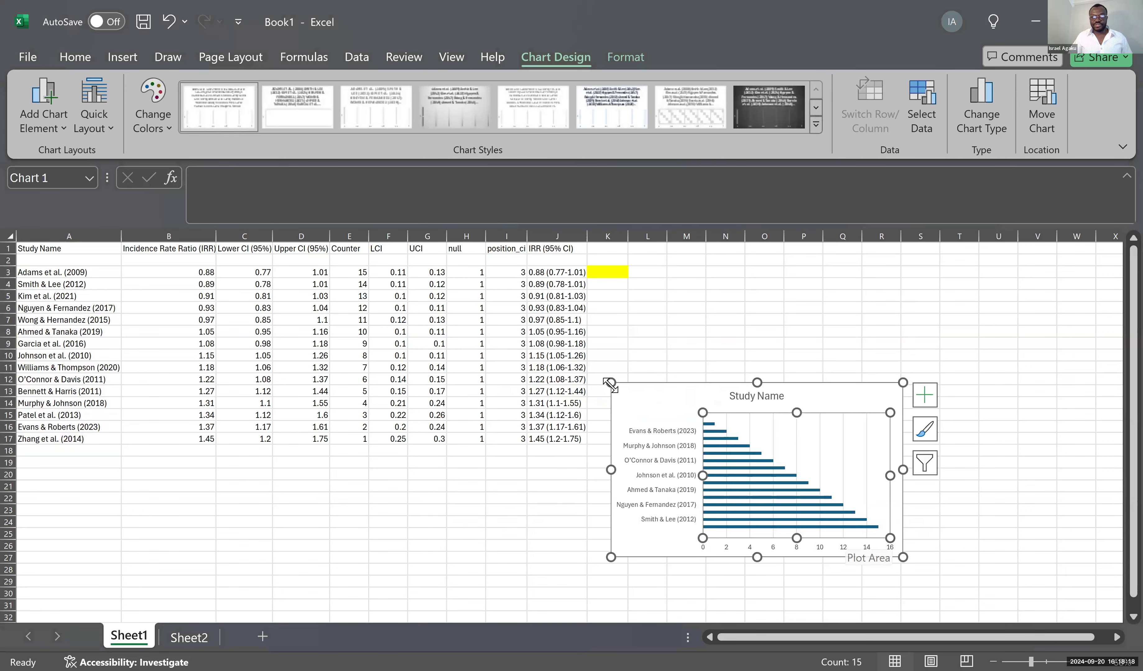
Enlarge the chart so it covers about cells K3 to T29
drag(611, 384, 612, 272)
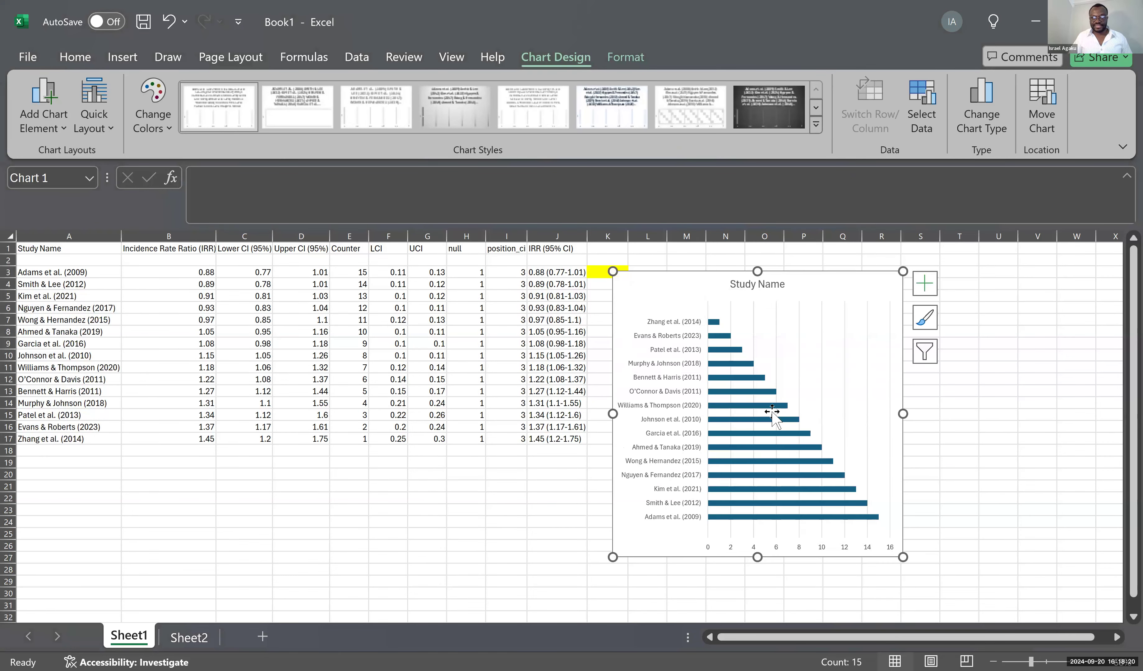
drag(902, 557, 960, 581)
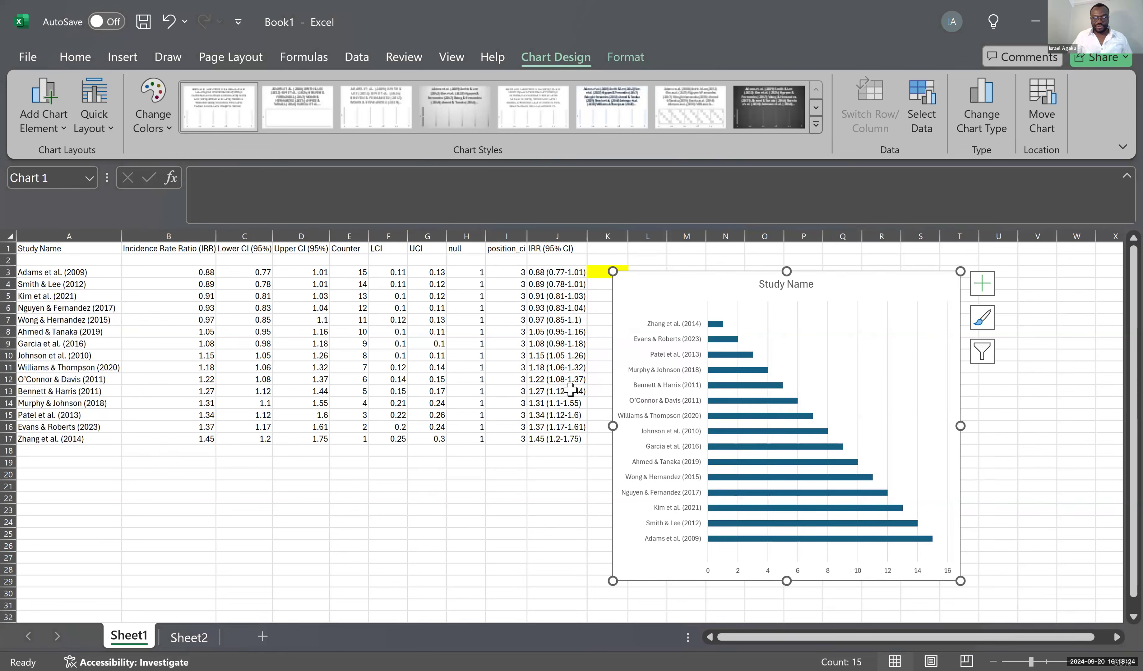
Format the vertical axis holding the study names so that its categories are in reverse order
mouse_move(787, 403)
click(668, 394)
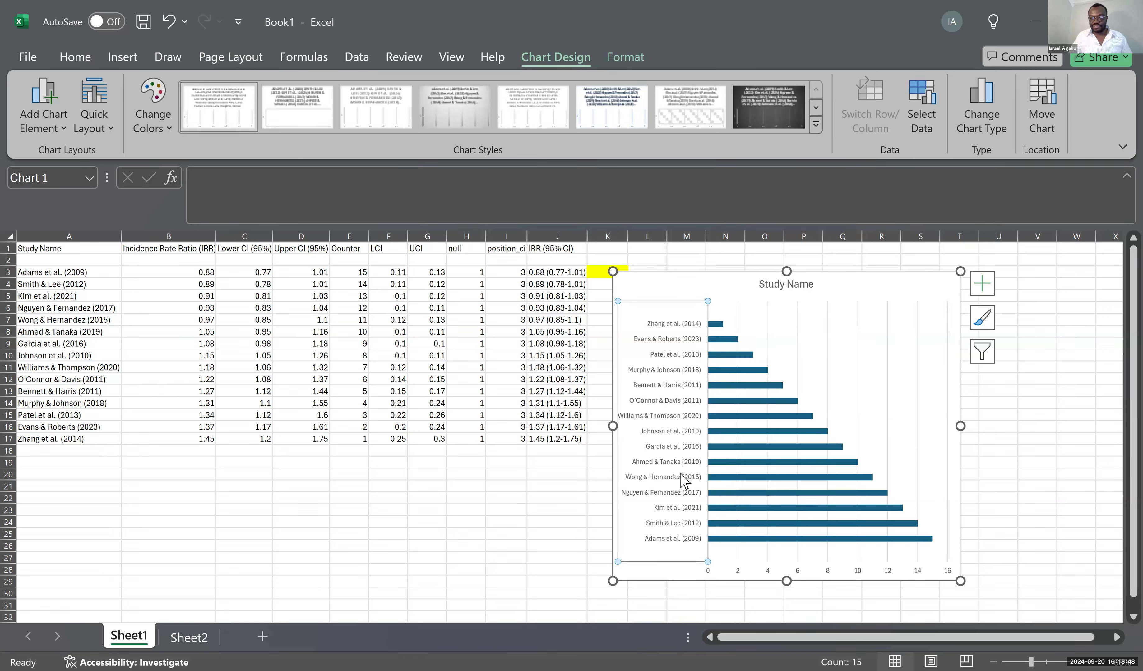
click(659, 424)
click(655, 428)
right_click(651, 422)
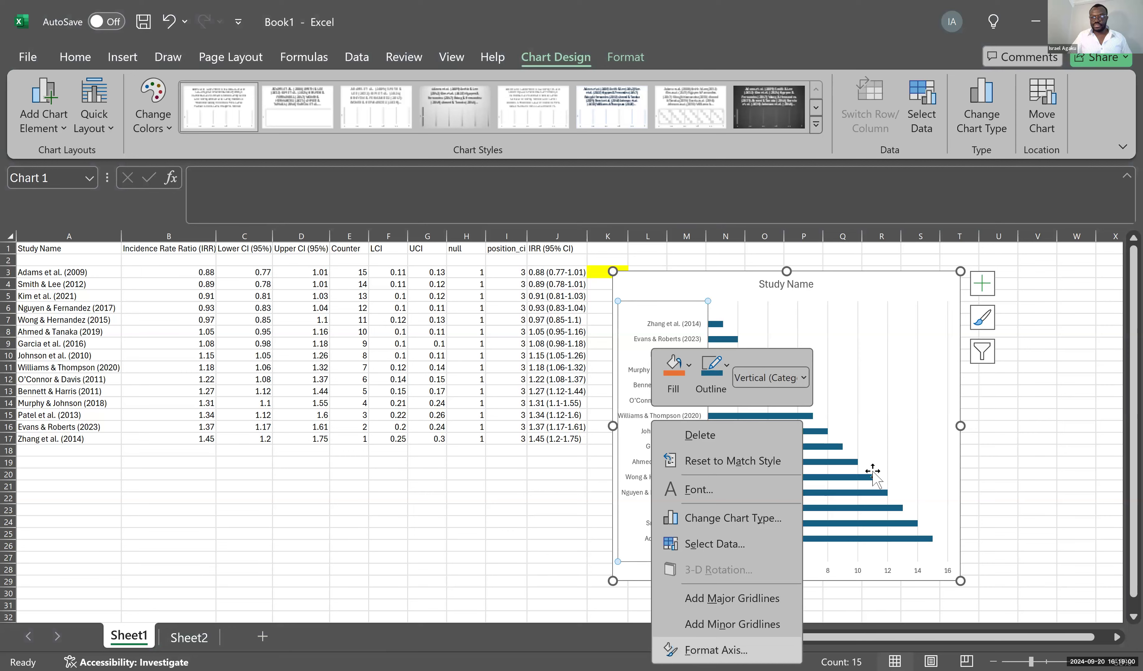
key(Return)
scroll(941, 484, down, 2)
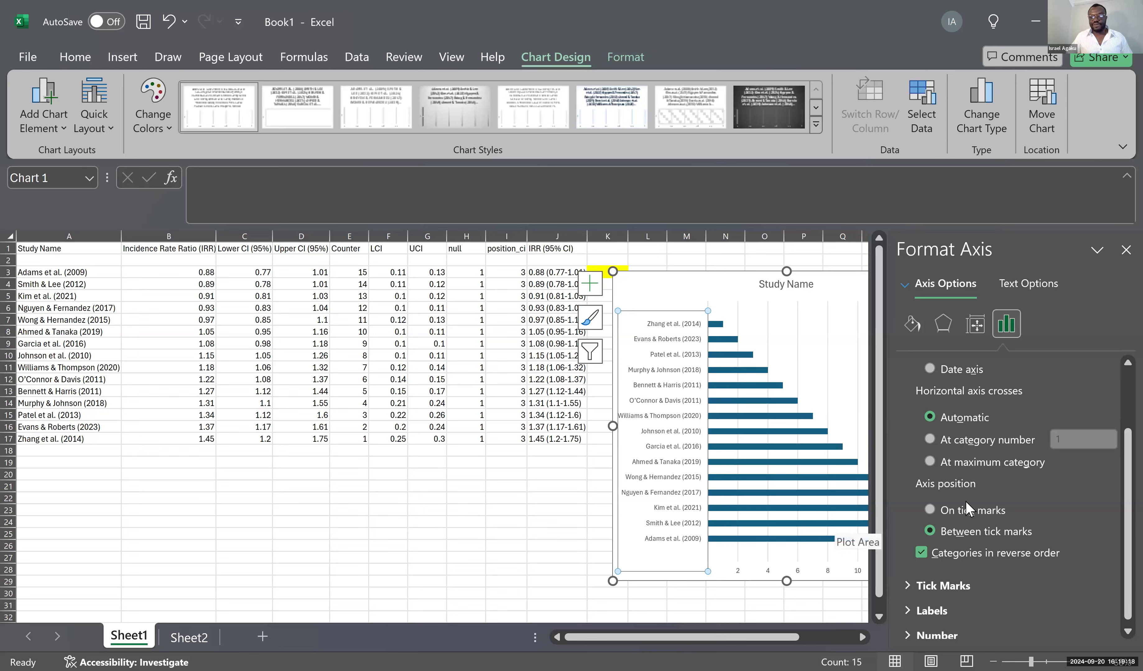
scroll(997, 546, down, 1)
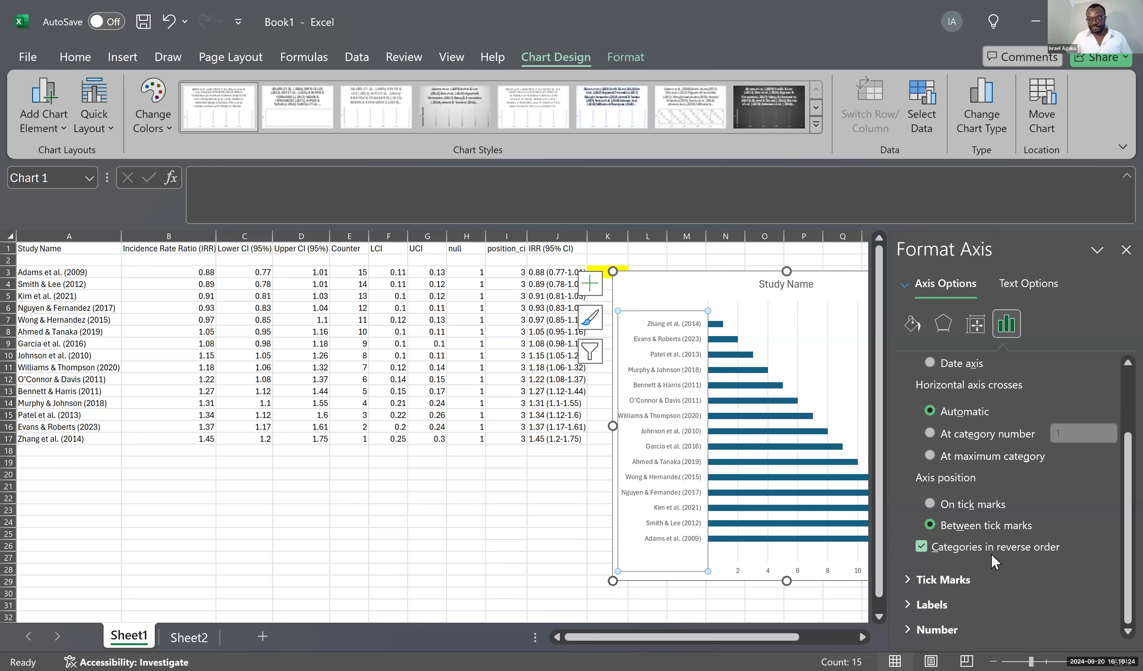
scroll(938, 546, up, 1)
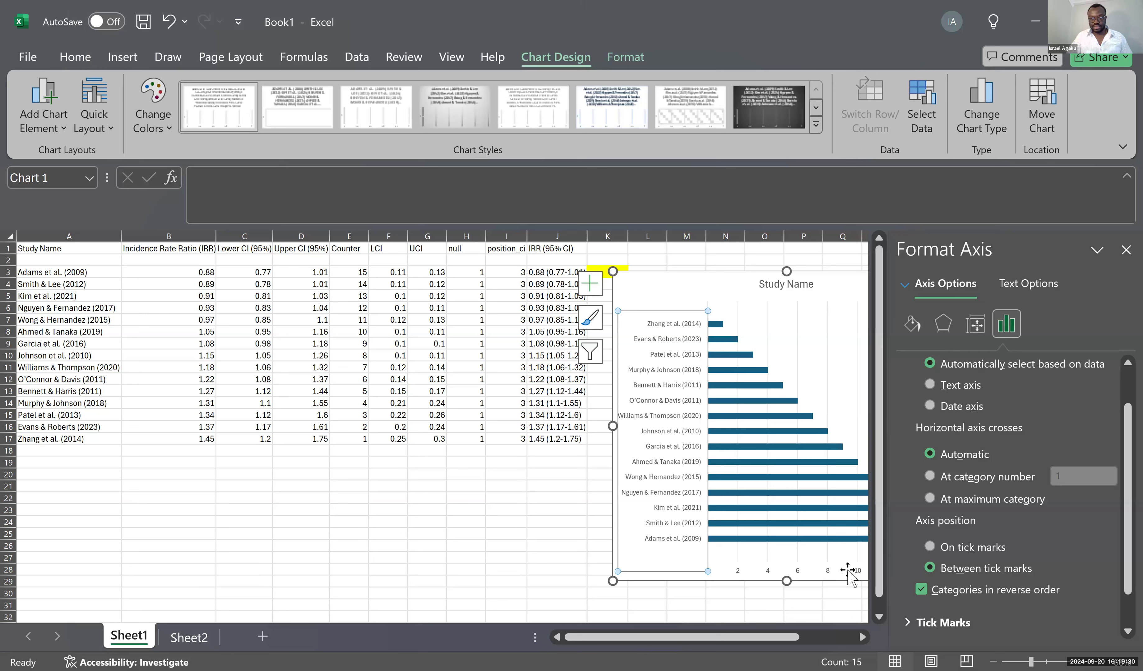
scroll(961, 555, down, 1)
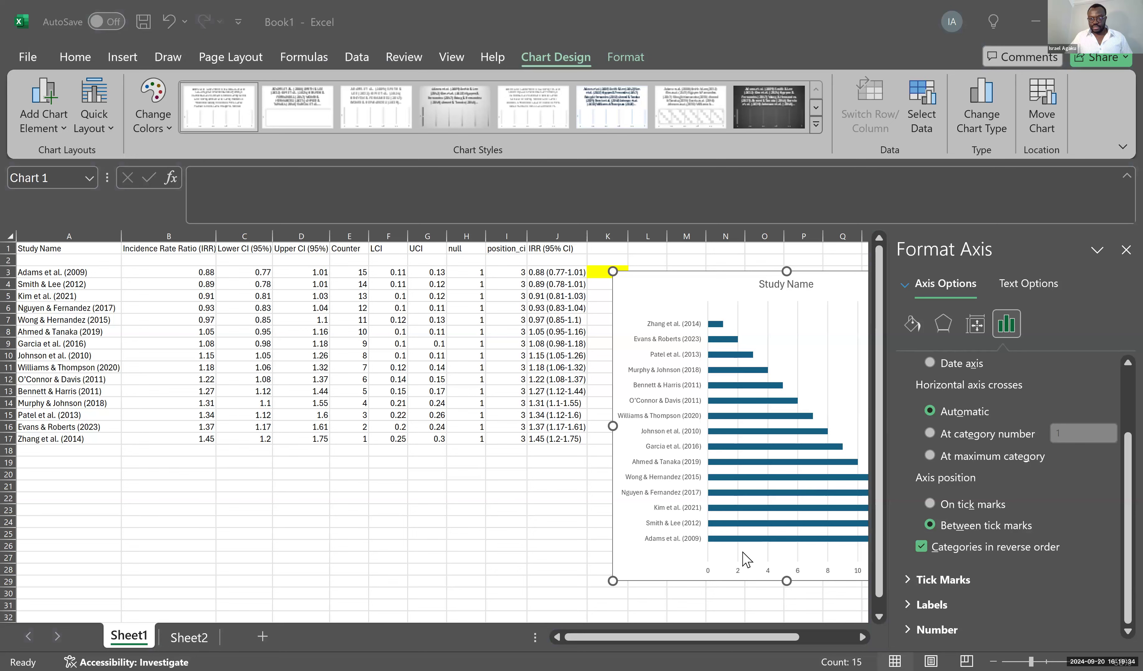
Set the horizontal axis to cross the study-name axis at the maximum category
click(686, 586)
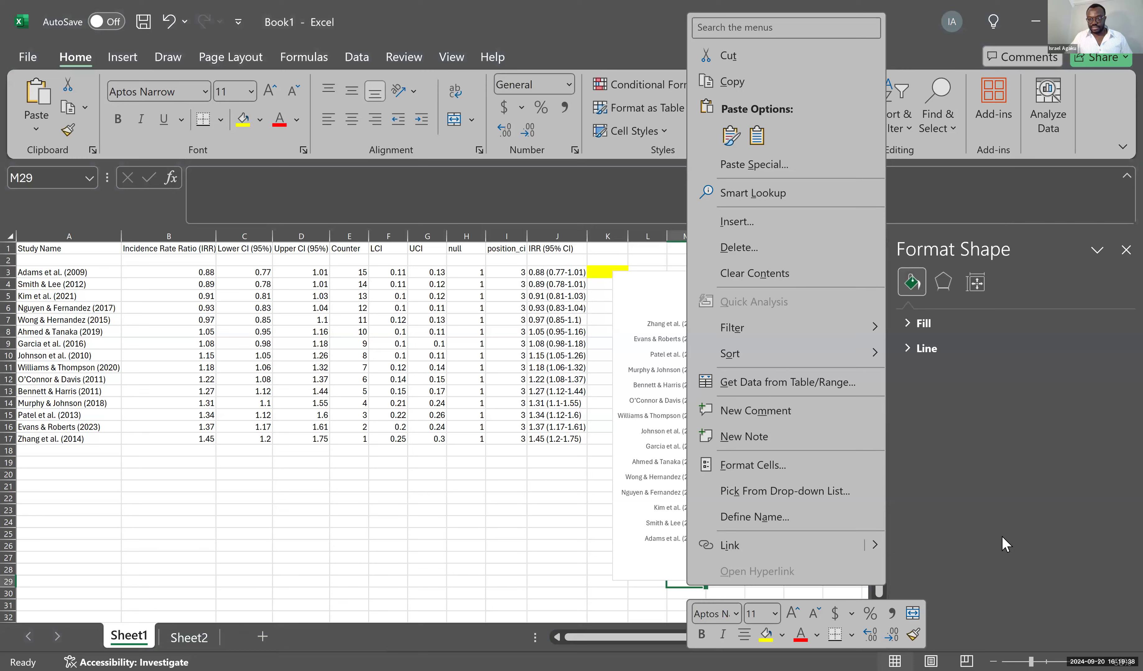
click(653, 531)
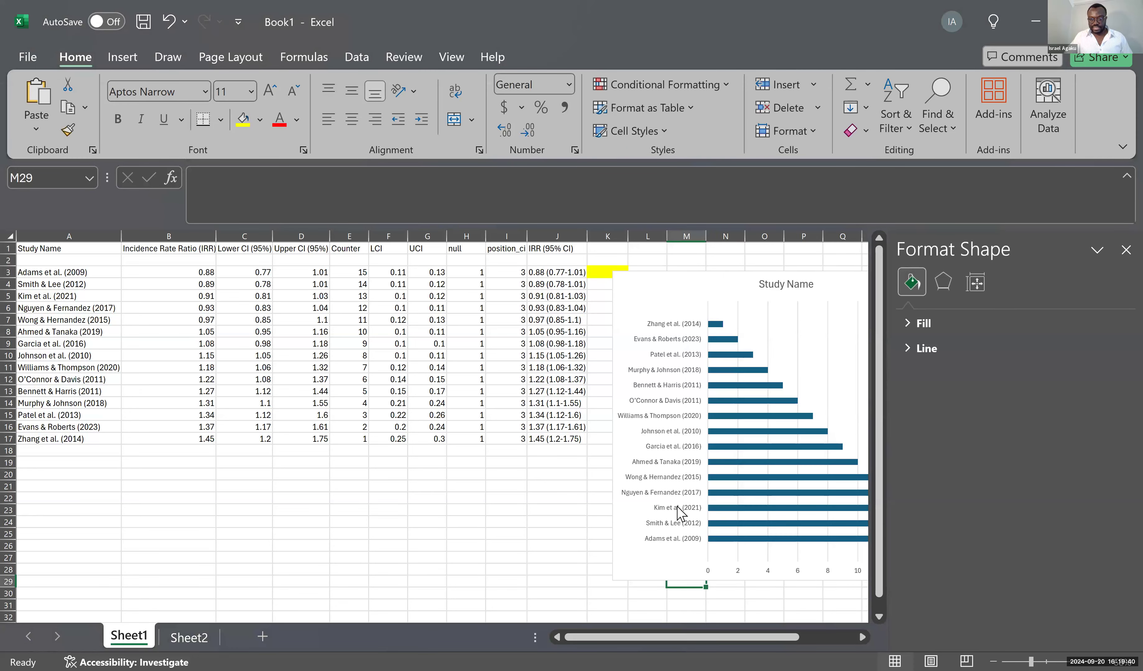
click(679, 512)
right_click(738, 495)
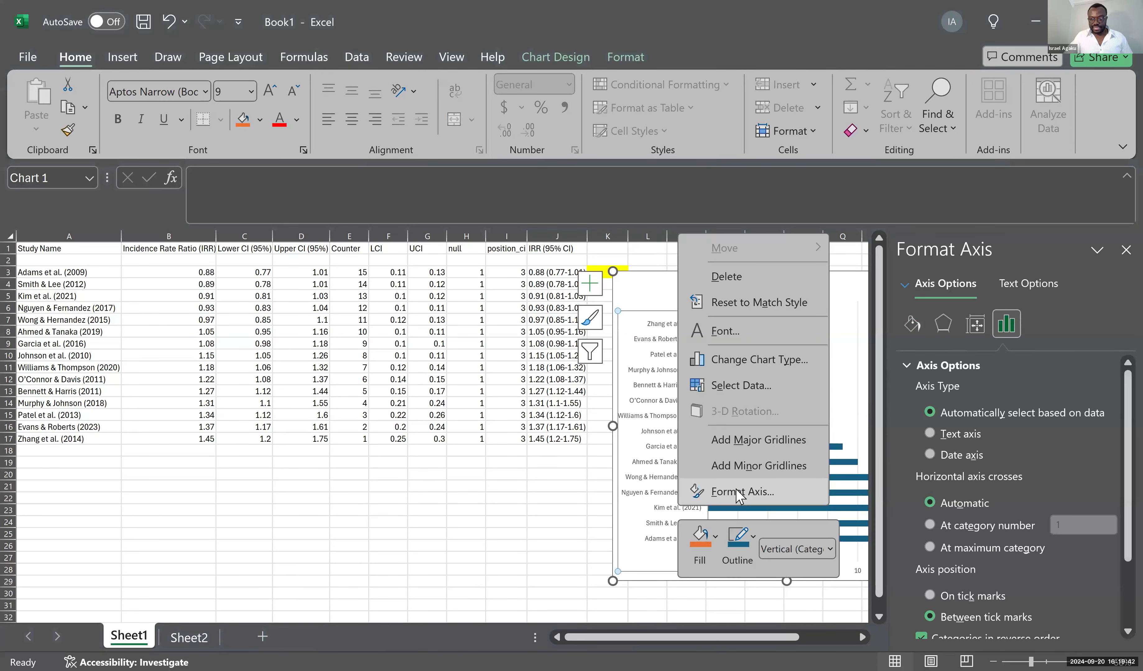
scroll(955, 557, down, 2)
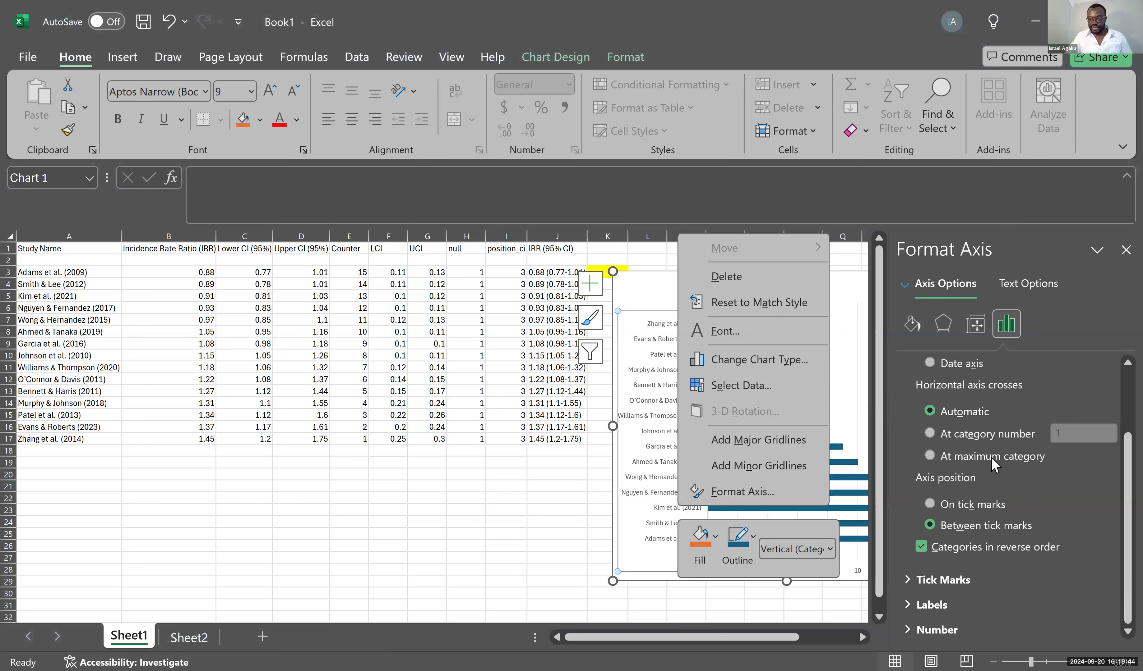
click(982, 455)
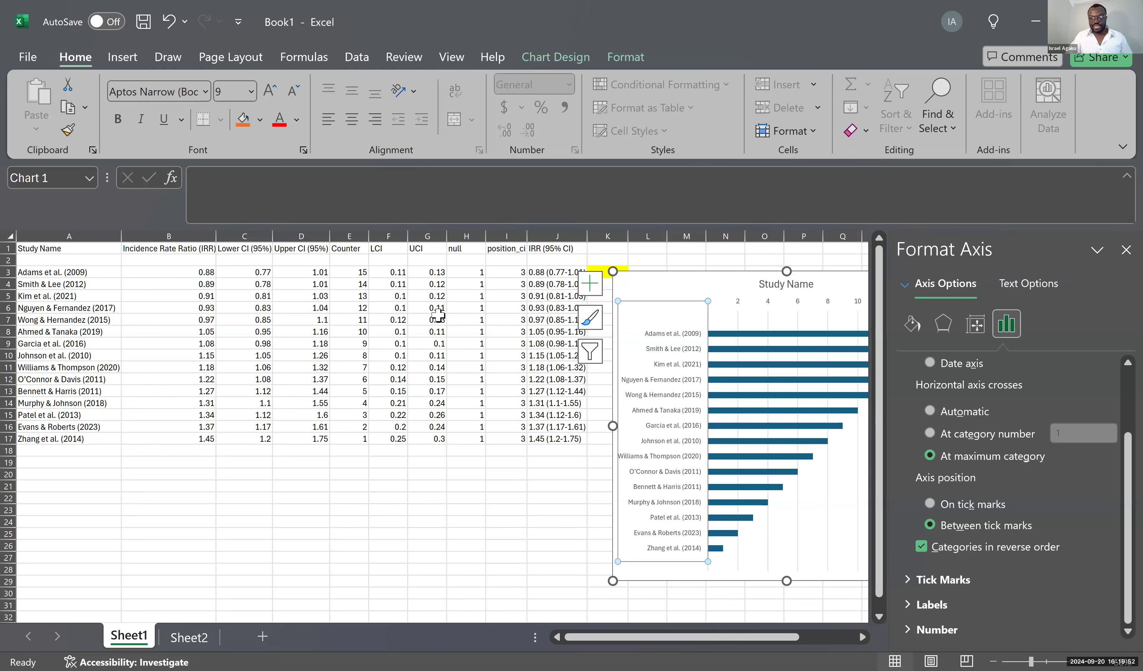
Move the chart closer to the data so that it spans about columns H to P
scroll(439, 317, up, 2)
scroll(711, 508, down, 1)
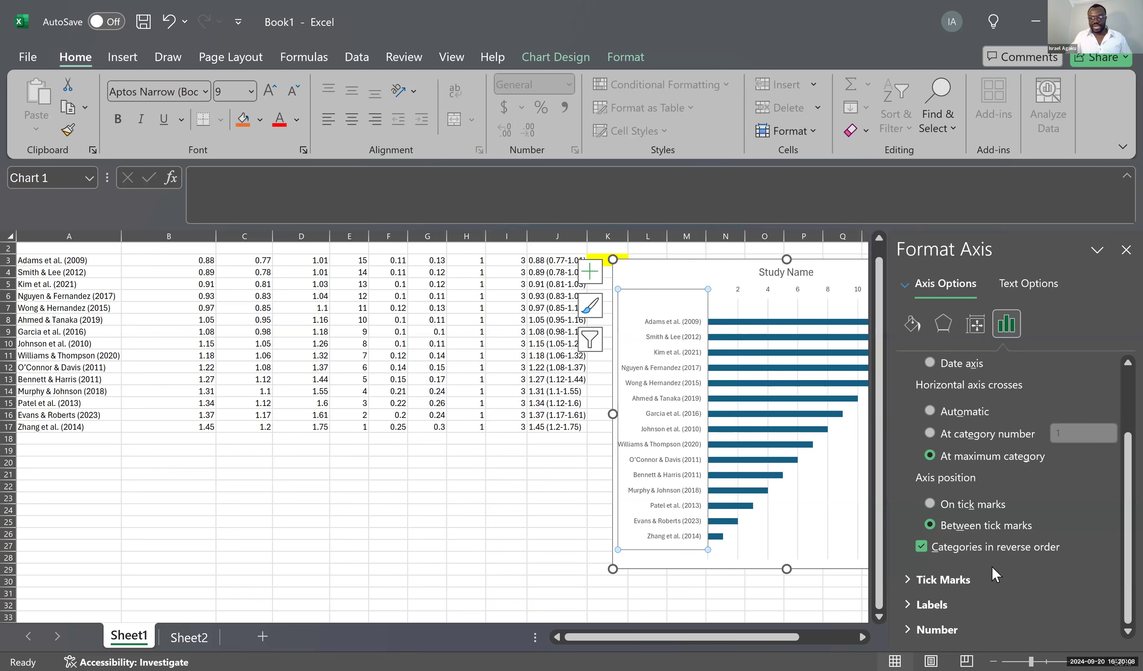
drag(641, 567, 504, 551)
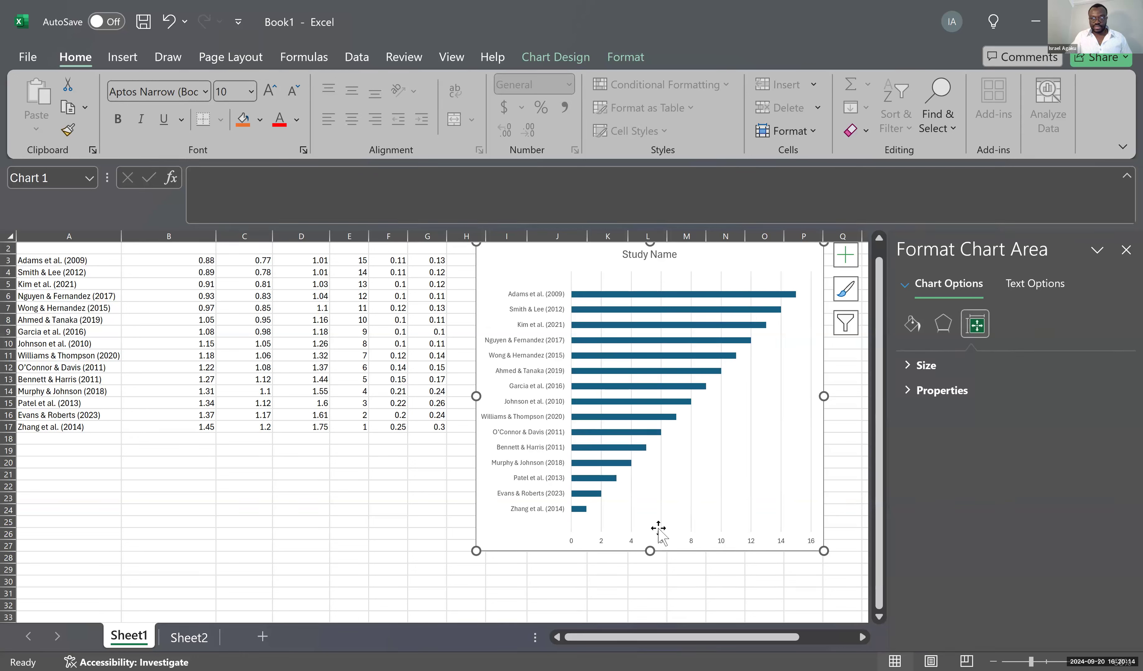
click(547, 341)
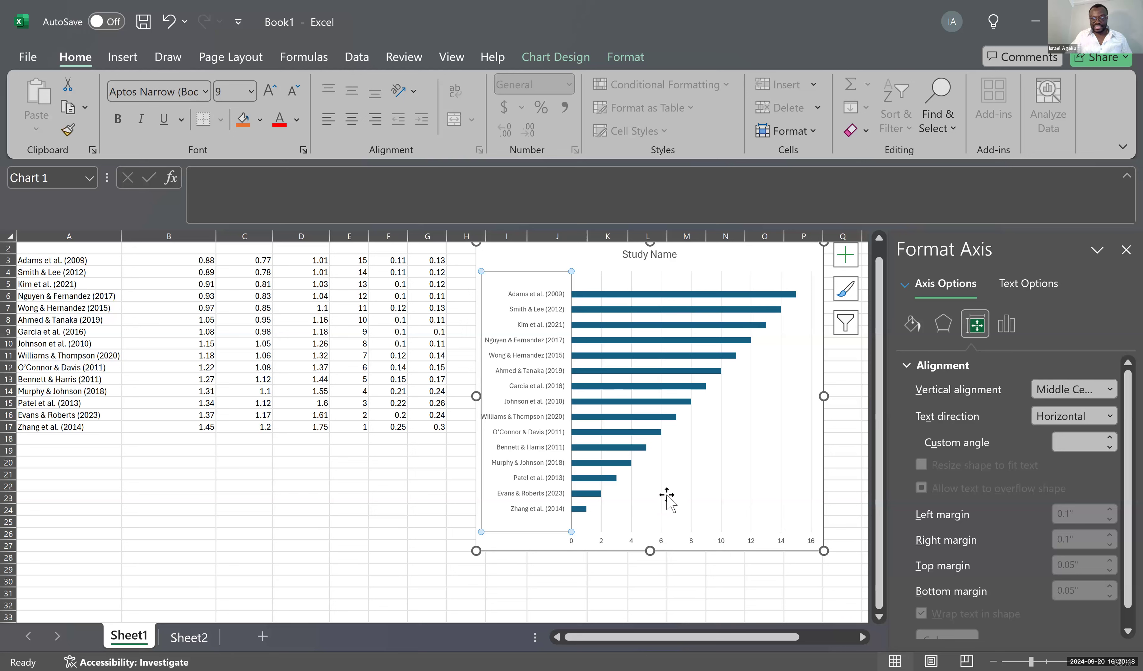
right_click(545, 412)
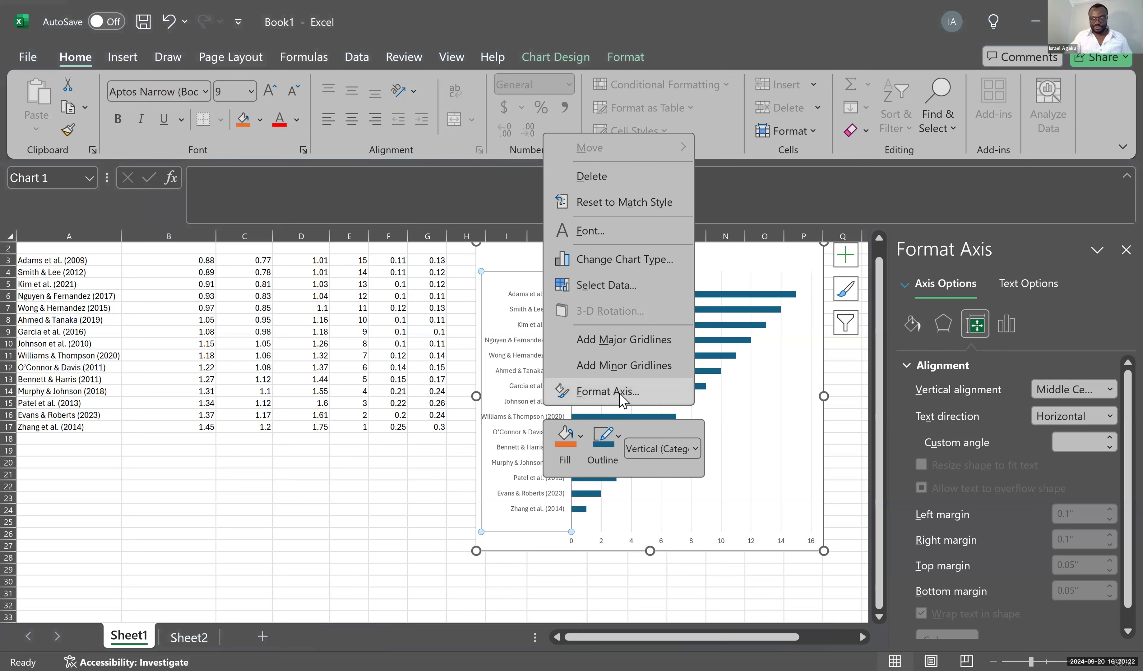
click(497, 531)
click(517, 544)
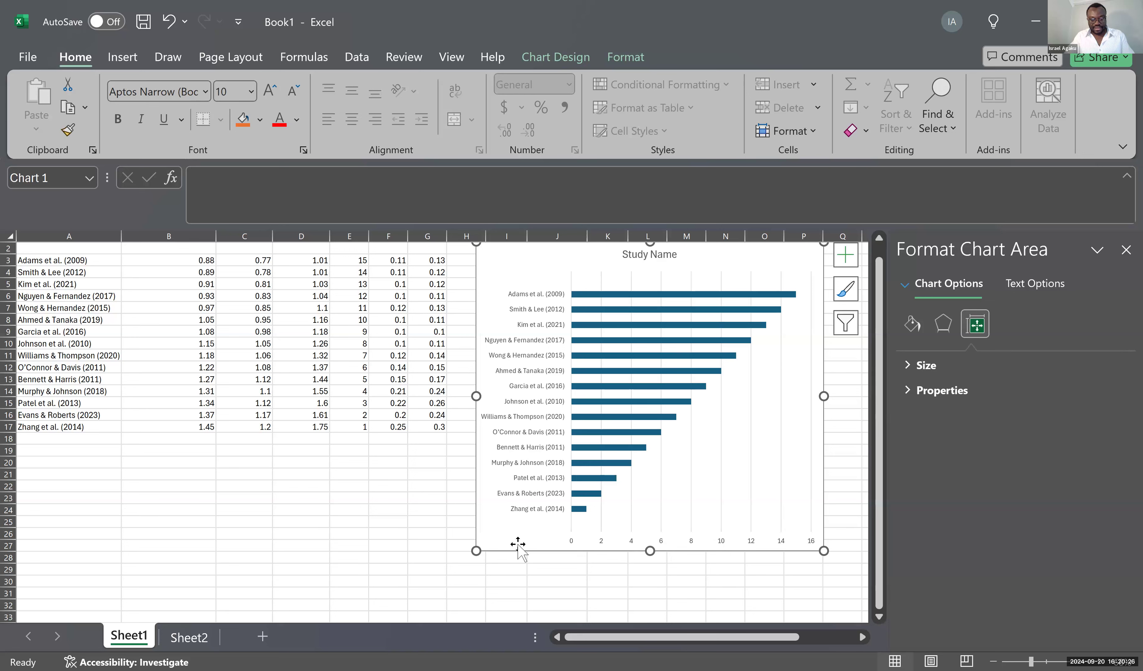
key(alt)
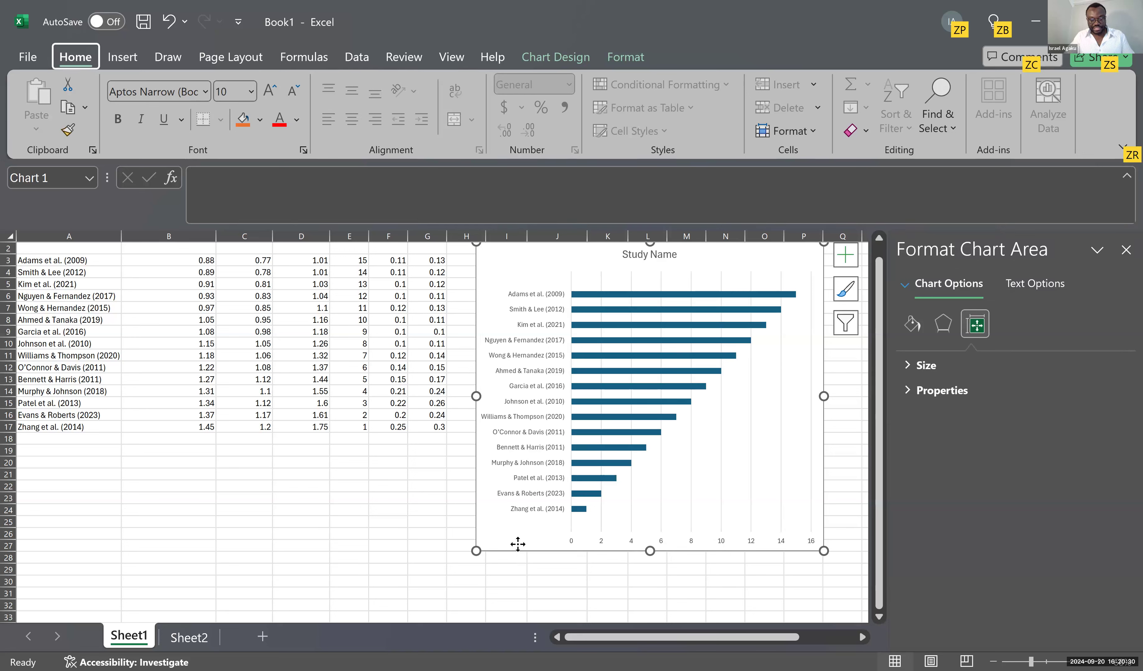
key(alt)
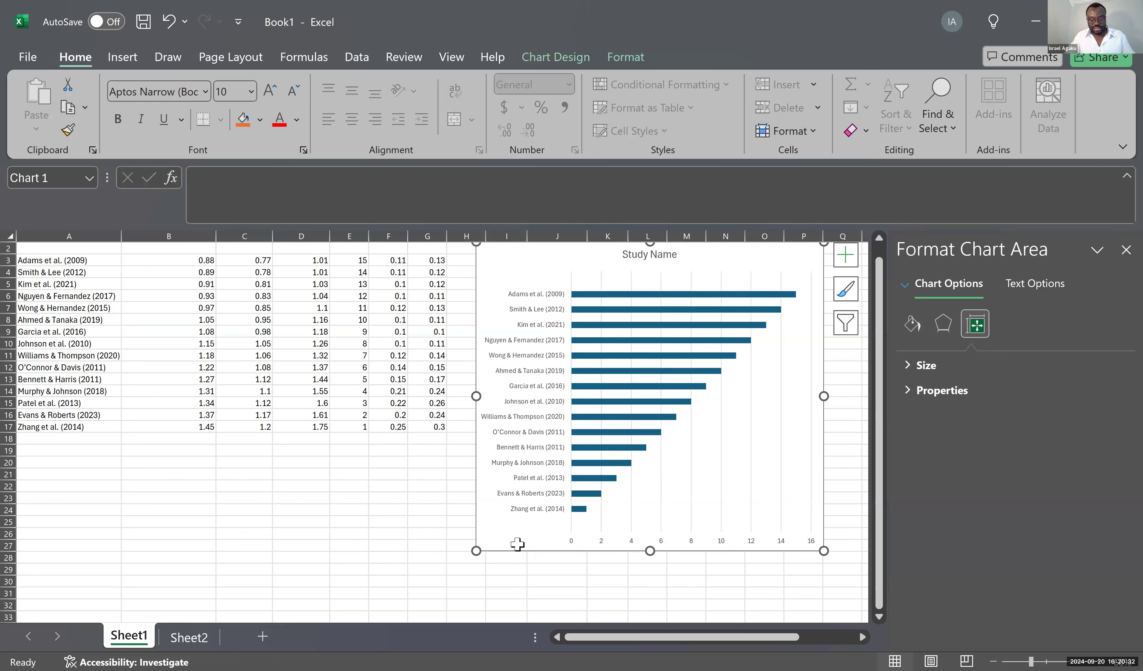
Undo the last two chart changes, and set the study-name axis again to reverse category order with the horizontal axis crossing at maximum category
key(ctrl+z)
key(ctrl+z)
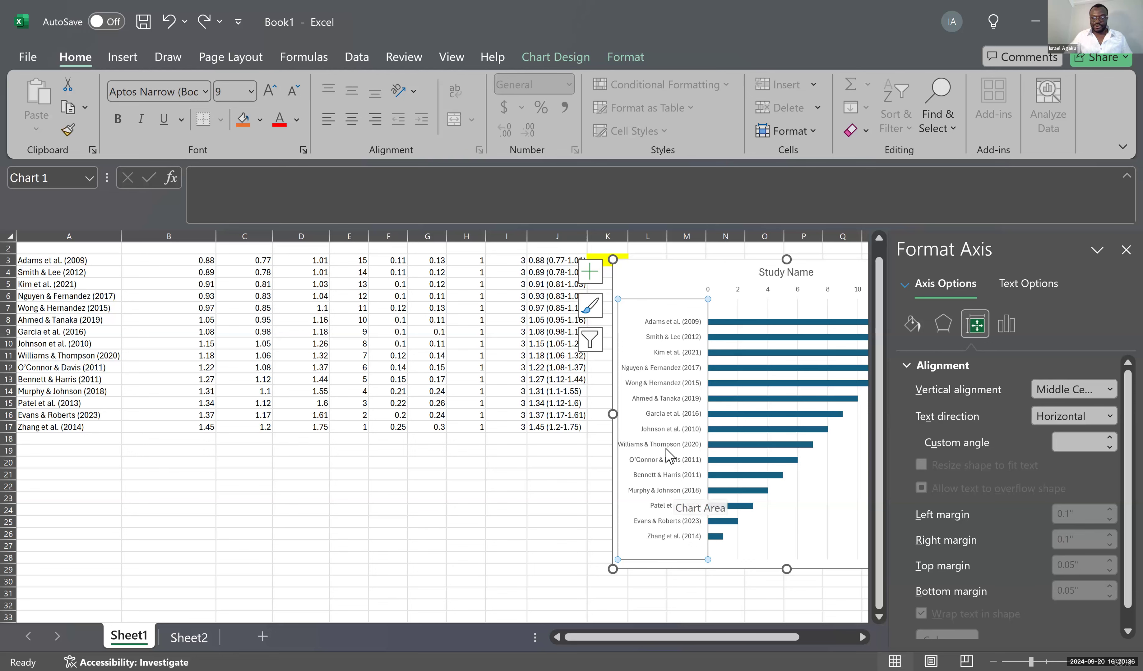
right_click(682, 445)
click(730, 432)
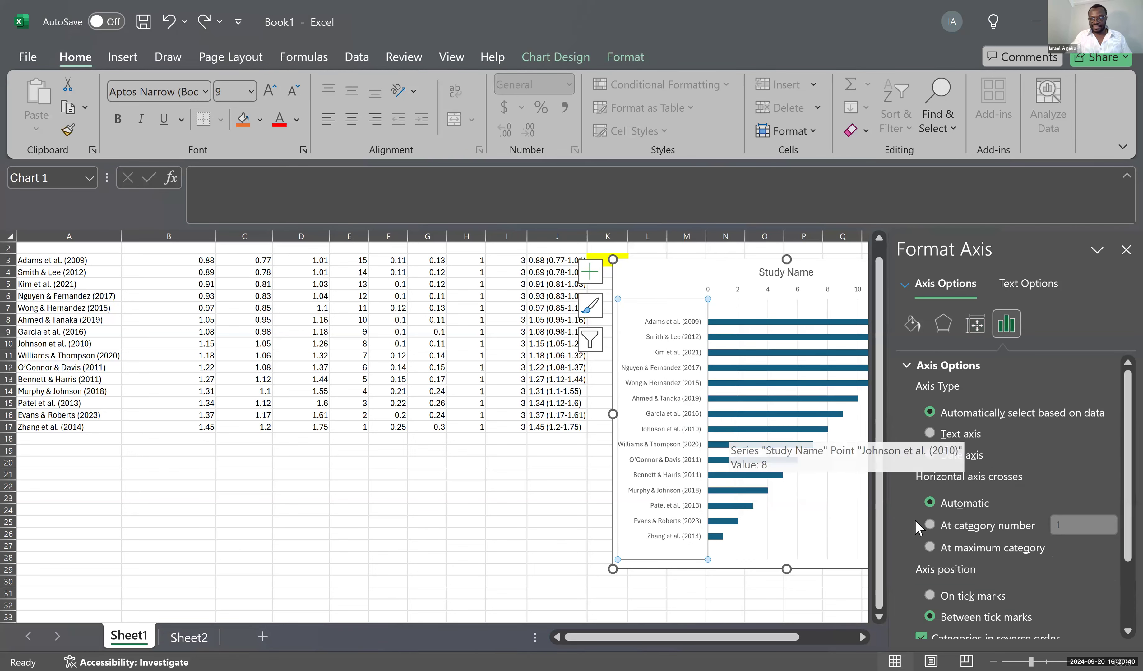
scroll(950, 539, down, 2)
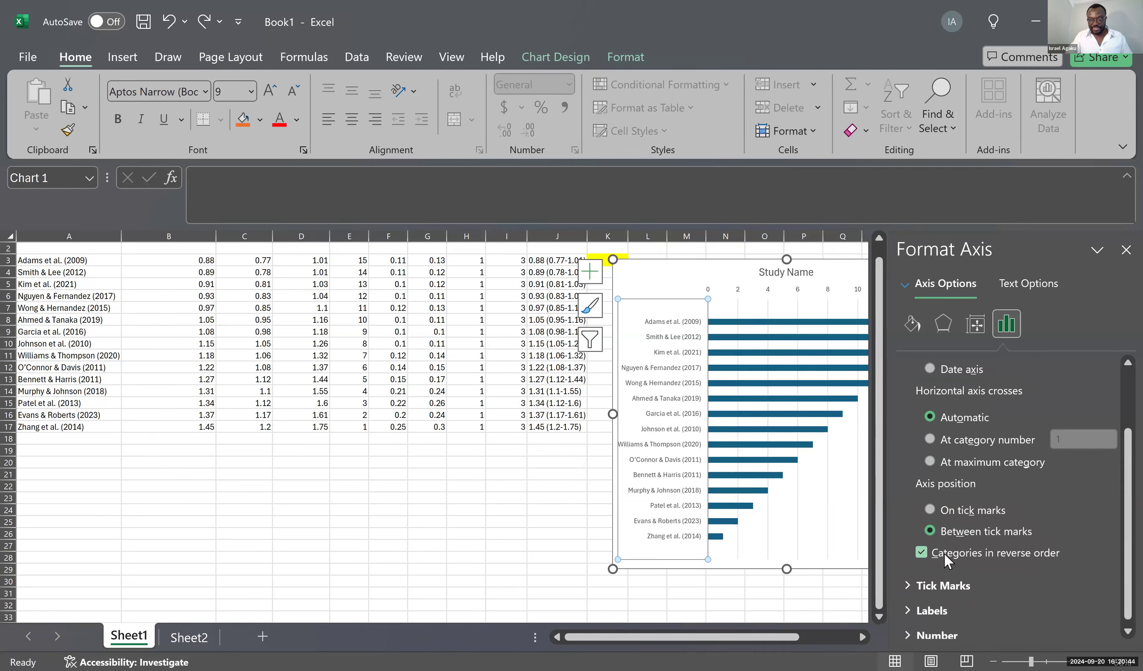
click(947, 561)
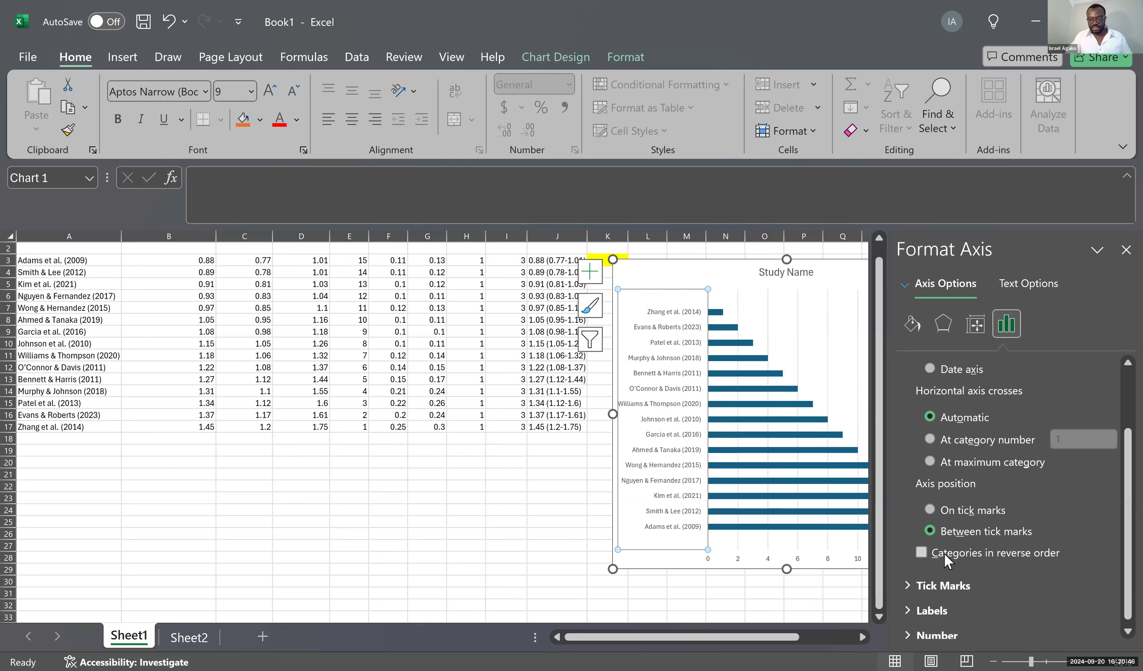
click(968, 464)
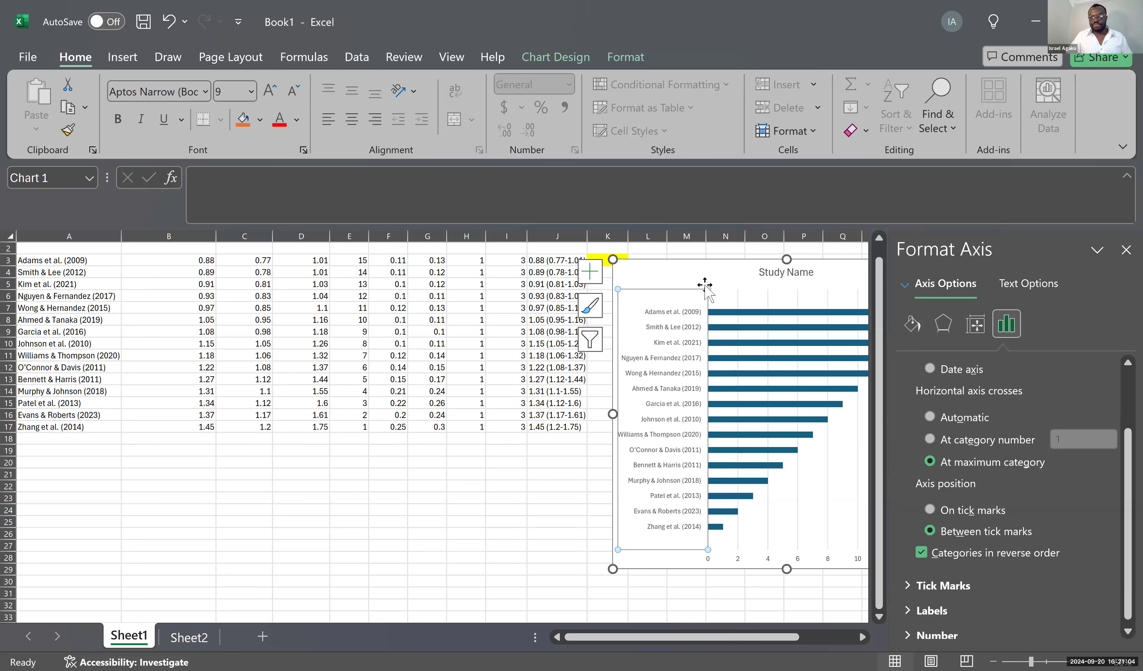
Move the chart closer to the data so that it spans about columns I to Q, beginning near row 1
click(662, 561)
drag(661, 561, 544, 538)
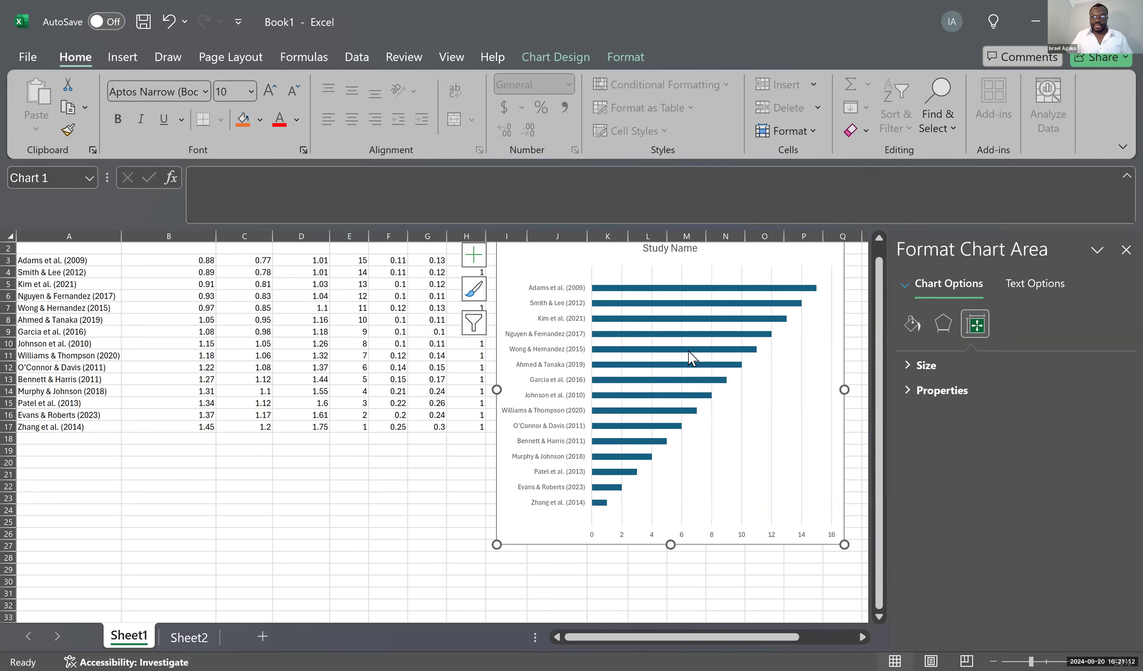
scroll(692, 343, up, 1)
scroll(692, 344, down, 1)
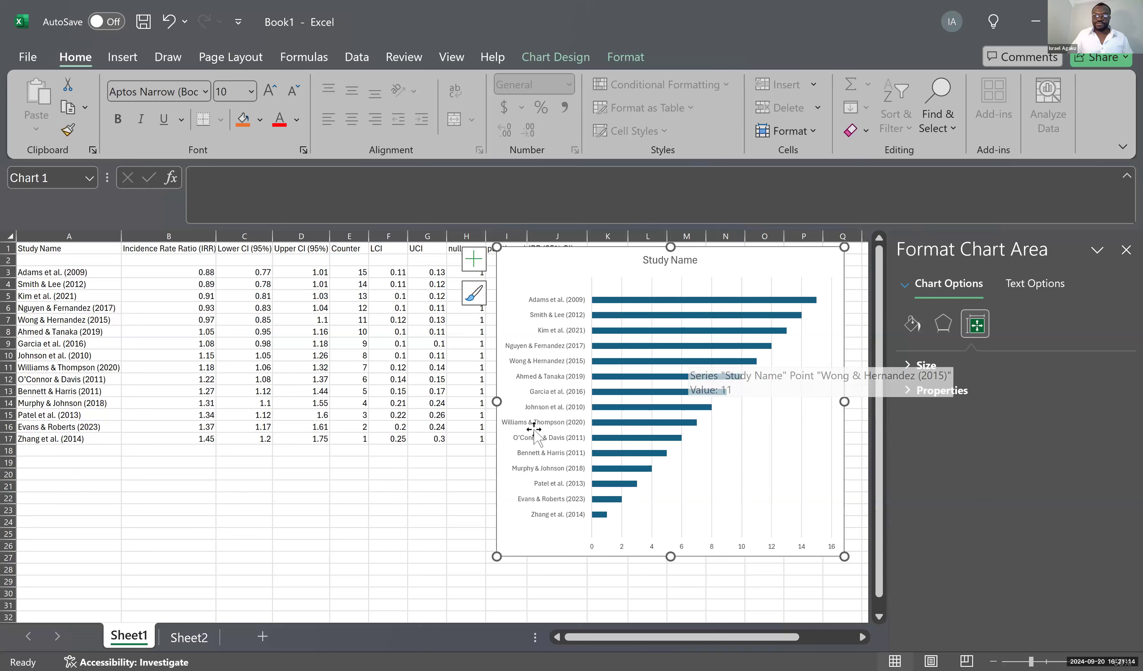
Add a chart series named from the Incidence Rate Ratio header in B1, and move the chart down to begin at about row 6
click(168, 271)
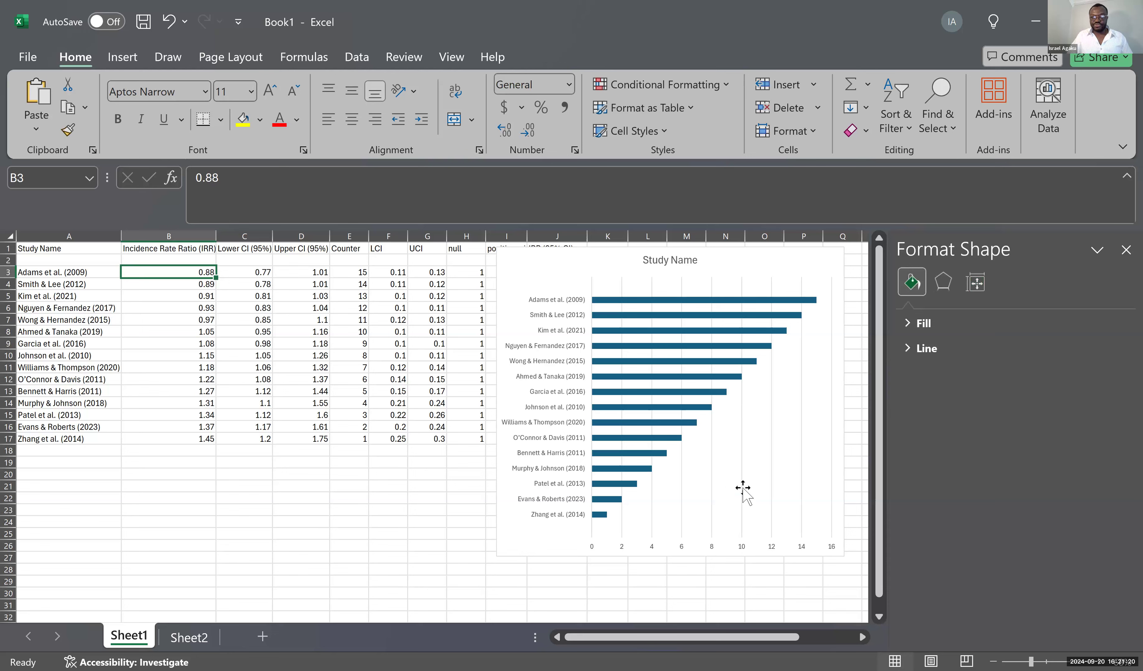
click(723, 477)
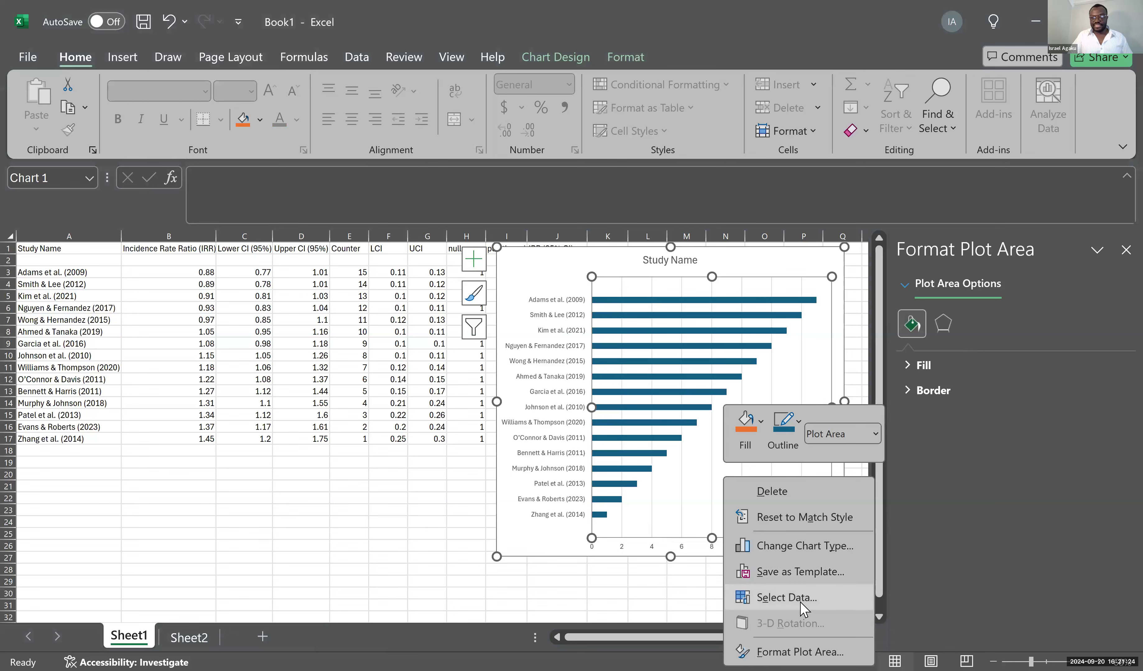
click(801, 602)
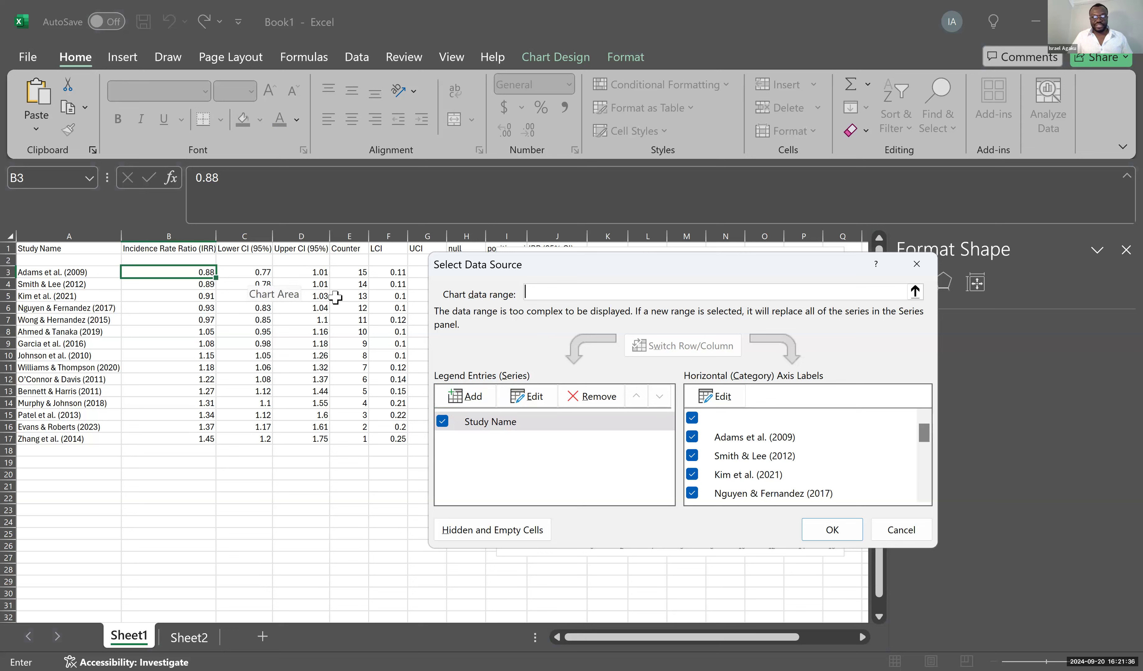
click(474, 397)
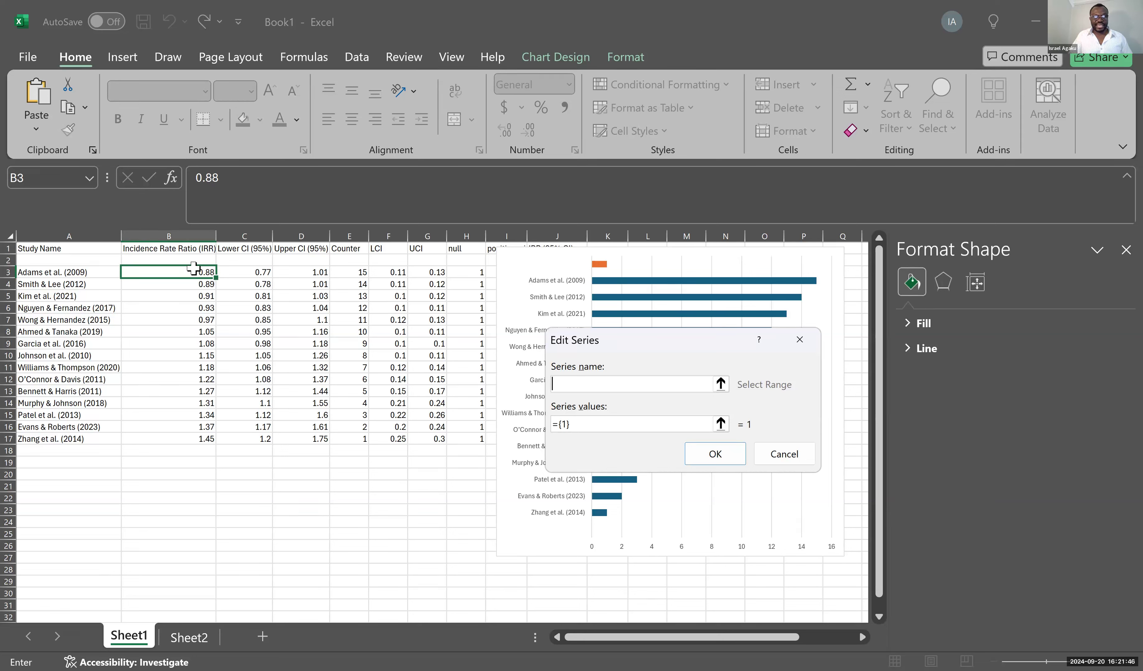
click(168, 248)
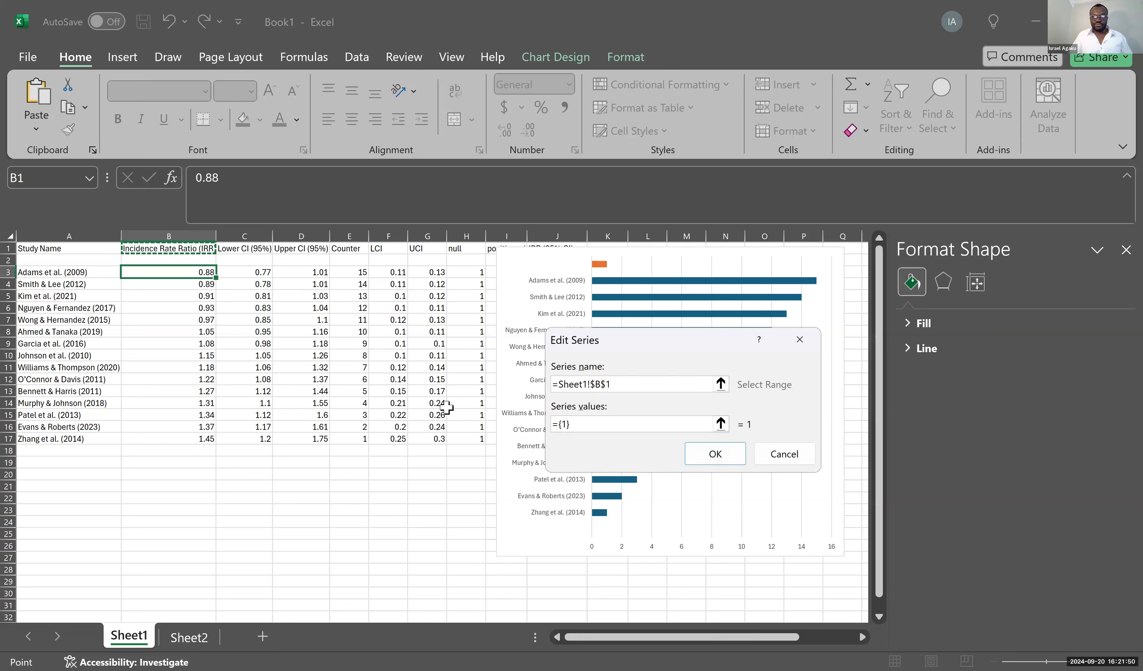
click(718, 455)
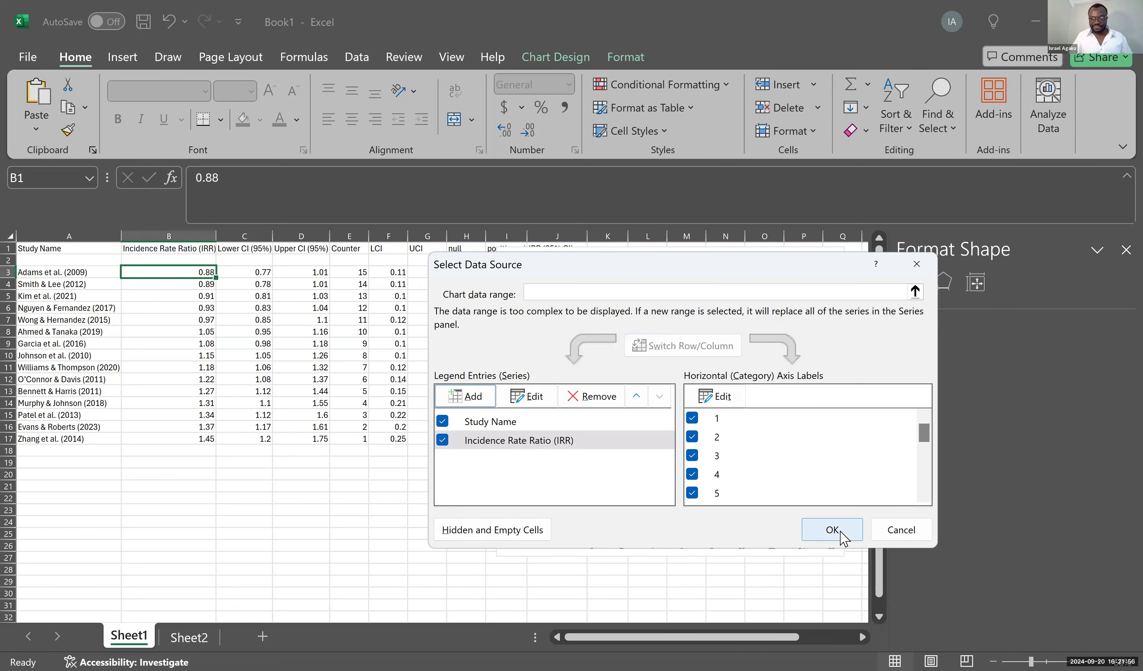
click(833, 530)
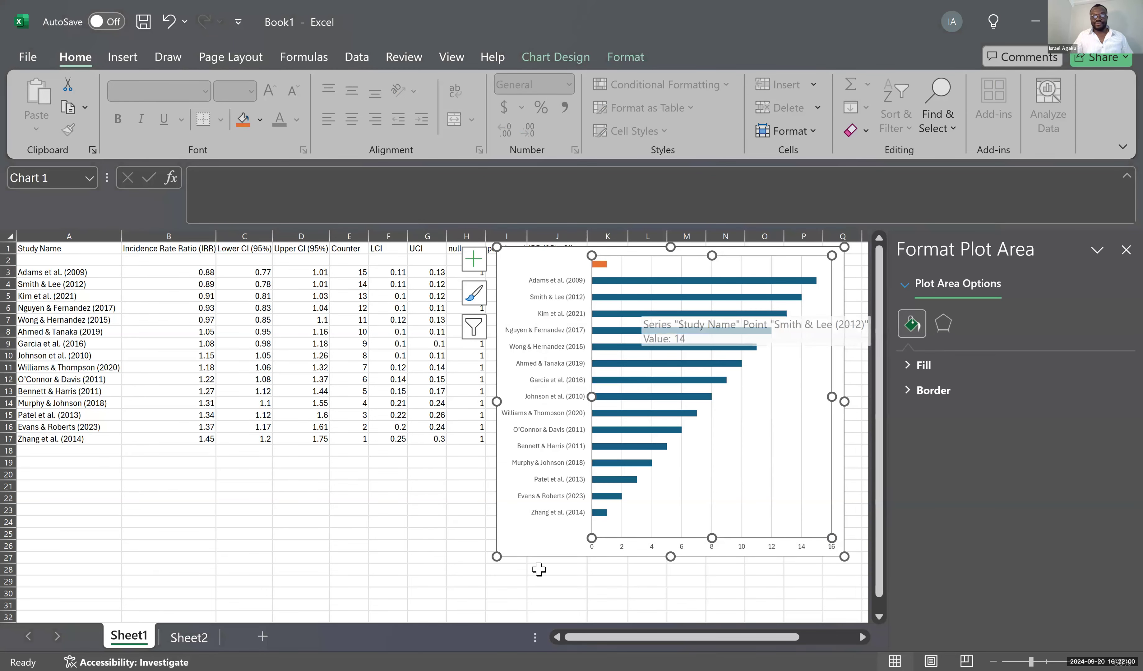
drag(513, 543, 520, 599)
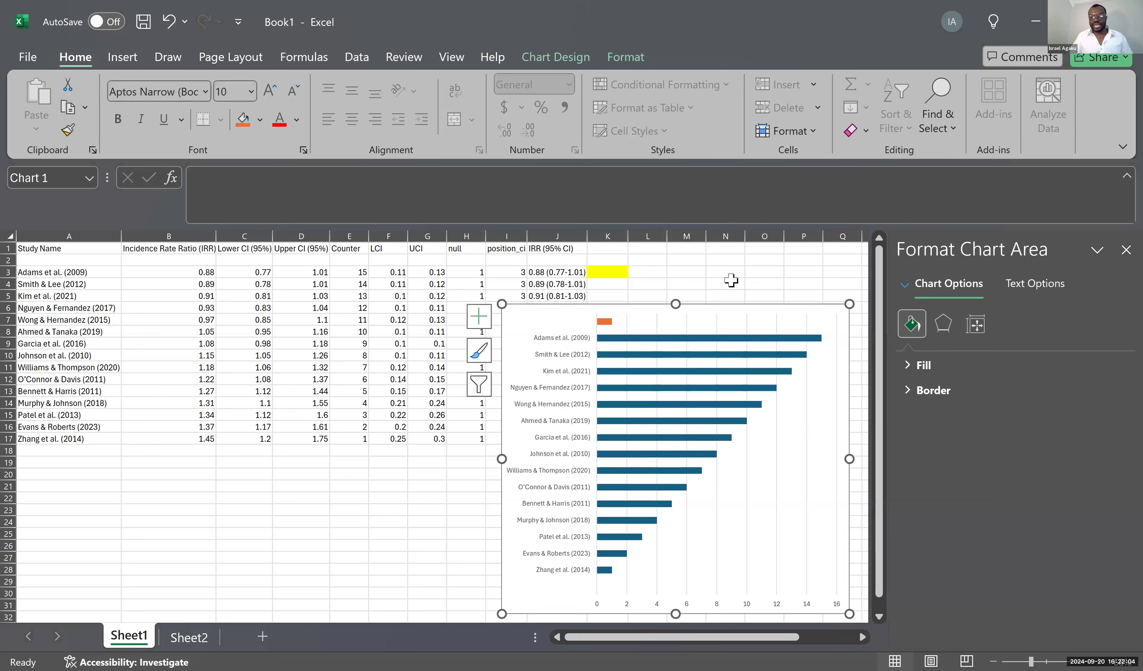
Change the chart type of the Incidence Rate Ratio (IRR) series to Scatter, leaving the Study Name series as Stacked Bar
mouse_move(606, 322)
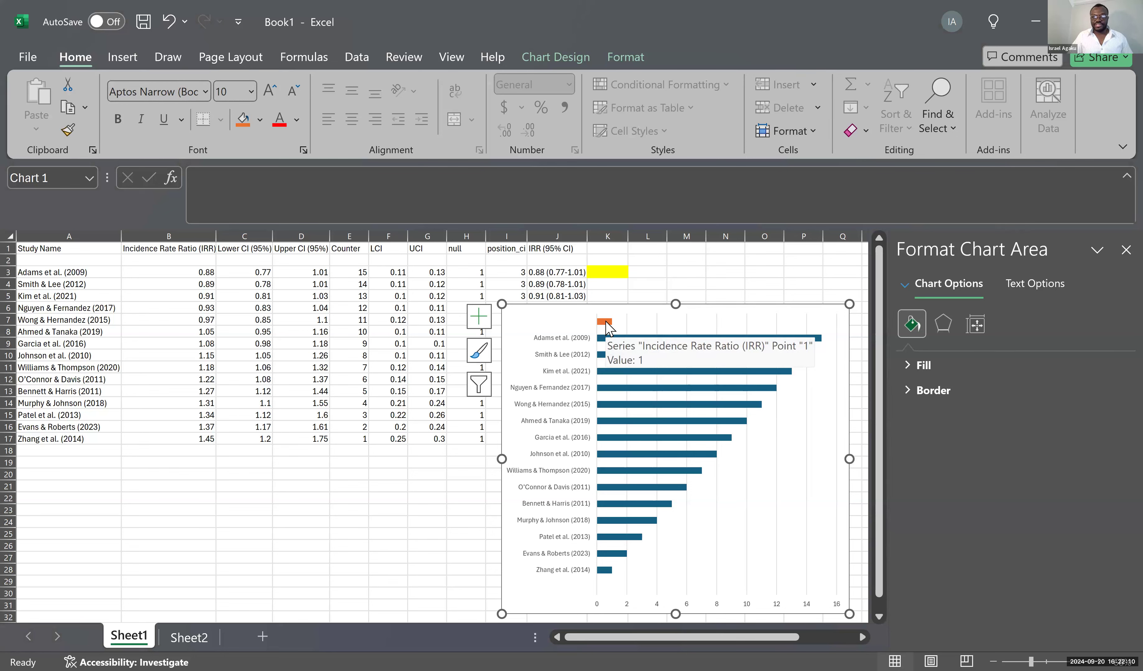
click(606, 322)
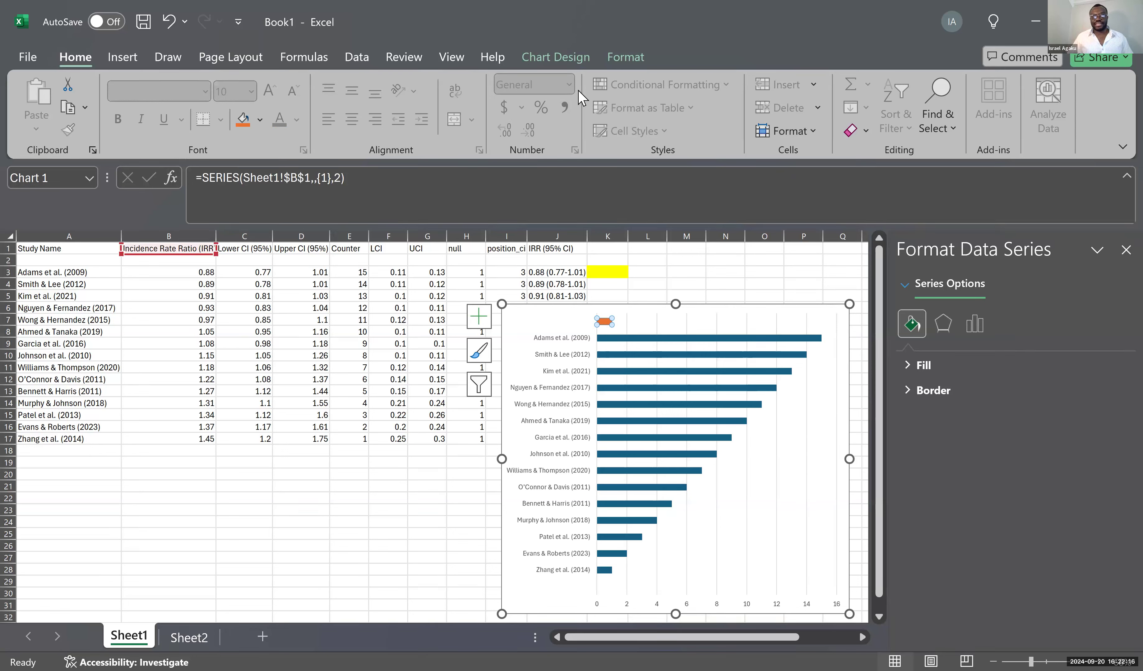
click(556, 57)
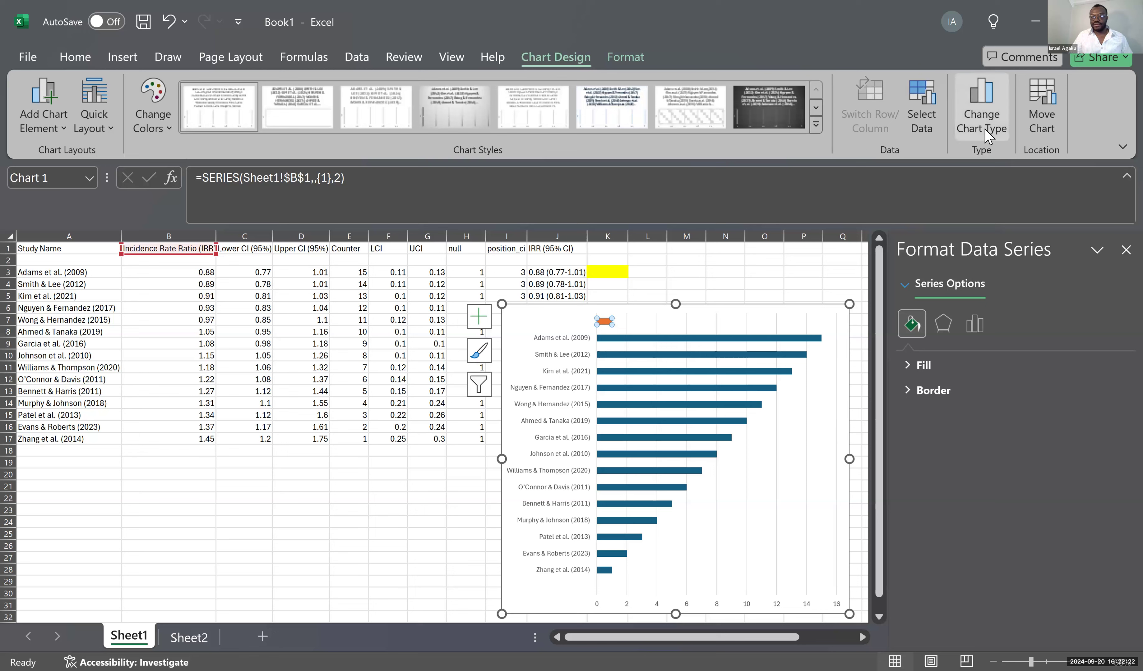
click(986, 97)
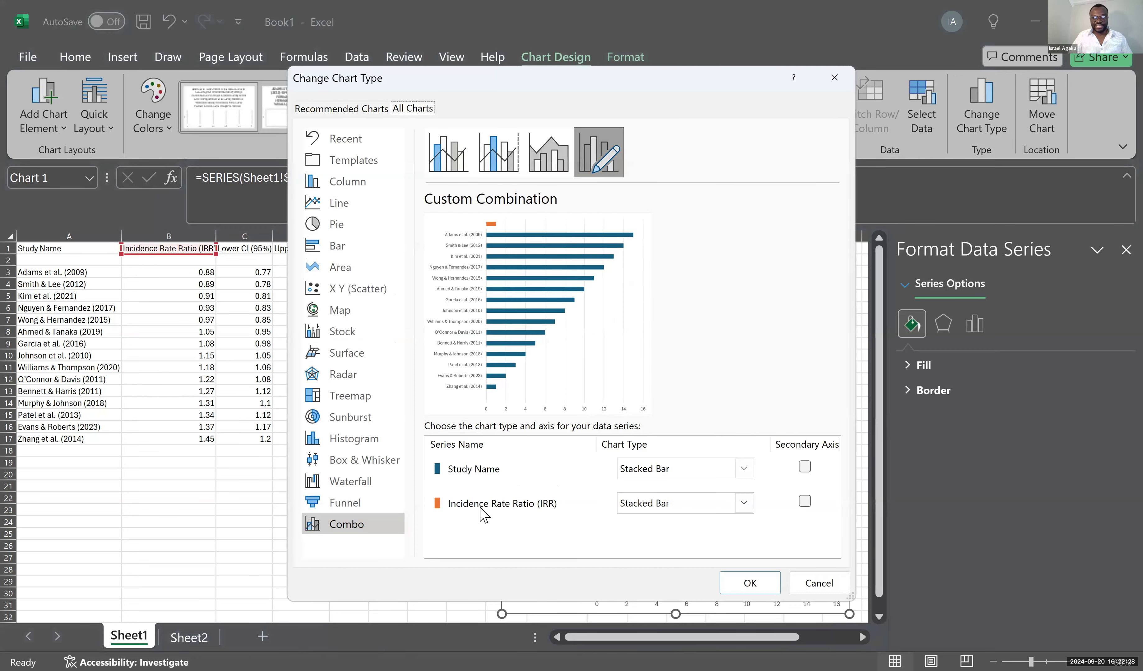
click(680, 510)
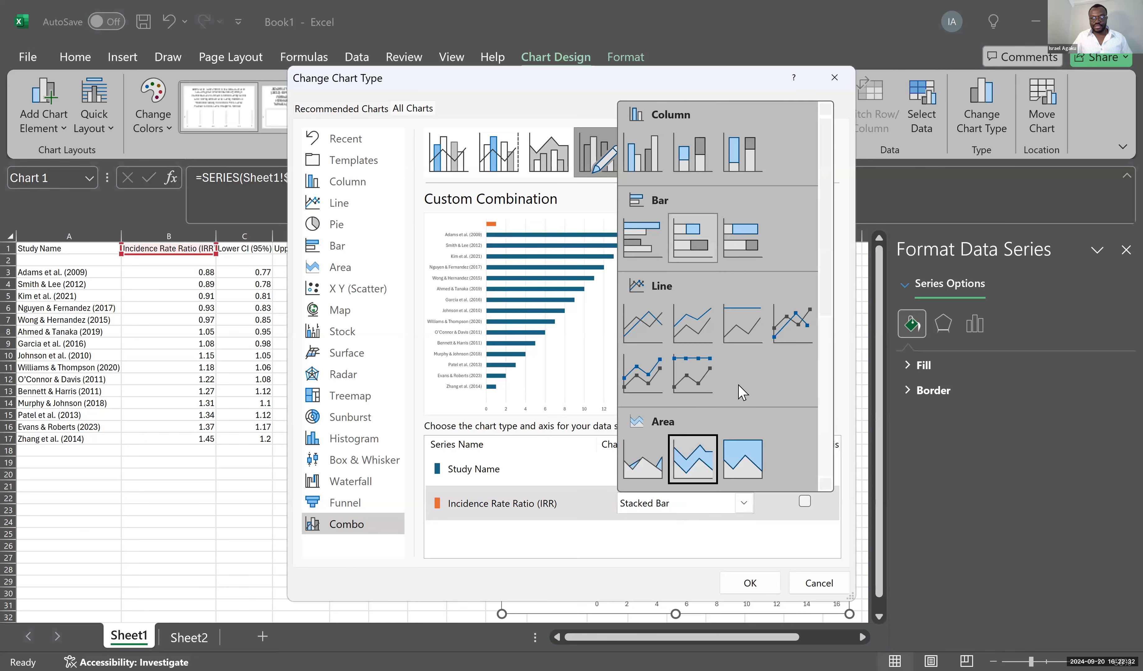
scroll(753, 376, down, 3)
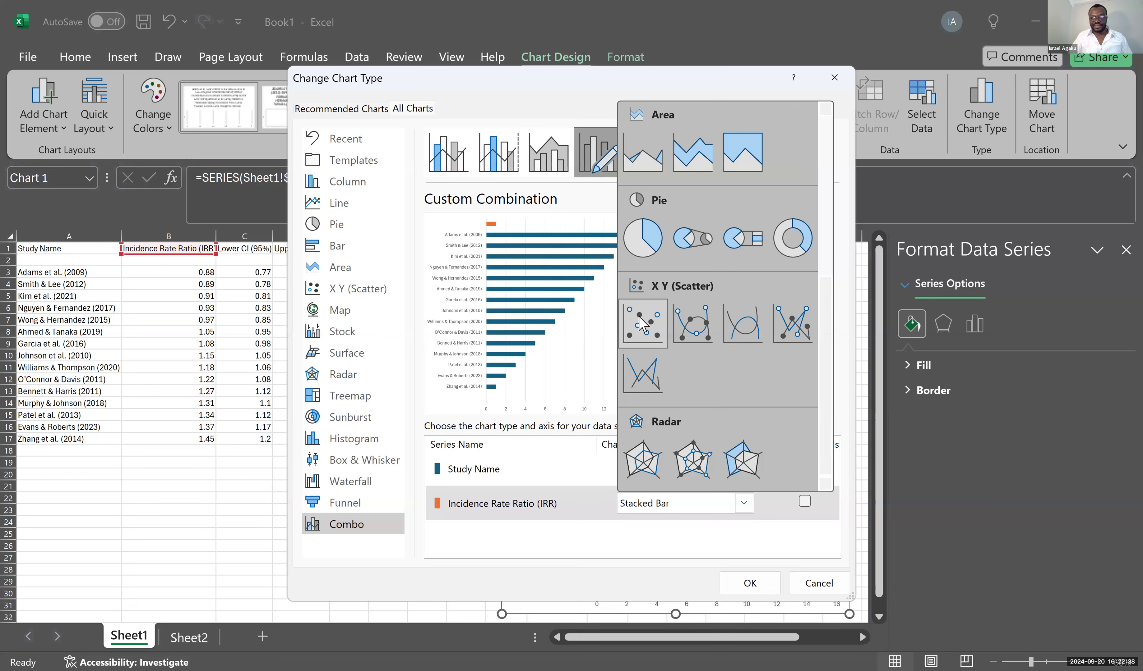
click(641, 323)
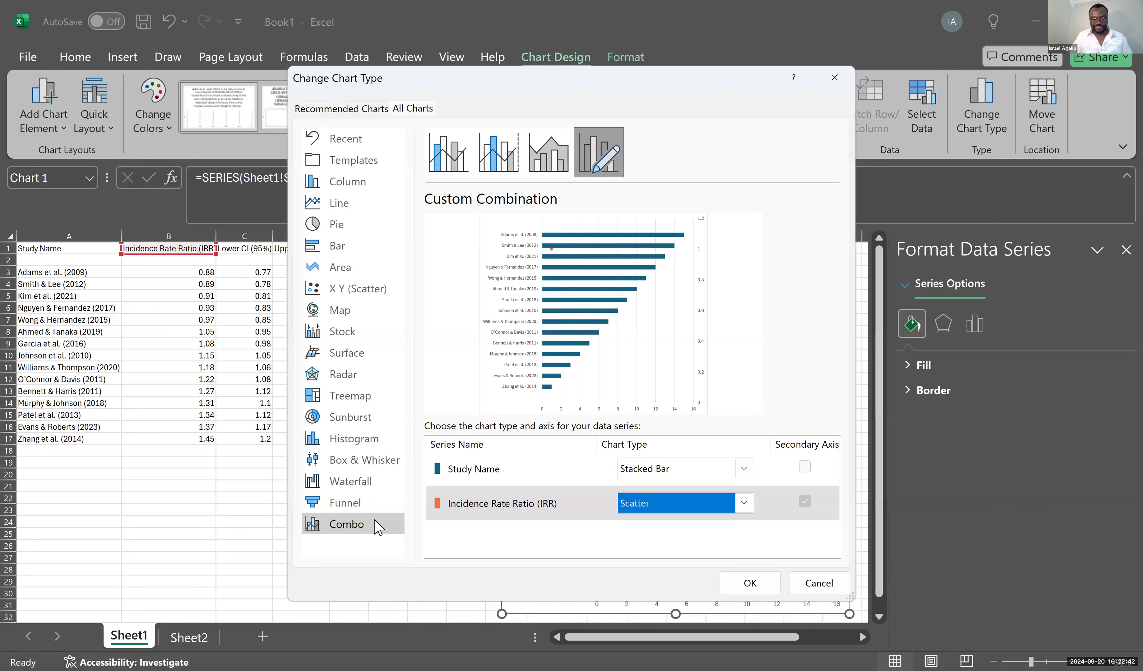
click(744, 584)
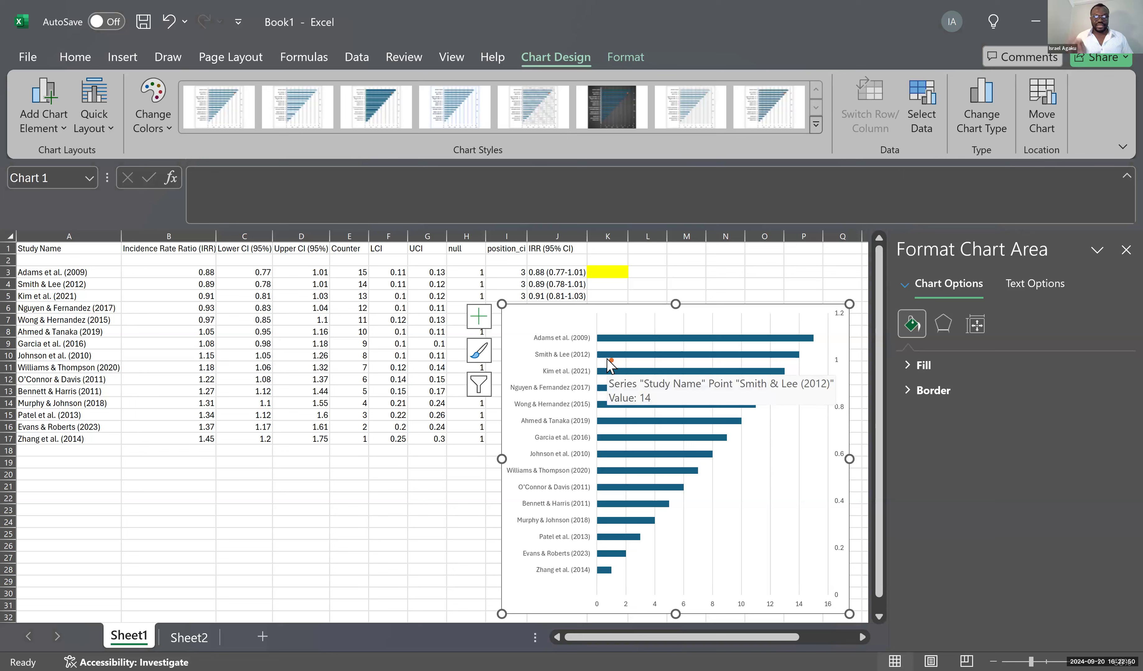
Edit the Incidence Rate Ratio (IRR) series in the chart's data source so its X values come from B3:B17
mouse_move(614, 358)
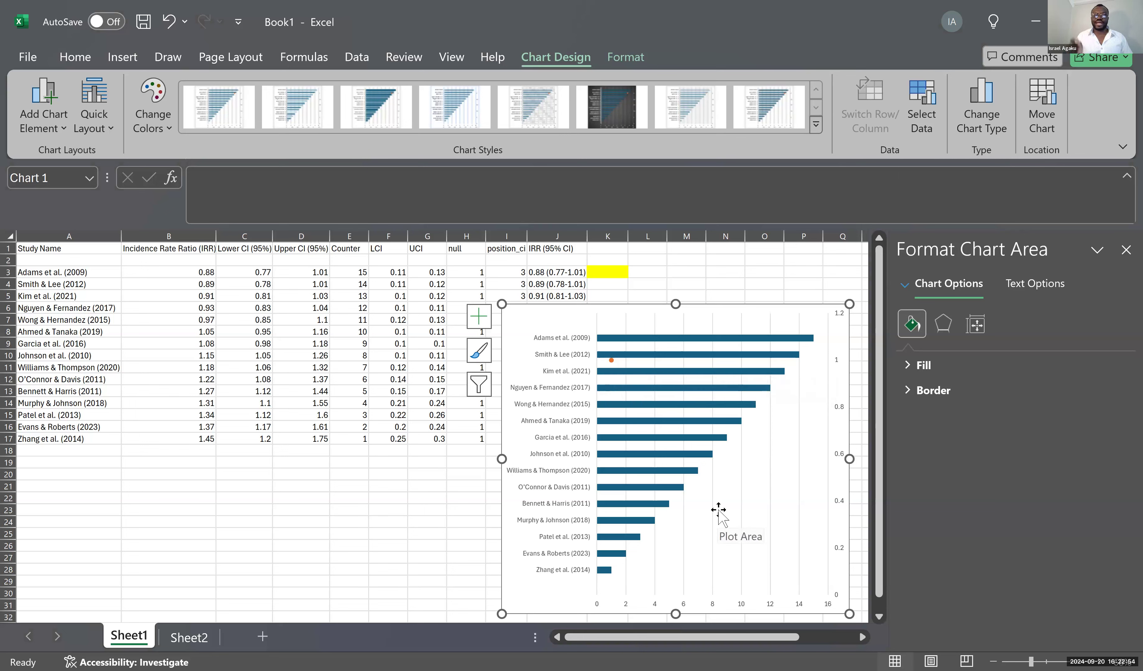
click(730, 520)
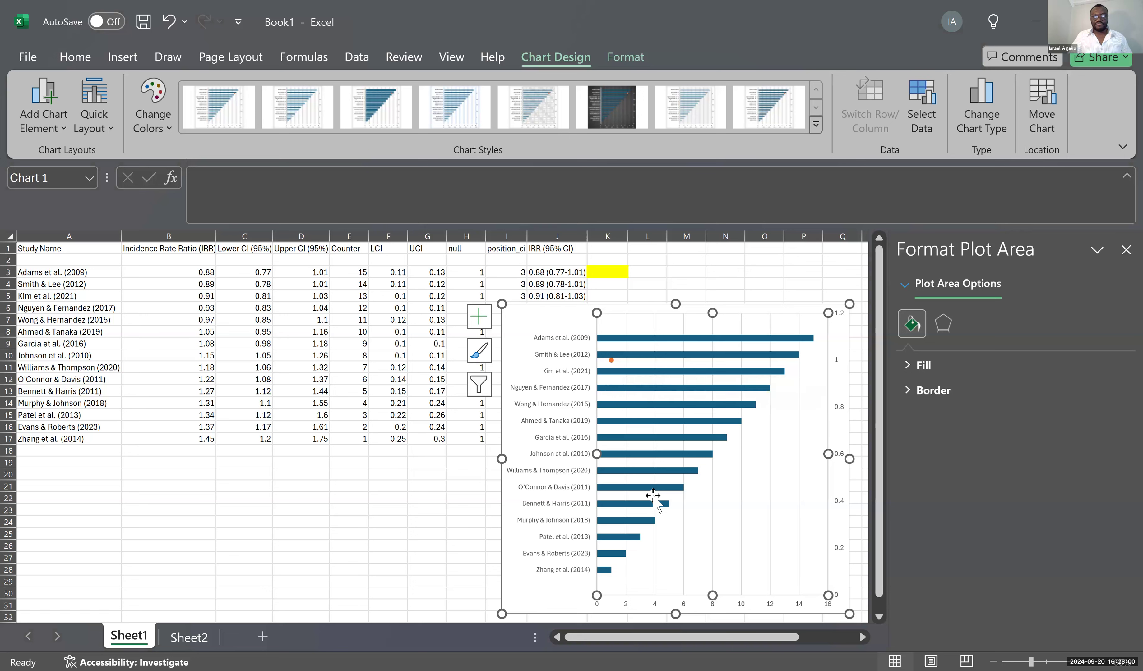
right_click(731, 530)
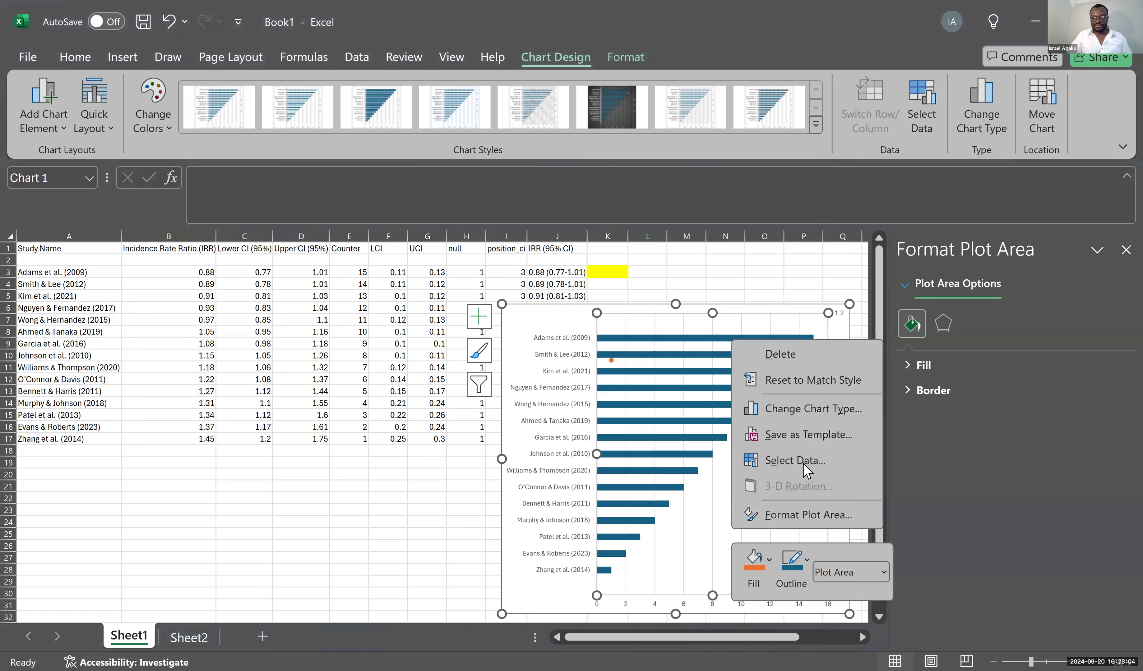
click(802, 467)
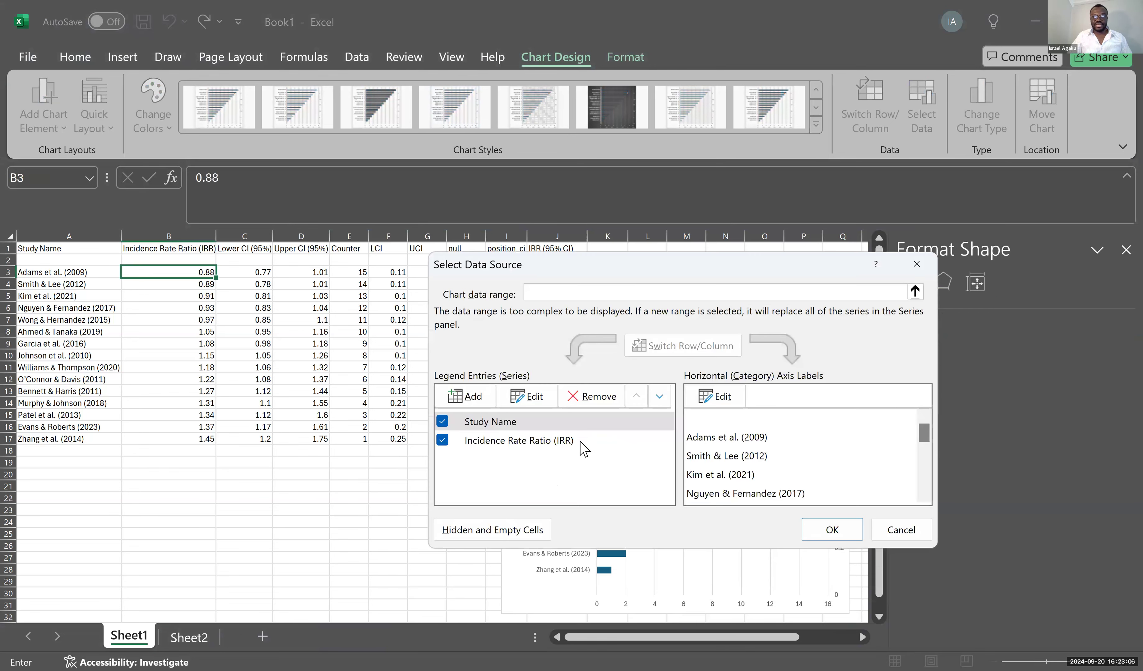
click(555, 449)
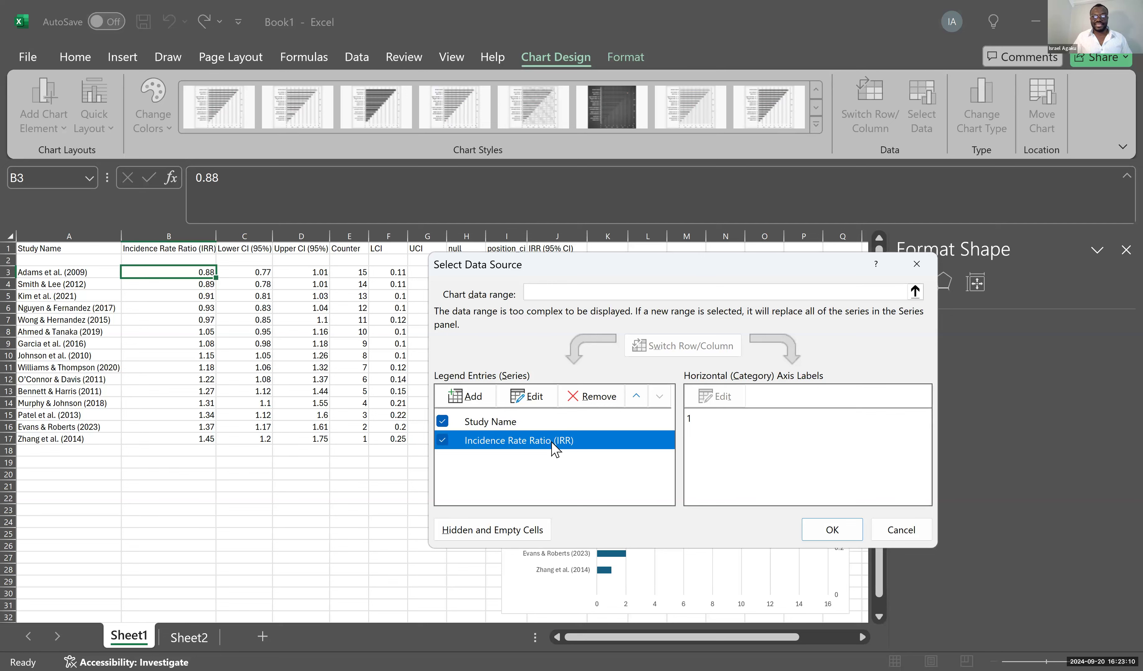
click(538, 400)
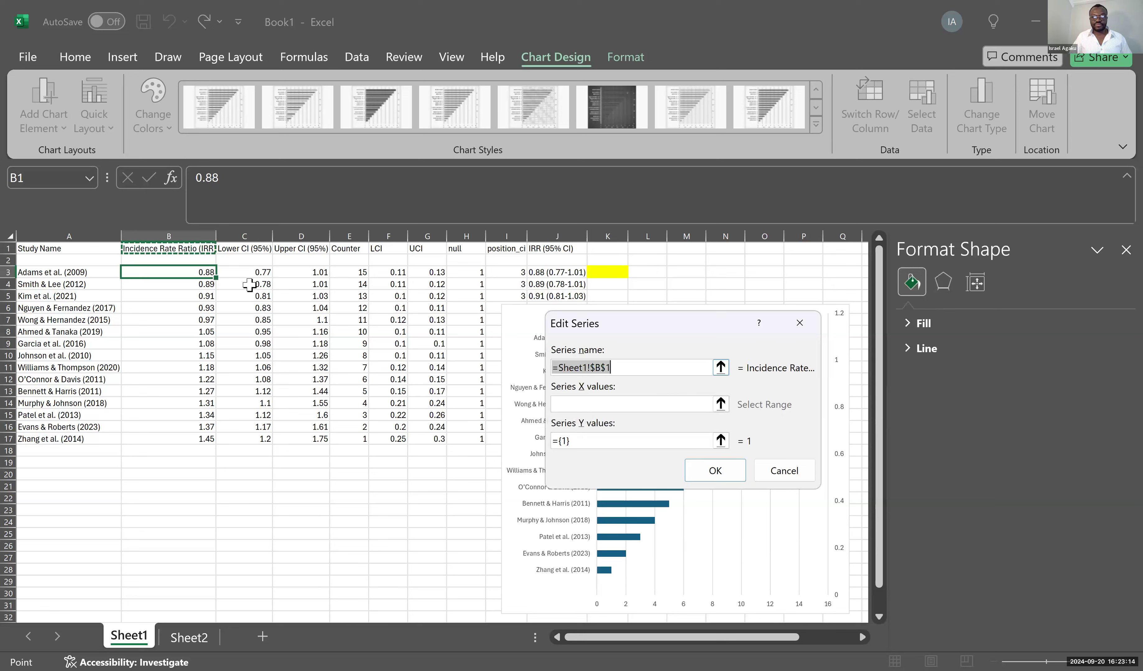
click(585, 404)
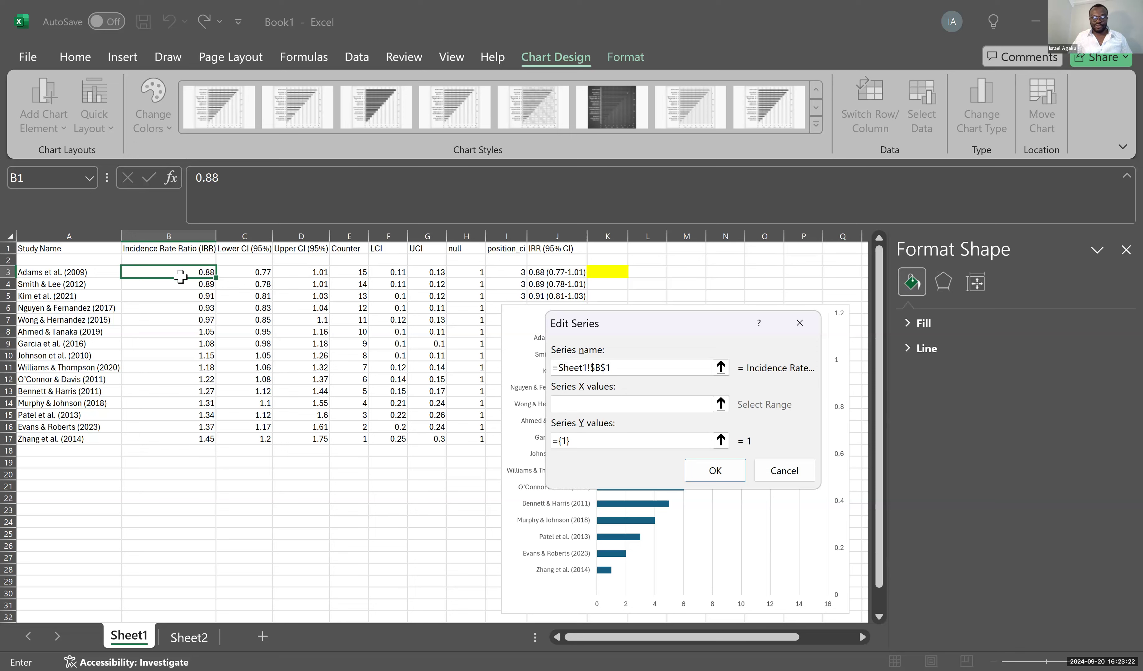
click(172, 272)
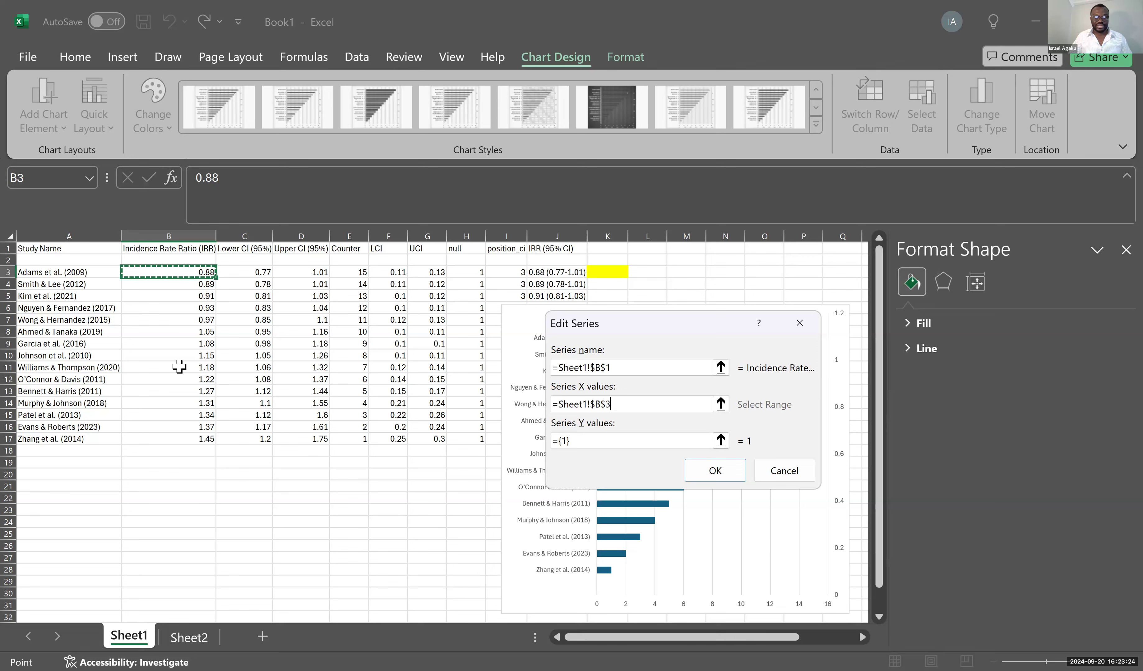
shift+click(175, 446)
drag(175, 441, 174, 439)
Set the series' Y values to the Counter range E3:E17 and apply the data source changes
click(591, 440)
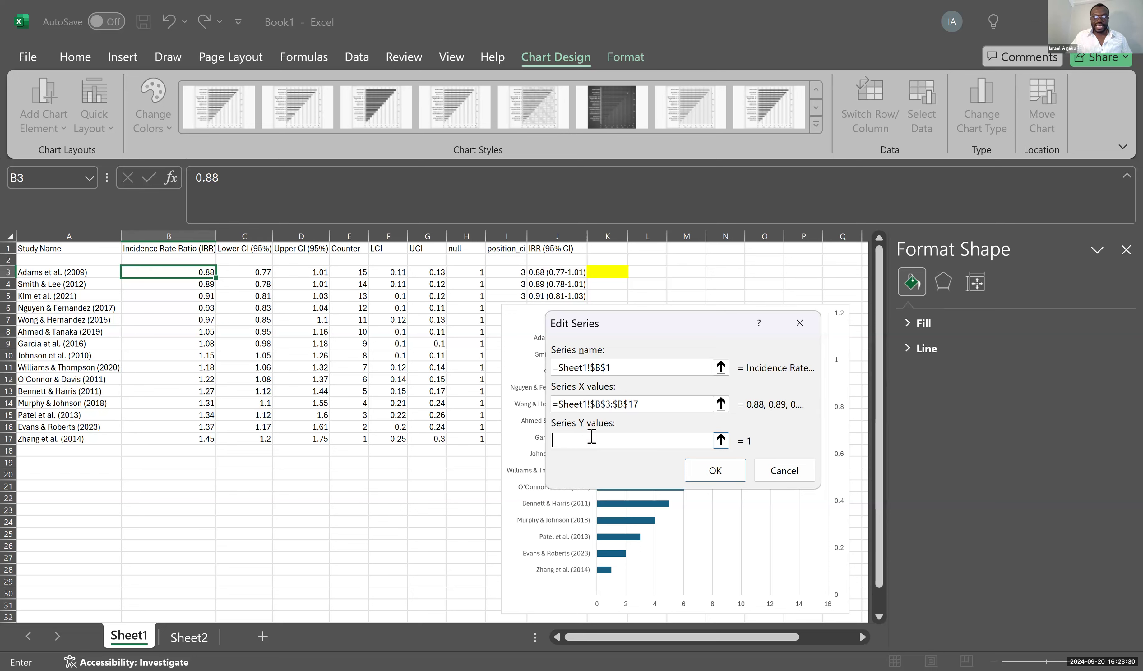
click(349, 275)
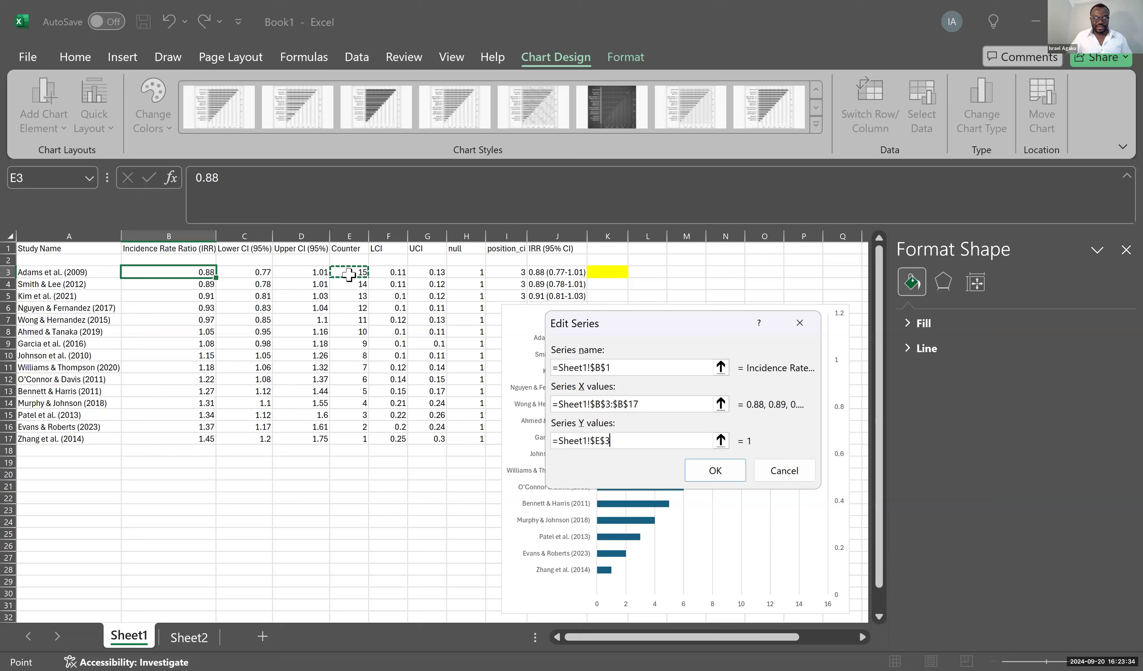
shift+click(344, 440)
click(715, 471)
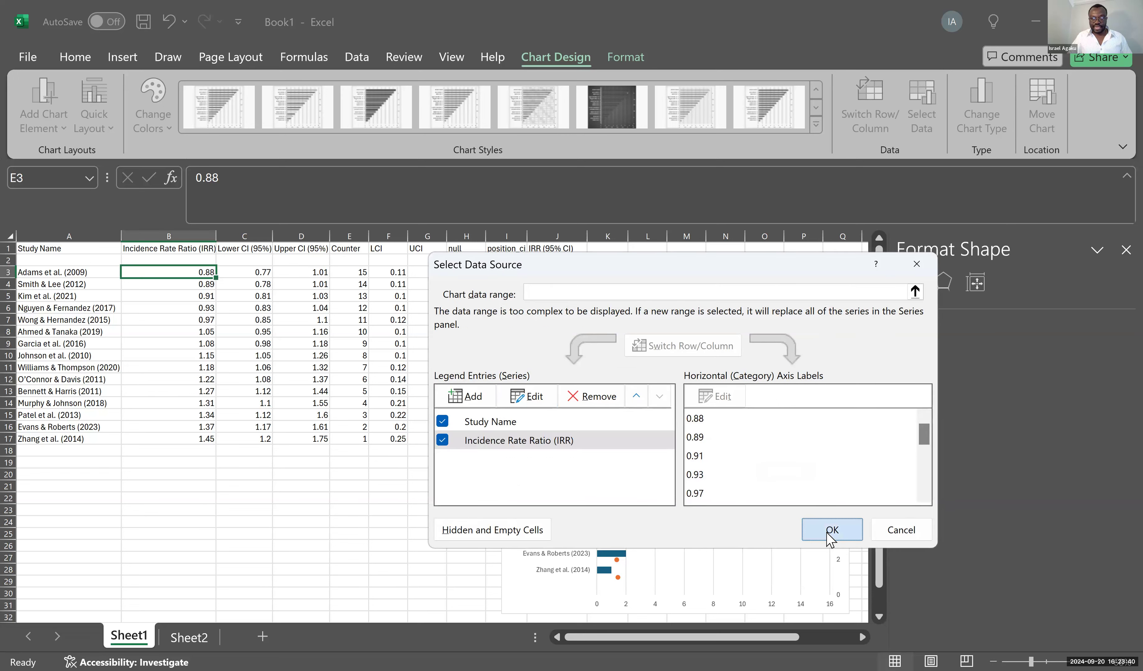
click(828, 530)
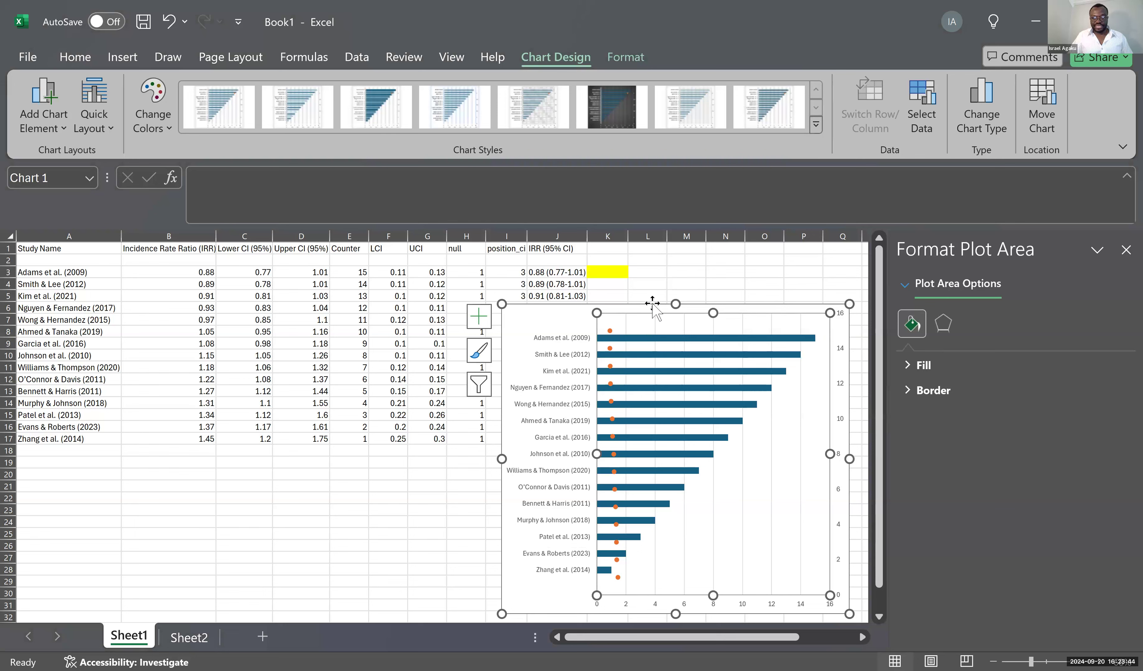
Enlarge the chart upward to row 1 and set the vertical category axis position to On tick marks
drag(498, 304, 486, 243)
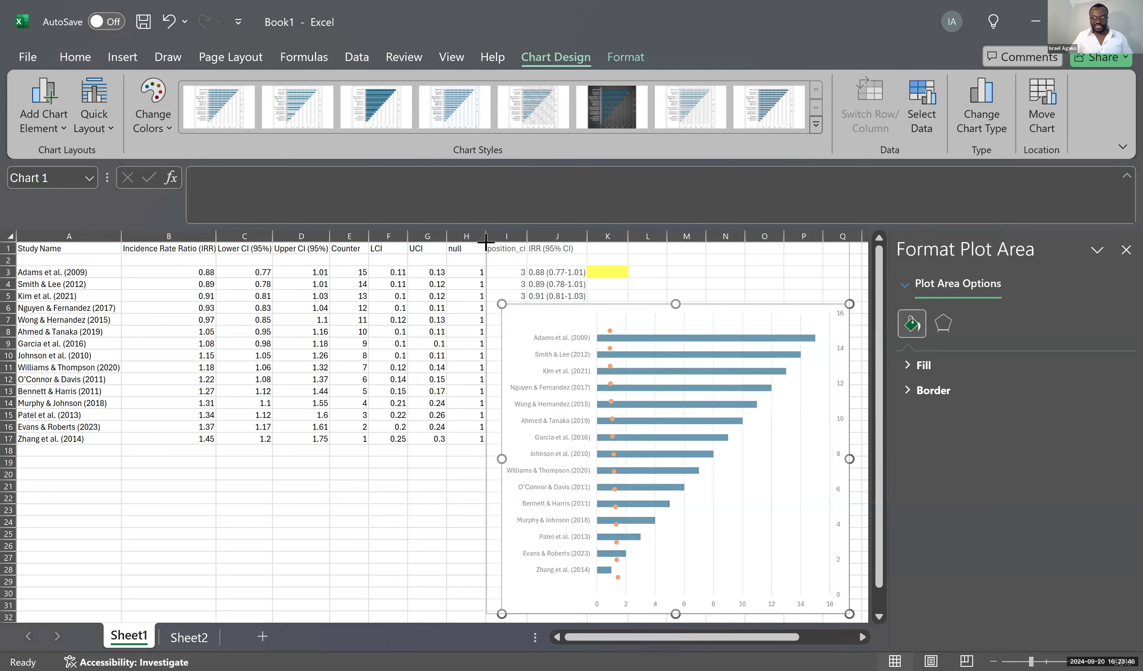
click(606, 277)
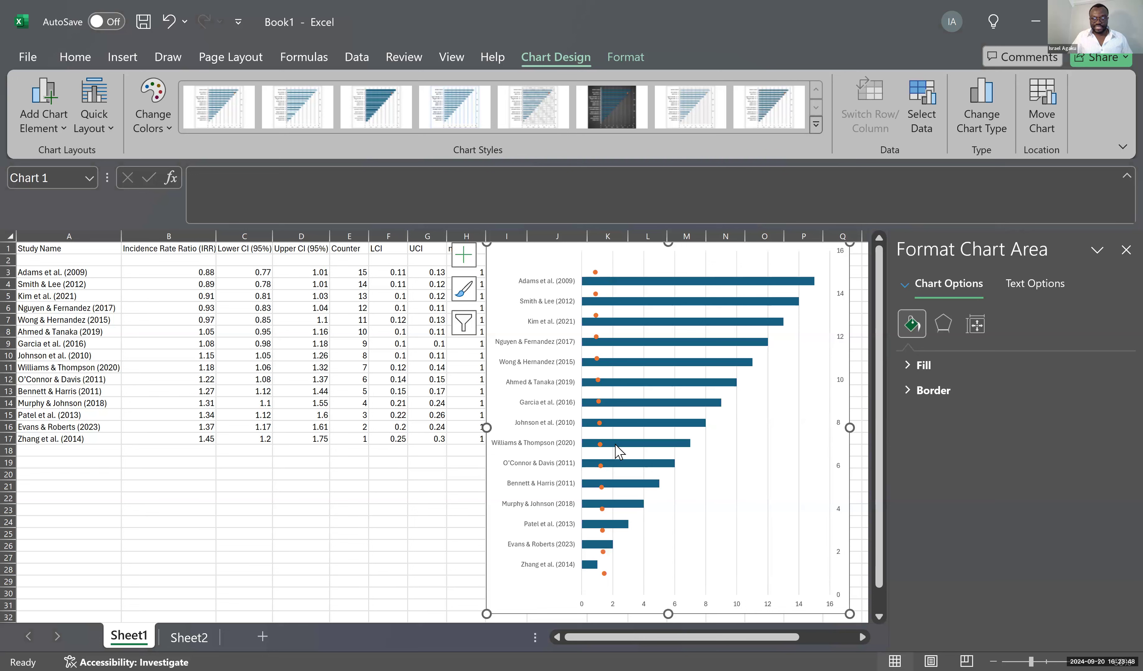
click(553, 391)
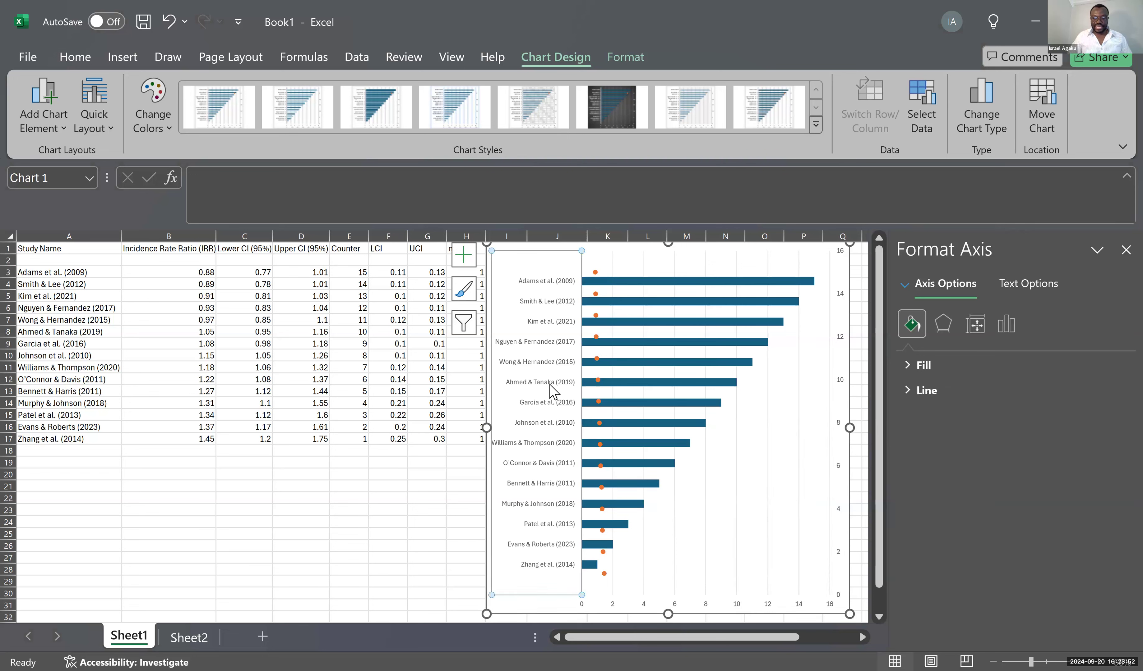
right_click(550, 384)
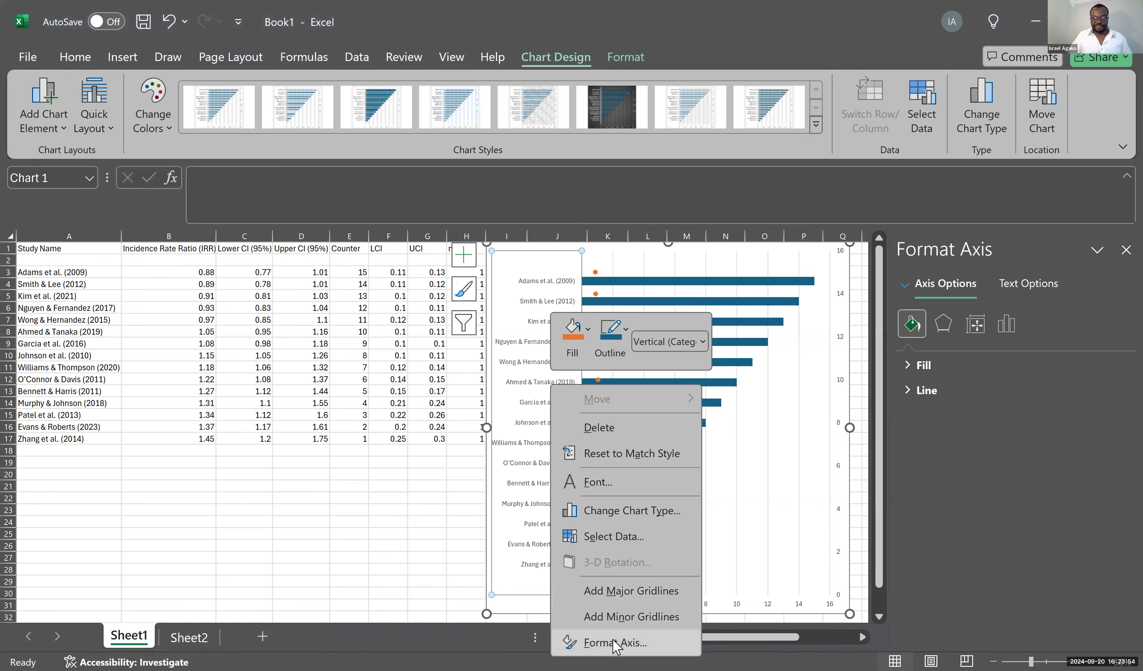
click(614, 642)
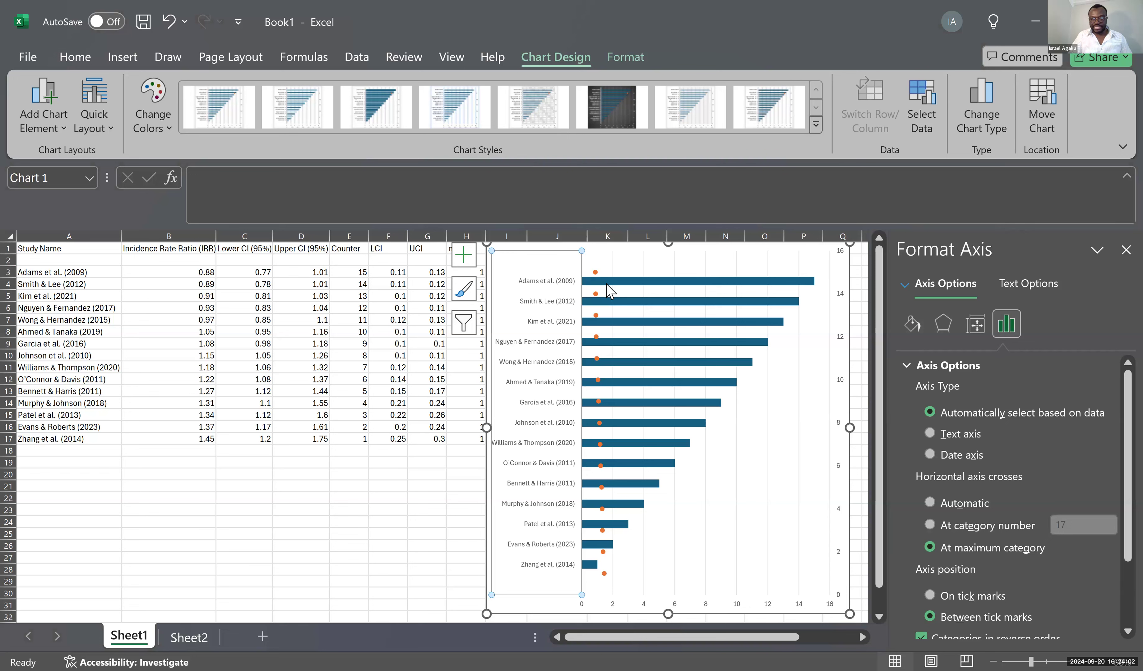
click(930, 597)
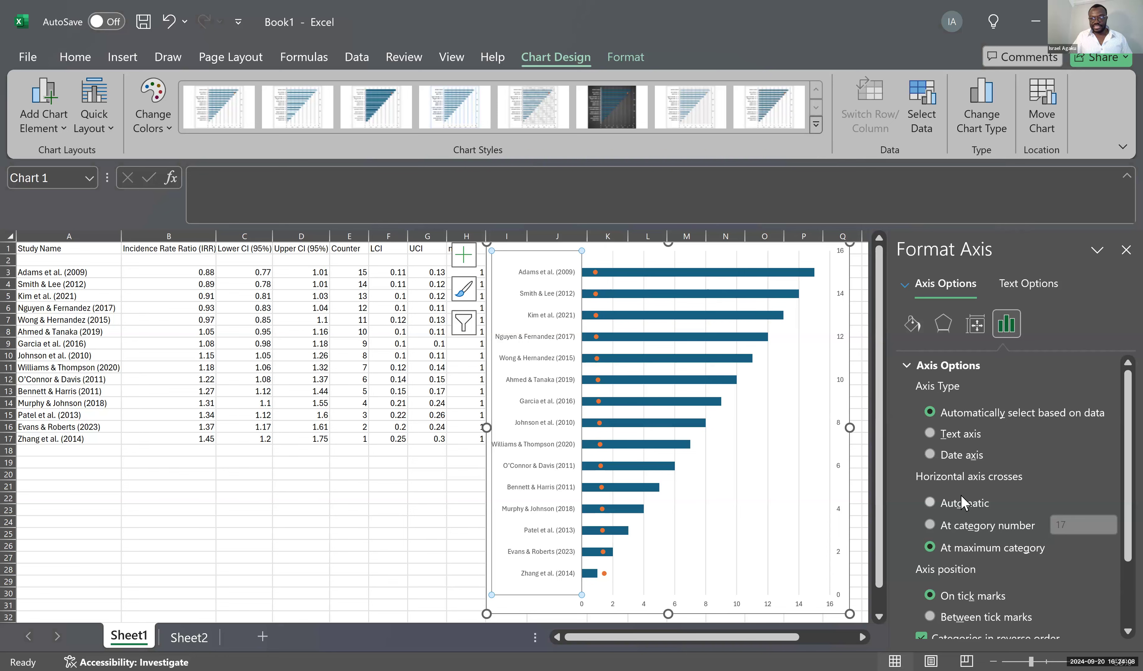
scroll(967, 501, down, 2)
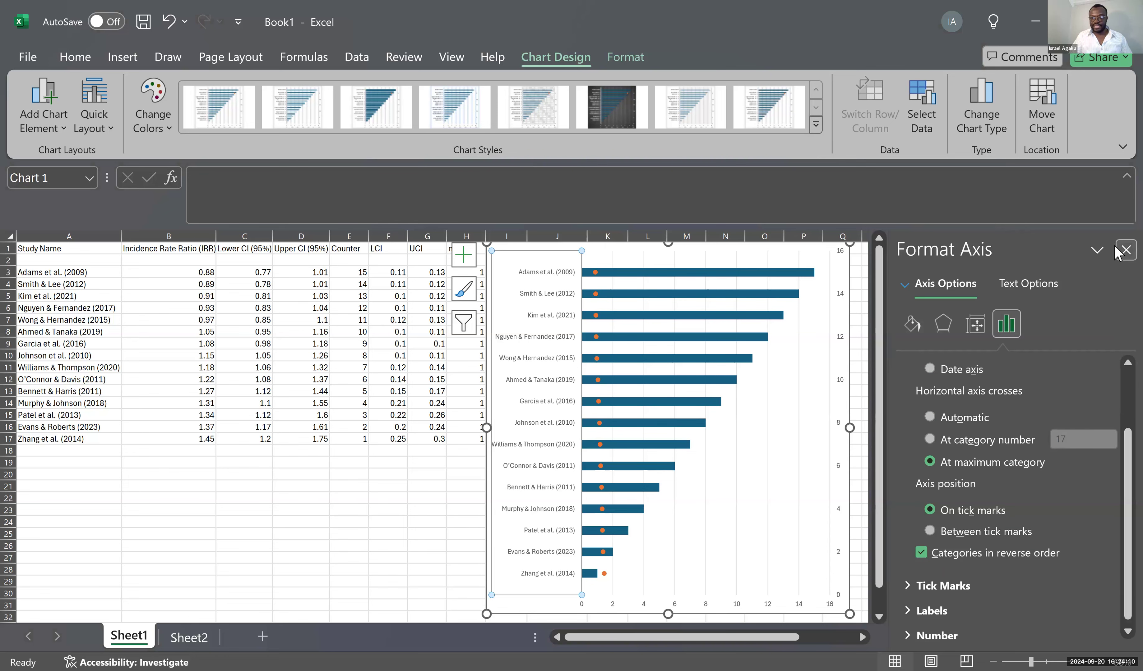
click(1126, 250)
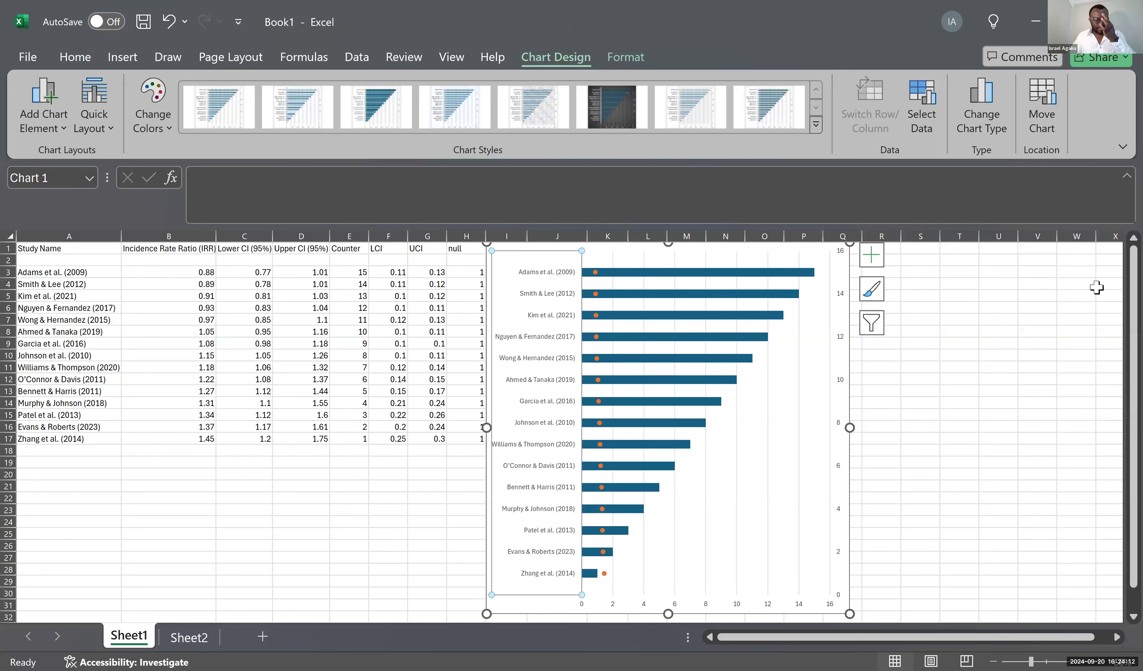
scroll(765, 299, up, 2)
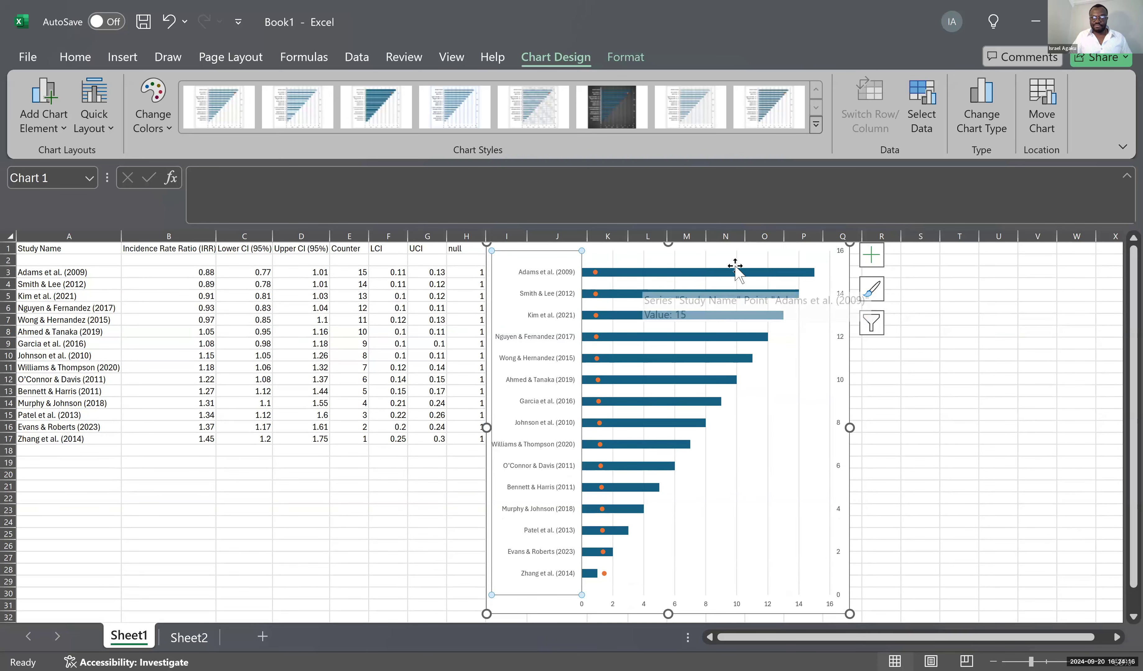
Format the Study Name bar series with no fill and no border line
click(687, 279)
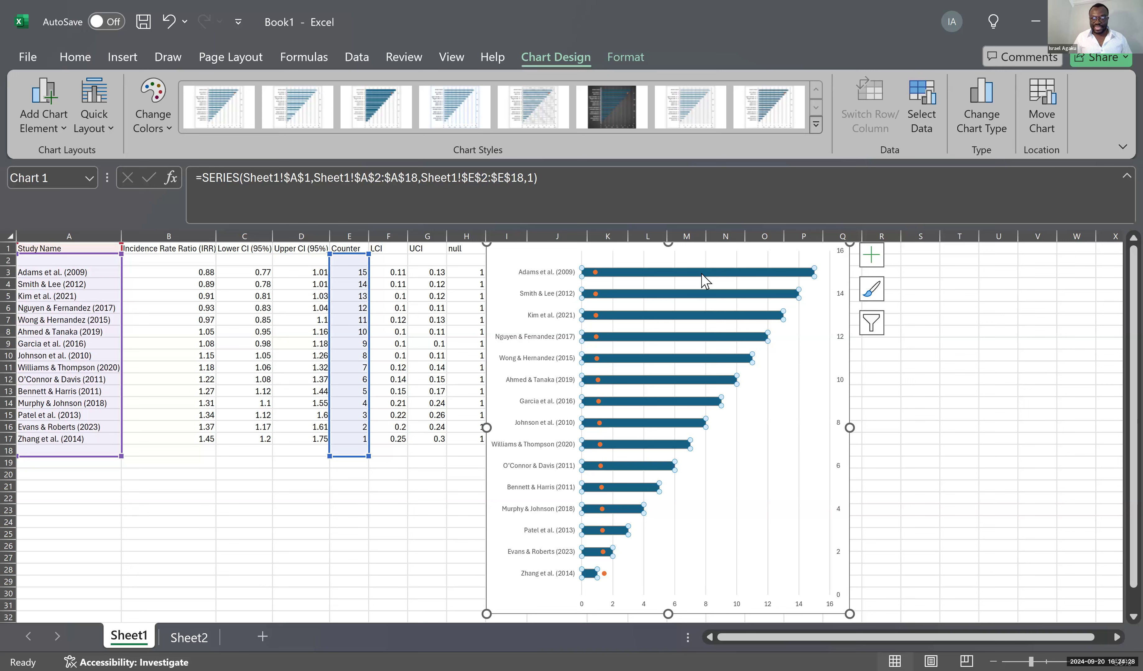
right_click(705, 279)
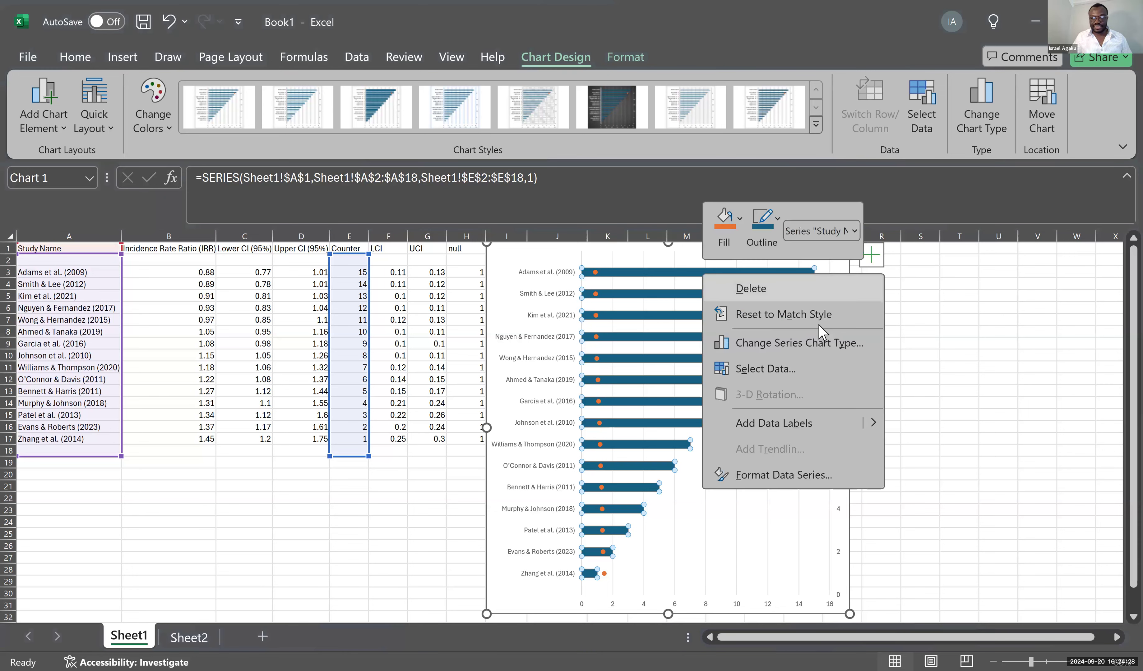
click(779, 475)
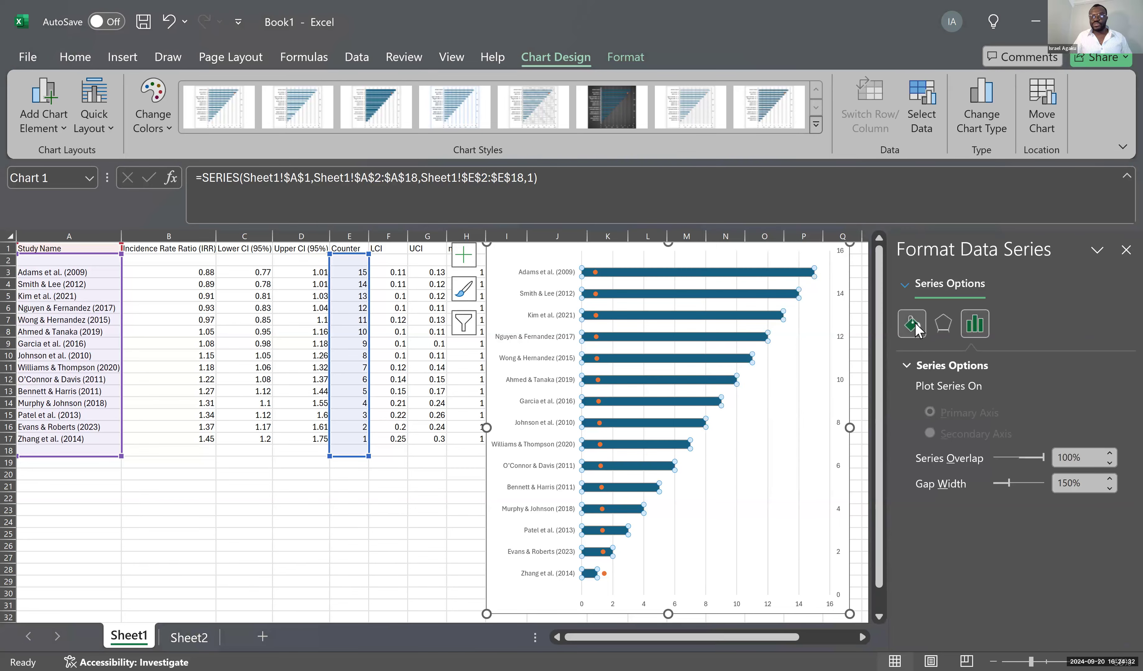
click(917, 329)
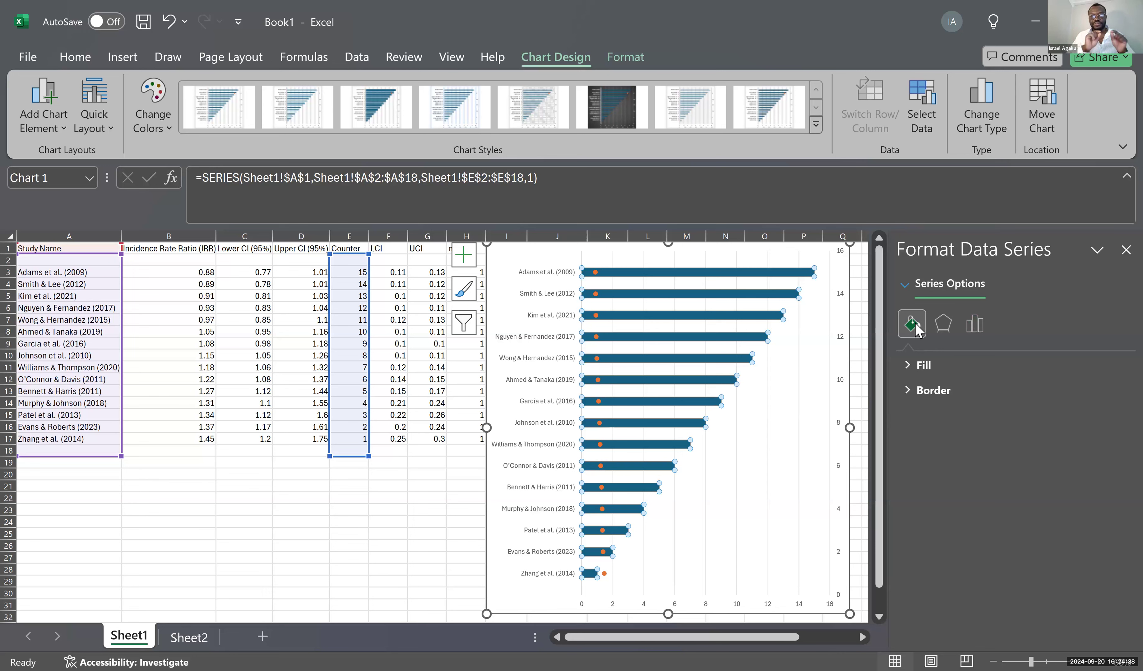
click(925, 366)
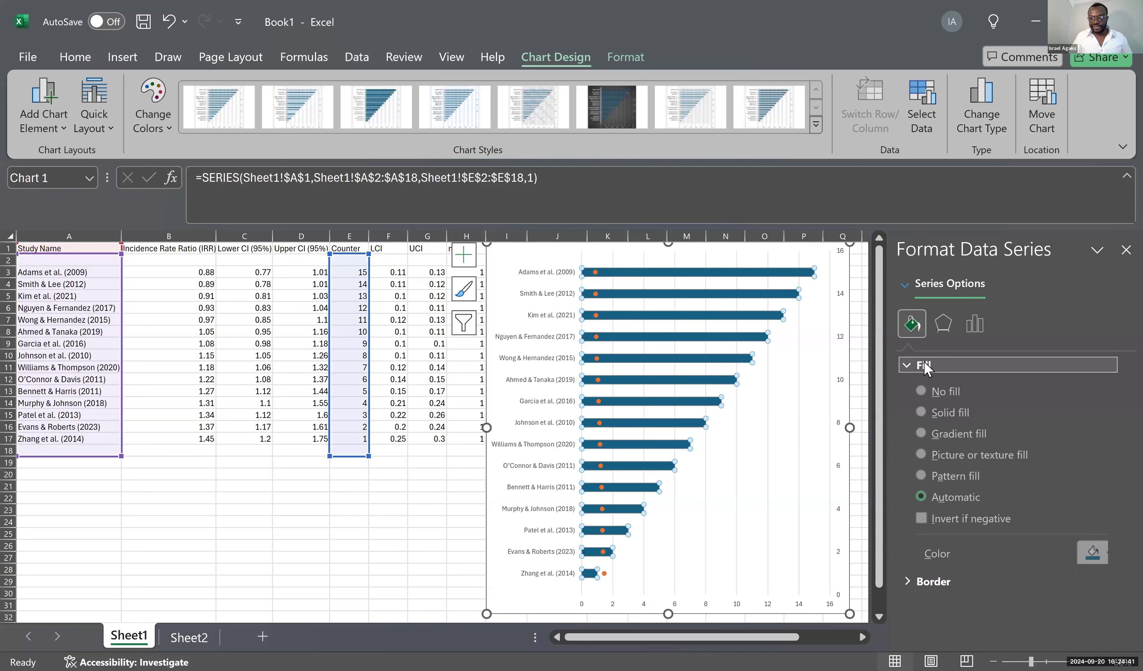
click(938, 394)
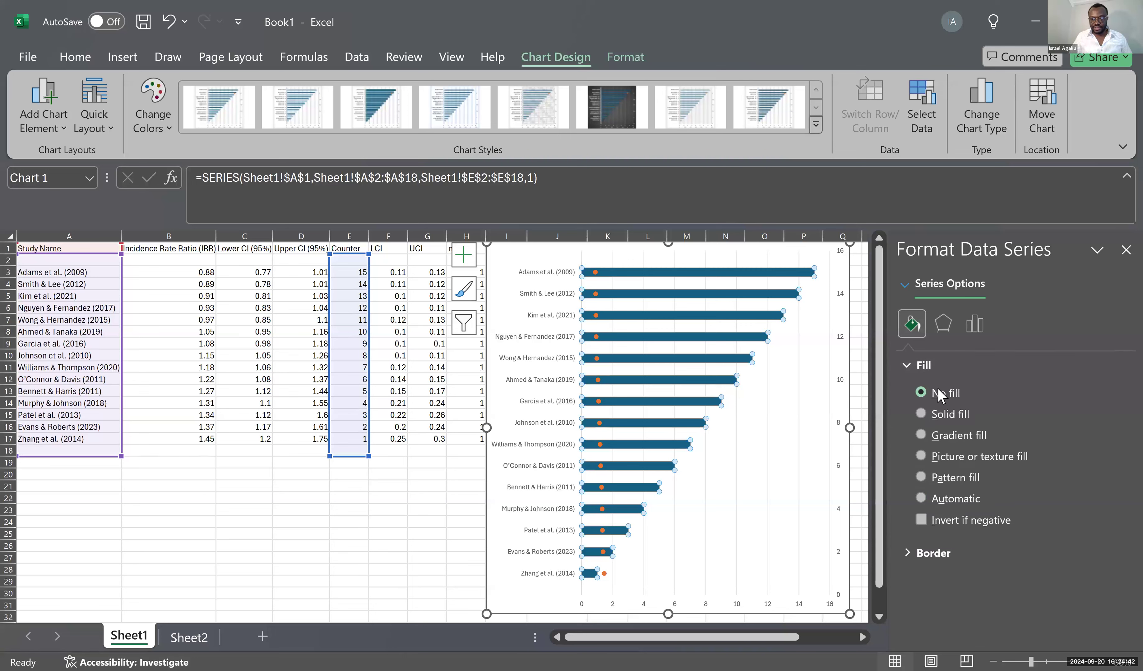
click(953, 555)
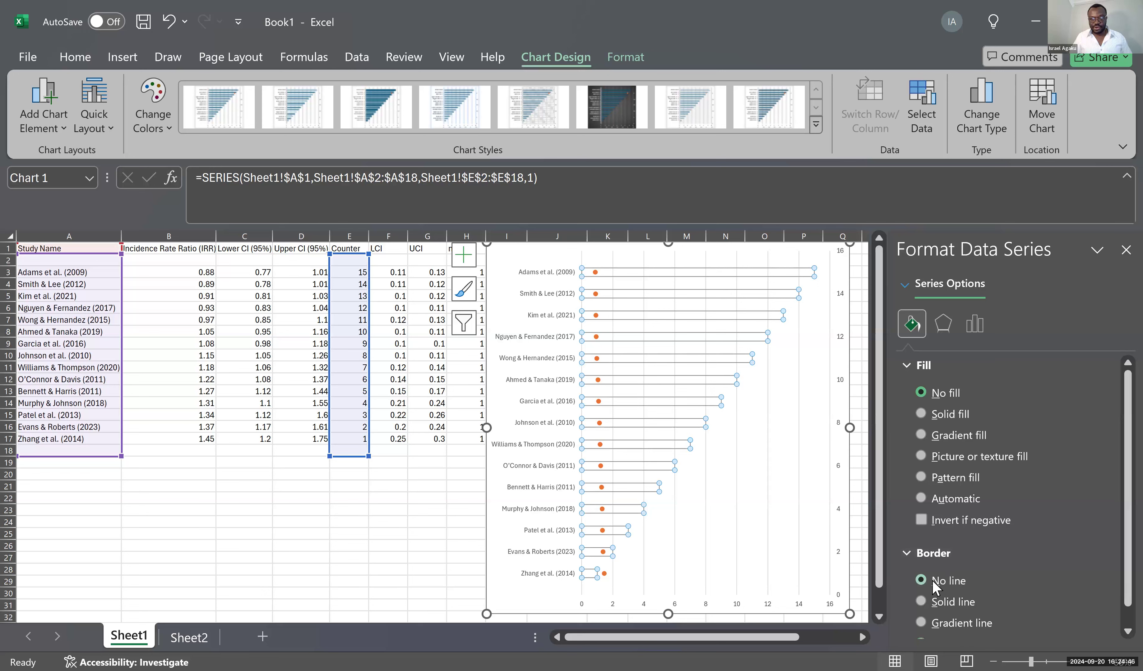
click(709, 395)
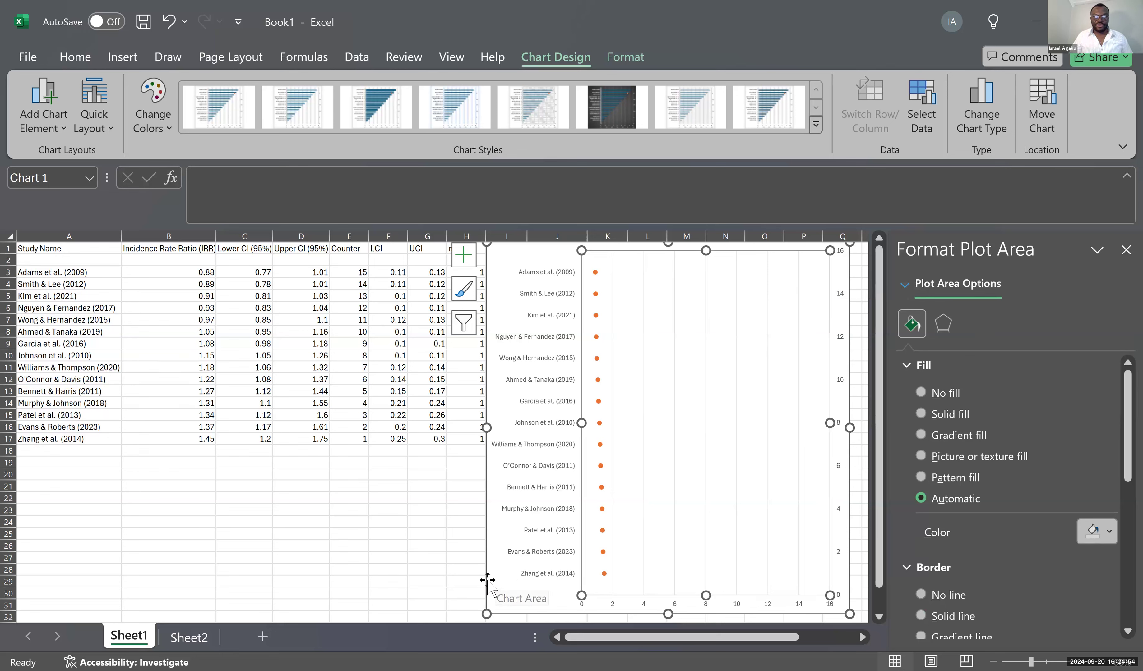
Move the chart clear of the data so that it begins in column K, and close the formatting pane
click(554, 583)
drag(553, 583, 661, 587)
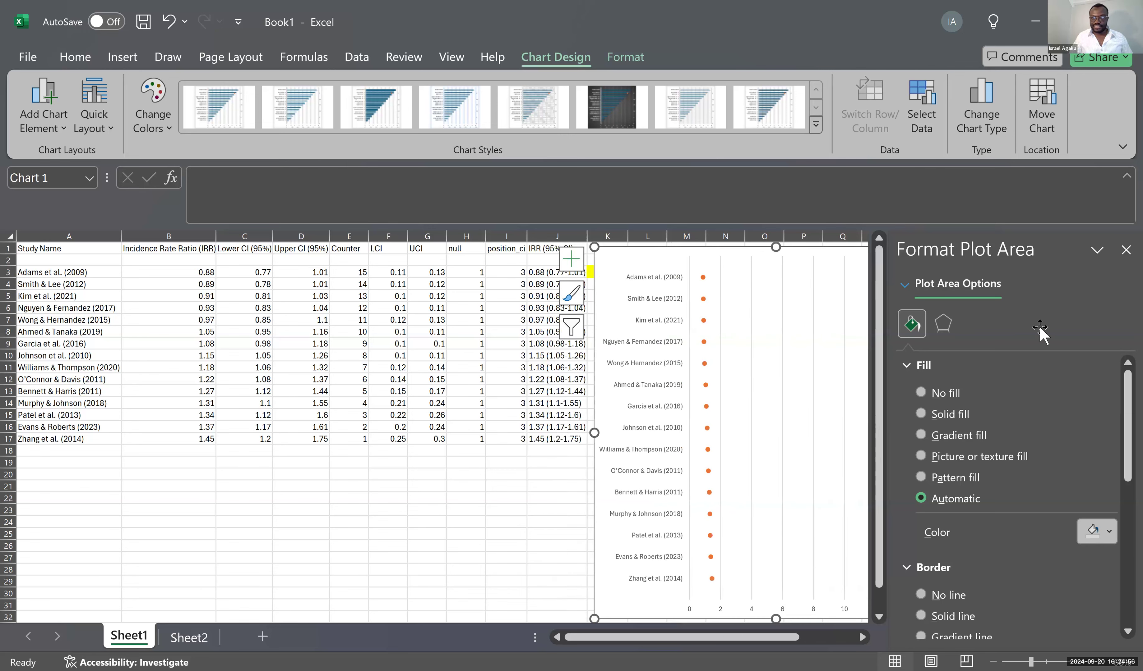
click(1126, 250)
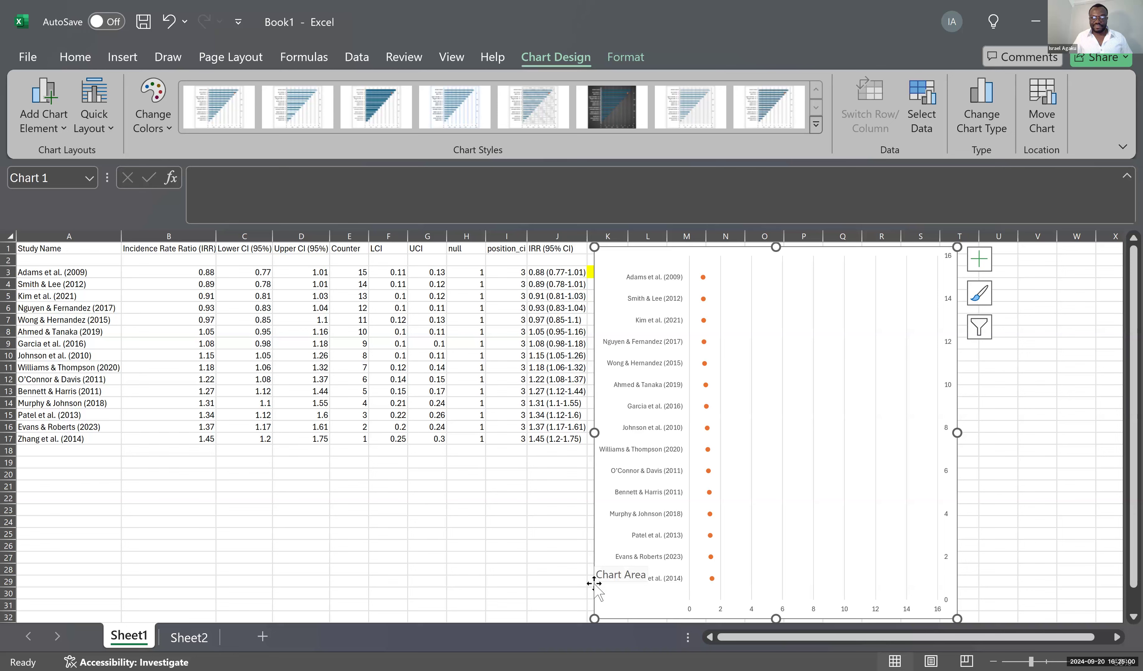
drag(597, 593, 636, 594)
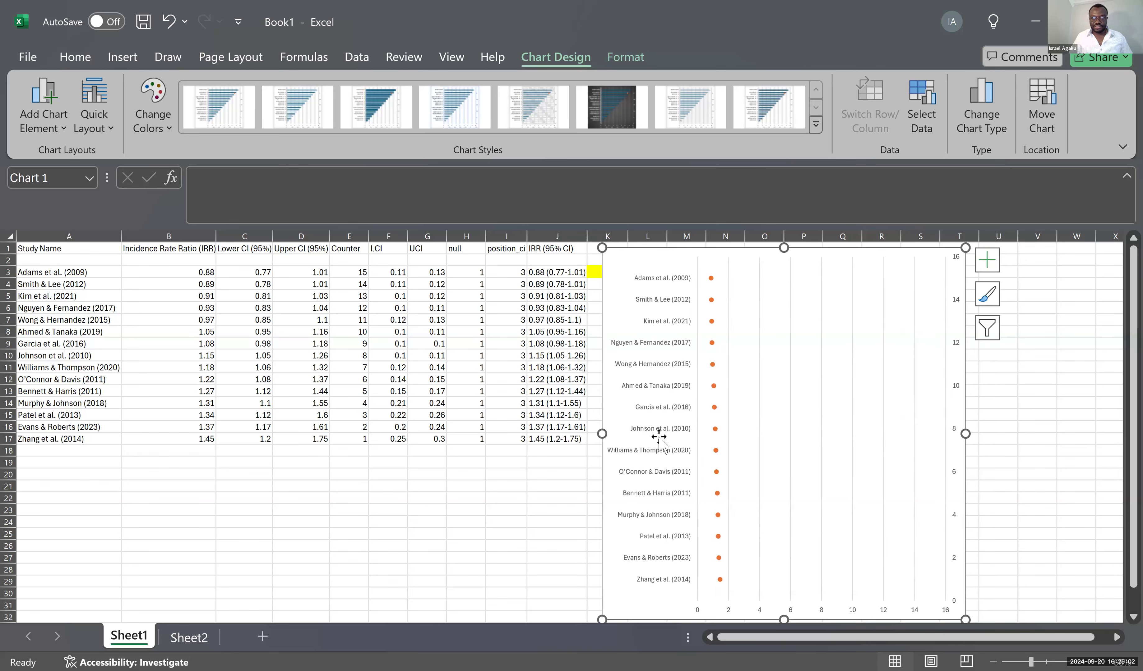
Add Standard Error error bars to the Incidence Rate Ratio (IRR) scatter series
click(711, 279)
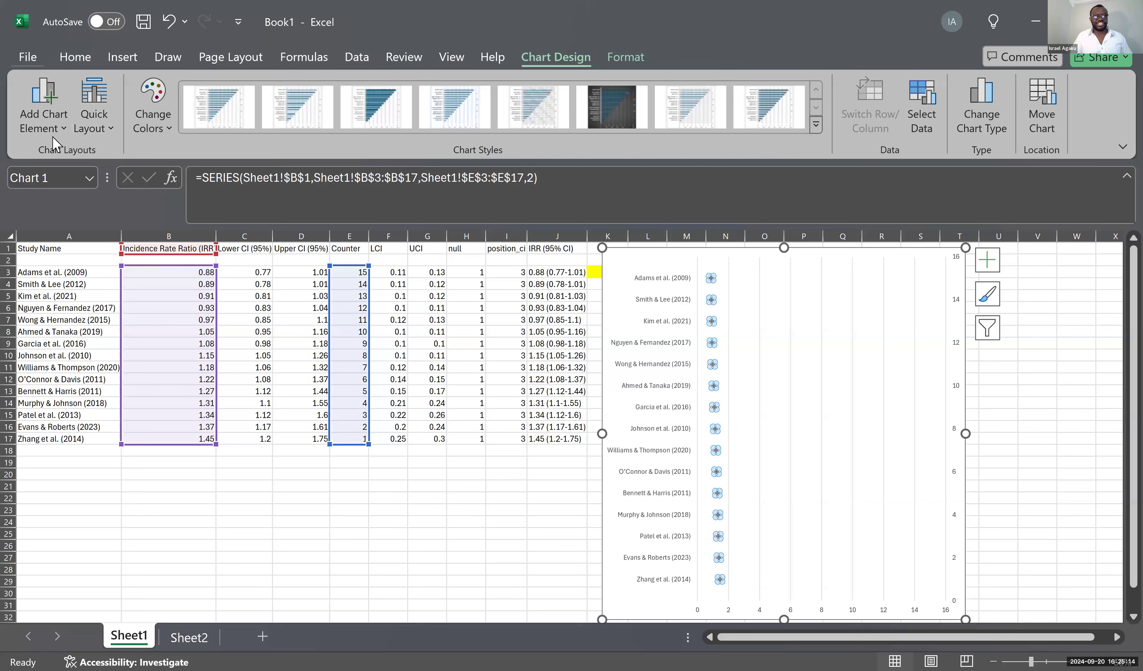
click(64, 132)
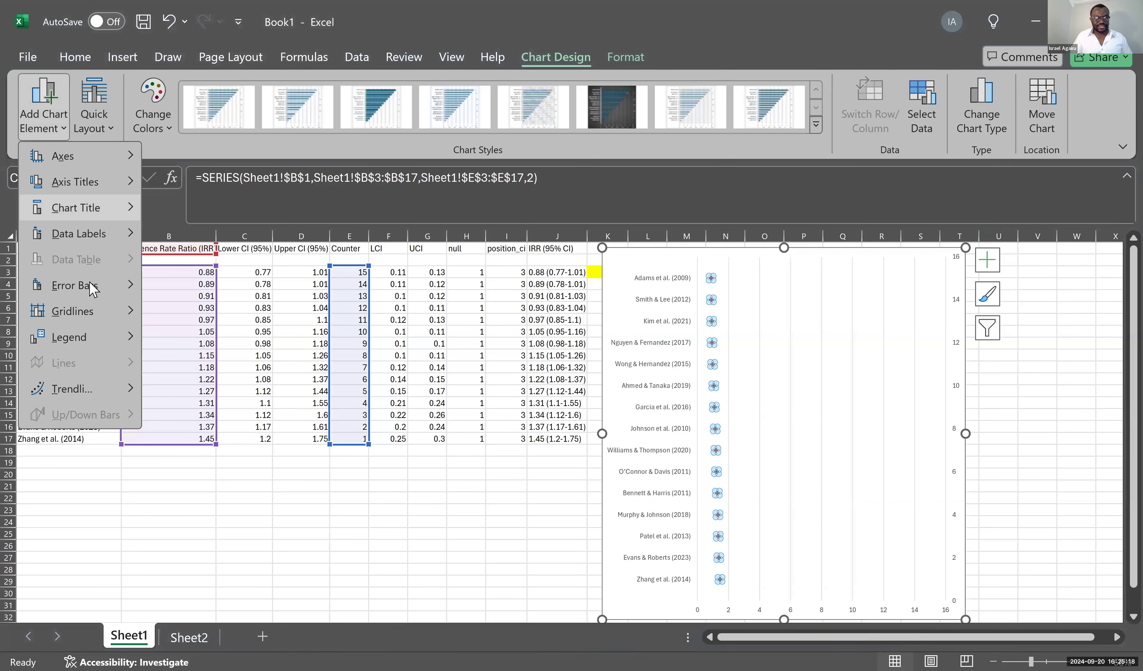
mouse_move(93, 287)
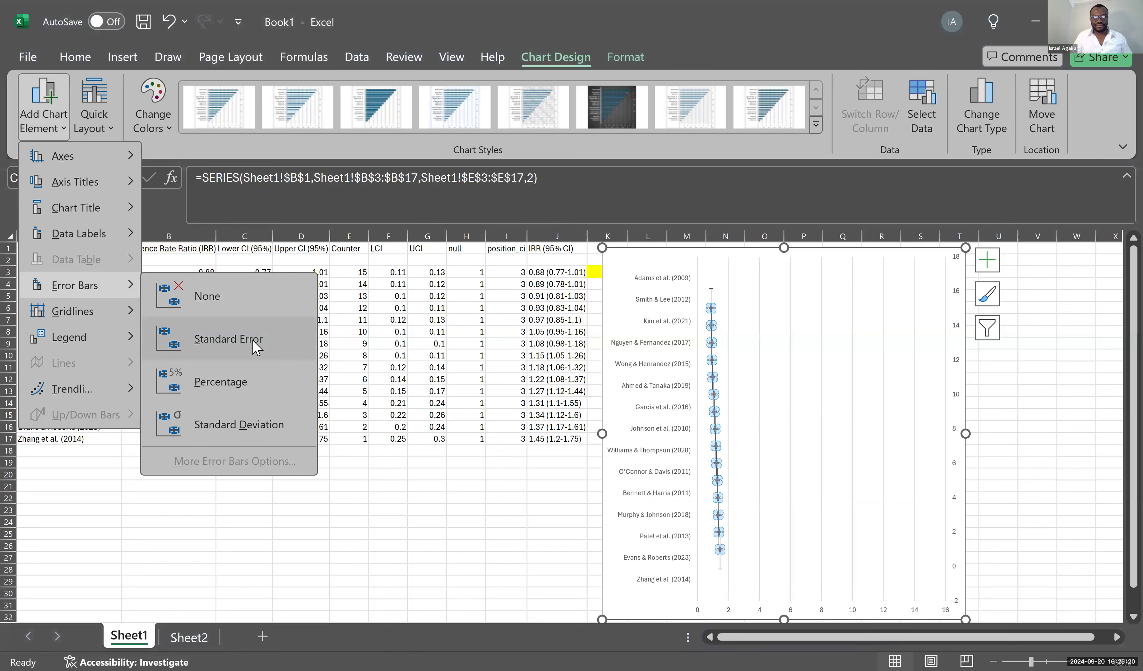
click(255, 341)
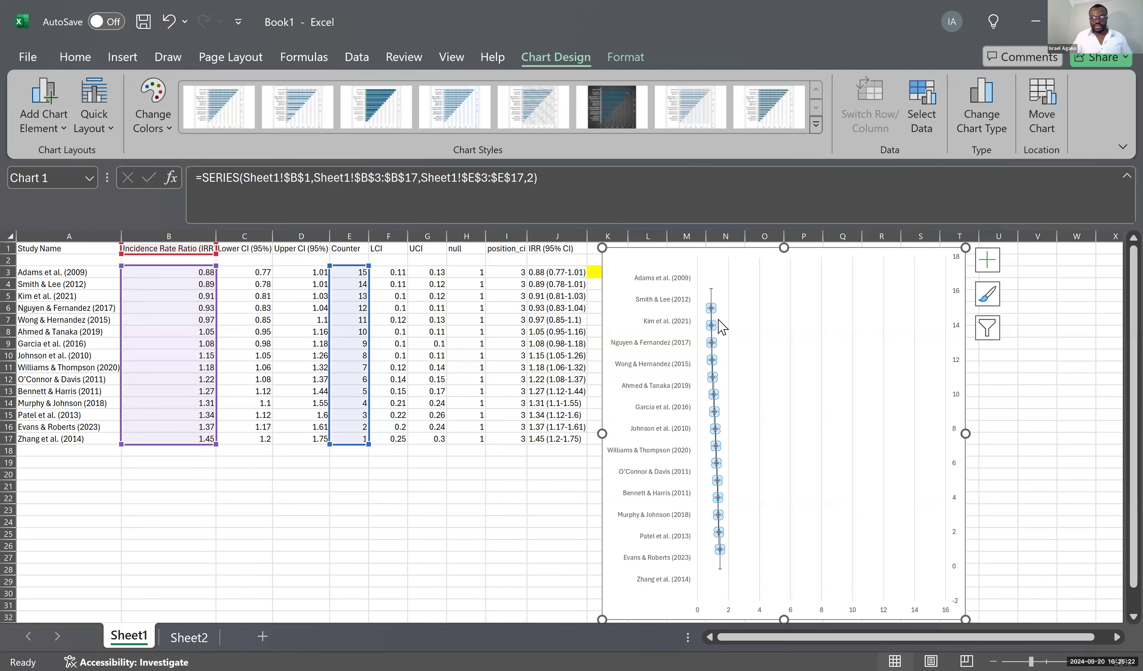
Set the error amount of the Incidence Rate Ratio (IRR) series' X error bars to Custom
scroll(734, 318, up, 4)
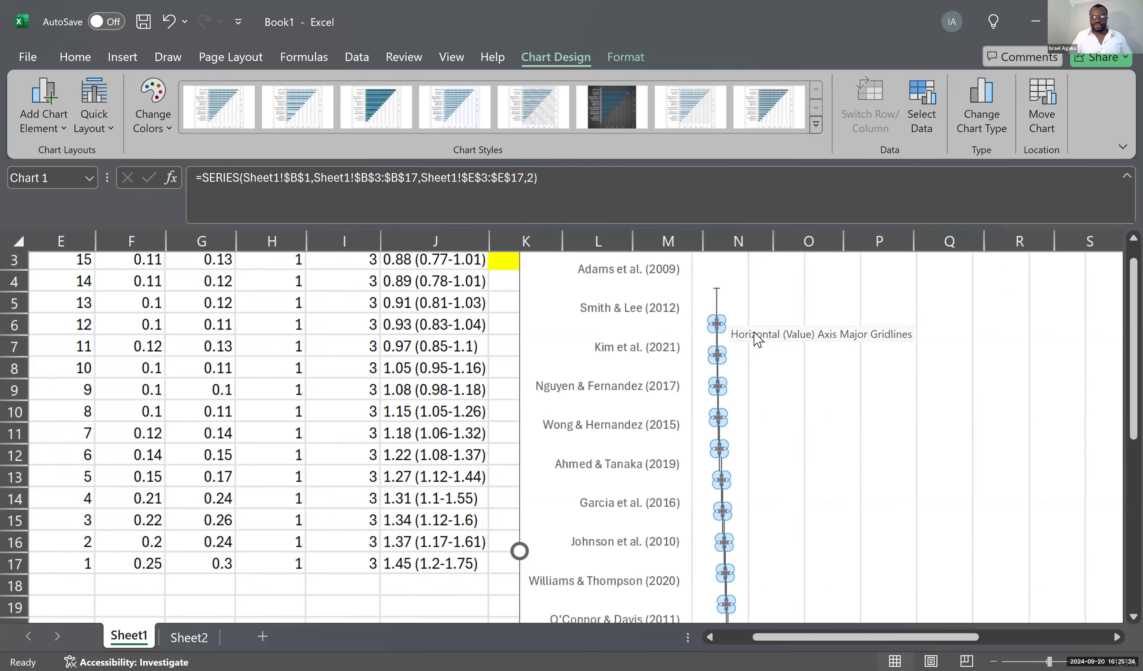
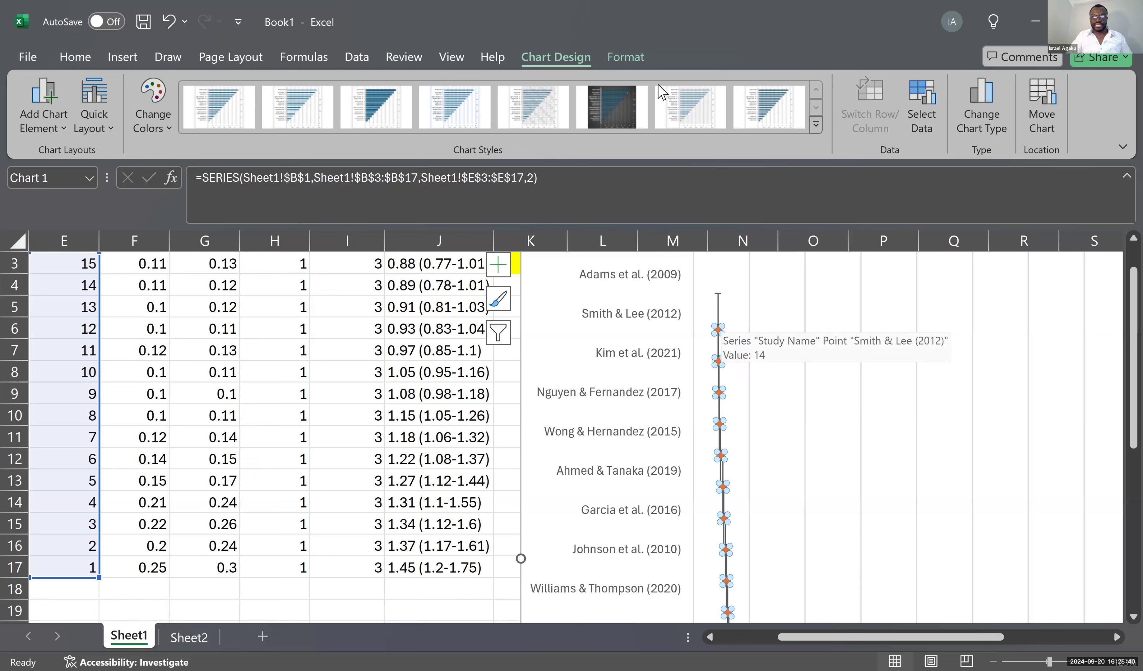
click(627, 56)
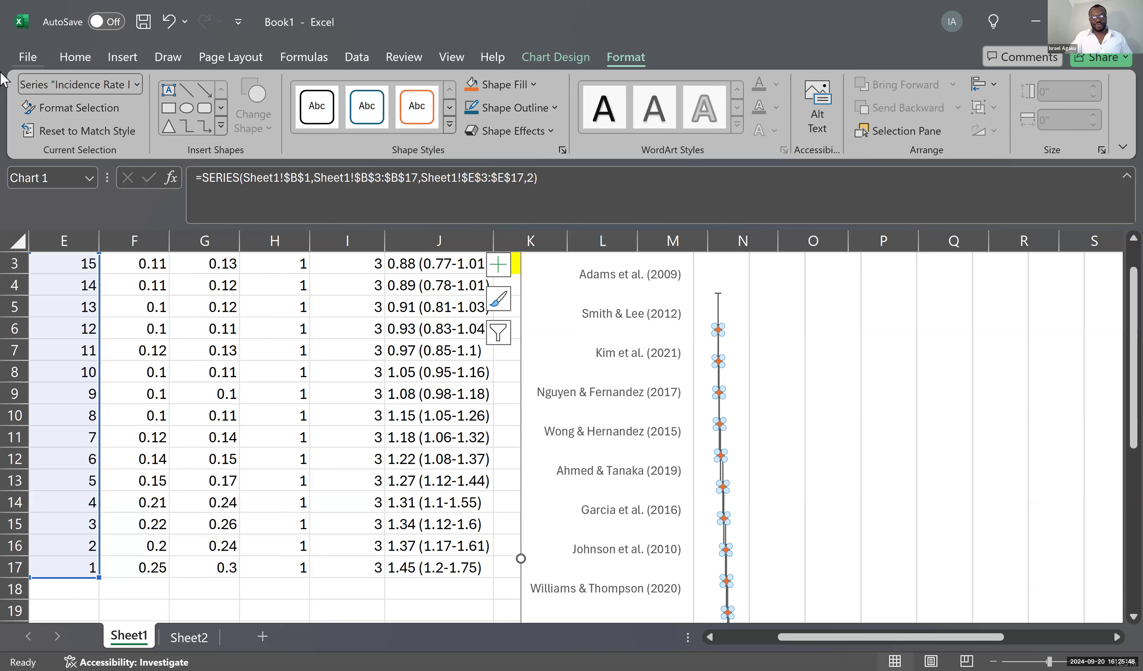
click(137, 85)
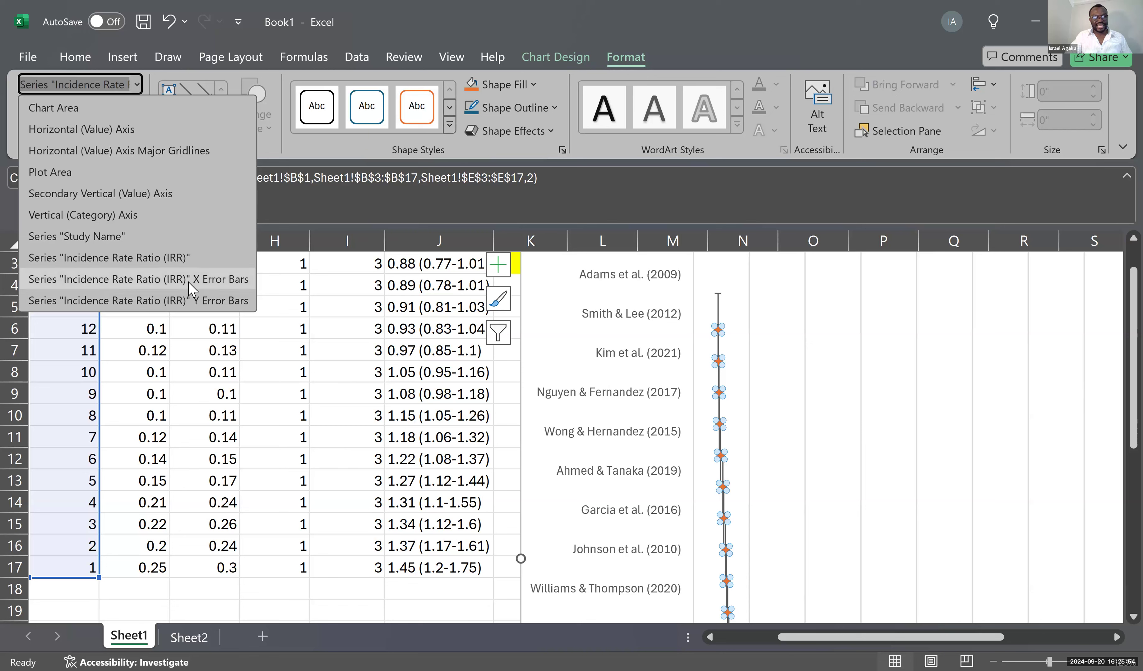
click(204, 280)
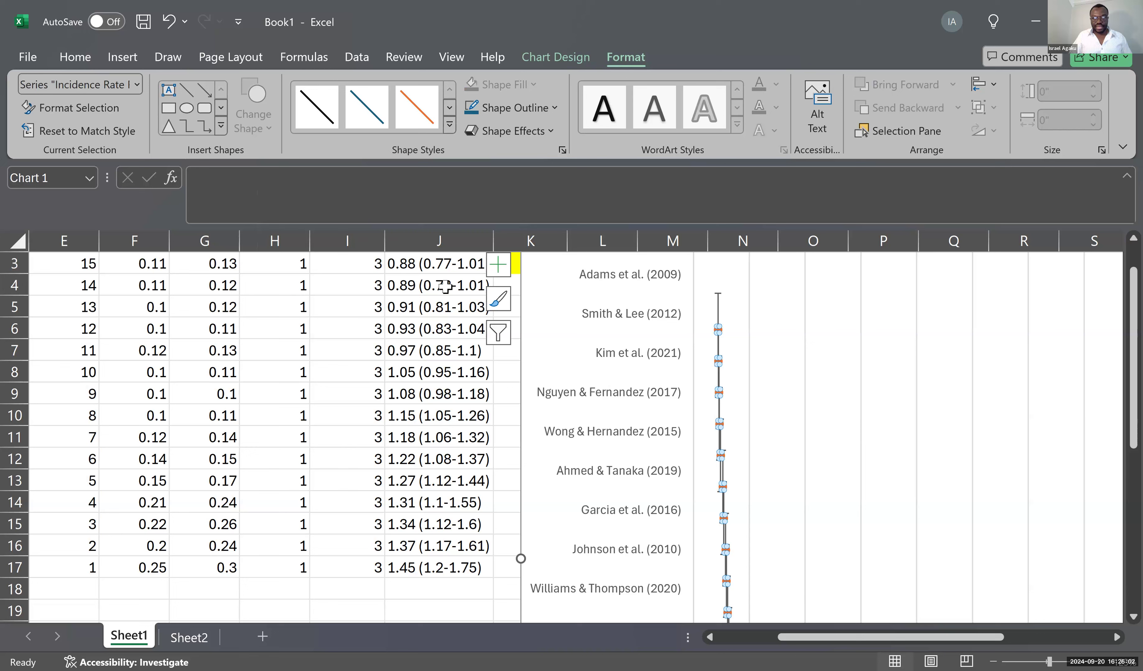
right_click(716, 326)
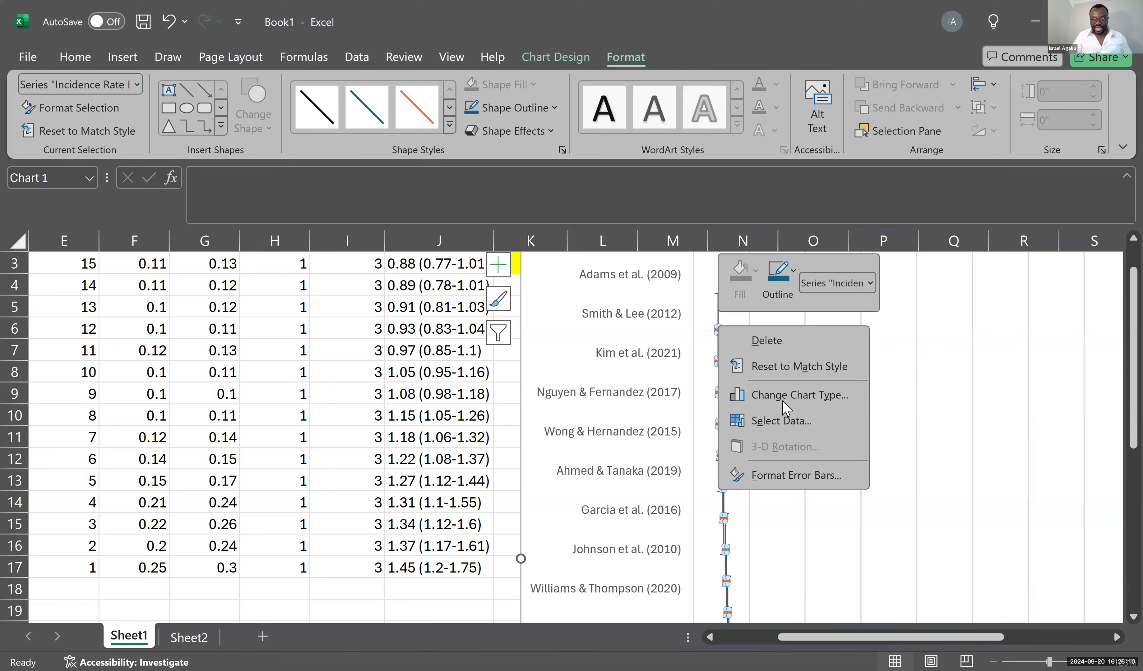
click(791, 476)
scroll(1095, 513, down, 3)
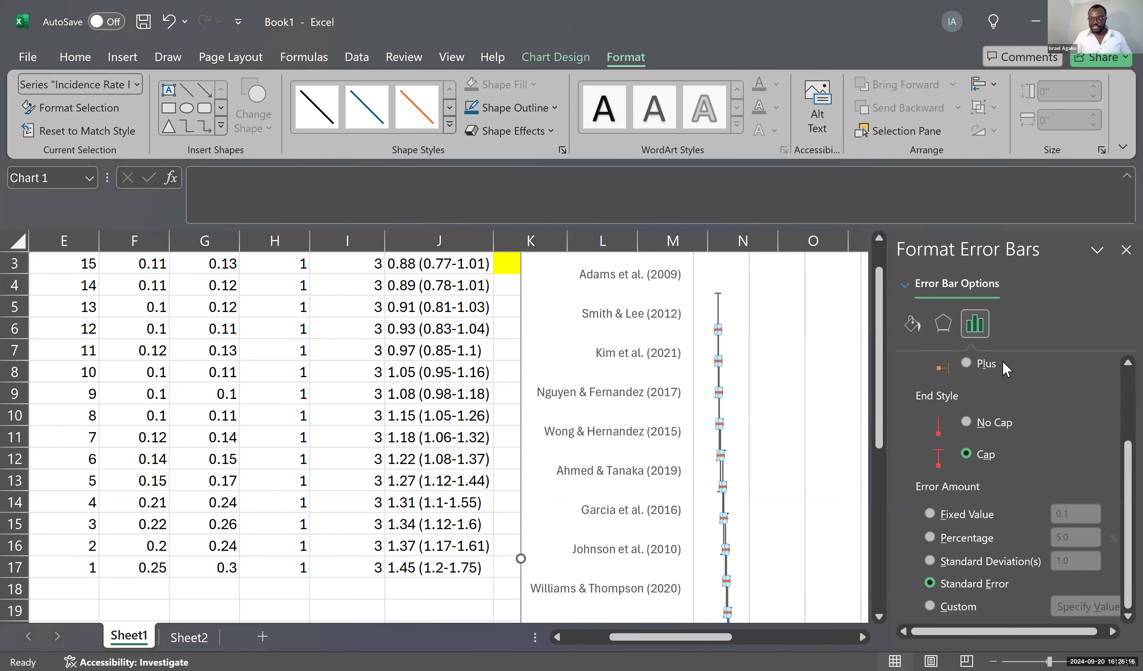
scroll(1006, 369, up, 3)
scroll(1006, 369, down, 3)
click(949, 605)
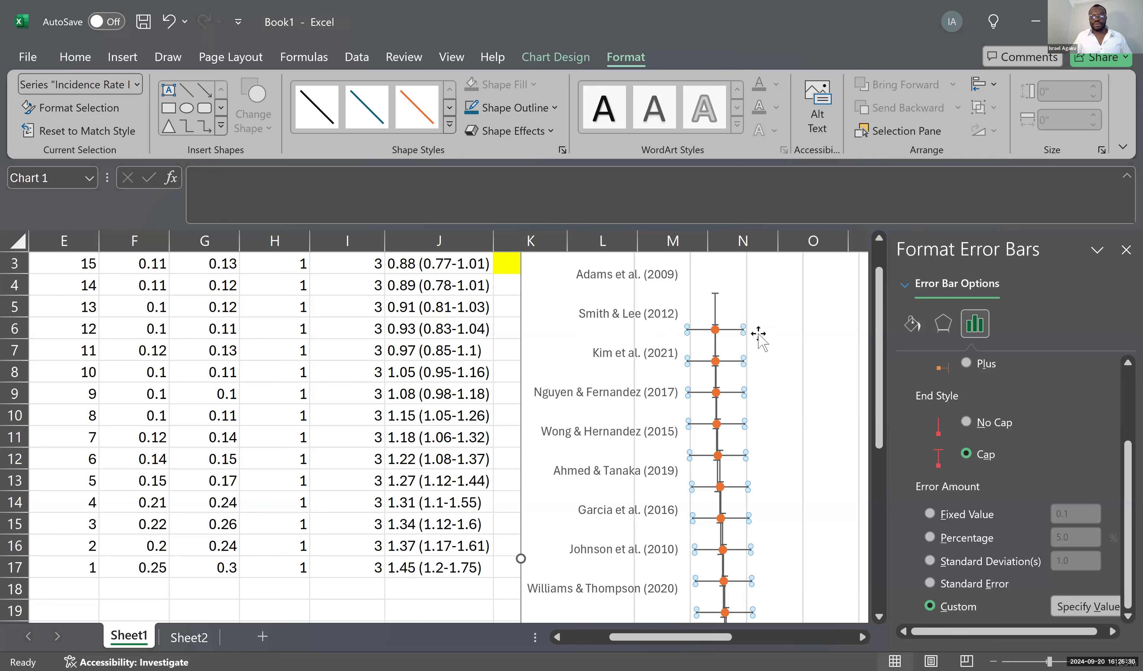
Delete the vertical error bars from the Incidence Rate Ratio (IRR) scatter series
click(780, 287)
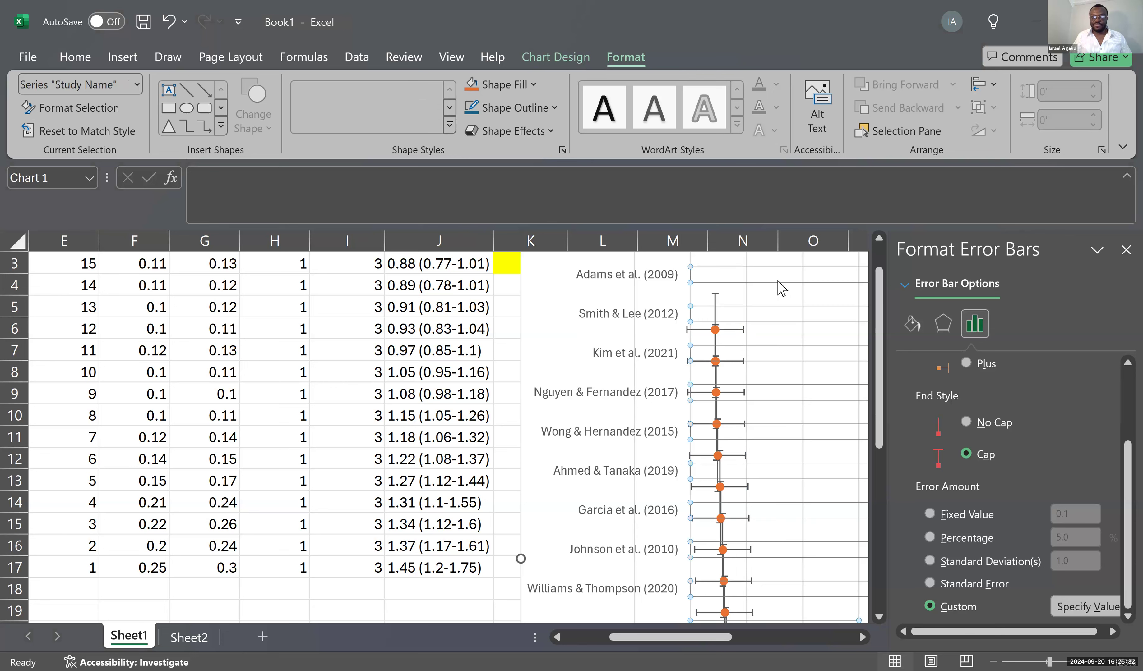
click(553, 341)
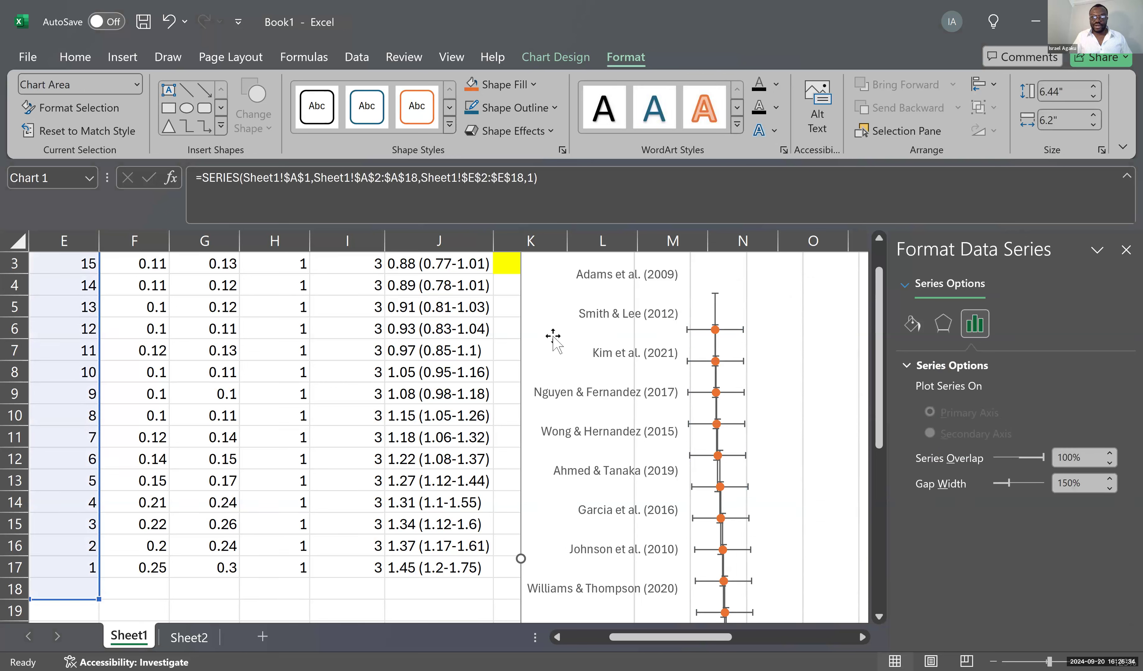
click(716, 305)
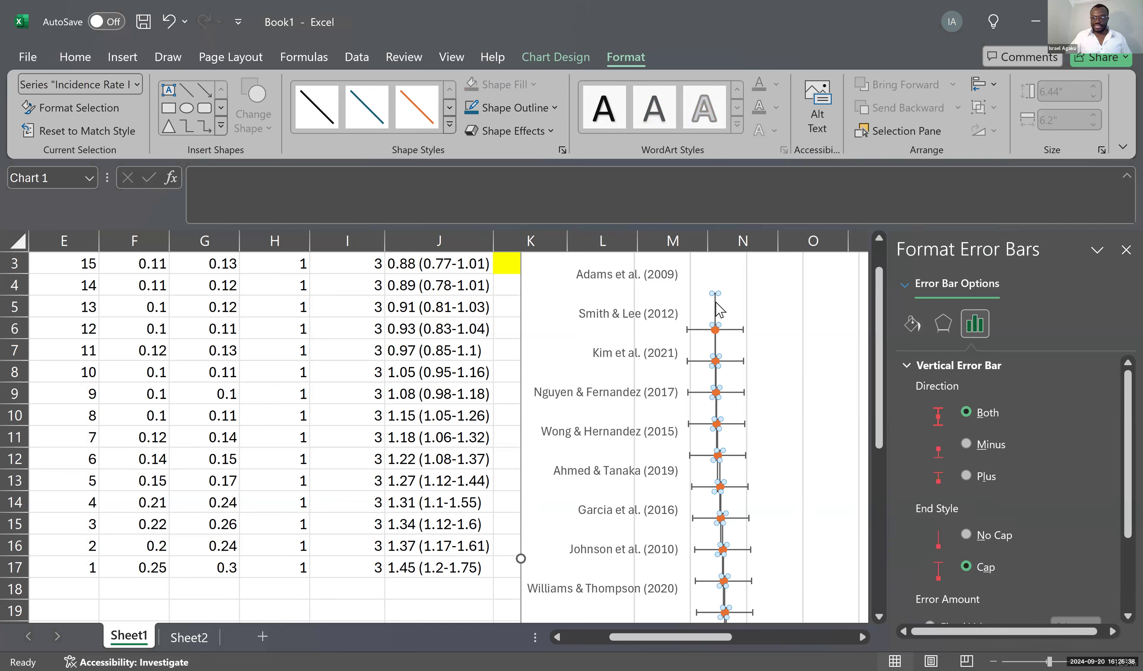
key(Delete)
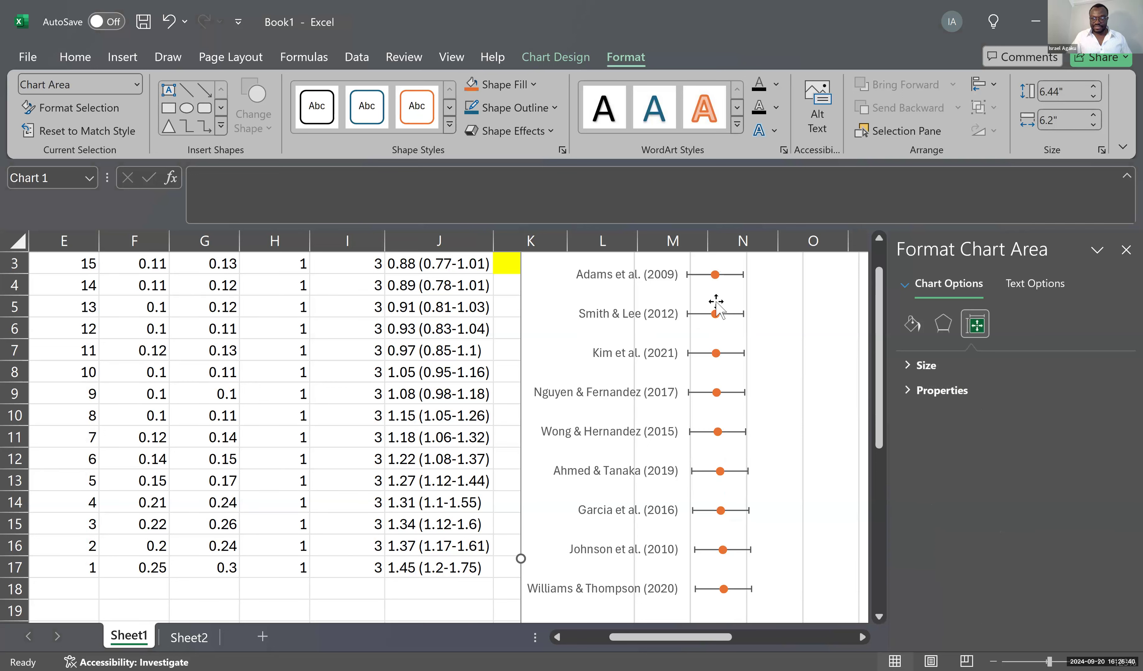
Examine the remaining horizontal error bars for all studies and the LCI and UCI columns that hold the error amounts
scroll(738, 406, up, 1)
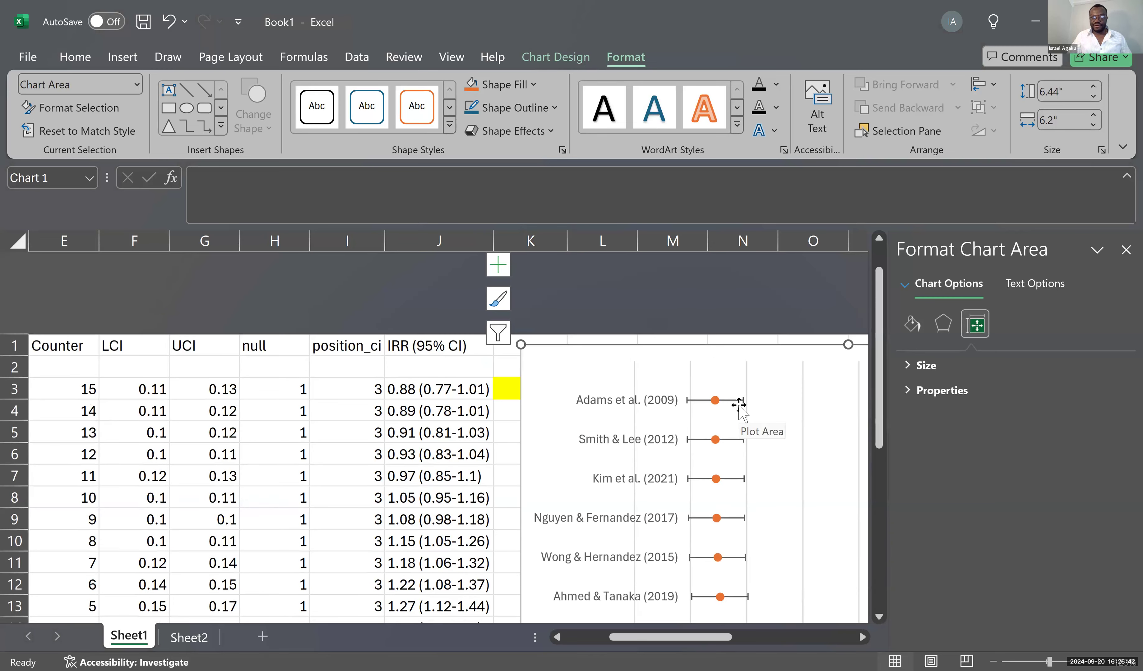
scroll(739, 406, down, 2)
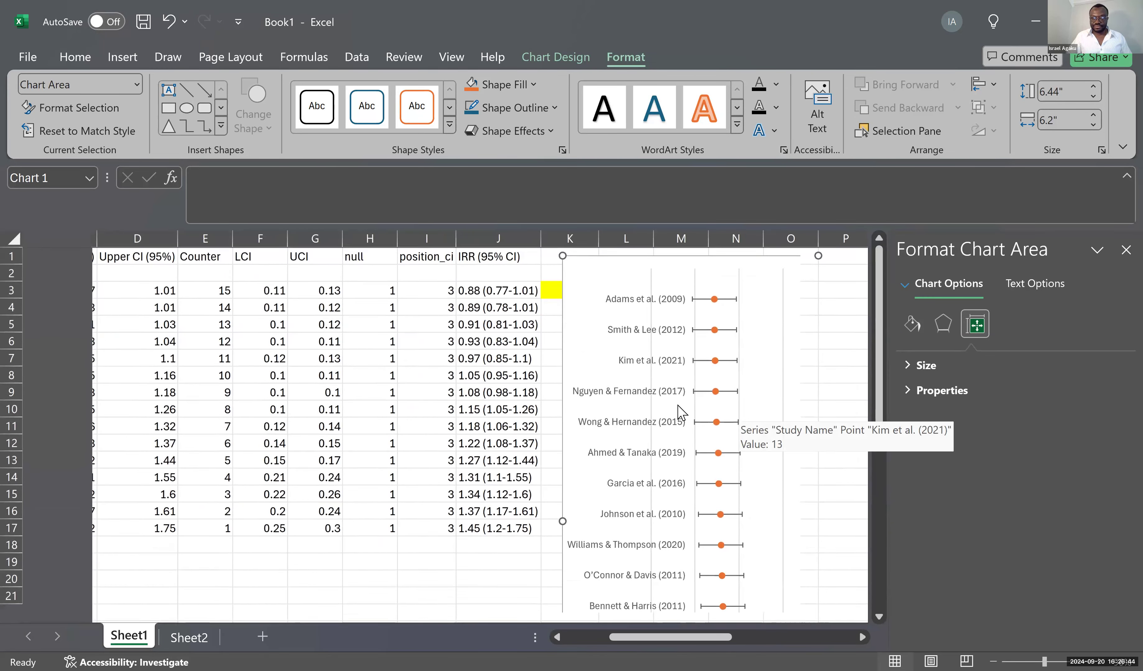
scroll(746, 331, down, 1)
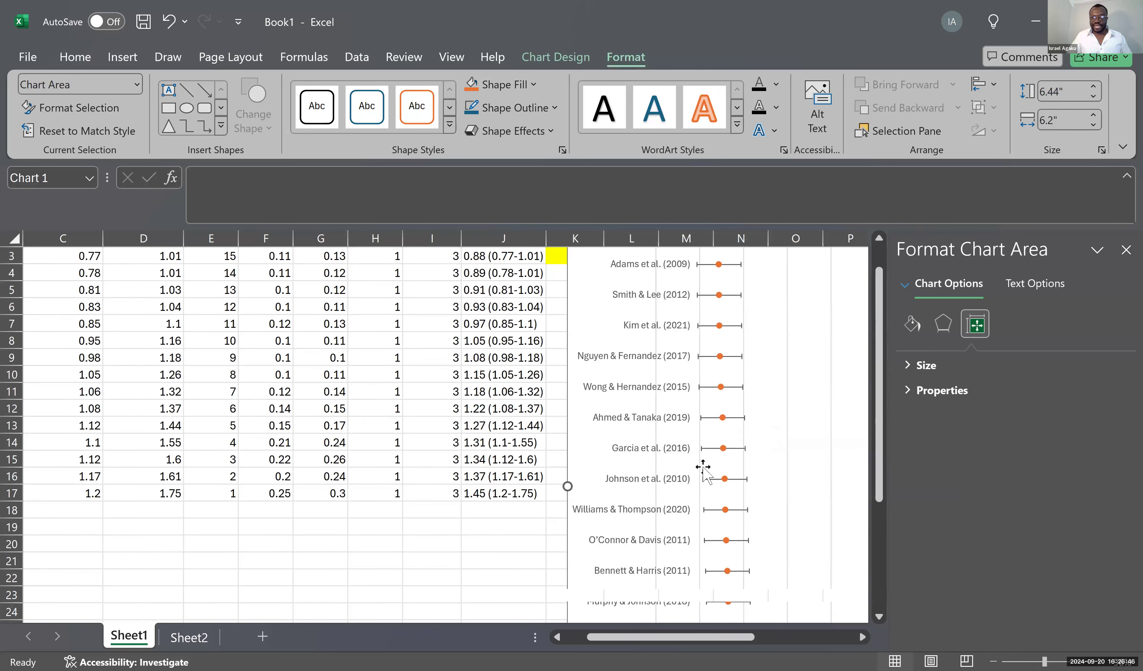
scroll(720, 482, down, 2)
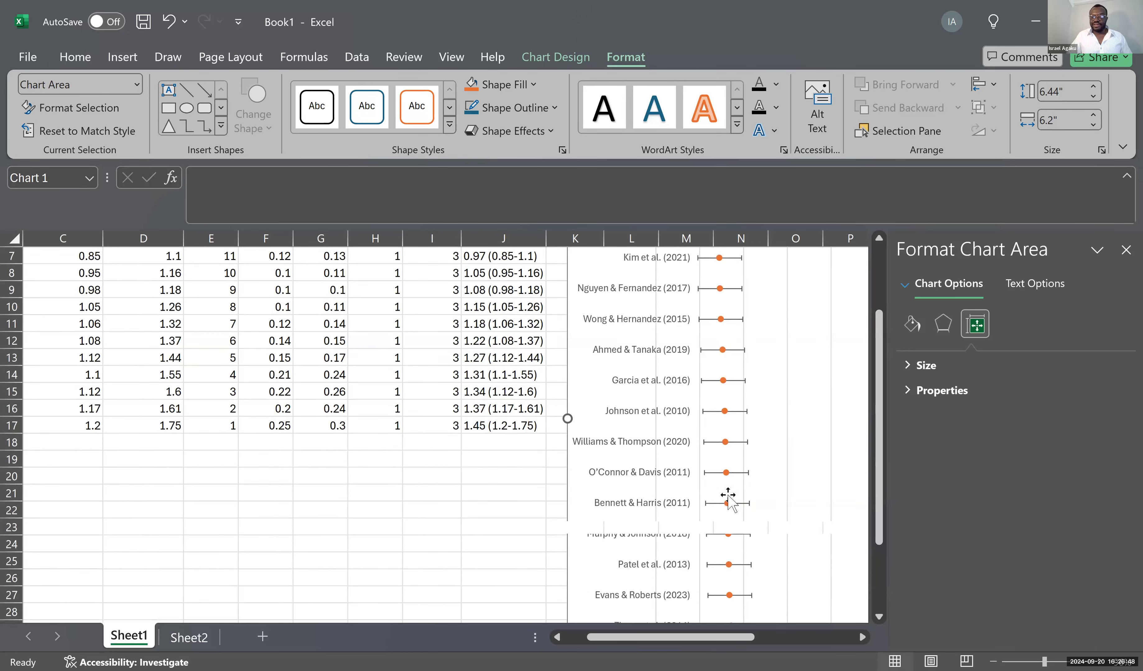
scroll(731, 517, down, 3)
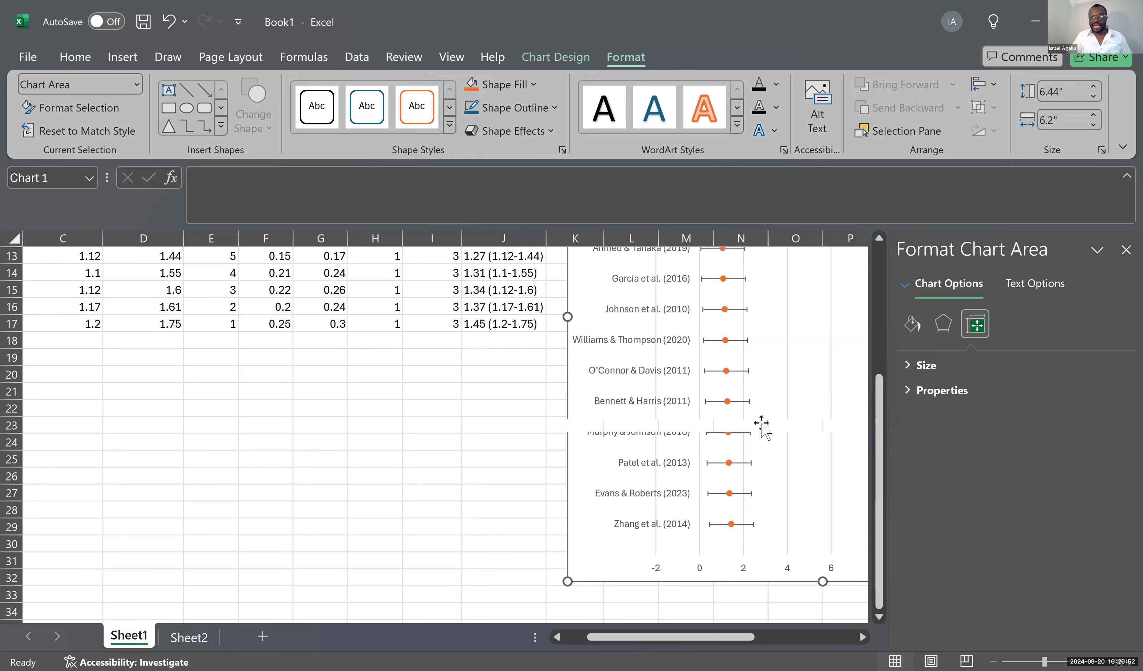
scroll(760, 426, up, 4)
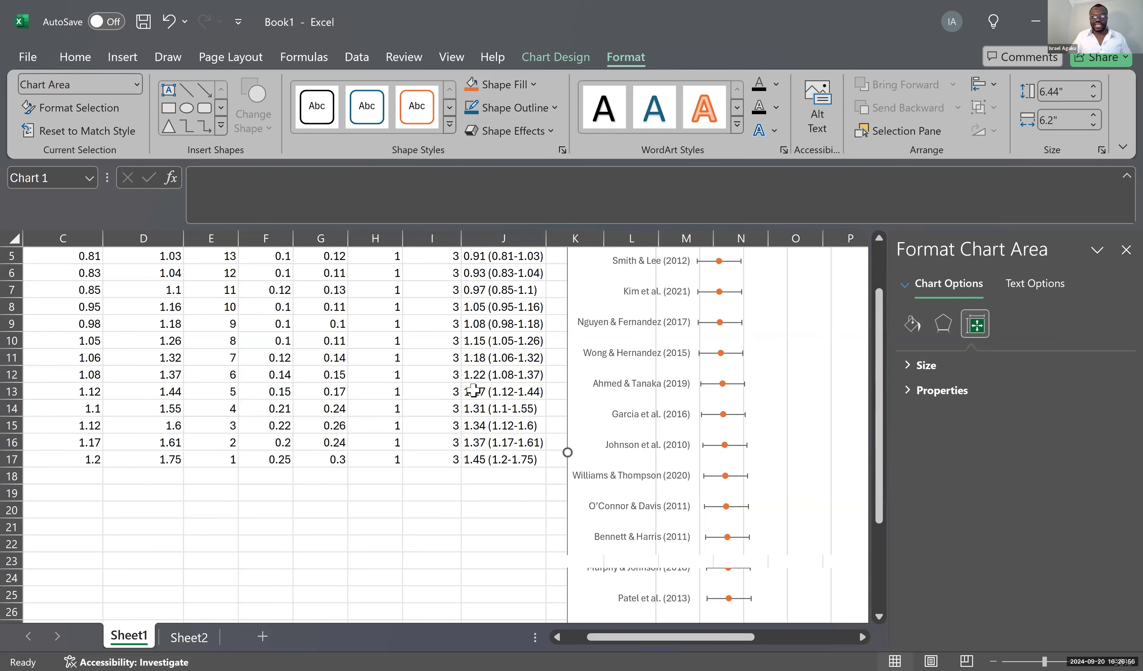
scroll(484, 366, up, 2)
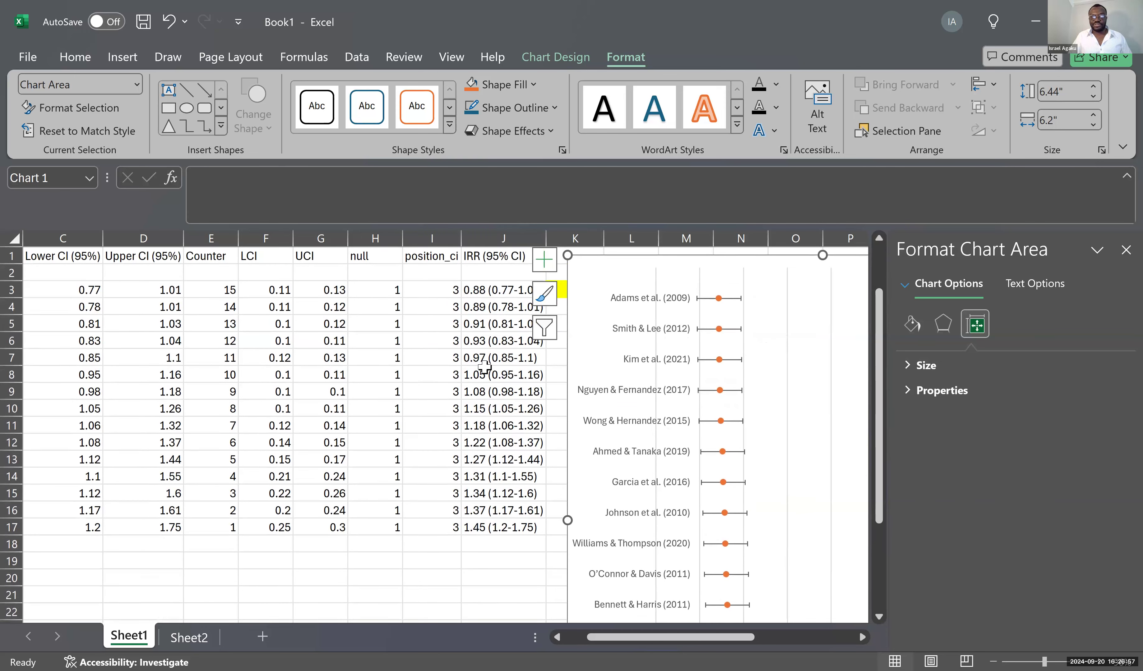
click(258, 238)
drag(295, 237, 322, 237)
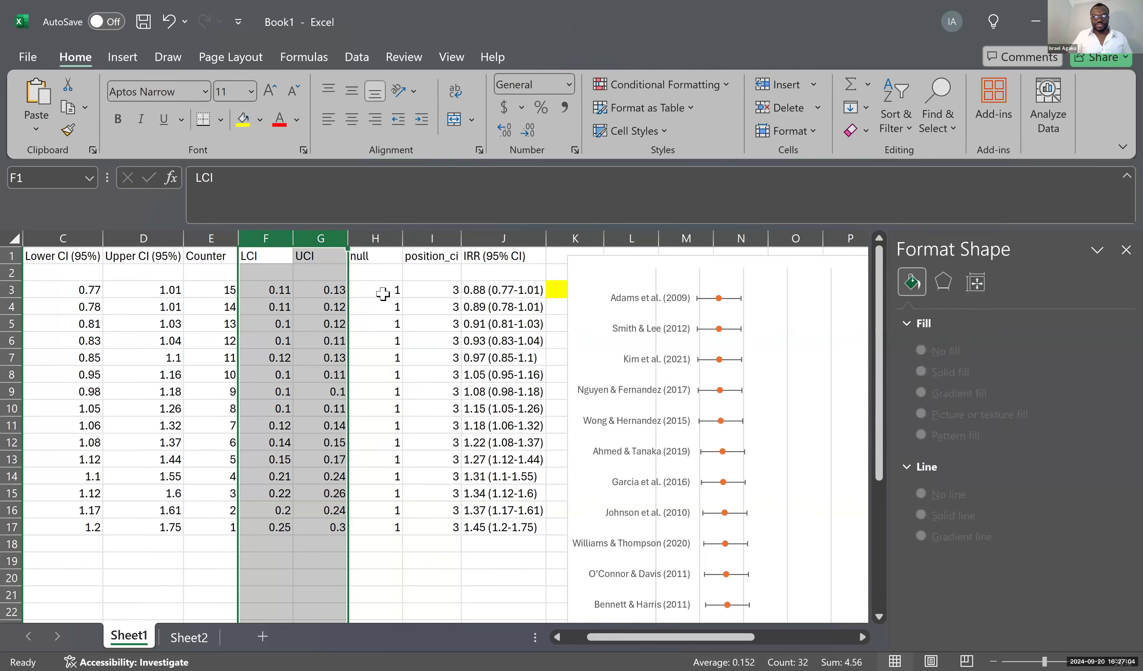
Set the positive custom error value of the IRR series' horizontal error bars to the UCI range =Sheet1!$G$3:$G$17
click(704, 300)
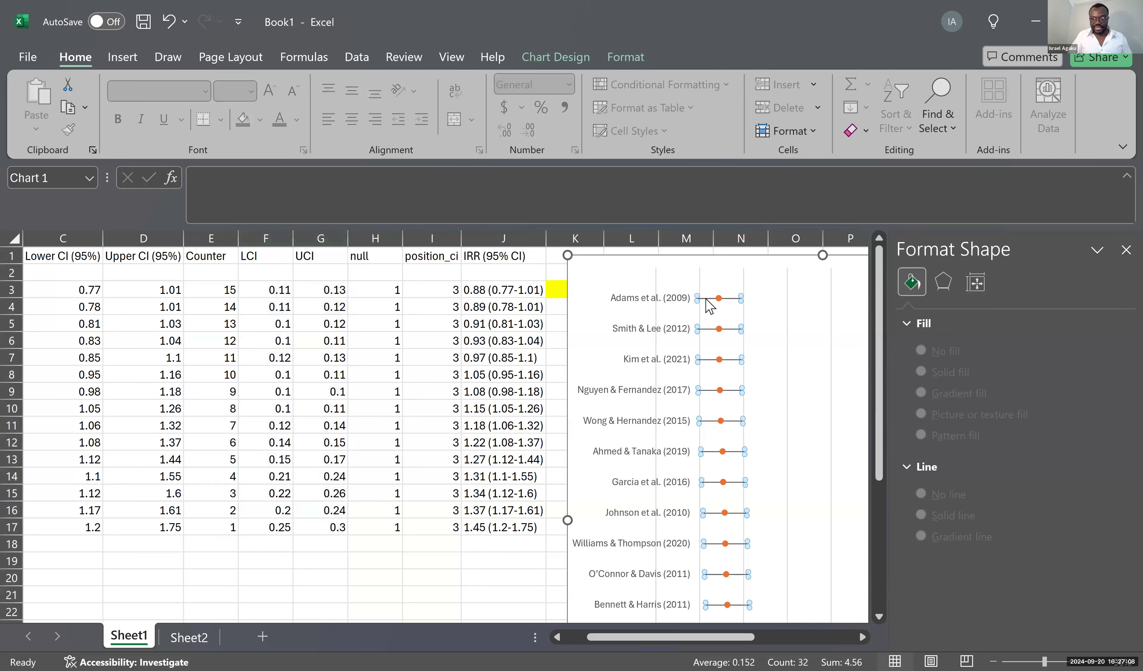
scroll(1003, 479, down, 3)
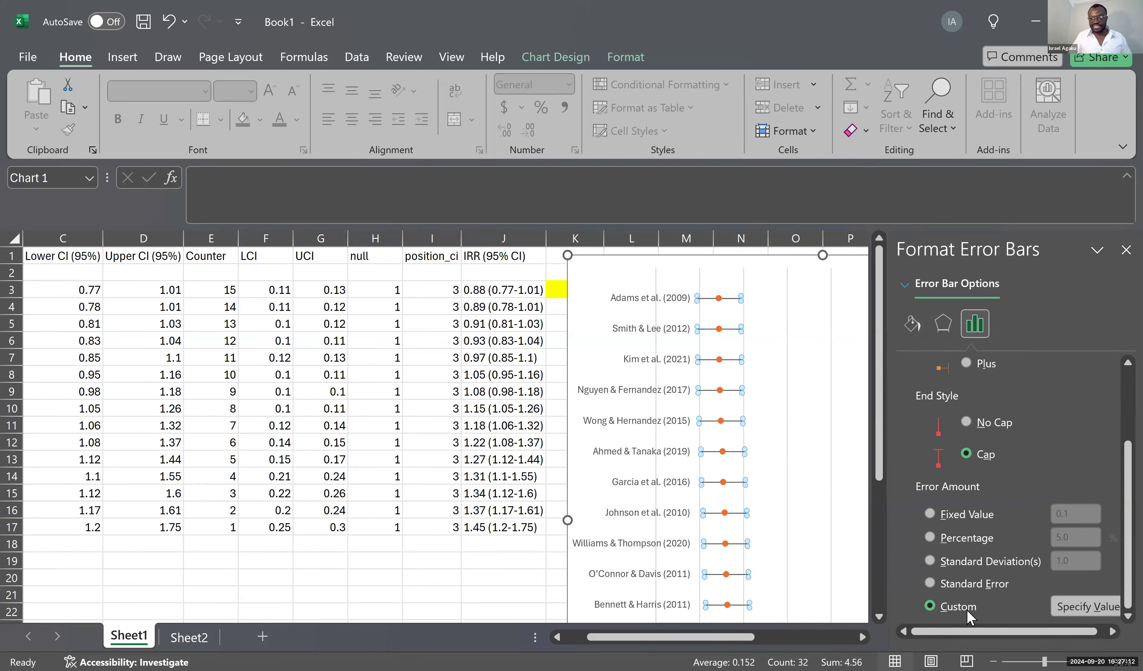
click(1085, 609)
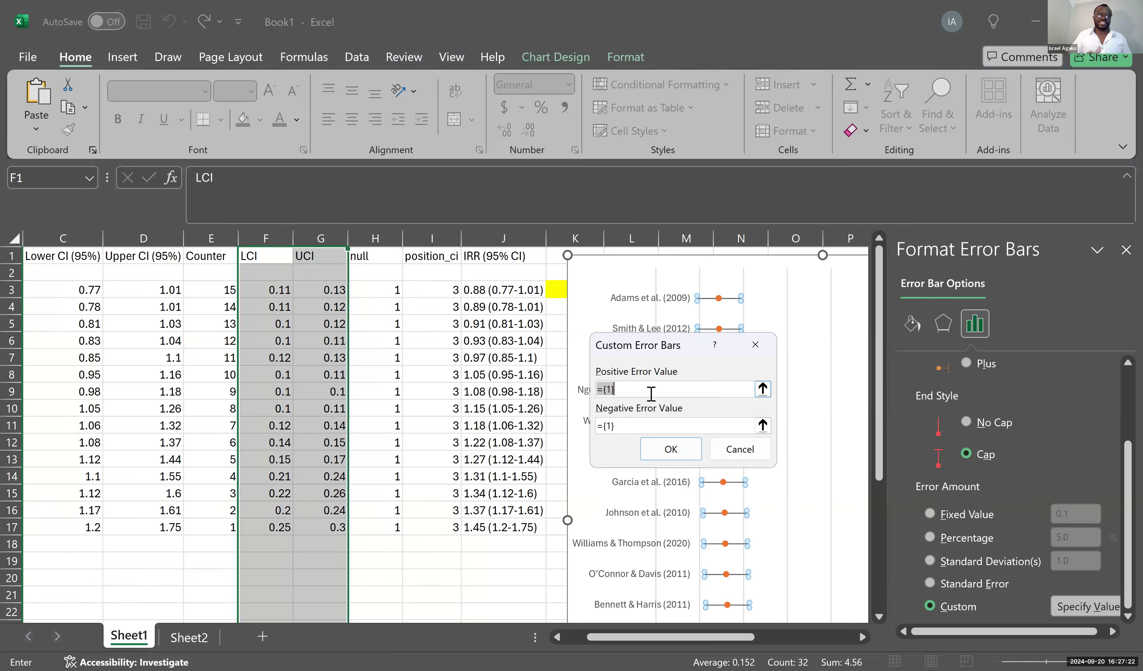
key(BackSpace)
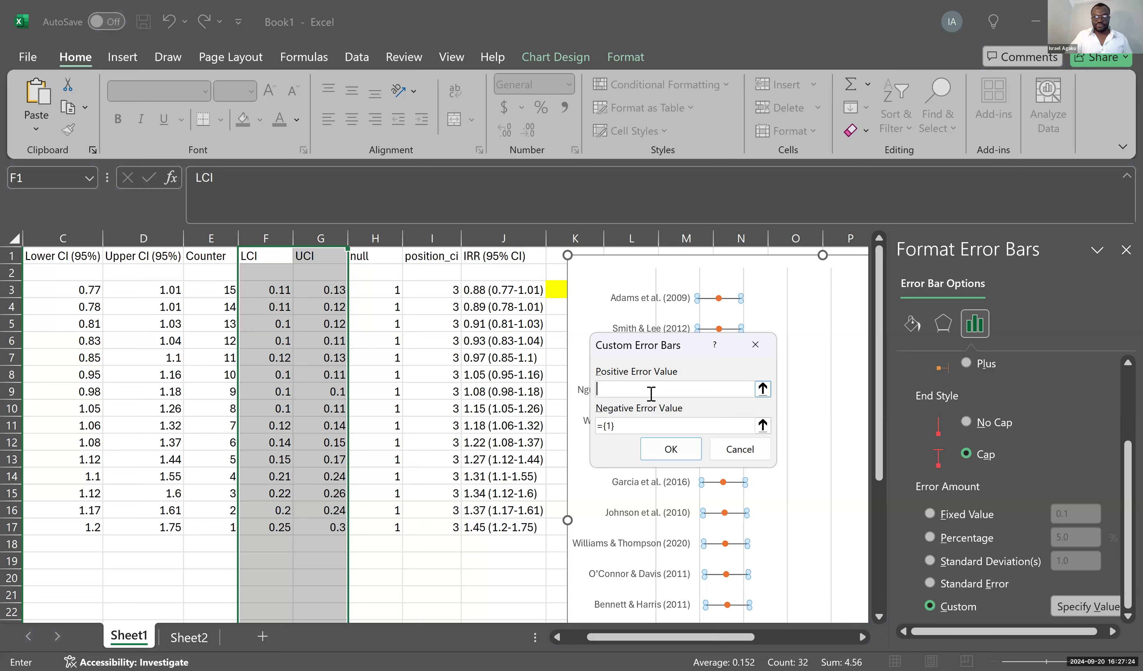
click(322, 289)
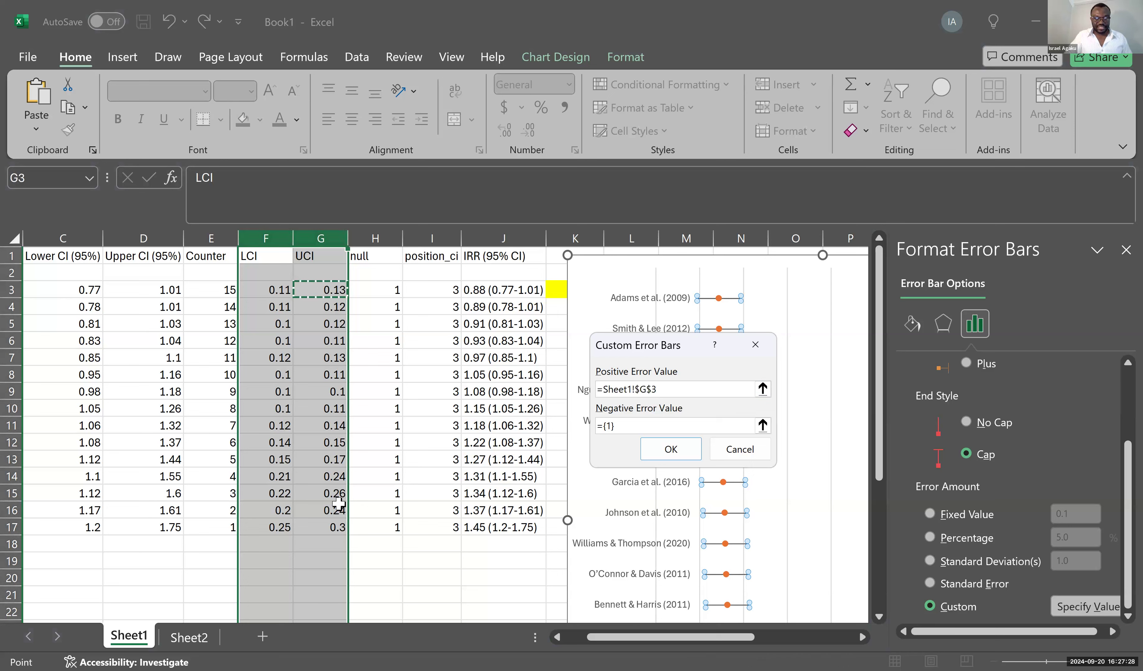
shift+click(334, 528)
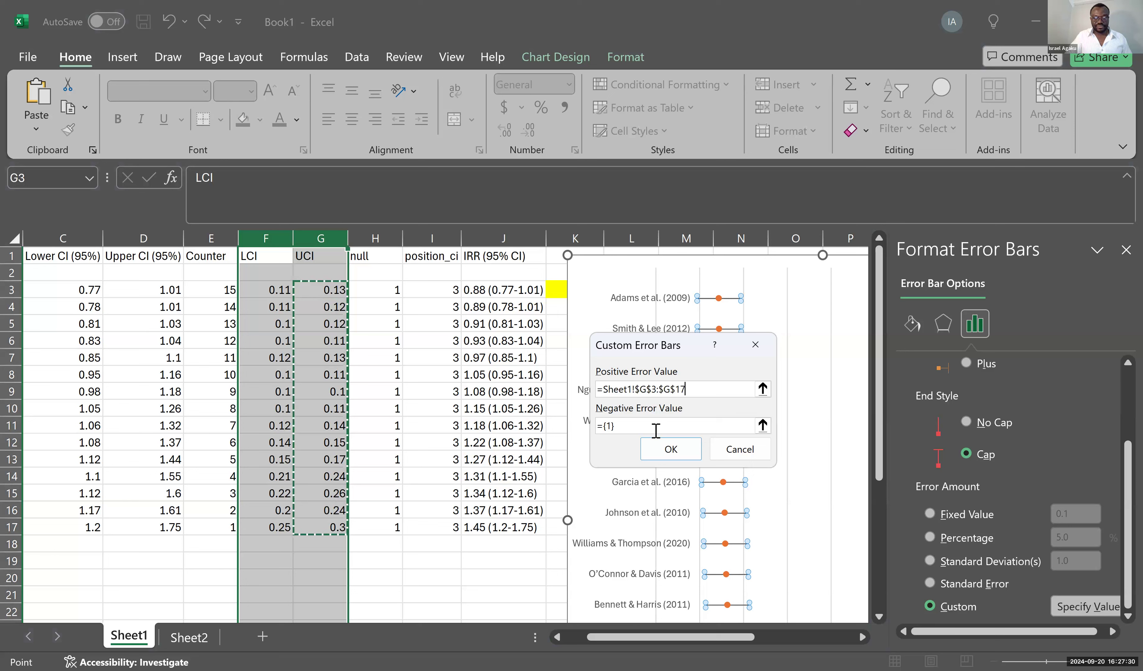
Set the negative custom error value to the LCI range =Sheet1!$F$3:$F$17 and apply the custom error bars
click(646, 428)
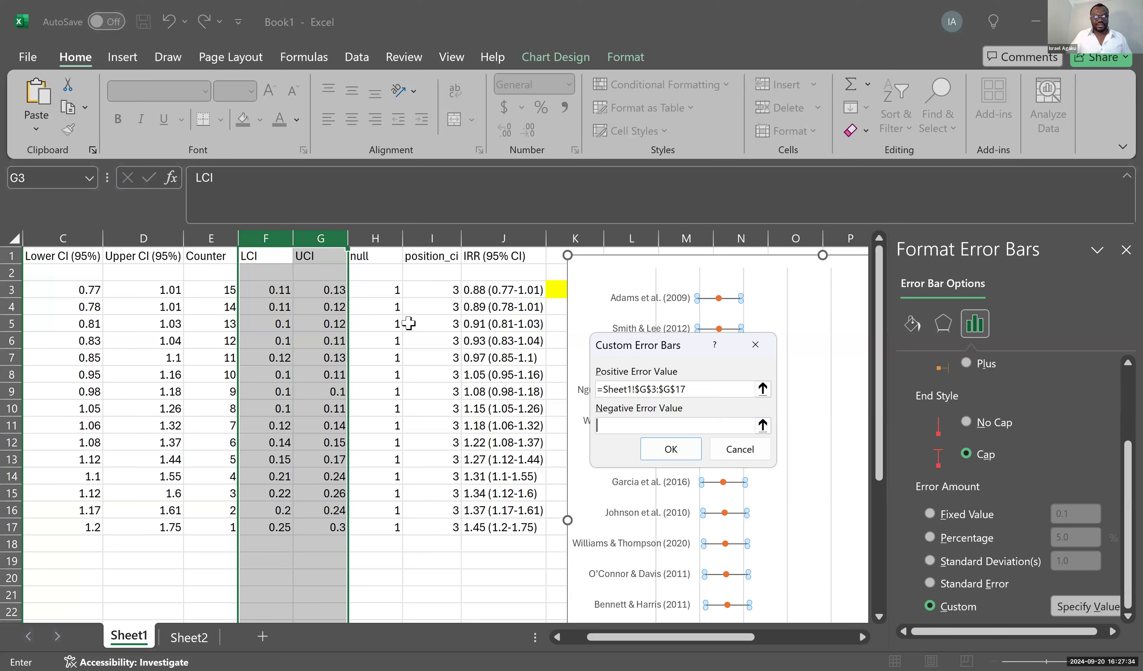
click(270, 288)
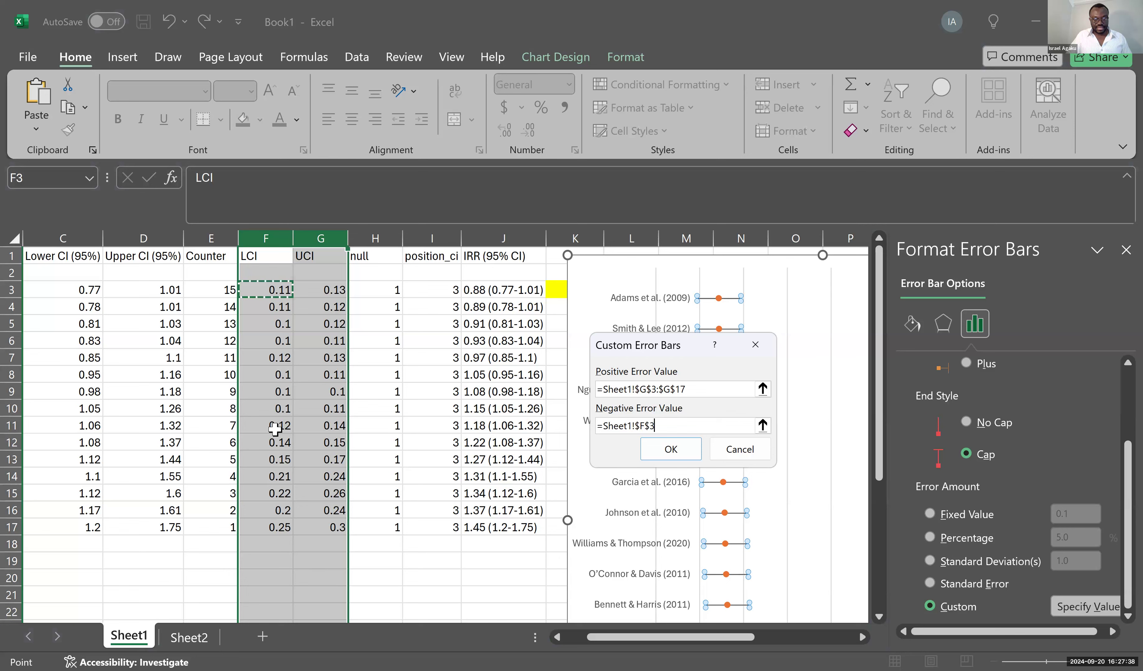
key(ctrl+shift+Down)
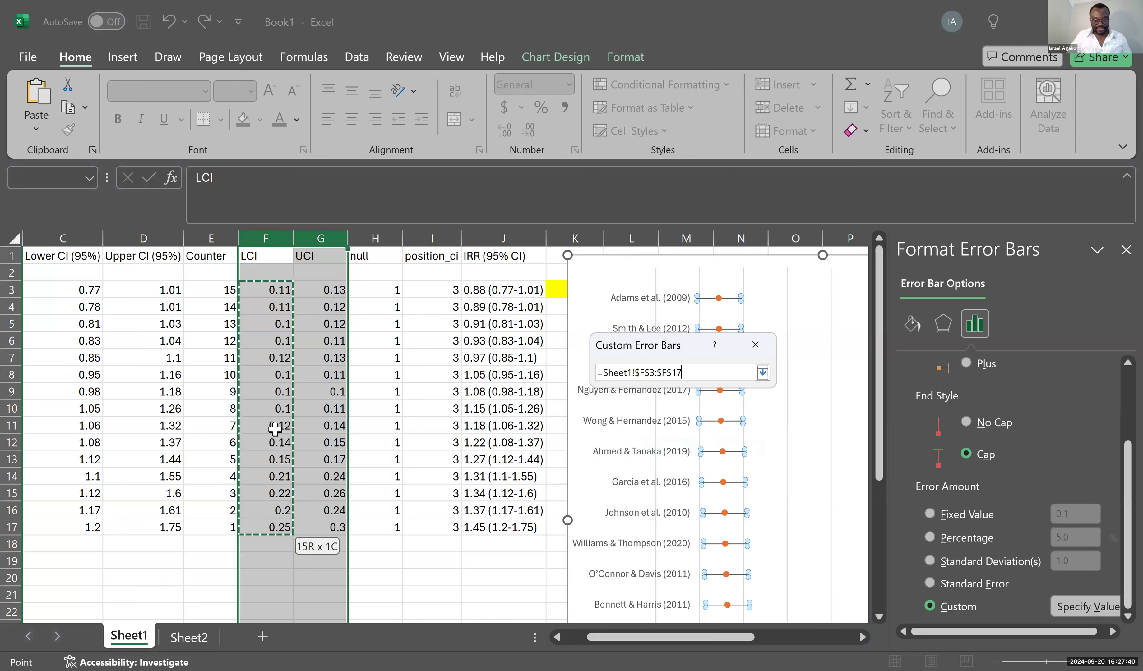
key(Return)
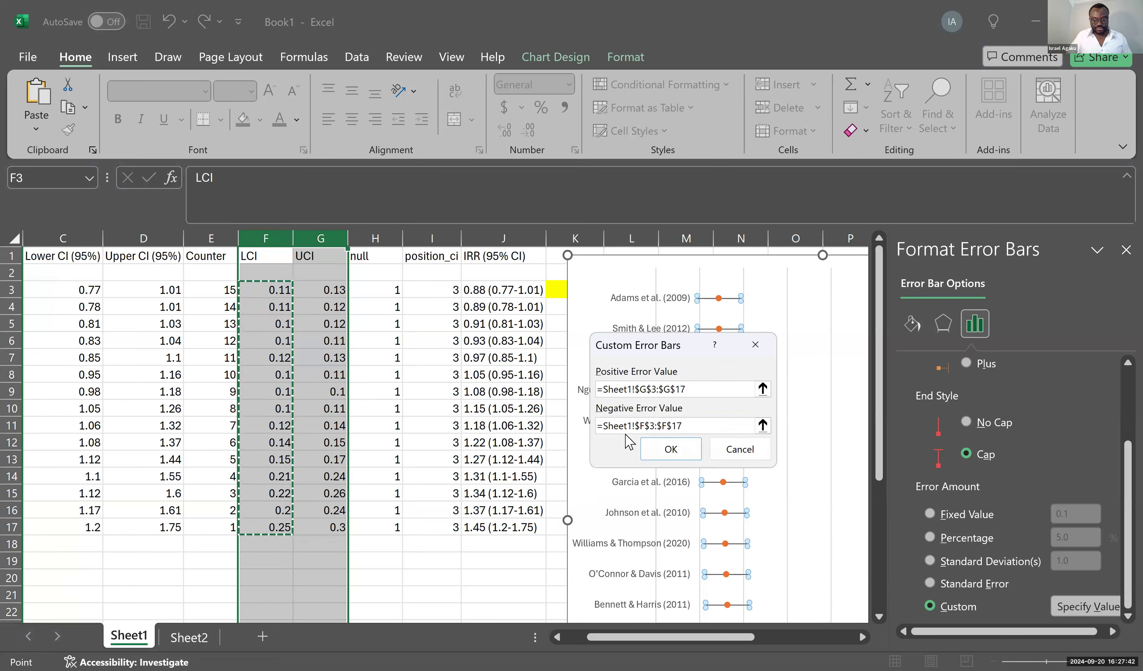
click(677, 453)
click(711, 436)
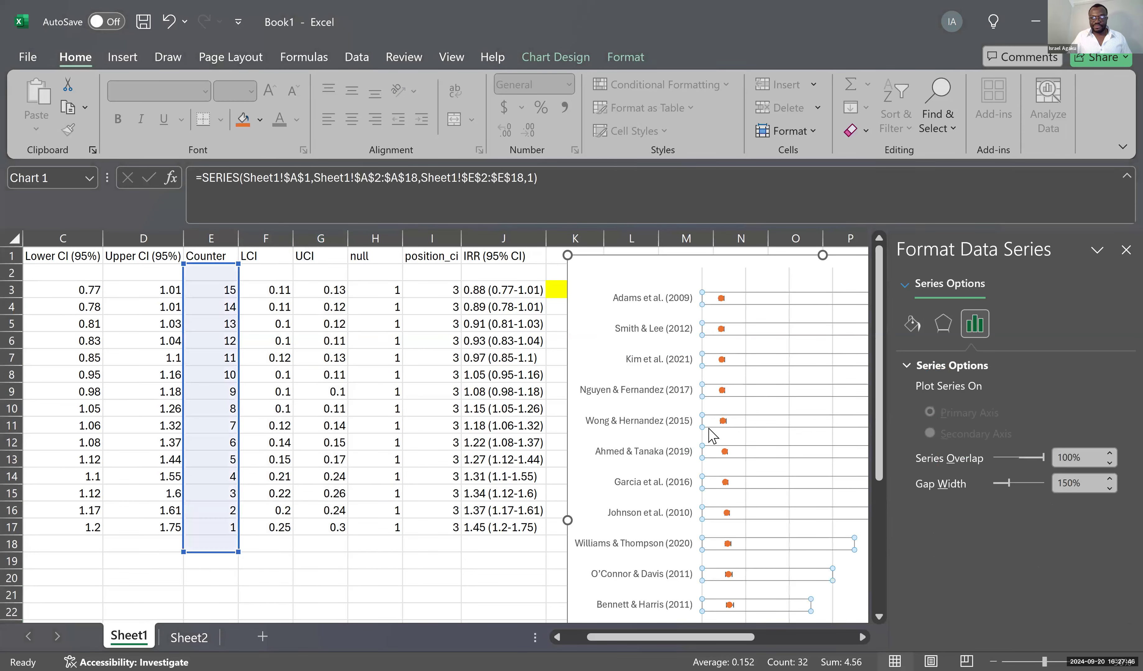
Move the chart so that it begins in column I, and close the formatting pane
click(612, 264)
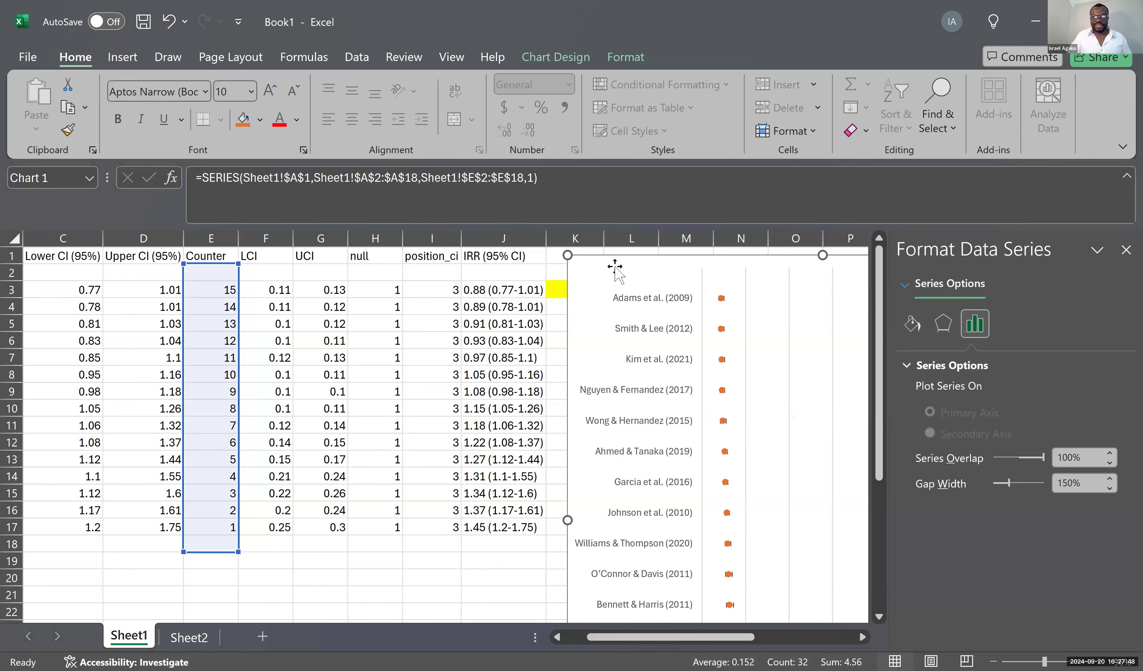
drag(612, 264, 490, 255)
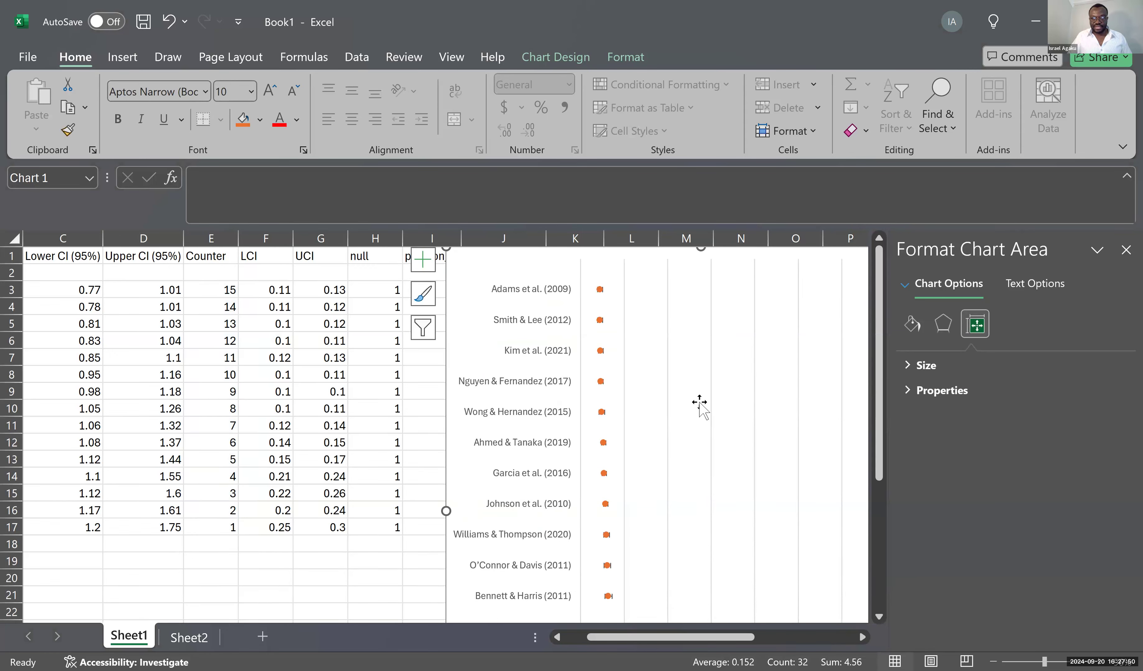
scroll(602, 414, down, 2)
scroll(623, 475, down, 1)
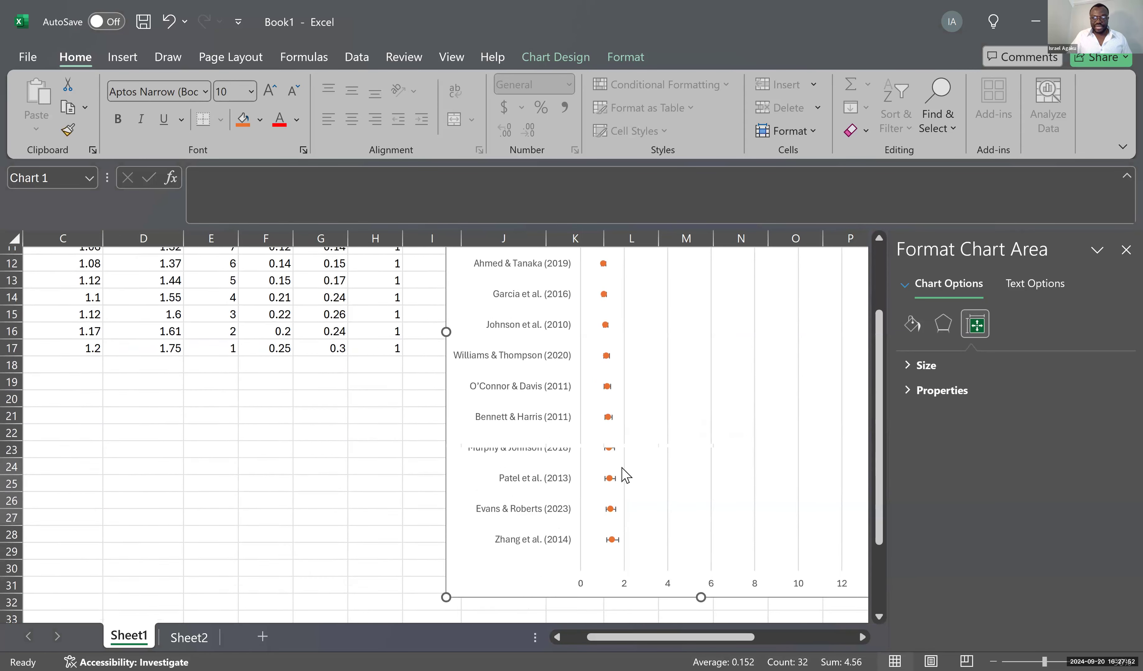
scroll(625, 475, down, 2)
click(1126, 250)
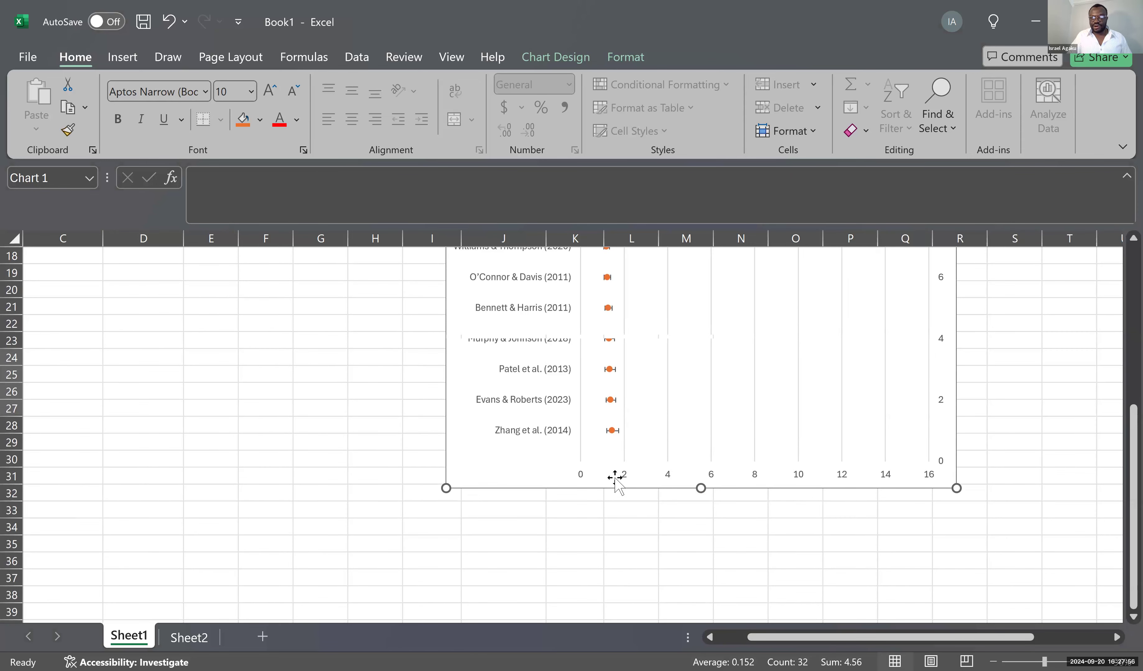
Set the maximum bound of the chart's horizontal value axis to 5
click(885, 480)
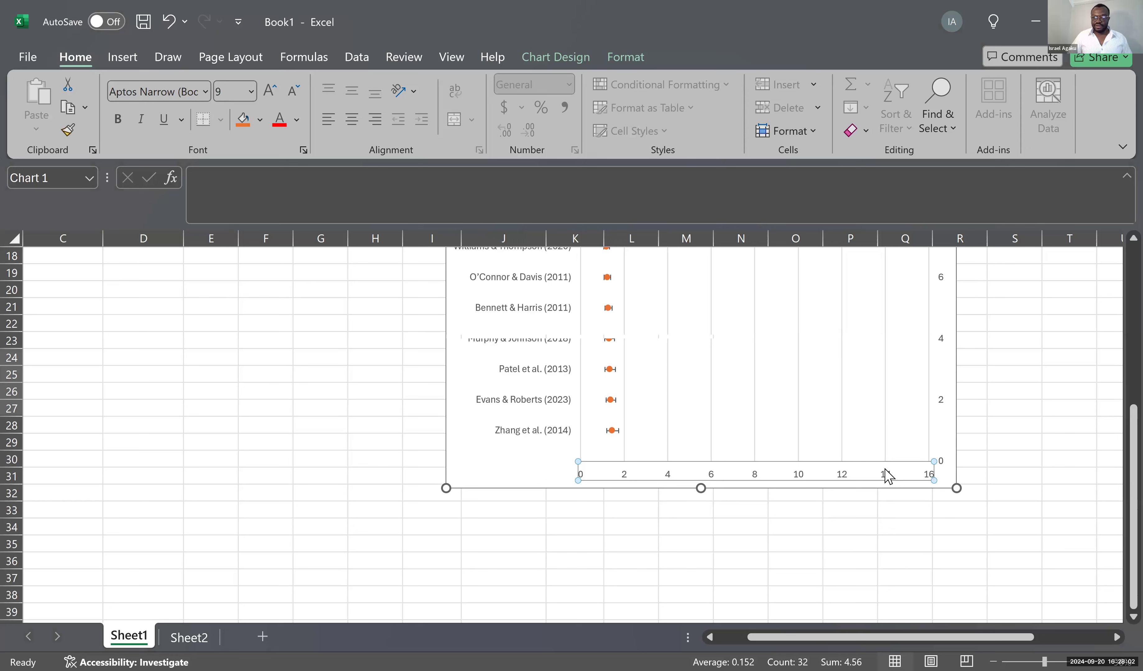
right_click(886, 476)
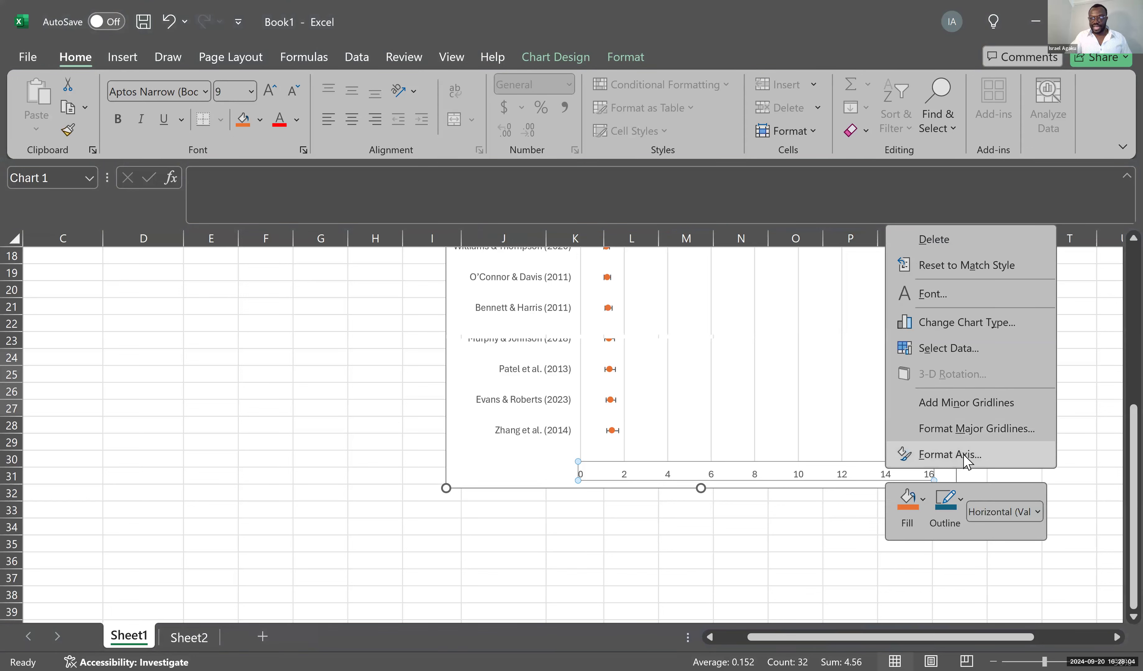
click(966, 460)
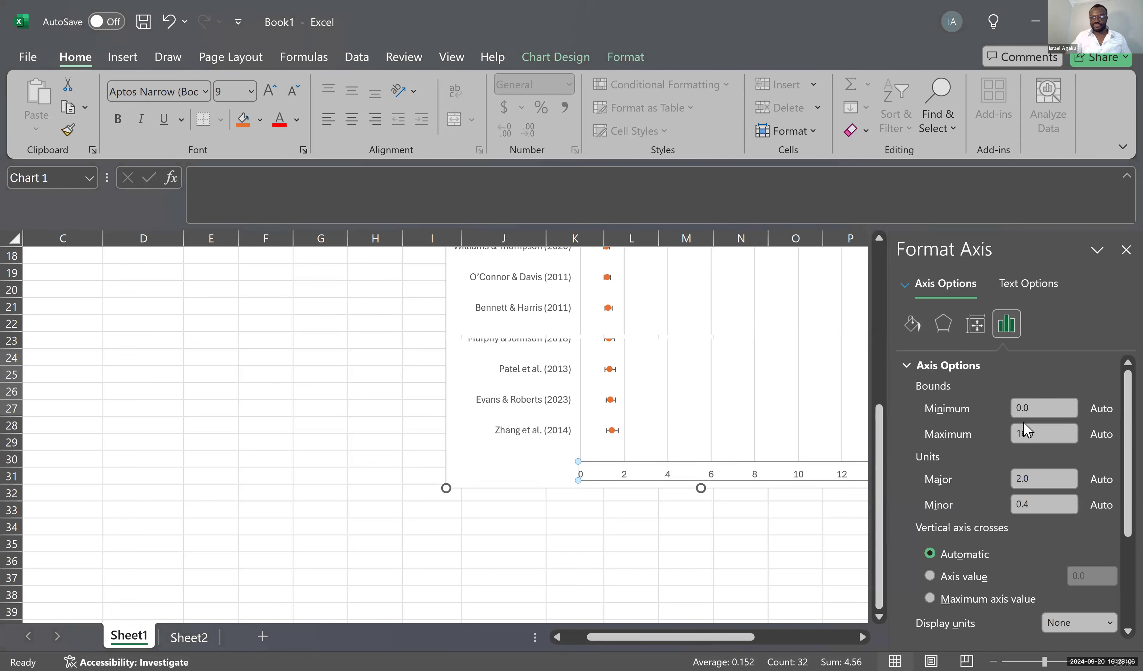
click(1055, 433)
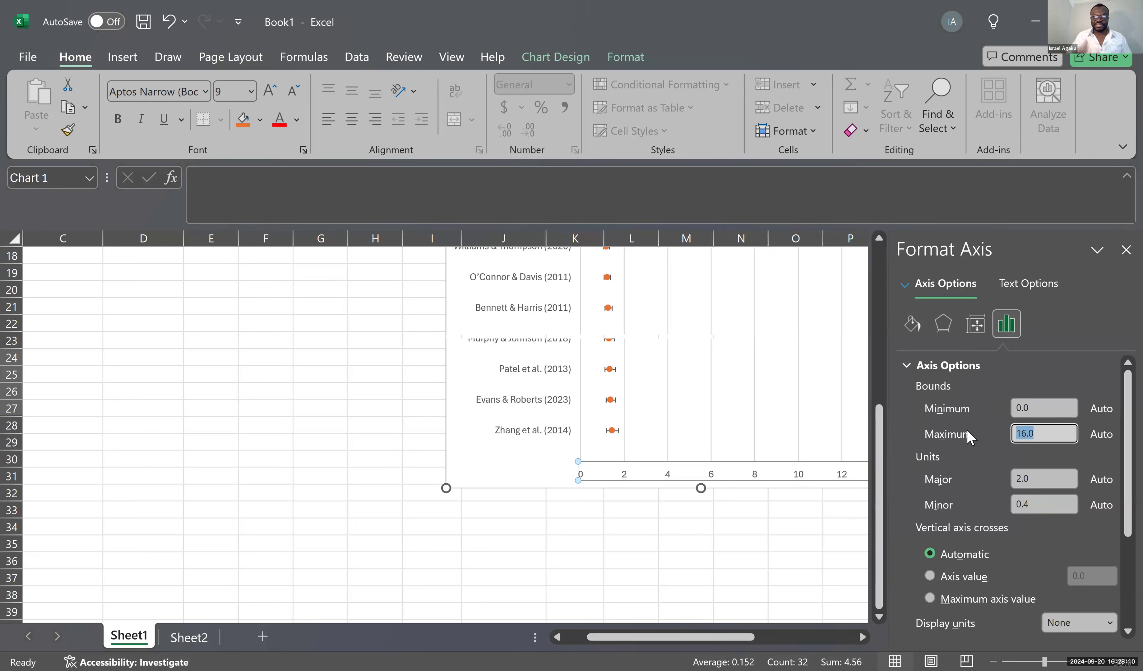
text(5)
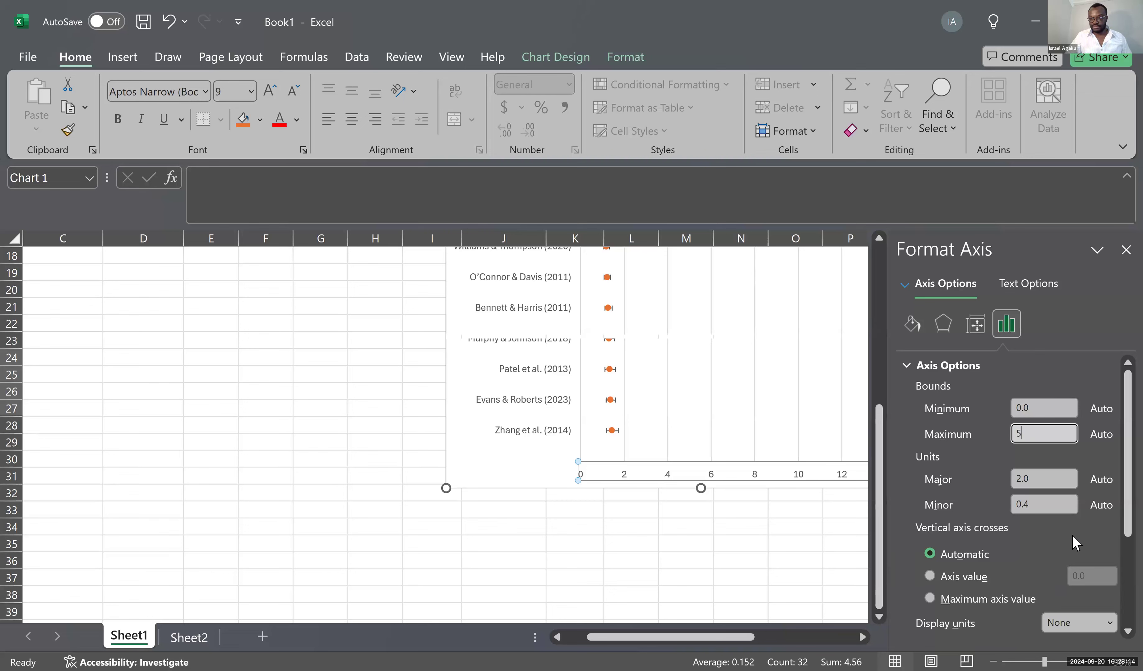
key(Return)
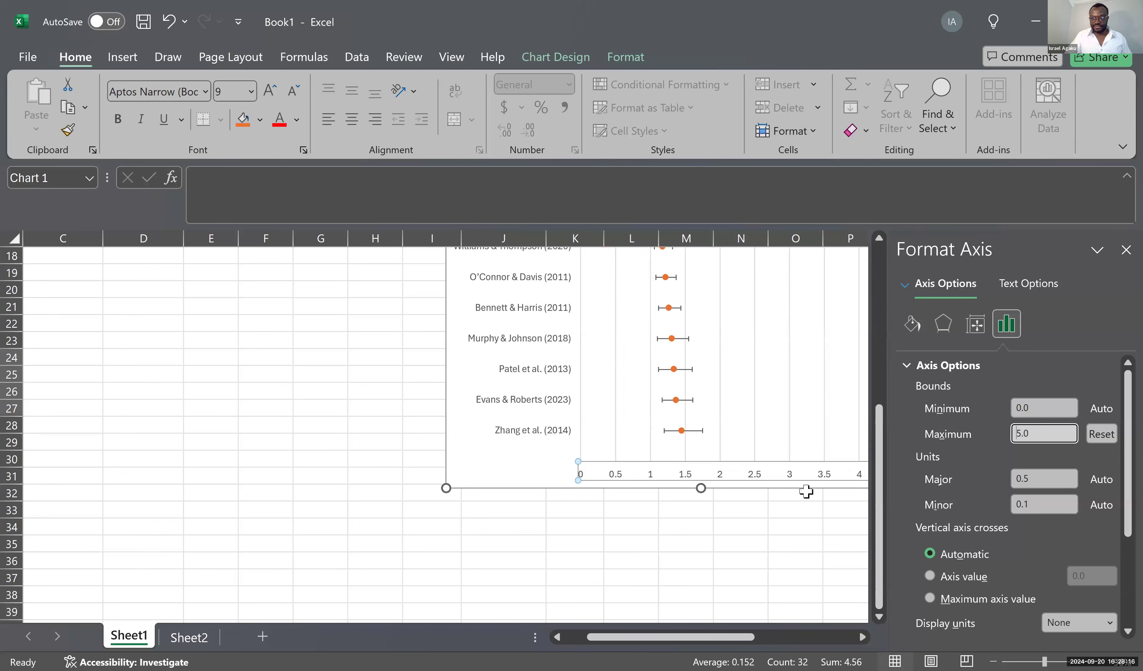
Delete the chart's vertical gridlines and move the chart so that it begins at about column H
click(789, 397)
key(Delete)
drag(512, 466, 411, 513)
scroll(514, 377, up, 2)
scroll(518, 377, up, 3)
scroll(513, 375, down, 4)
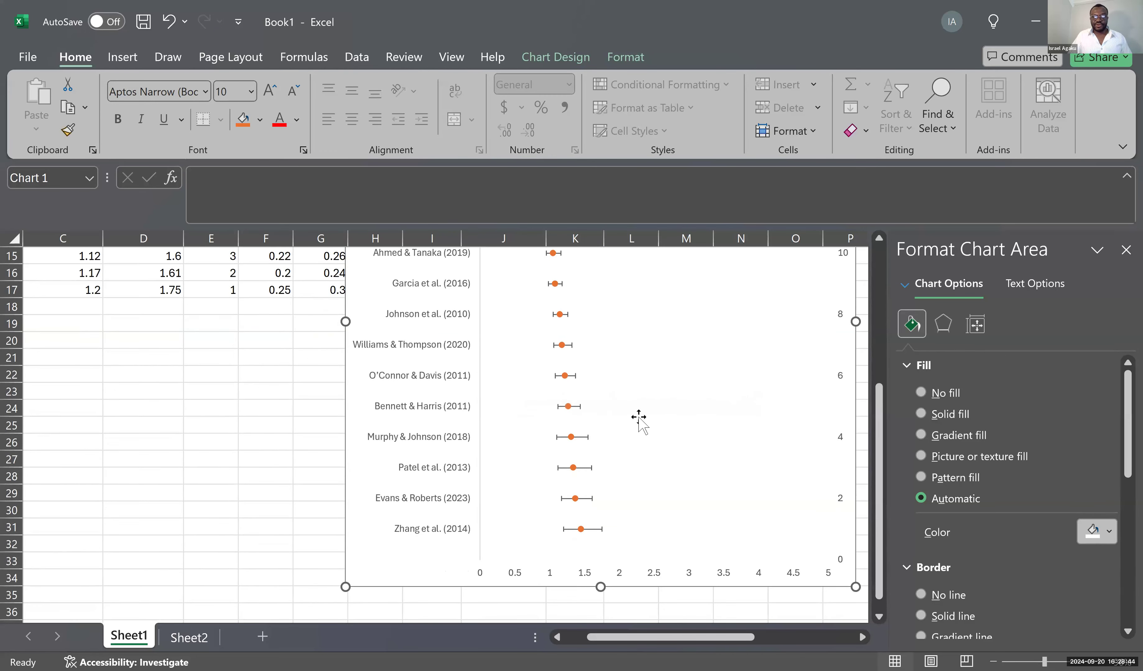
Start adding a new series to the chart's data source
click(679, 494)
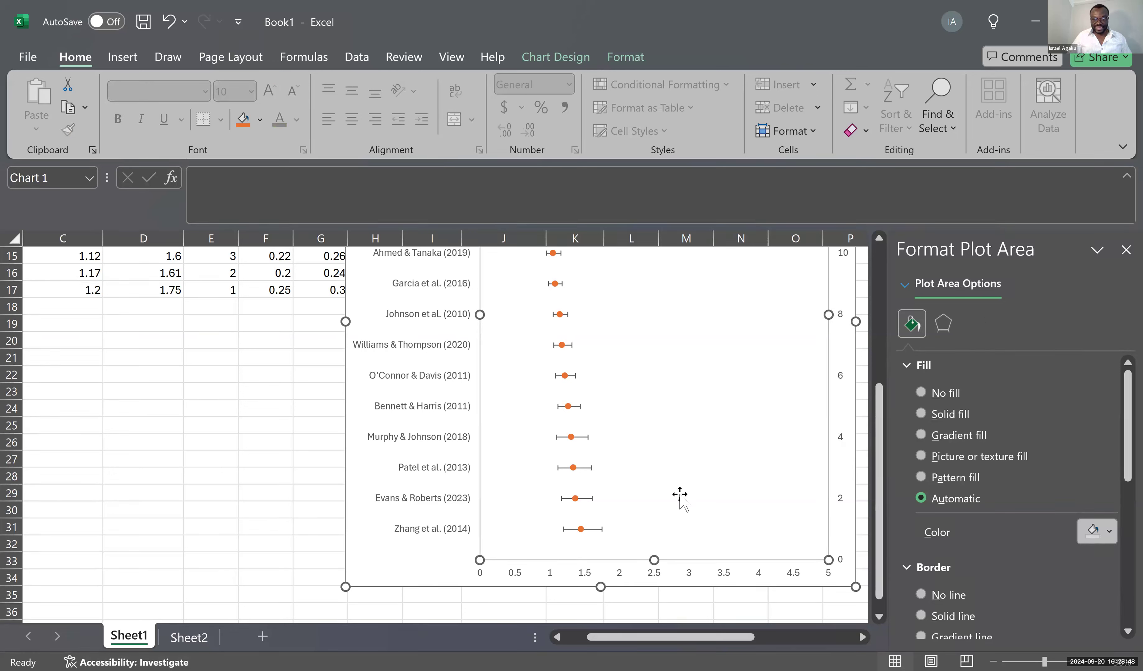
right_click(679, 494)
click(744, 426)
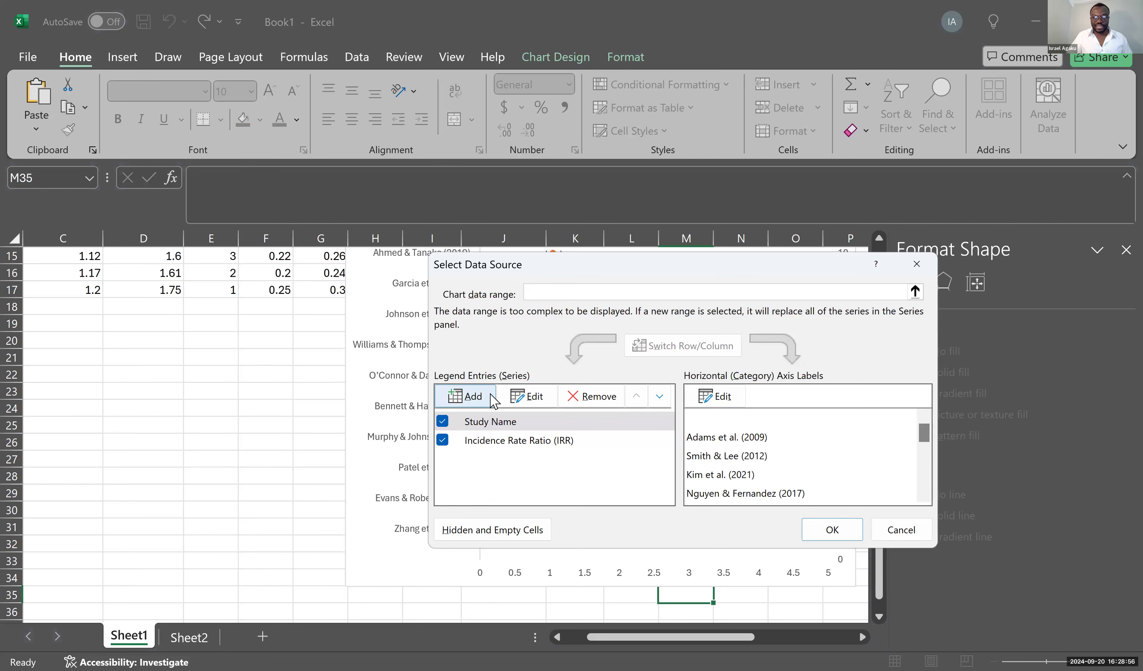
click(467, 397)
scroll(488, 392, up, 2)
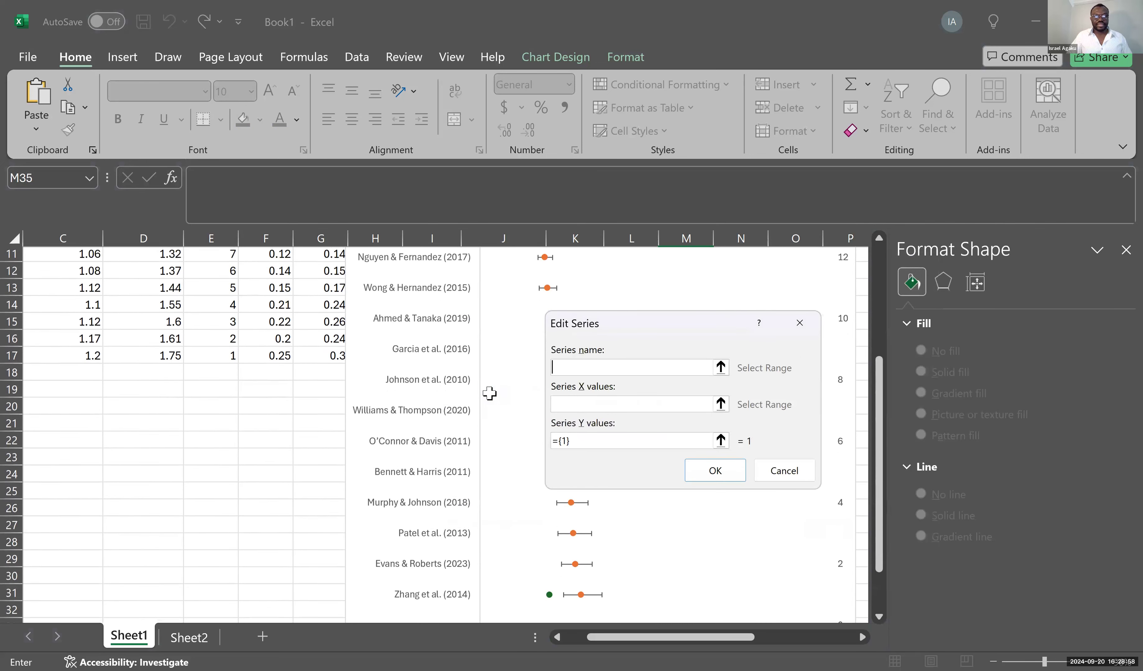
scroll(490, 393, up, 3)
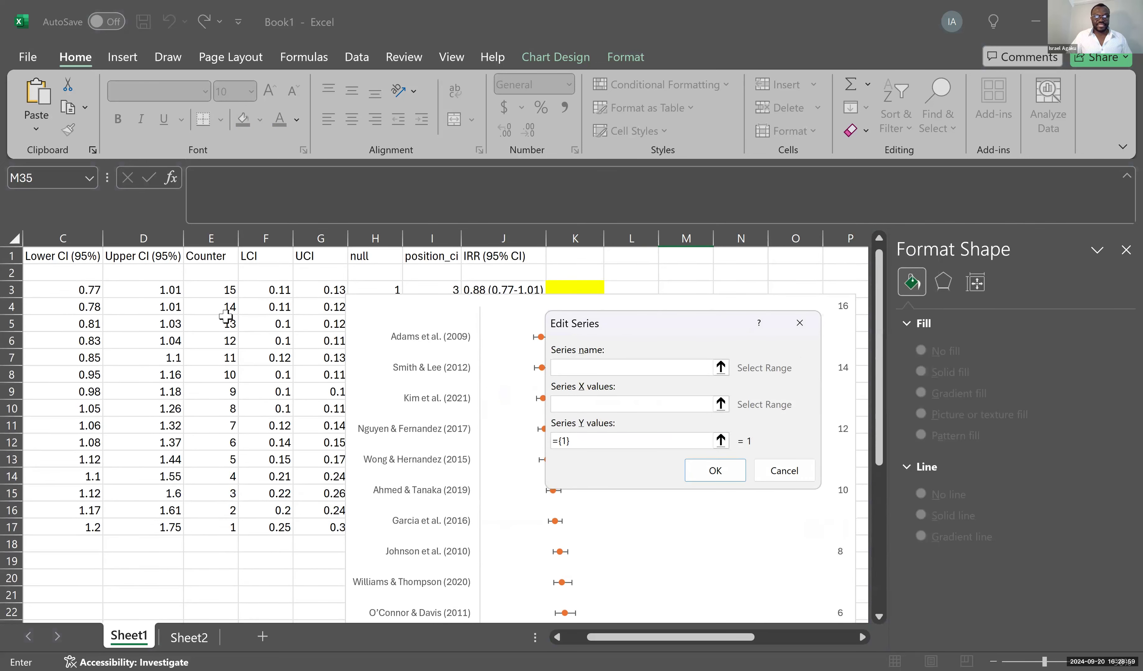